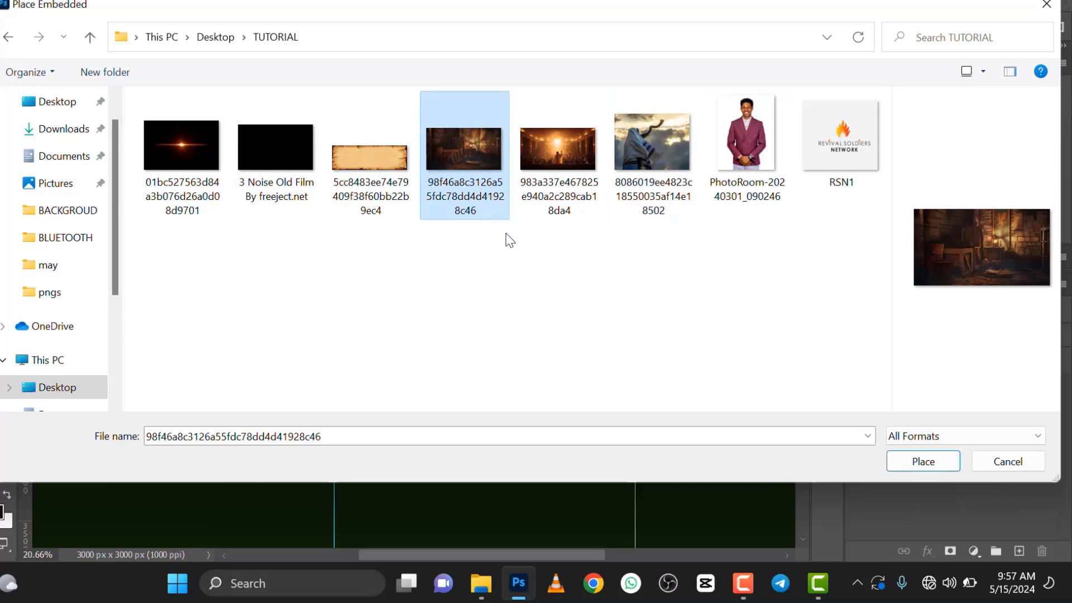
Step: Place the selected lantern-lit storeroom image as an embedded layer and scale it to about 59% so it covers the whole canvas
click(929, 462)
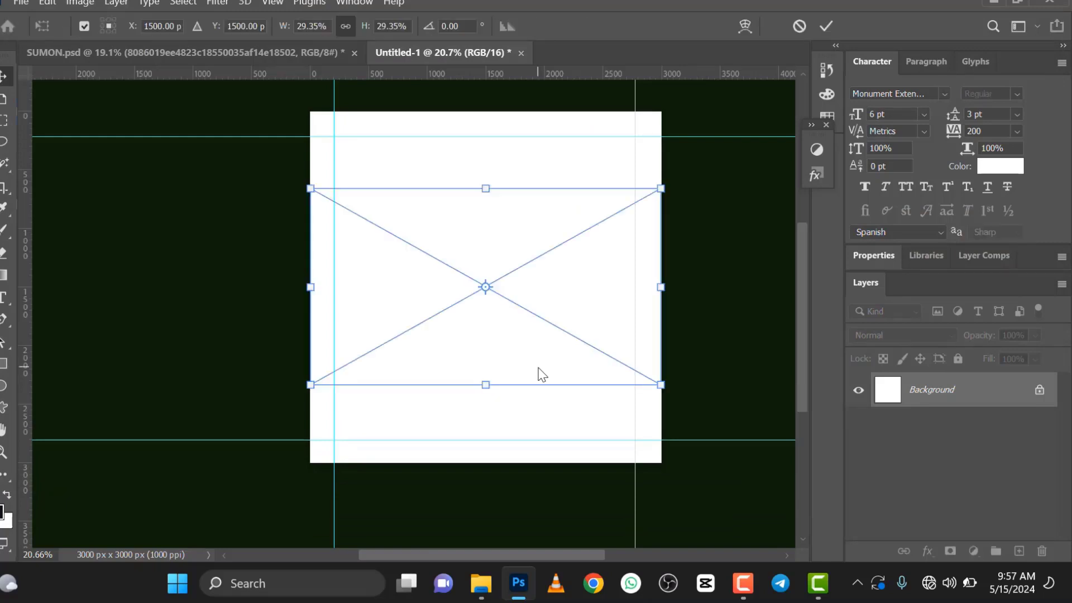
drag(309, 385, 260, 486)
scroll(587, 272, down, 1)
scroll(587, 272, down, 2)
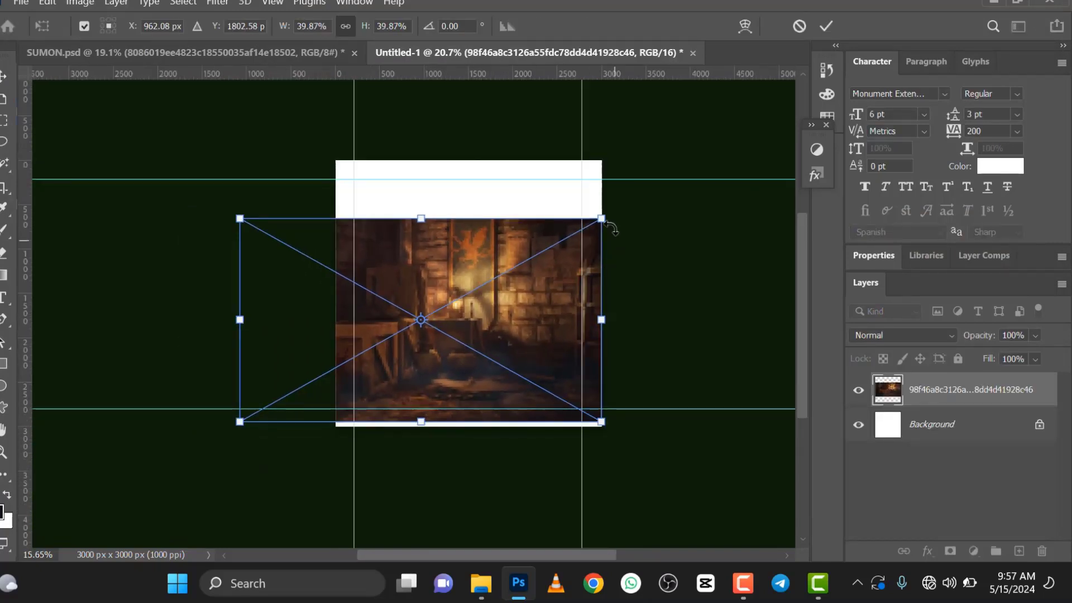
drag(600, 219, 752, 158)
drag(742, 423, 777, 442)
drag(541, 371, 523, 374)
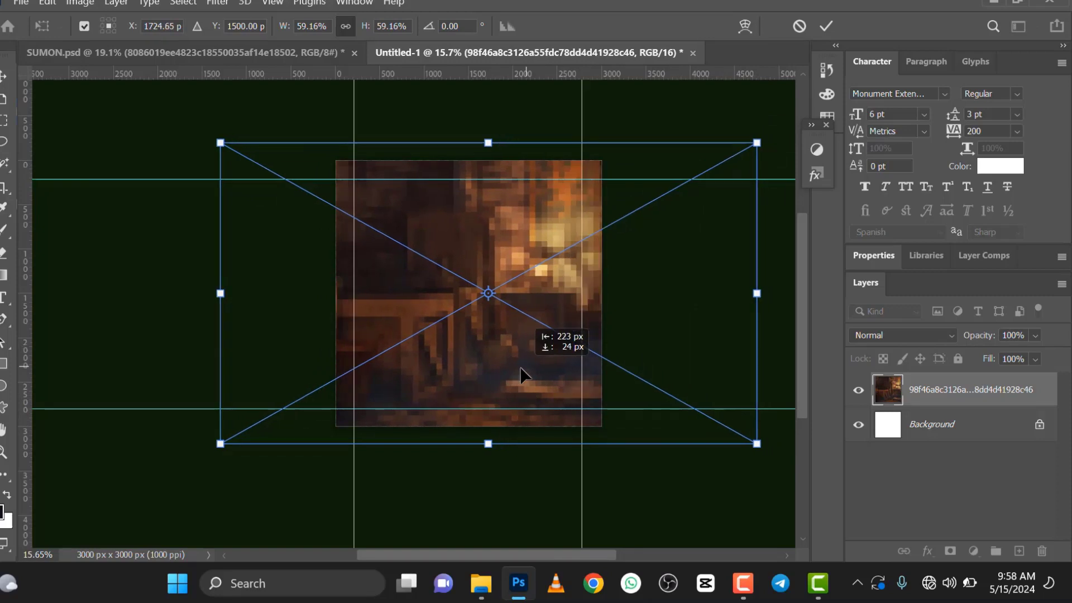
click(826, 27)
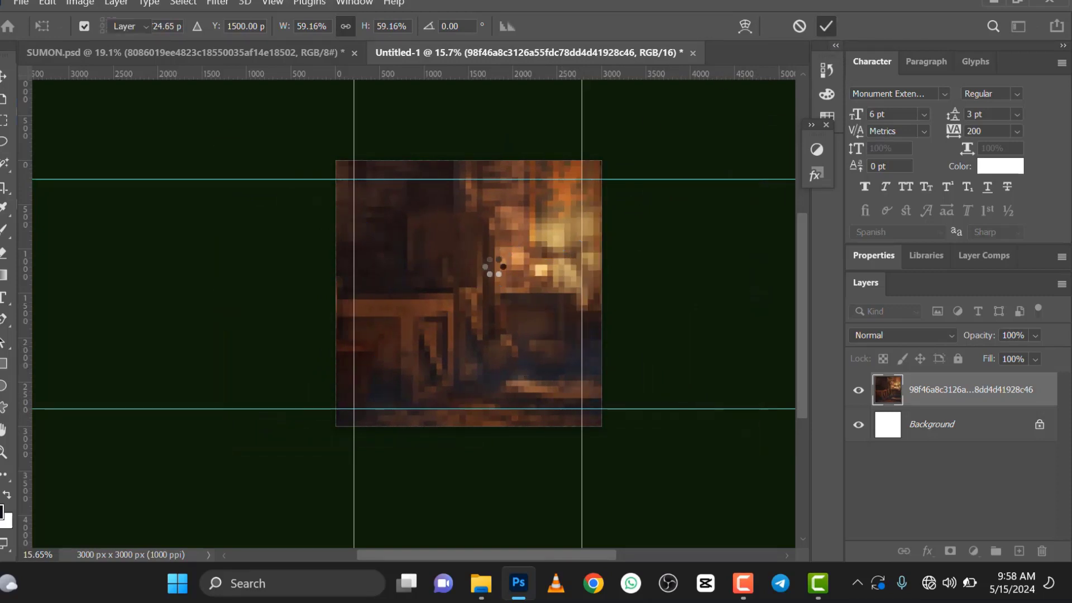
Step: Apply a Gaussian Blur with a 31.8 pixel radius to the storeroom image layer
scroll(494, 273, up, 2)
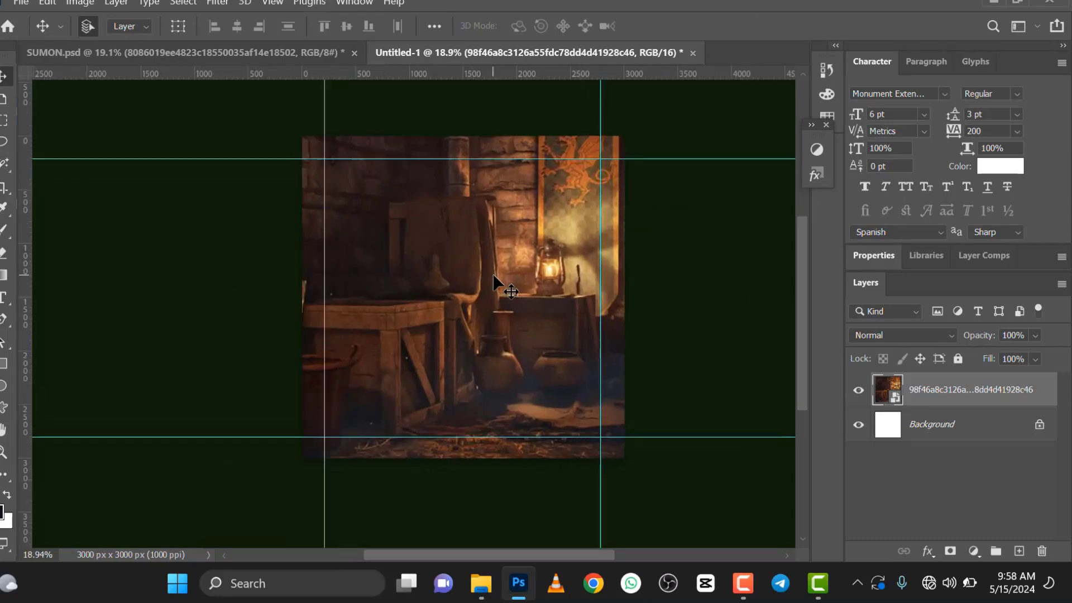
scroll(494, 273, down, 1)
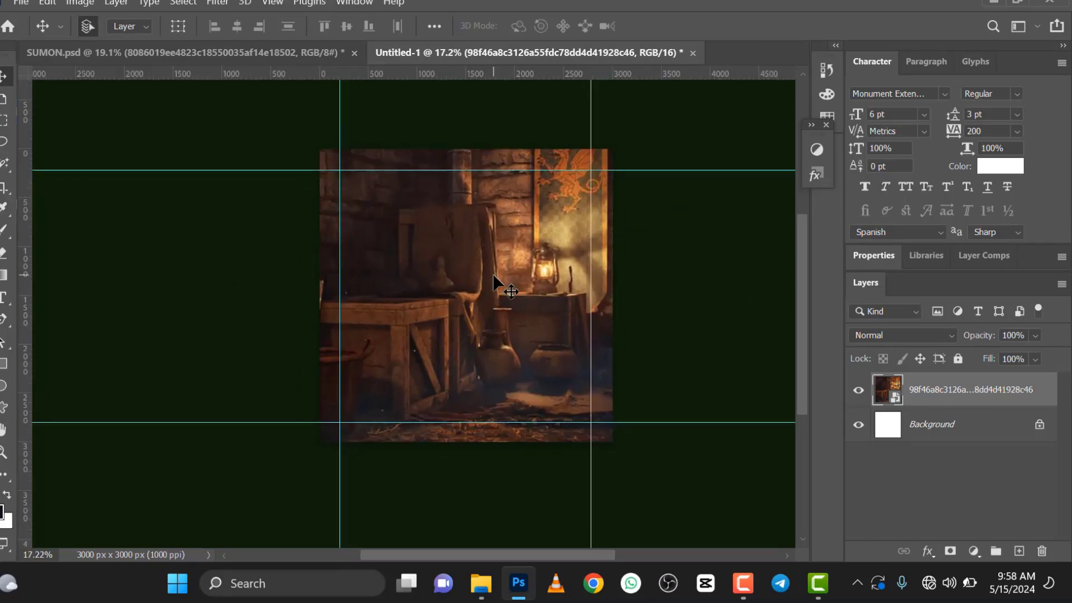
click(214, 4)
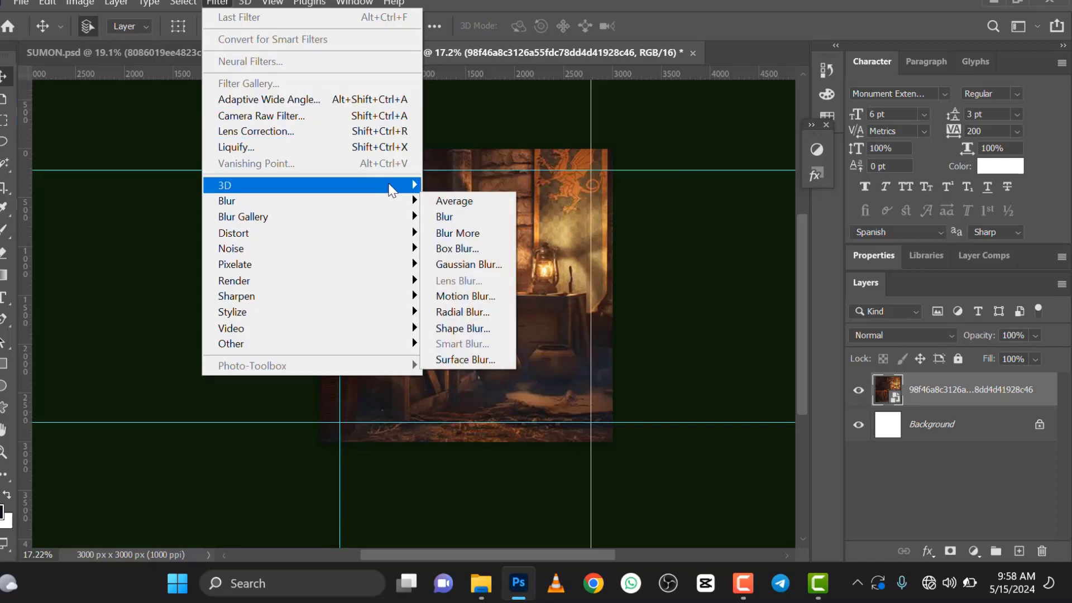
mouse_move(388, 202)
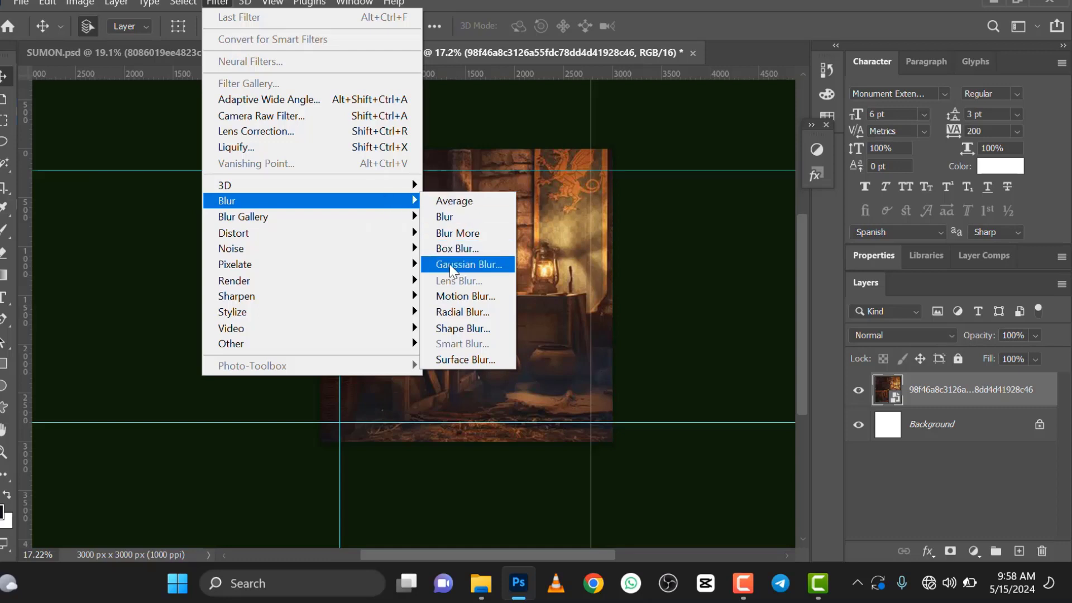
click(468, 264)
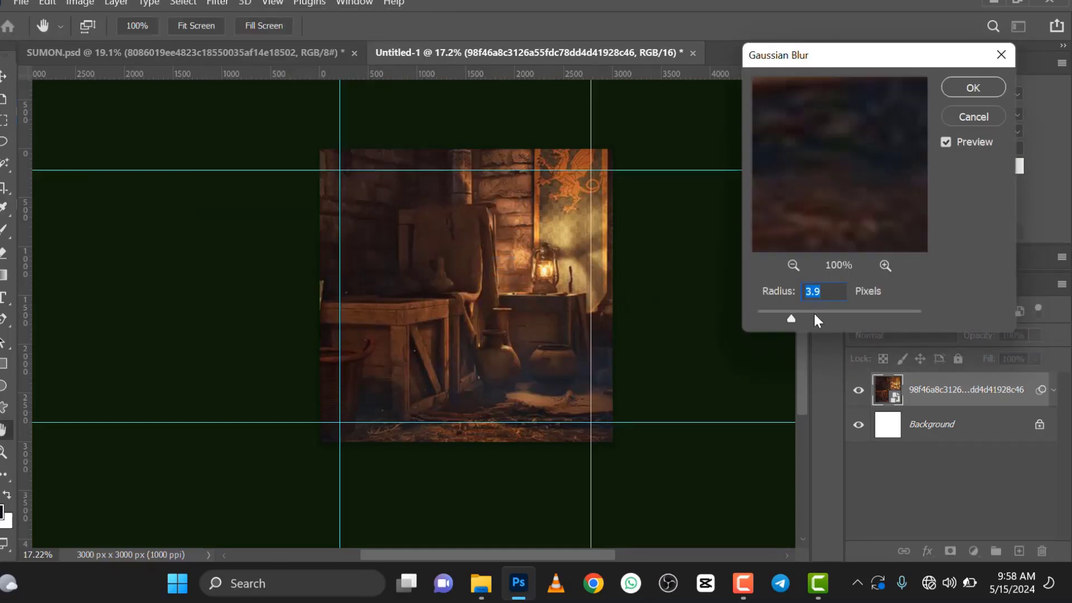
drag(814, 314, 837, 317)
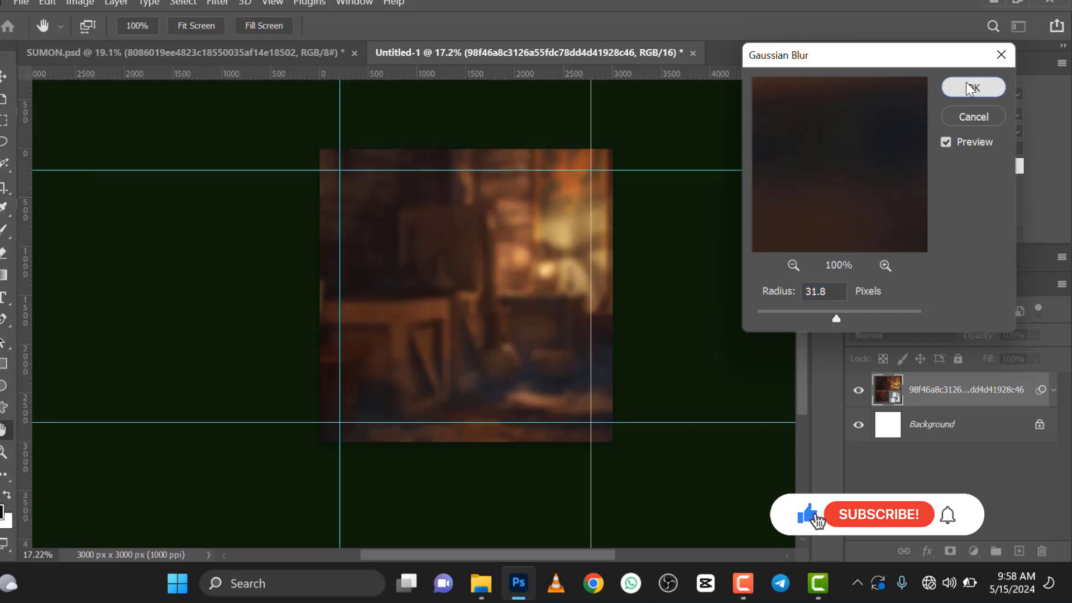
click(984, 88)
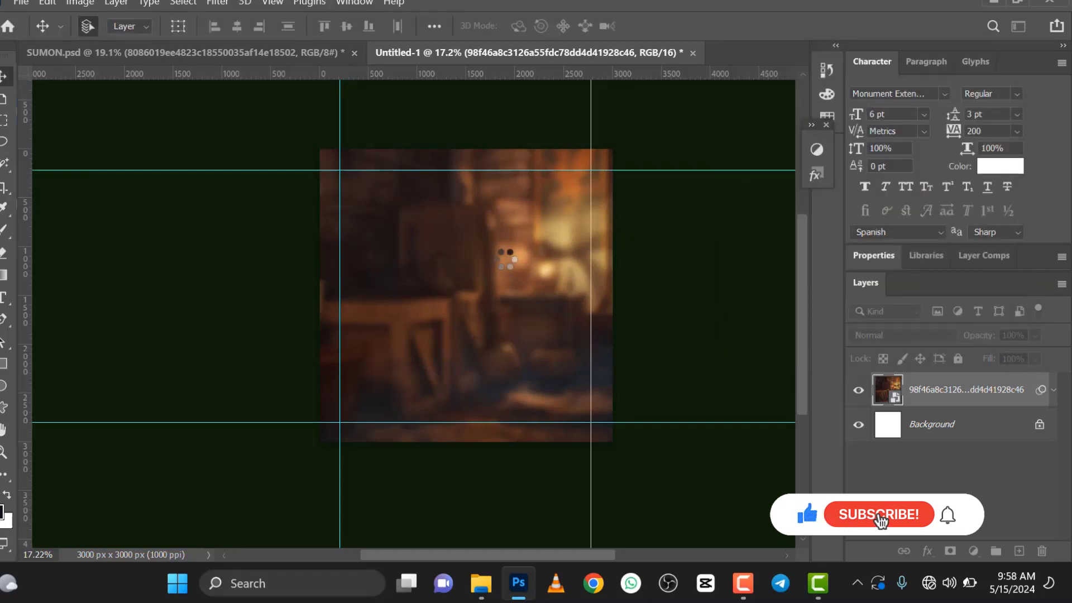
Step: Place the image 983a337e467825e940a2c289cab18da4 as an embedded layer and enlarge it beyond the canvas width, covering the upper part of the canvas
scroll(480, 258, down, 1)
scroll(478, 285, up, 2)
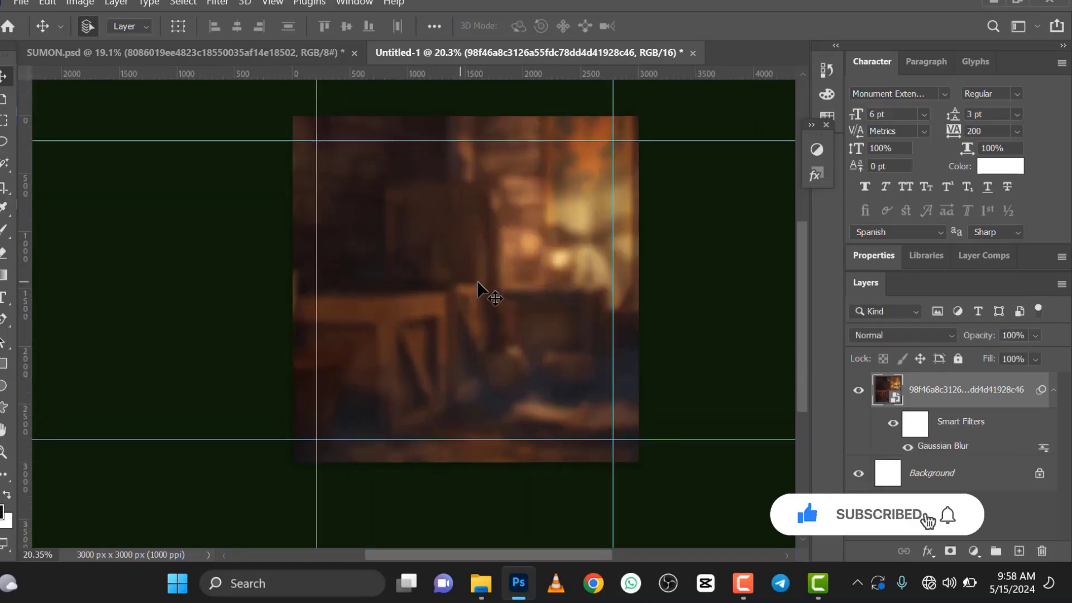
scroll(443, 300, down, 1)
click(21, 3)
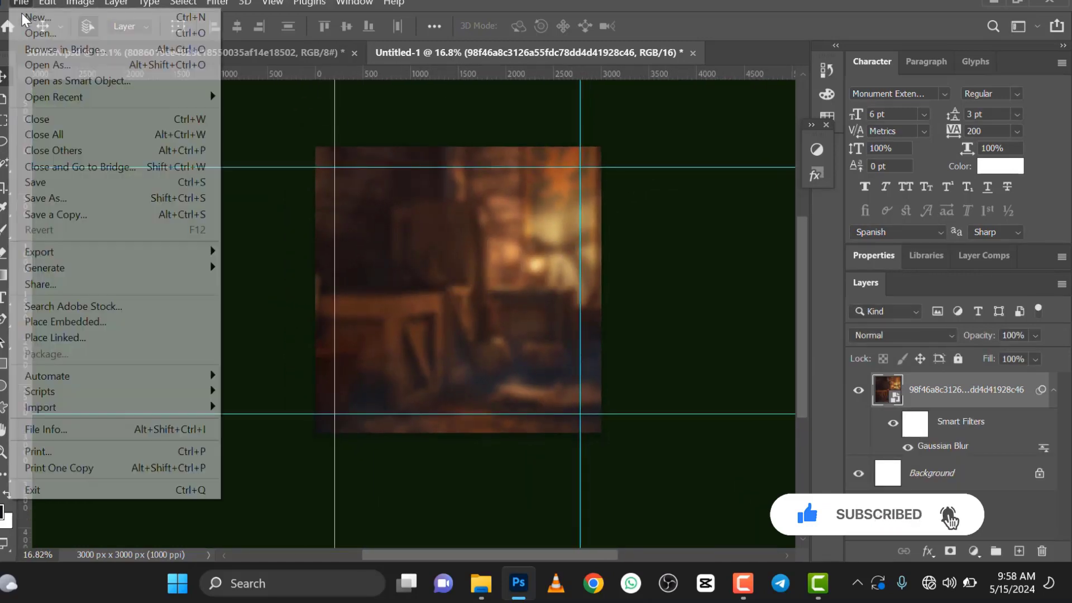
click(56, 322)
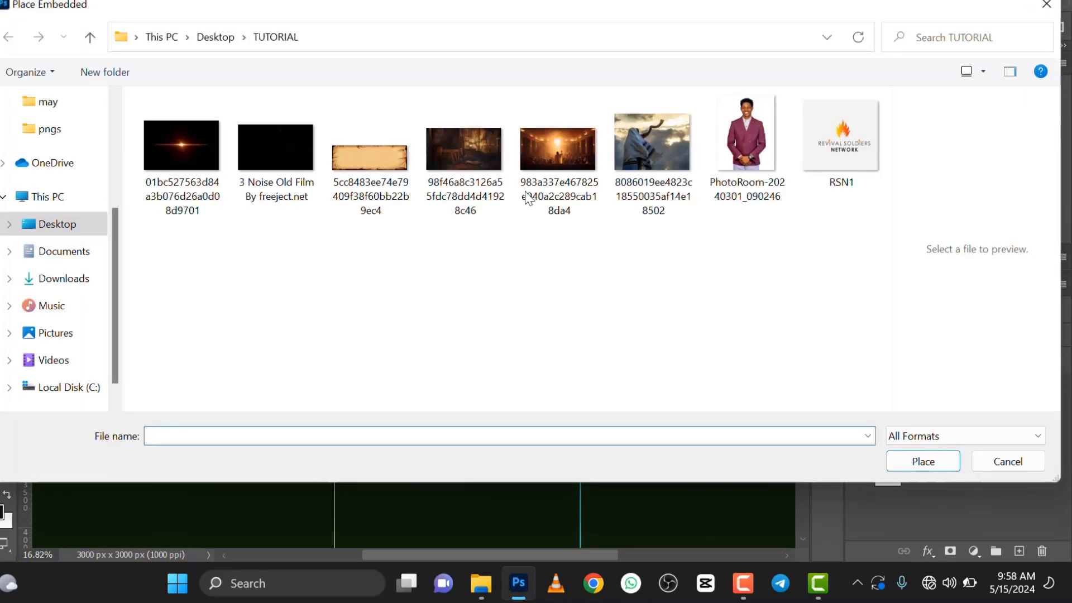
click(547, 160)
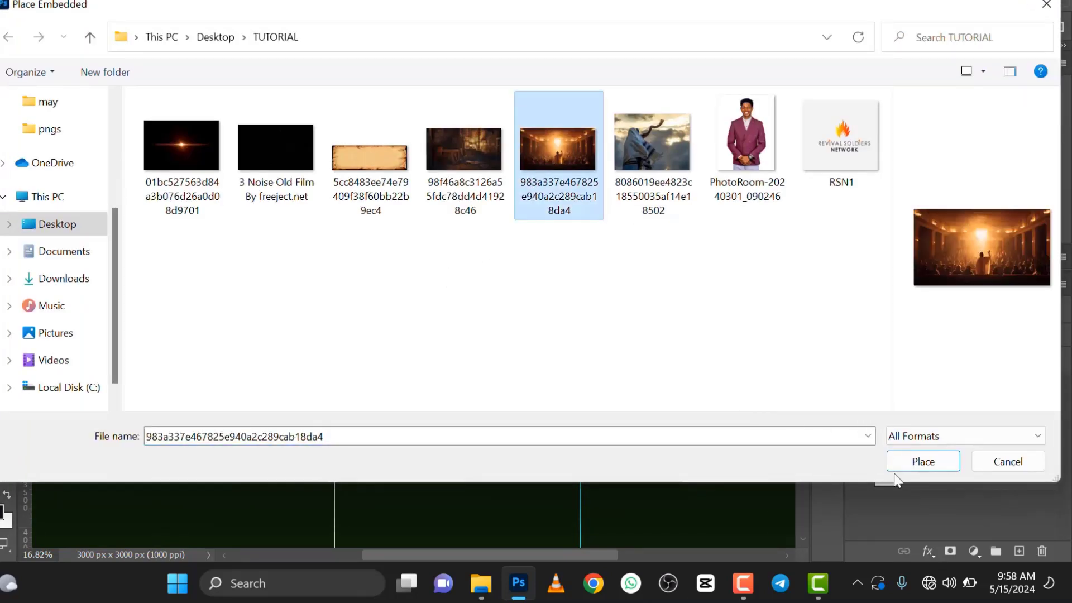
click(925, 463)
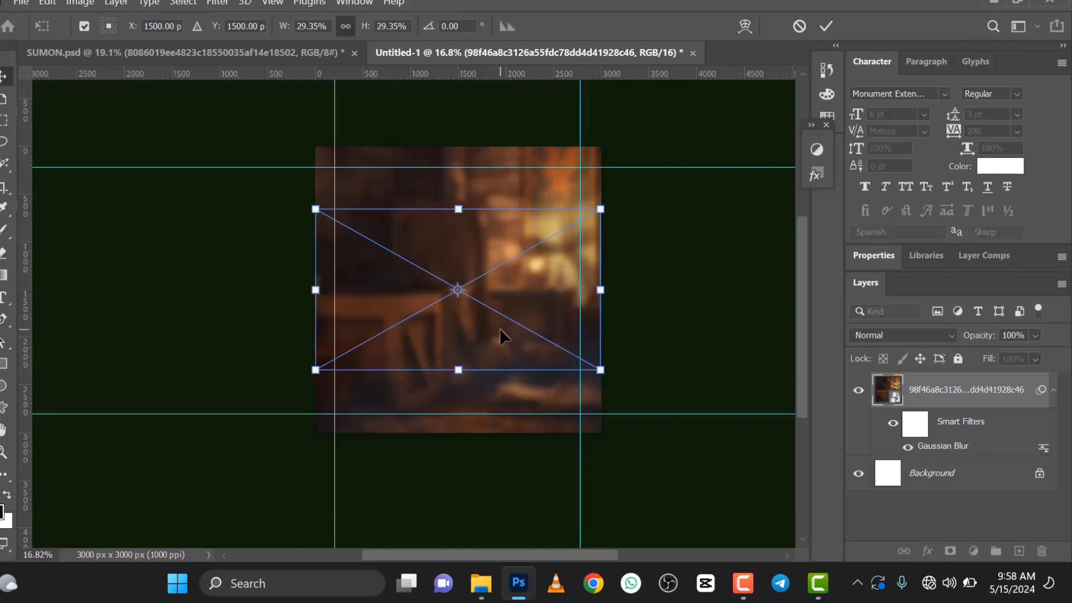
drag(602, 209, 719, 157)
drag(314, 162, 275, 140)
drag(494, 202, 472, 207)
click(823, 26)
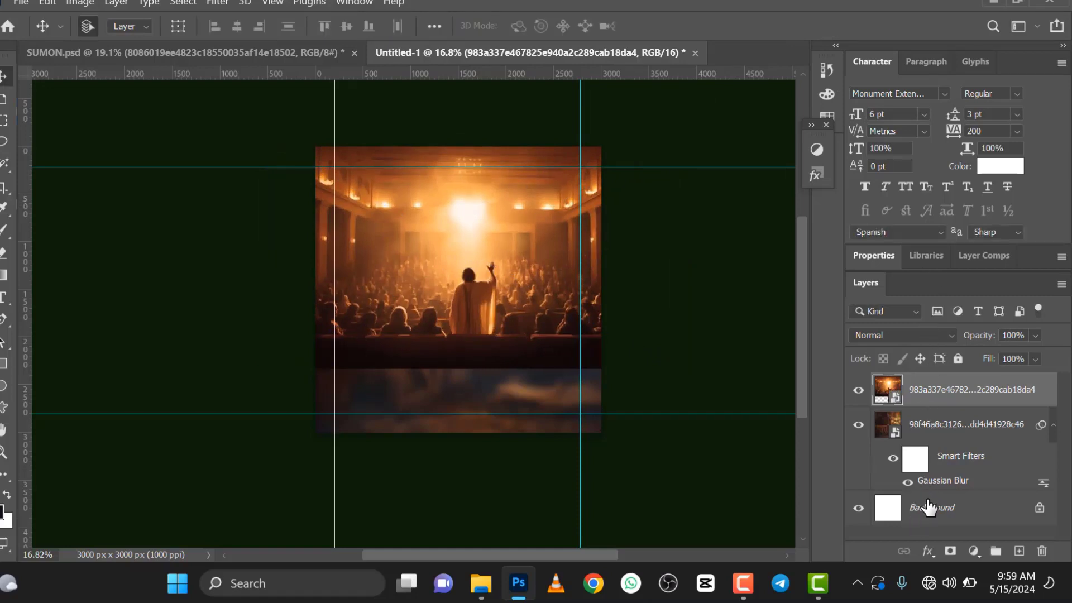
Step: Align both image layers by their horizontal centers and shift the crowd image slightly left
key(ctrl+alt+a)
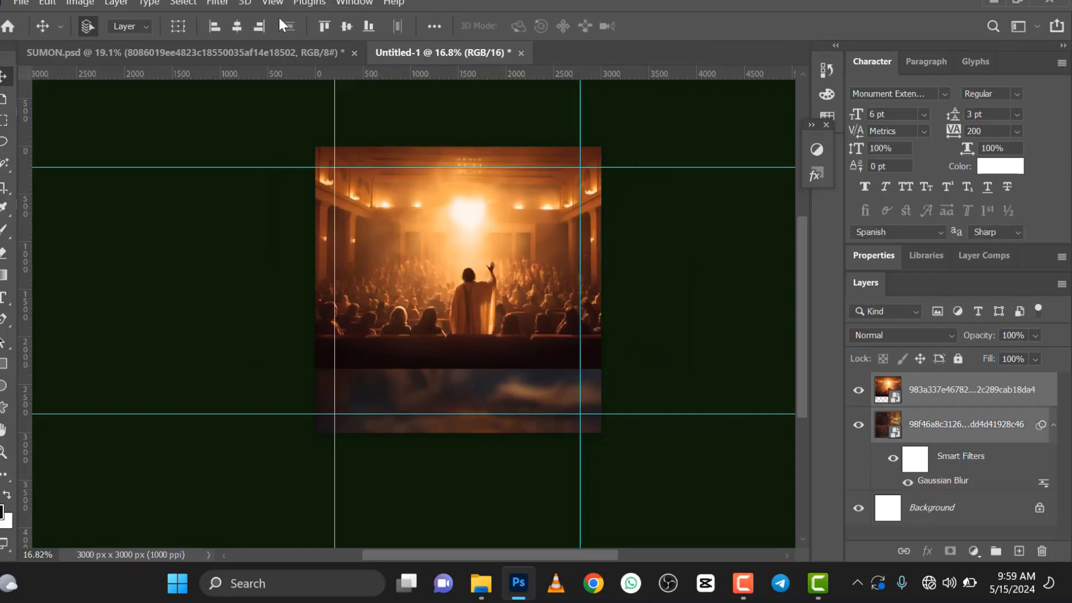
click(234, 25)
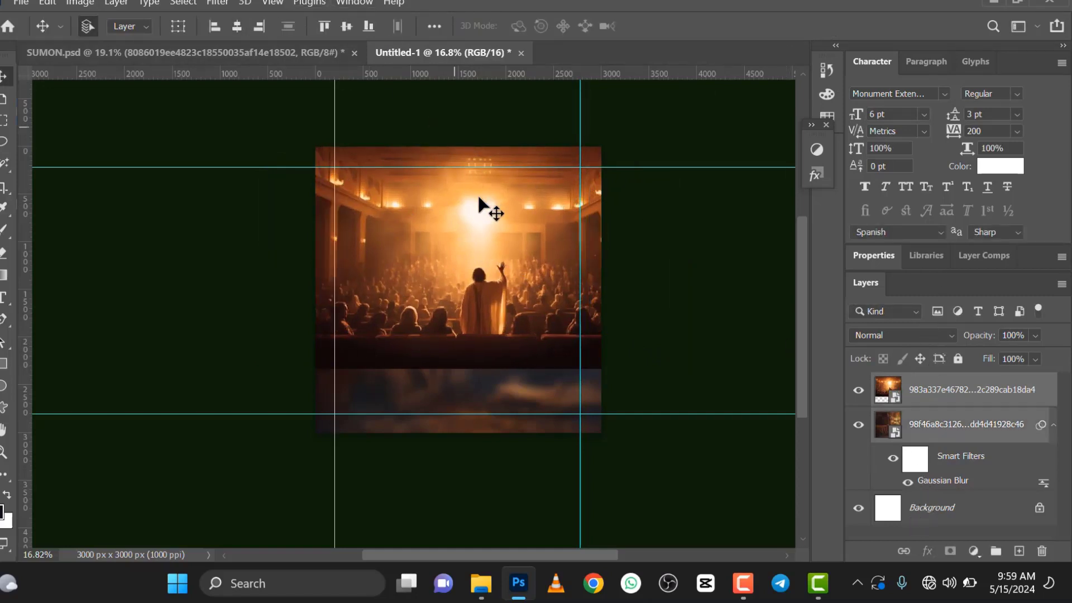
click(644, 219)
scroll(529, 237, up, 2)
drag(482, 207, 471, 206)
scroll(470, 205, down, 2)
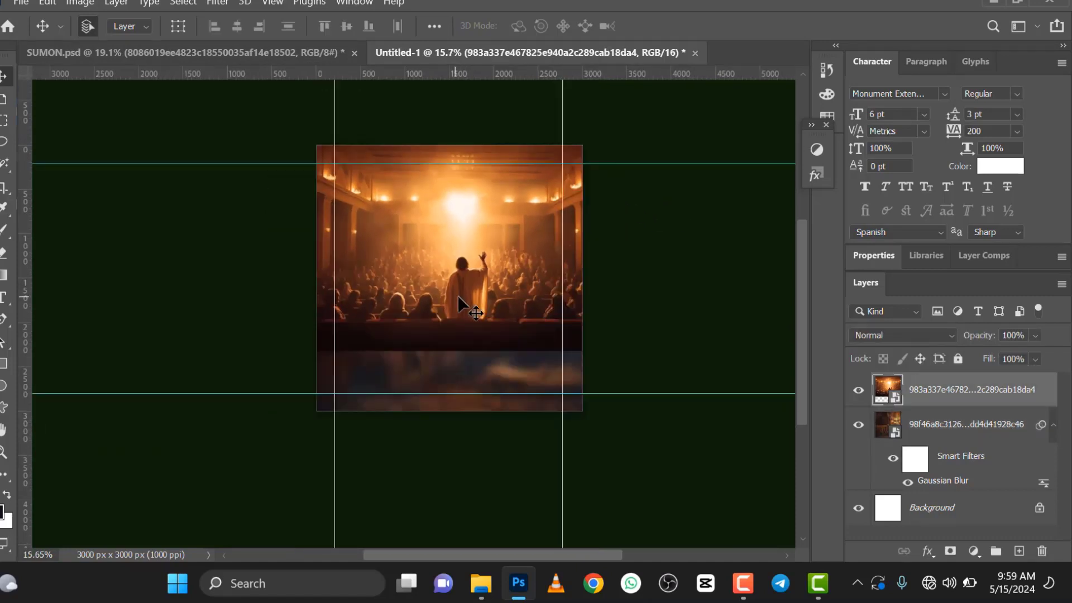
Step: Rasterize the crowd image layer for use with the Eraser tool
click(4, 252)
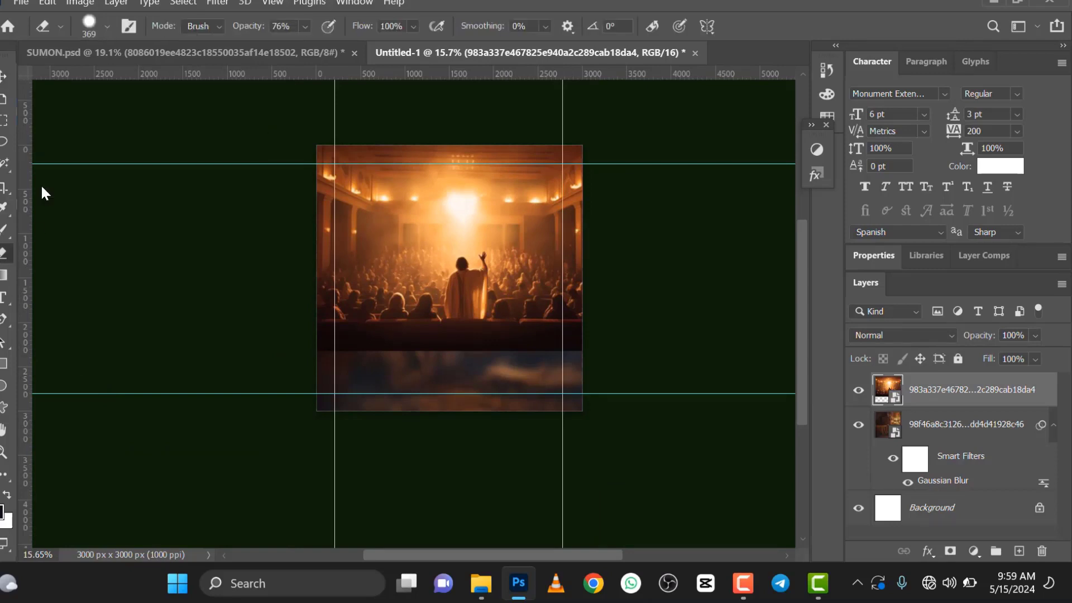
click(430, 312)
click(557, 248)
Step: Set the eraser size to 1102 px and erase the preacher, crowd and lower edge of the image, leaving the glowing hall above
click(103, 23)
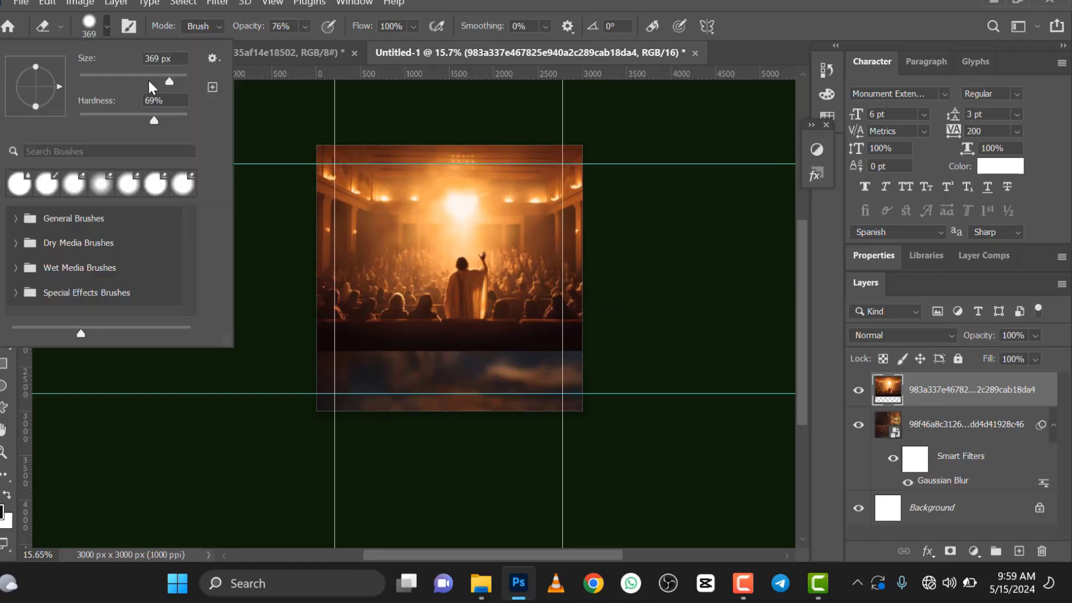
drag(179, 72, 178, 76)
mouse_move(417, 353)
mouse_down()
mouse_move(357, 333)
mouse_move(500, 317)
mouse_move(544, 328)
mouse_move(557, 314)
mouse_move(521, 301)
mouse_move(479, 307)
mouse_move(469, 287)
mouse_move(419, 283)
mouse_move(337, 306)
mouse_move(371, 307)
mouse_move(402, 289)
mouse_up()
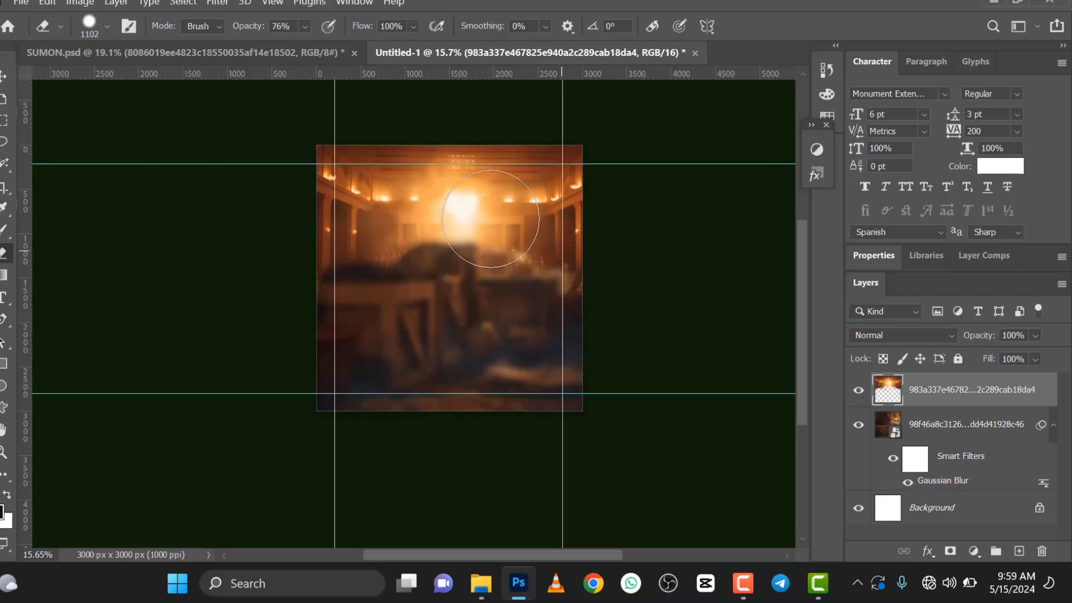
click(5, 74)
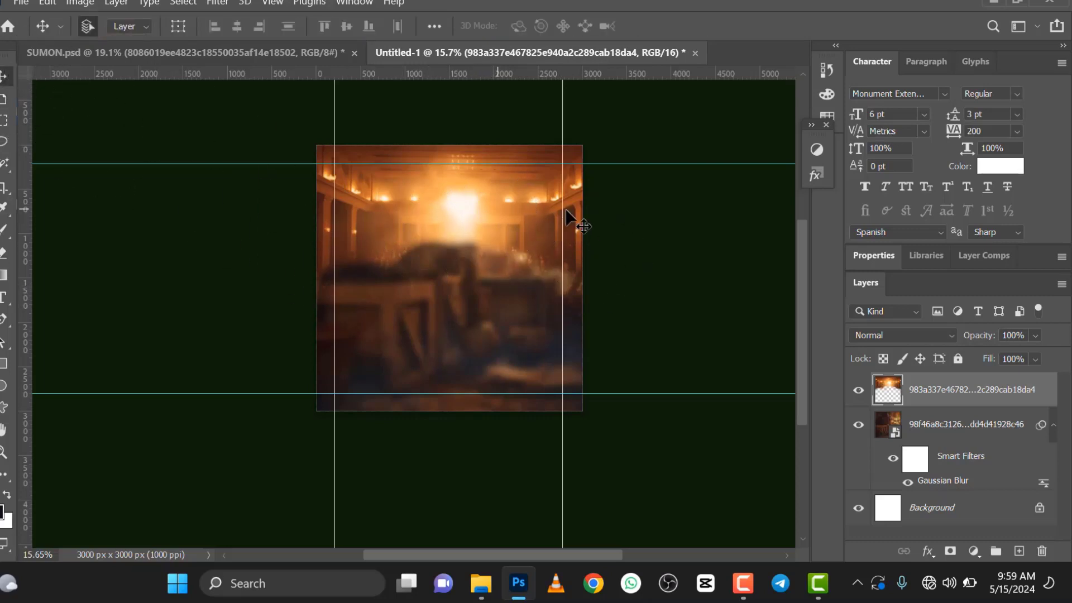
Step: Apply a Gaussian Blur with a 47.0 pixel radius to the erased hall image layer
click(218, 5)
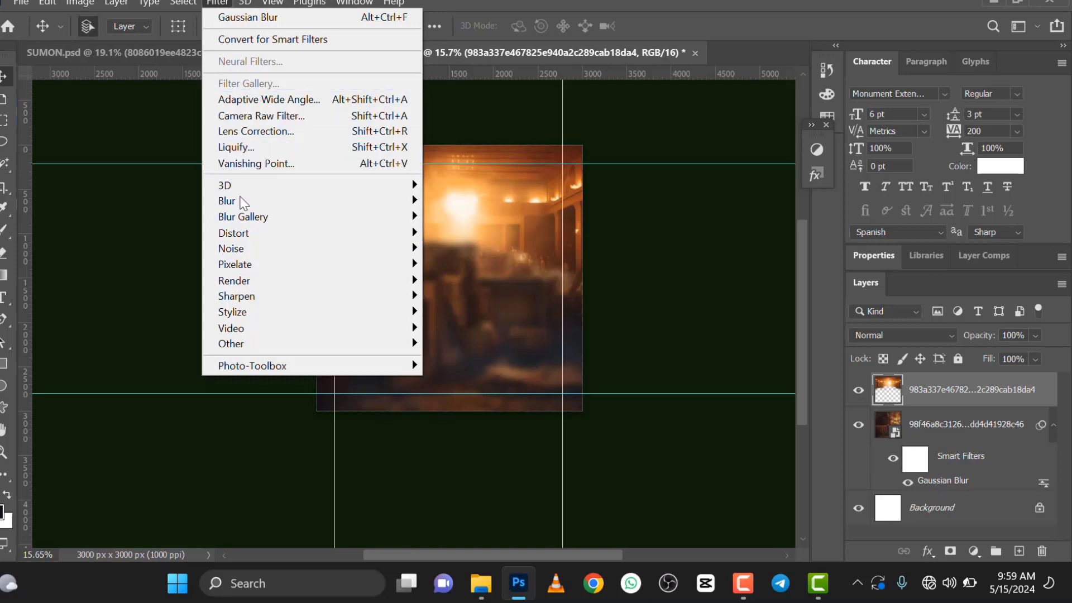
mouse_move(318, 206)
click(470, 264)
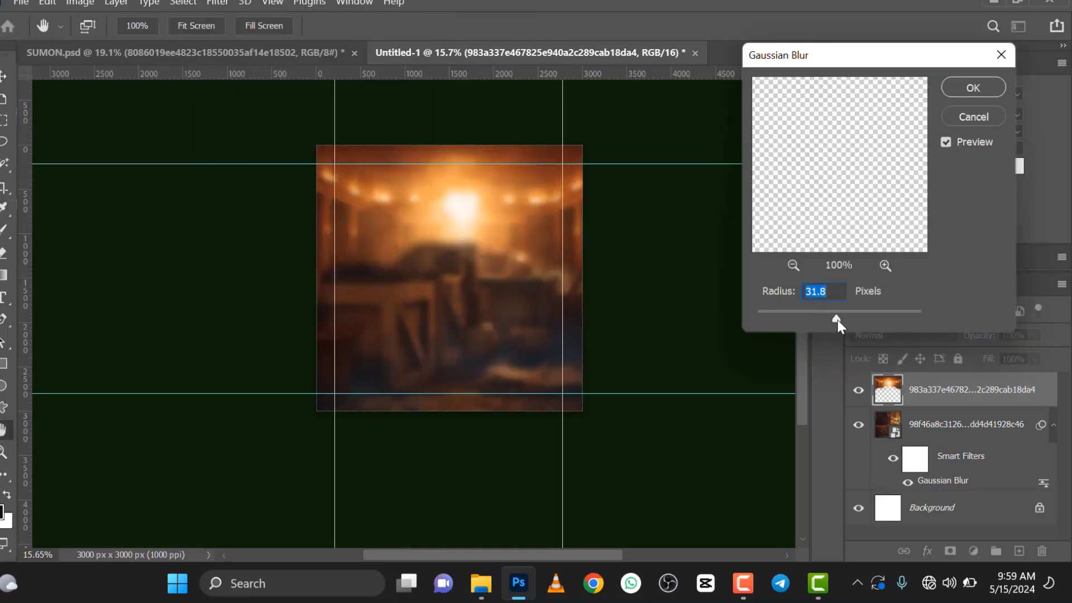
drag(842, 320, 846, 319)
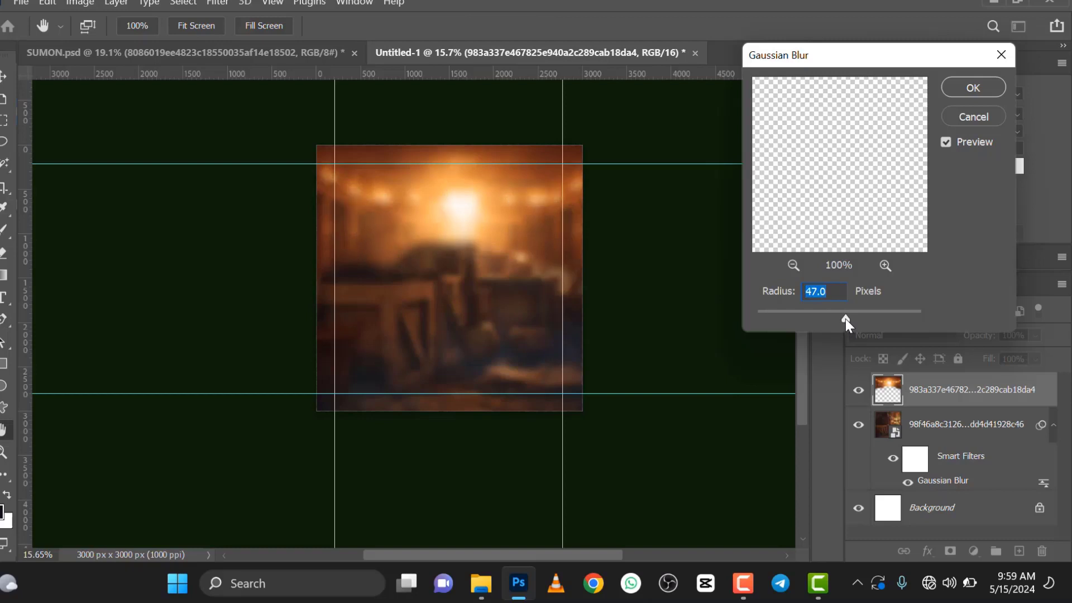
click(954, 88)
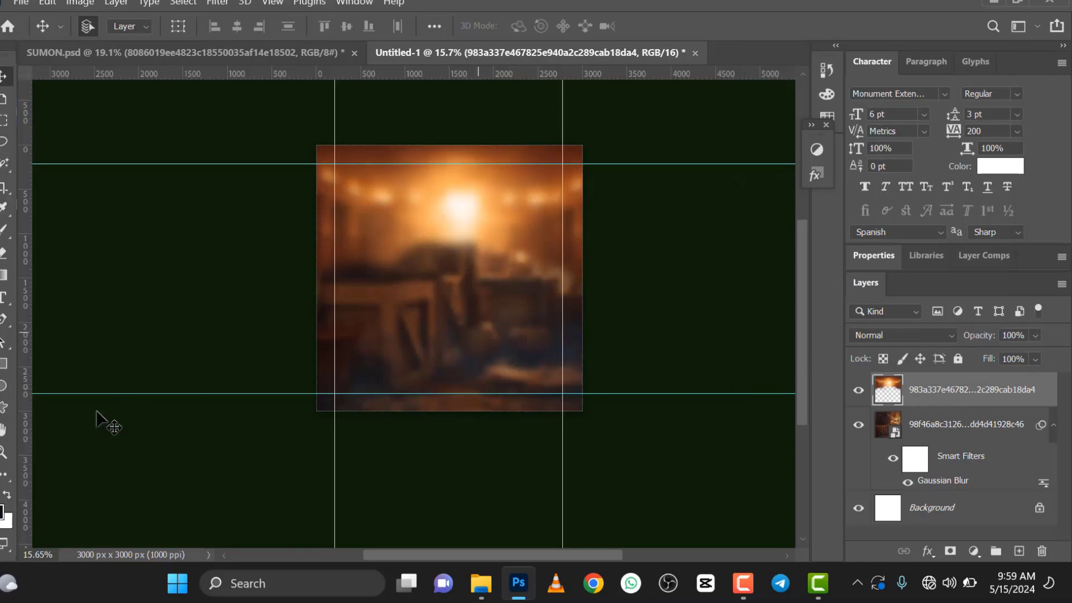
Step: Set the foreground color to the dark red 440702
click(1, 511)
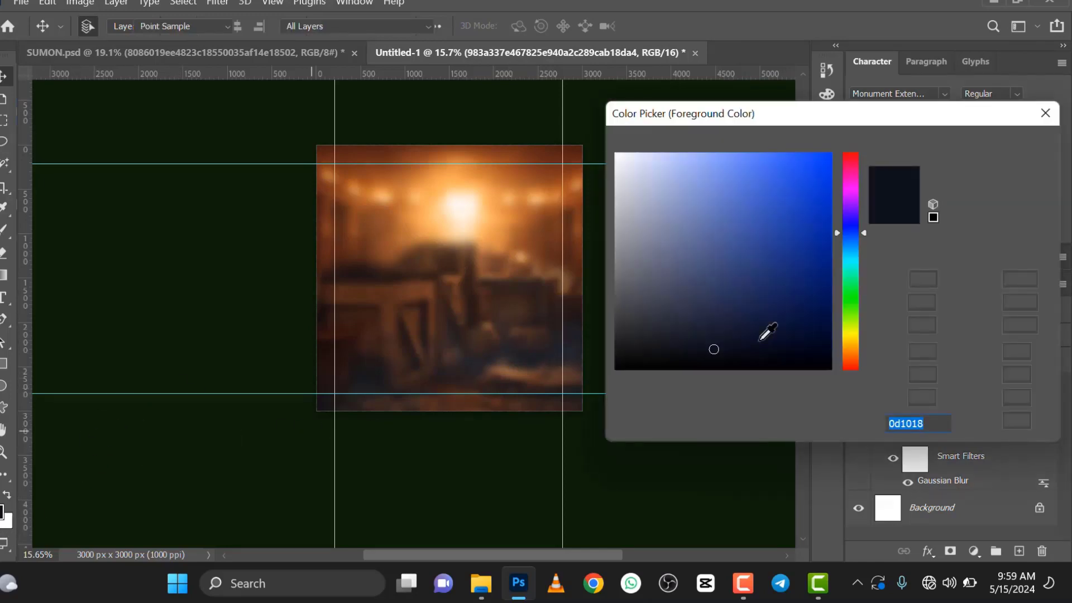
click(852, 176)
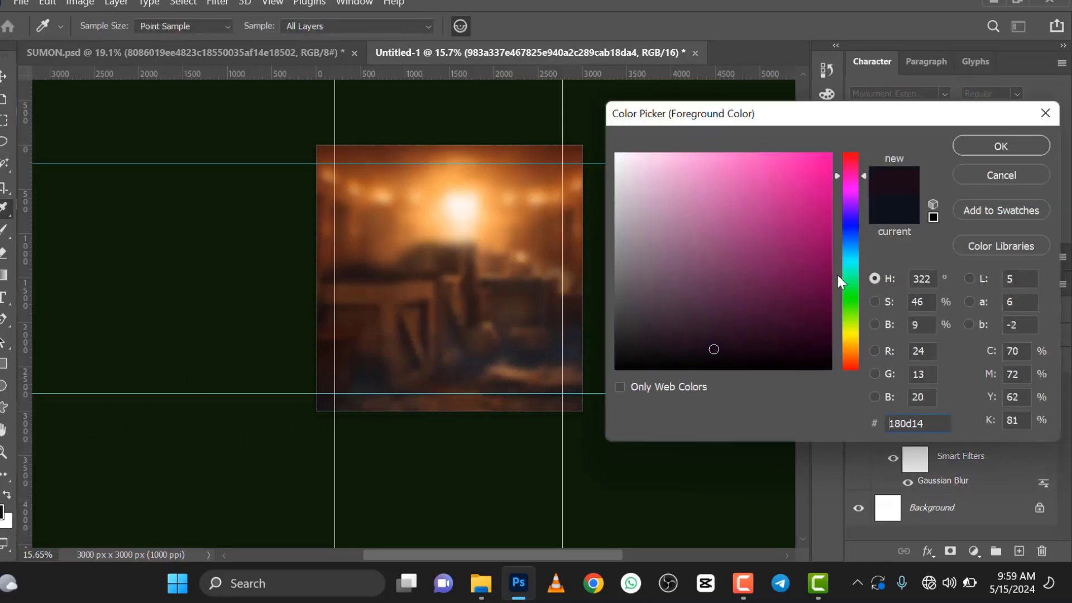
click(849, 350)
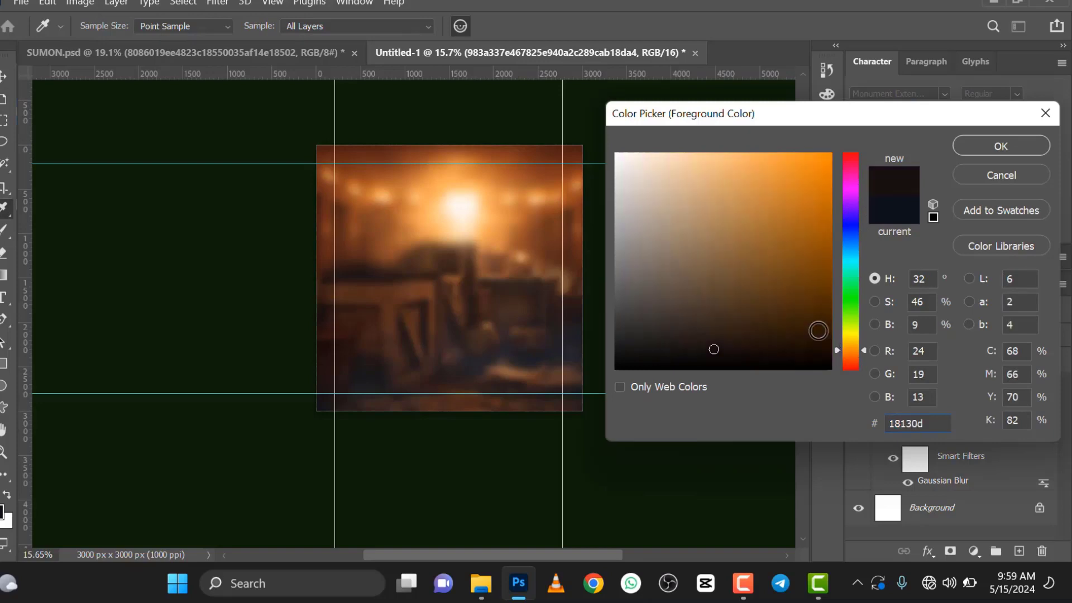
click(847, 353)
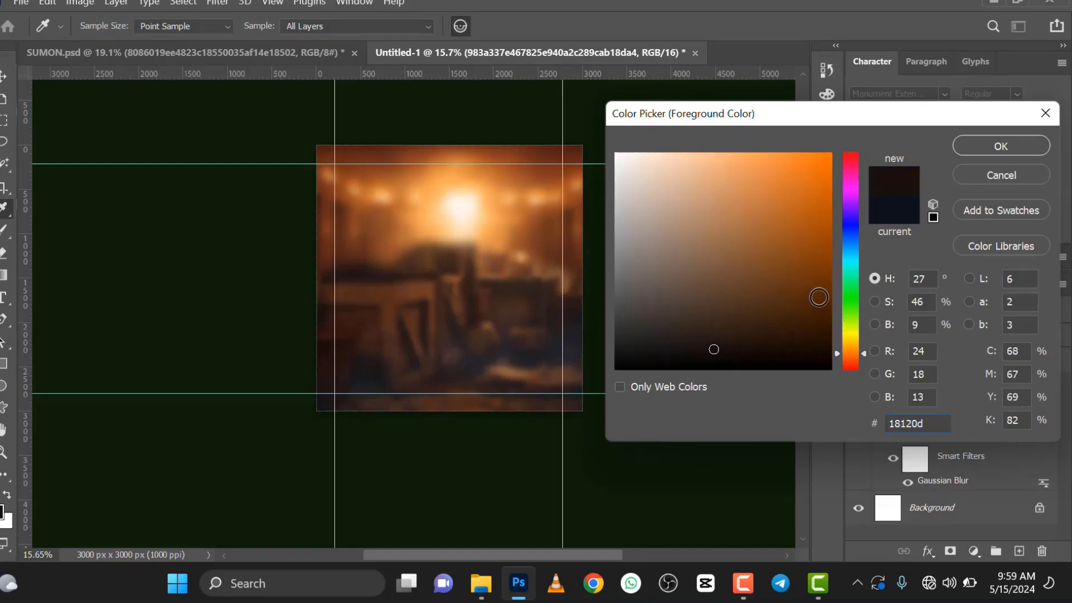
mouse_move(828, 293)
mouse_down()
mouse_move(823, 322)
mouse_move(850, 367)
mouse_up()
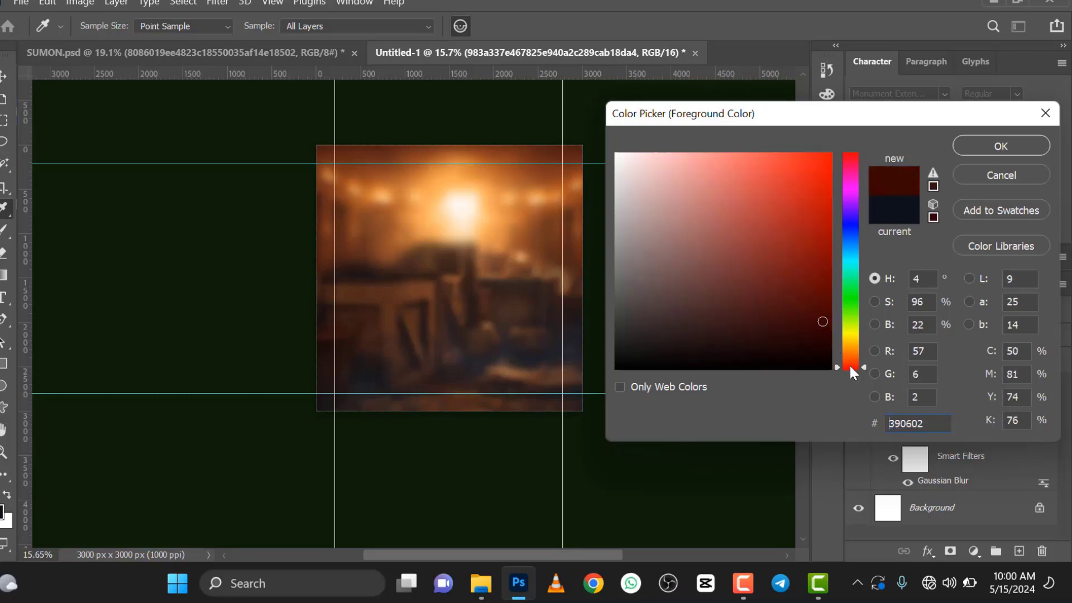
drag(829, 292, 826, 313)
click(972, 145)
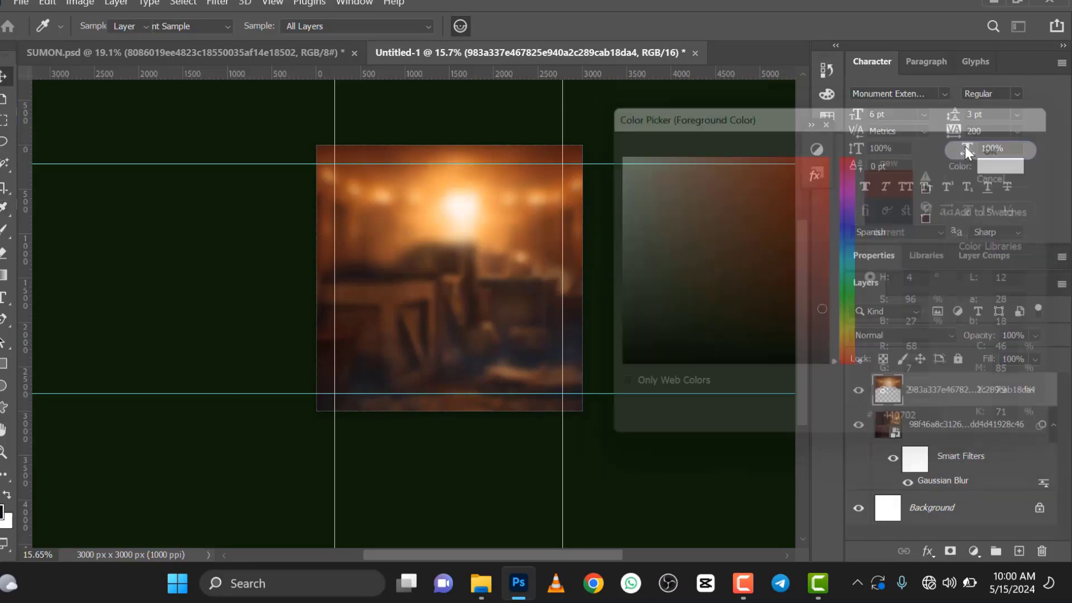
Step: Create a new layer and paint one dark red spot in the canvas's lower right corner with an 1811 px brush
click(1019, 551)
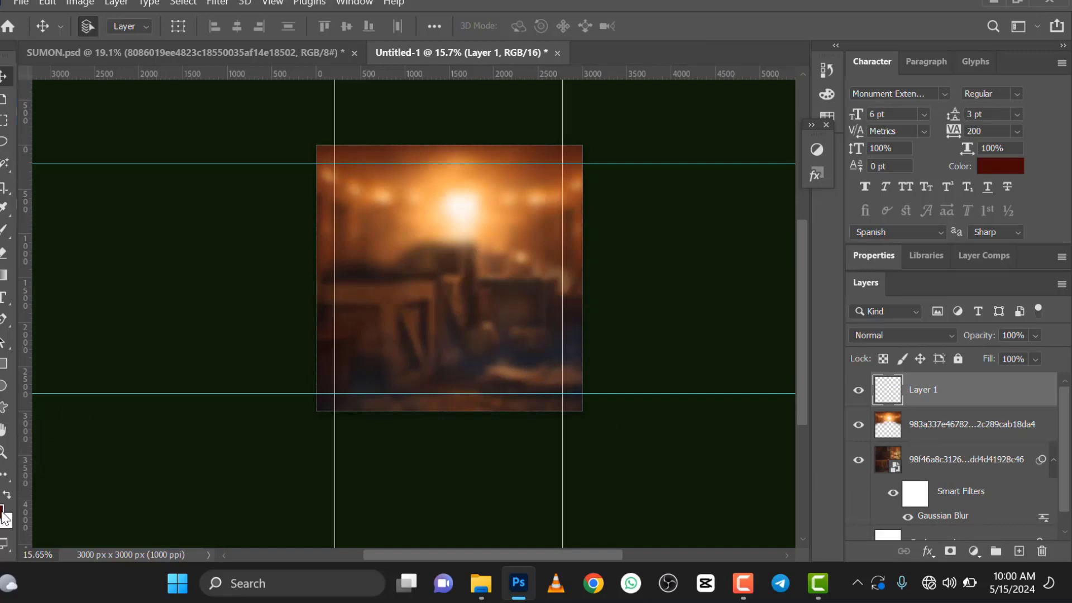
click(5, 231)
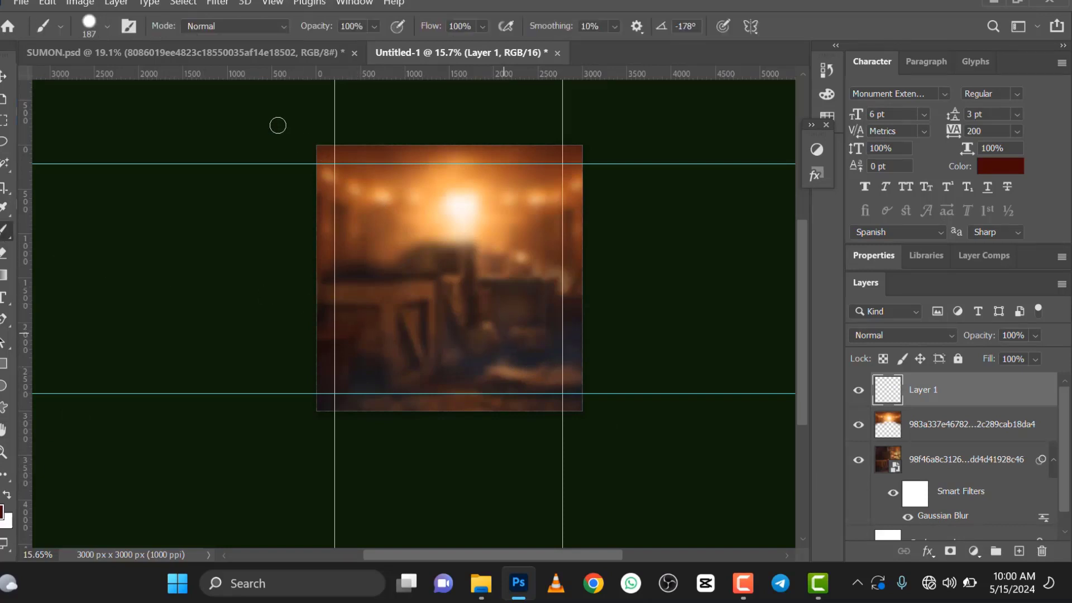
click(102, 25)
click(169, 77)
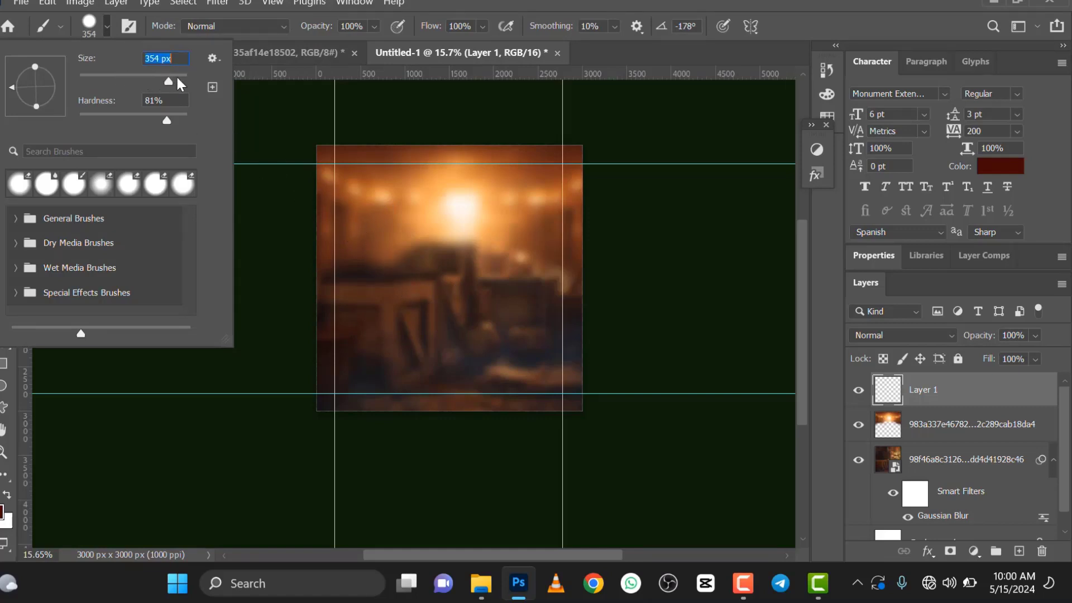
click(178, 78)
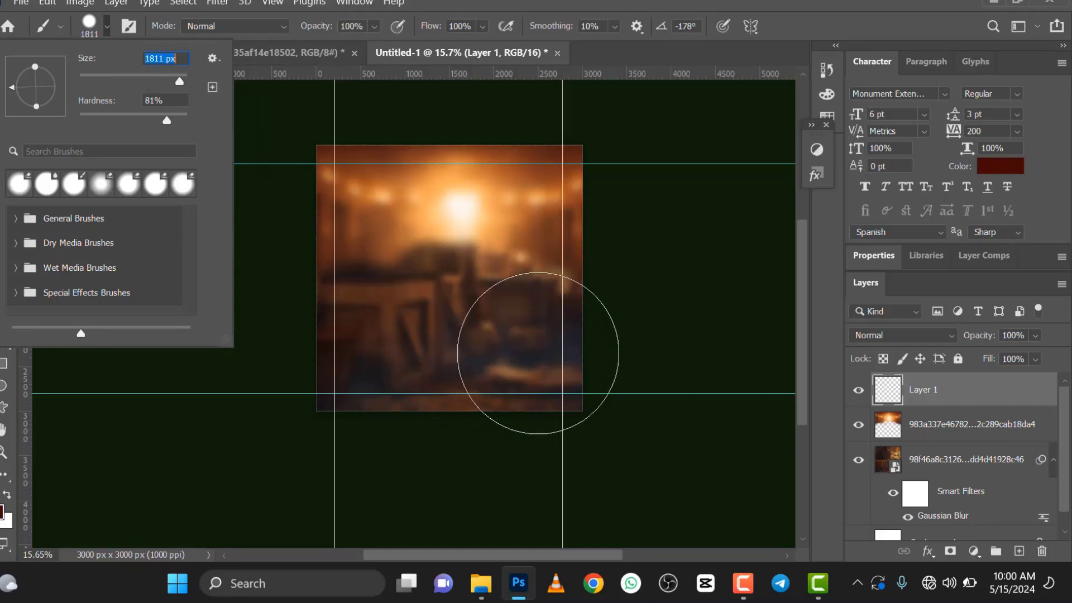
click(538, 359)
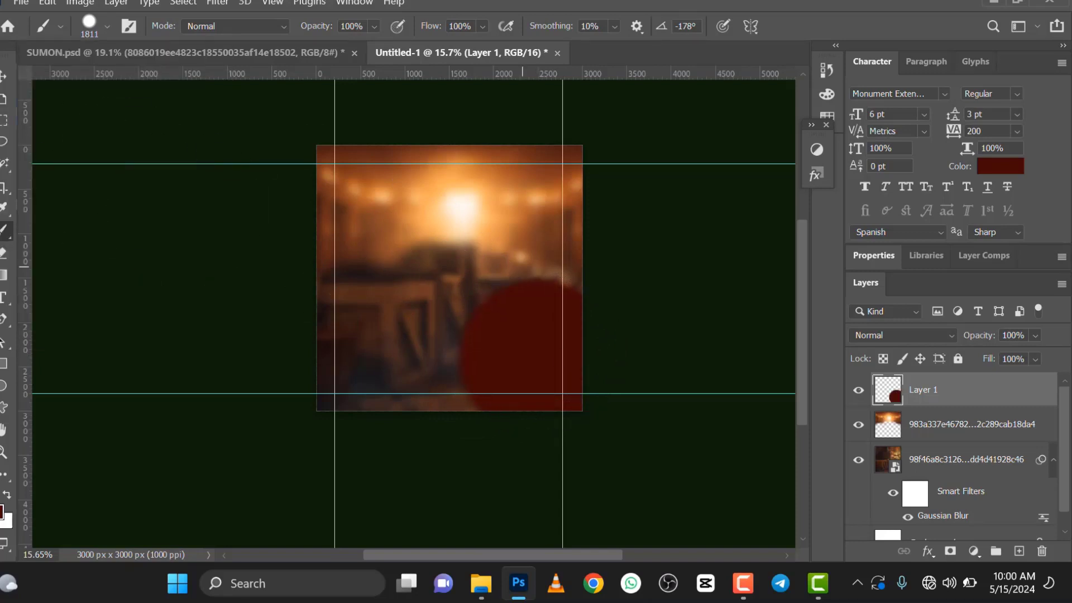
click(4, 76)
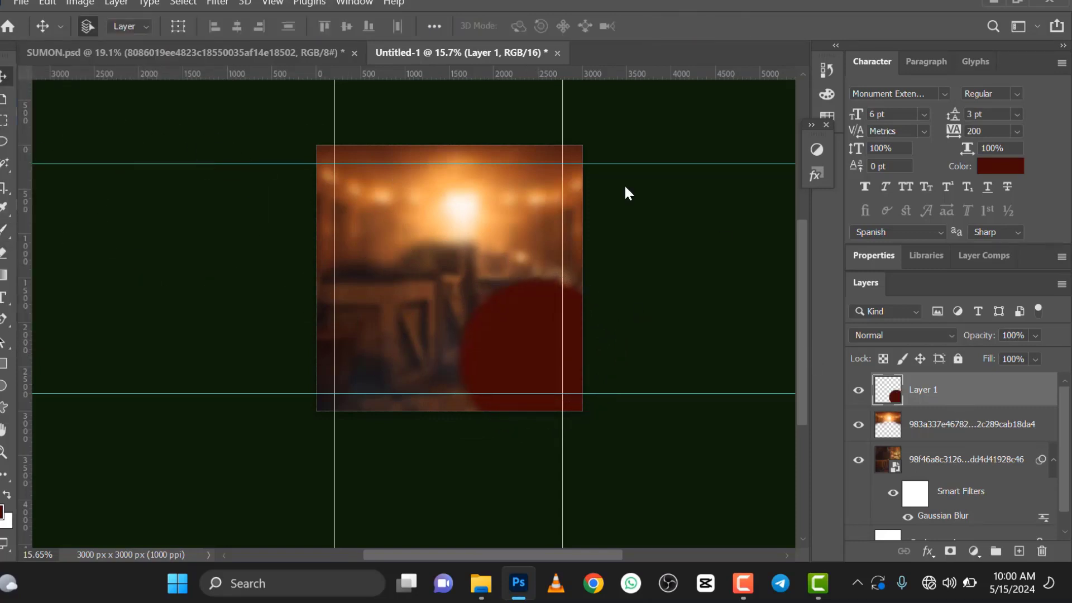
Step: Apply a Gaussian Blur with a 401.3 pixel radius to the dark red spot on Layer 1
click(219, 4)
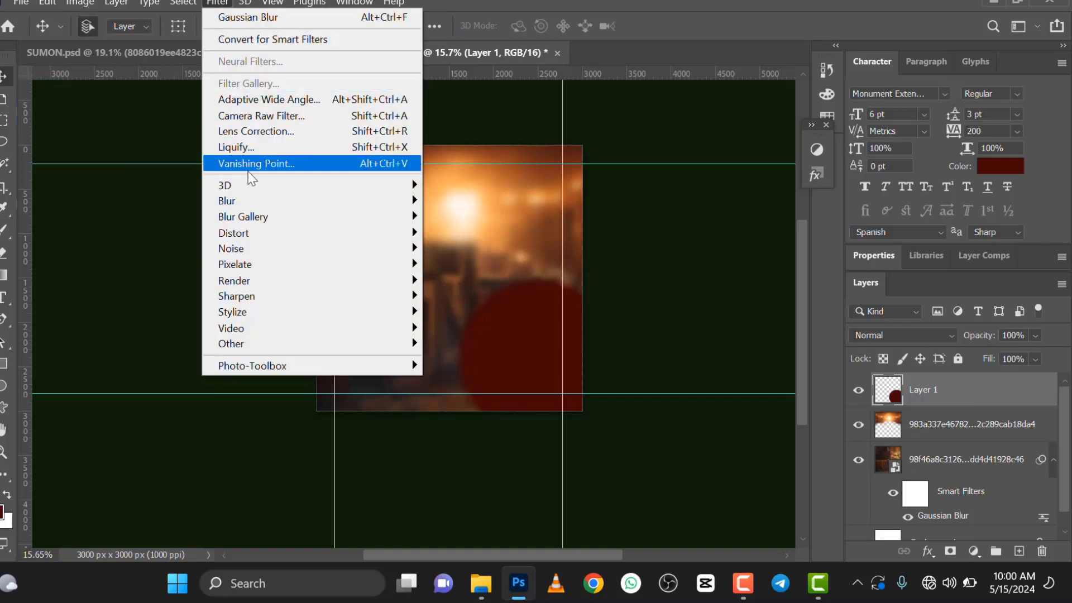
mouse_move(413, 202)
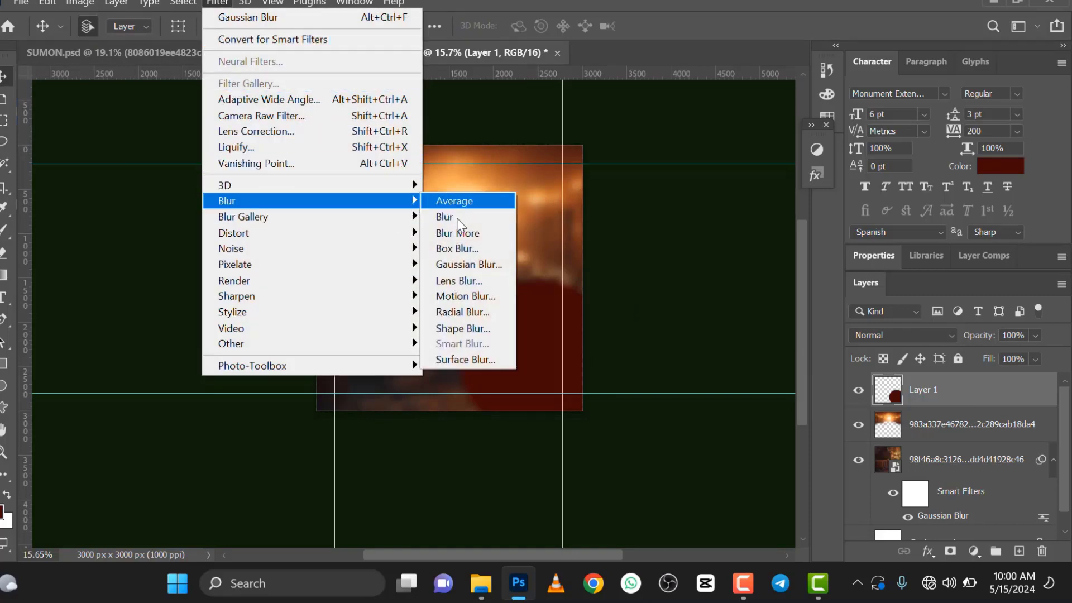
click(493, 266)
drag(845, 314, 901, 321)
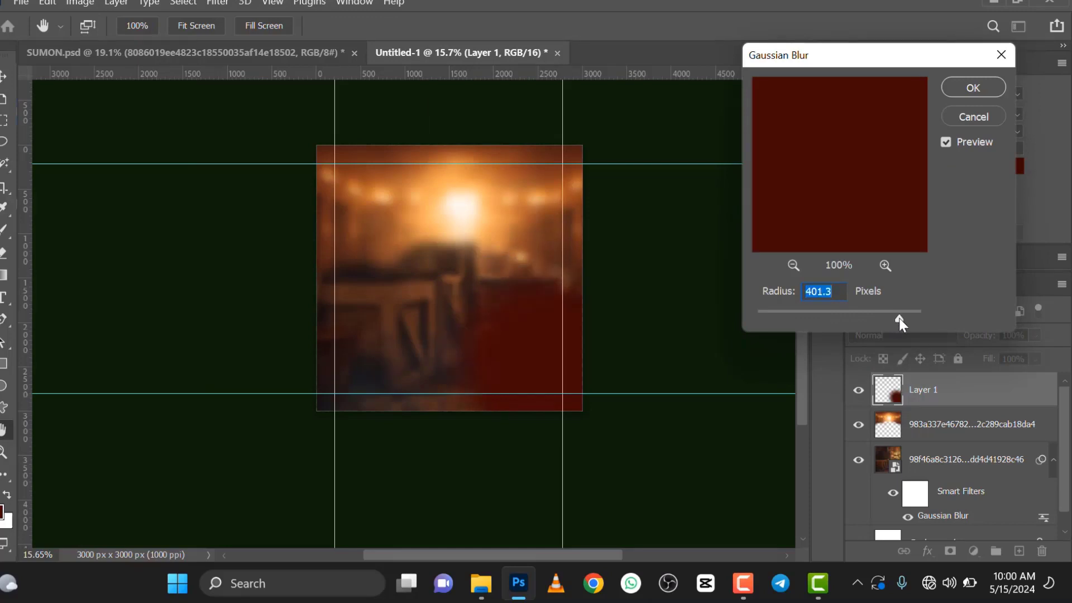
click(973, 88)
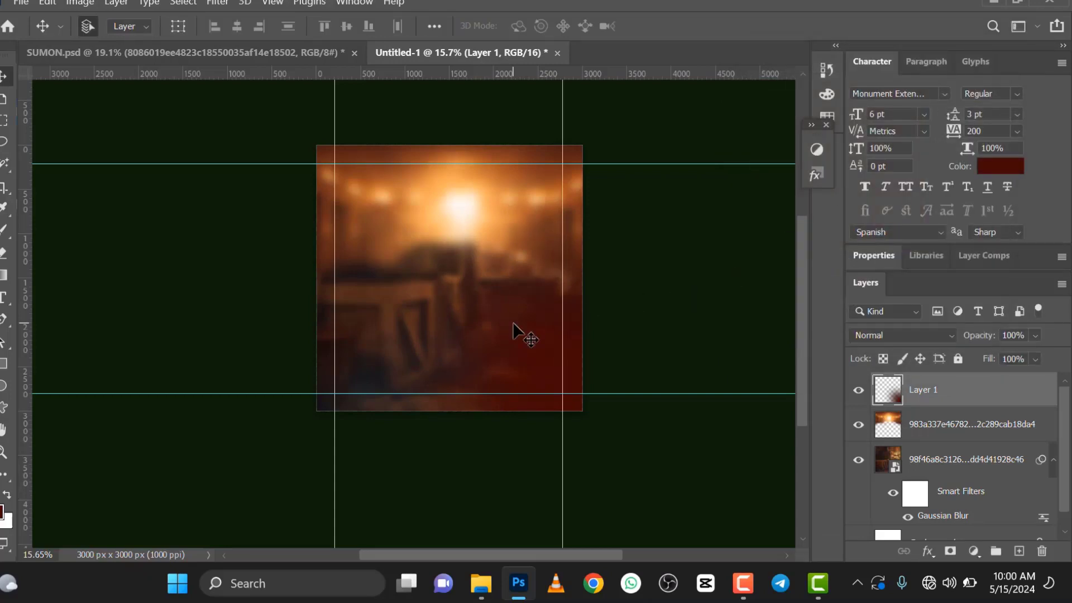
Step: Examine the blended background and compare it with the finished flyer in SUMON.psd
scroll(505, 322, down, 3)
scroll(499, 323, up, 2)
scroll(498, 322, up, 1)
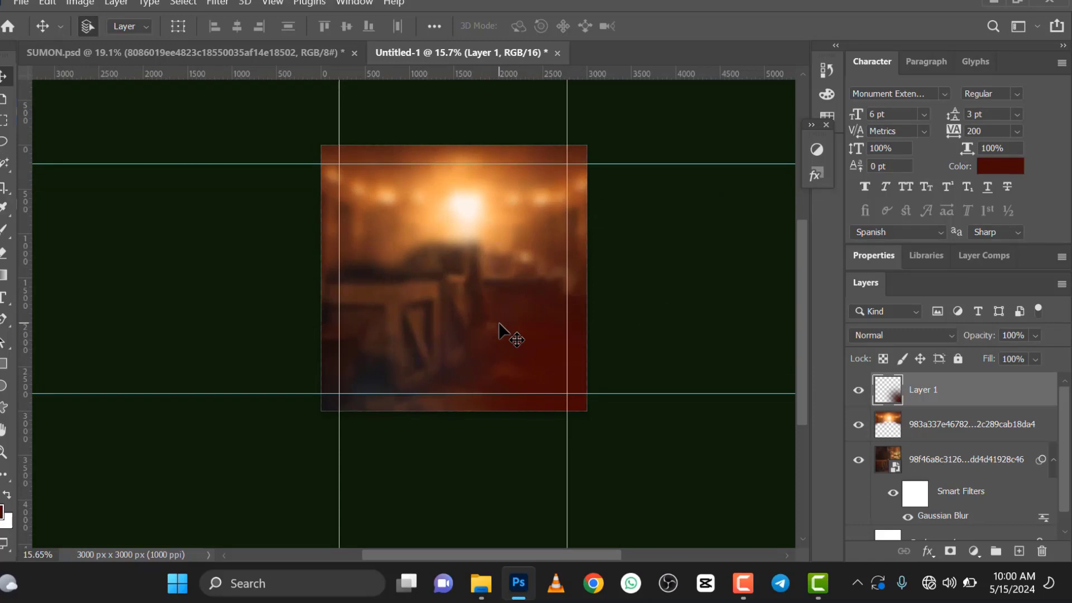
scroll(498, 322, down, 1)
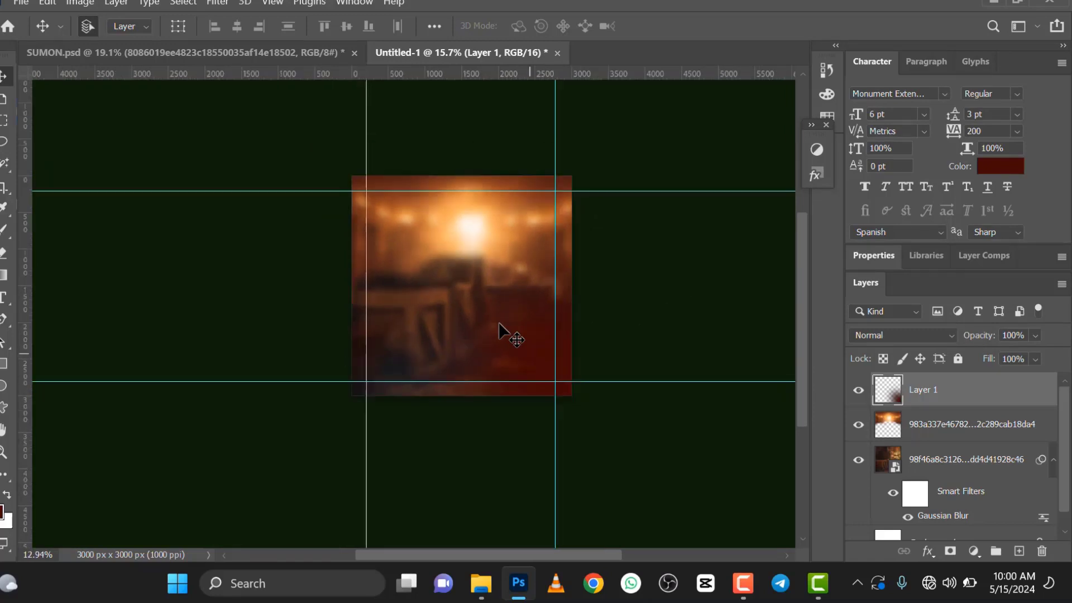
scroll(498, 322, up, 1)
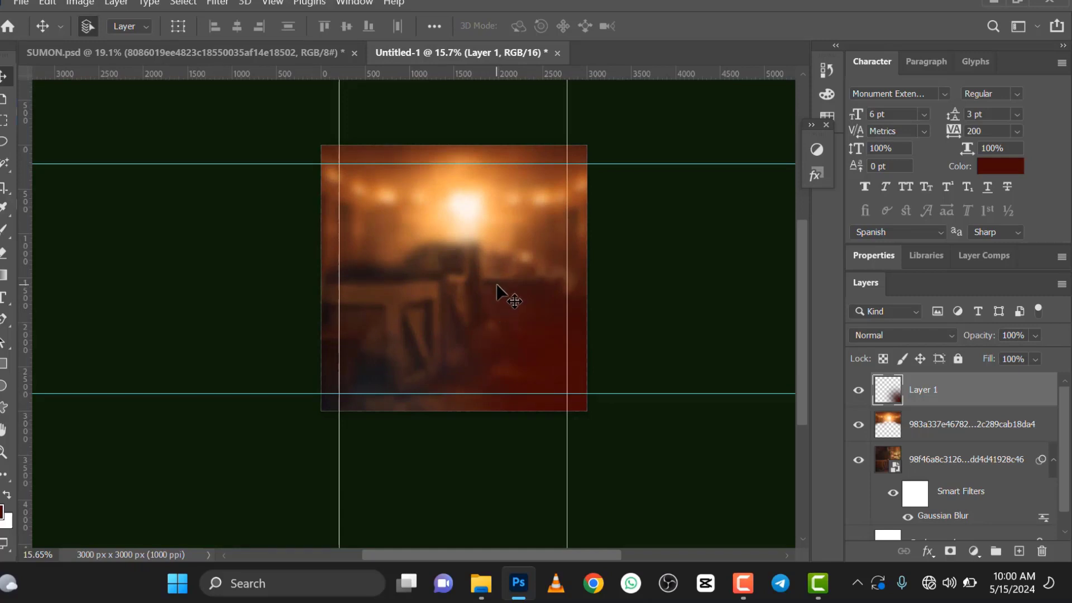
scroll(497, 284, down, 1)
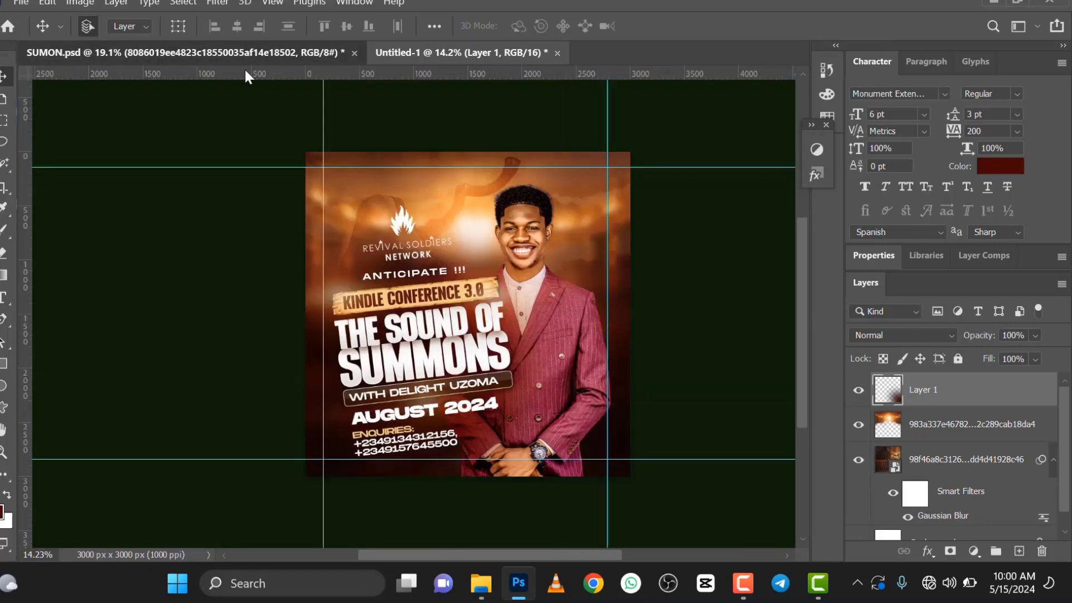
click(244, 55)
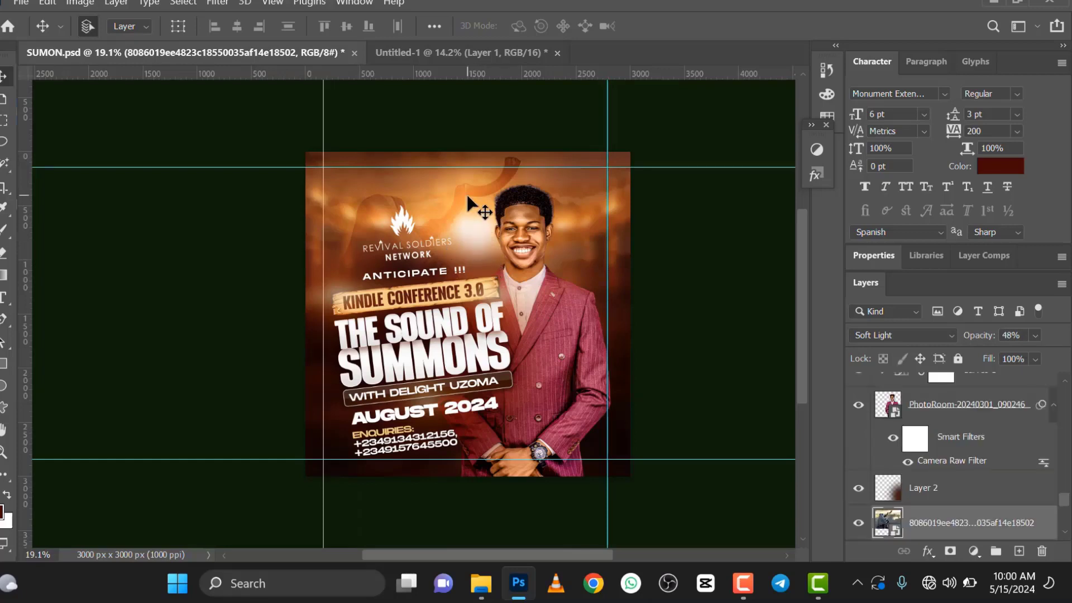
scroll(911, 523, down, 3)
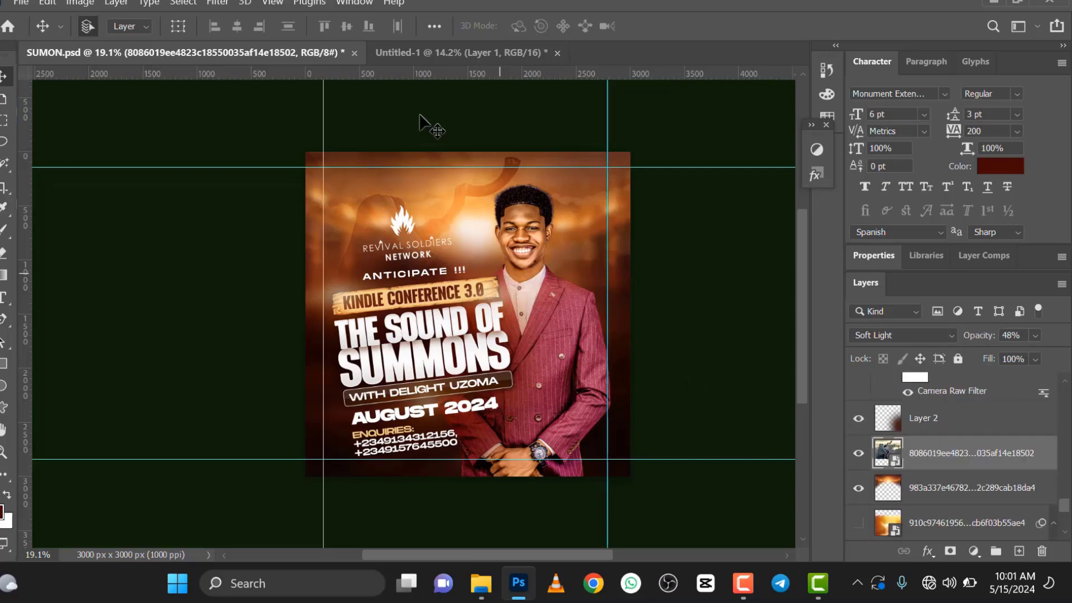
click(430, 51)
scroll(900, 425, up, 1)
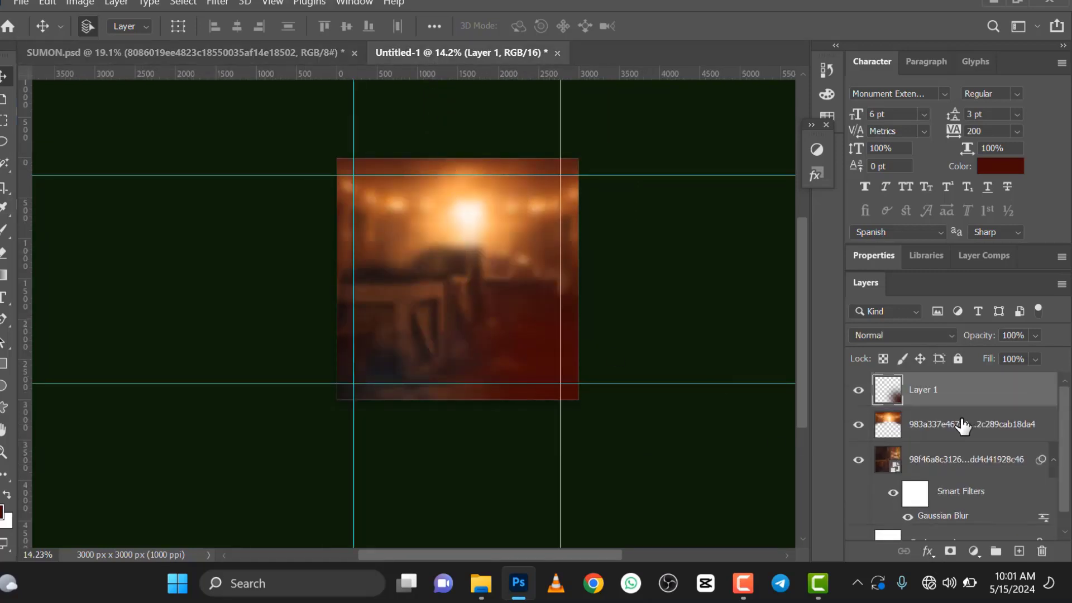
Step: Place the shofar image 8086019ee4823c18550035af14e18502 directly above the blurred hall layer and enlarge it to reach the canvas's upper edge
click(930, 426)
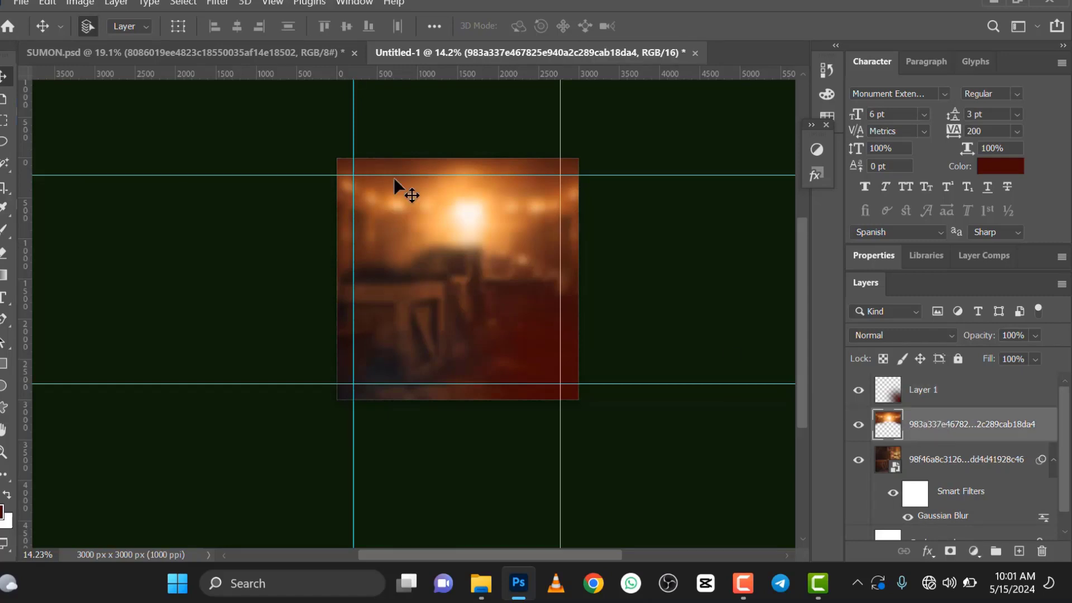
click(20, 3)
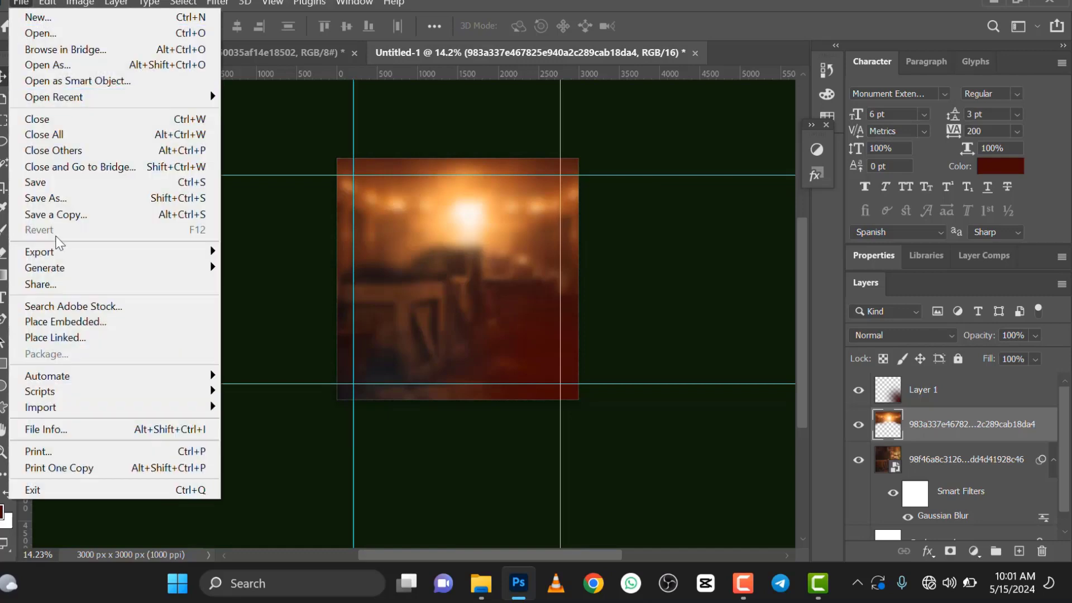
click(65, 321)
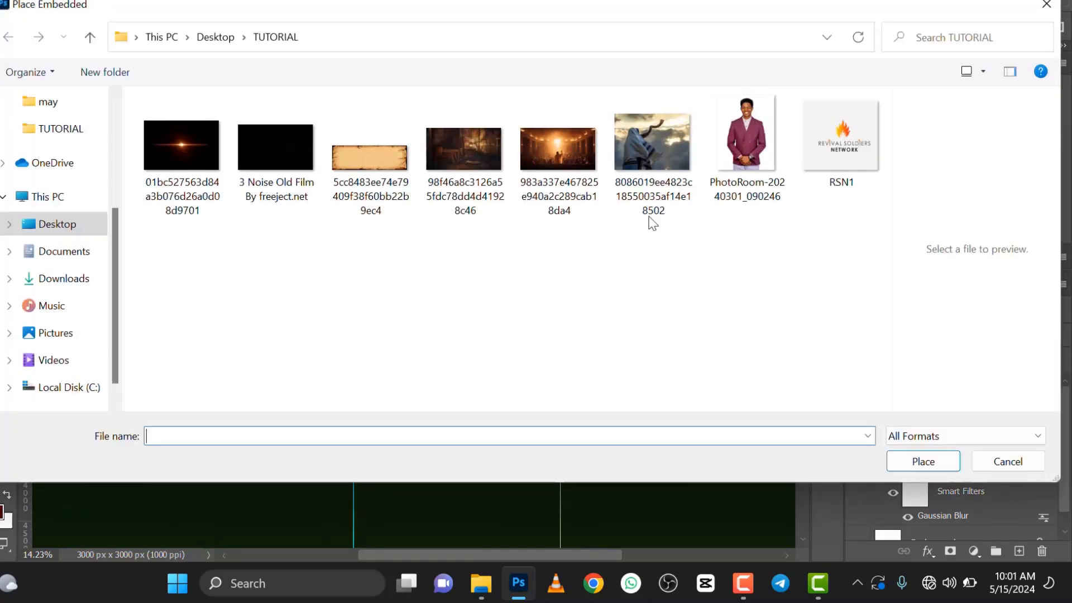
click(662, 153)
click(912, 461)
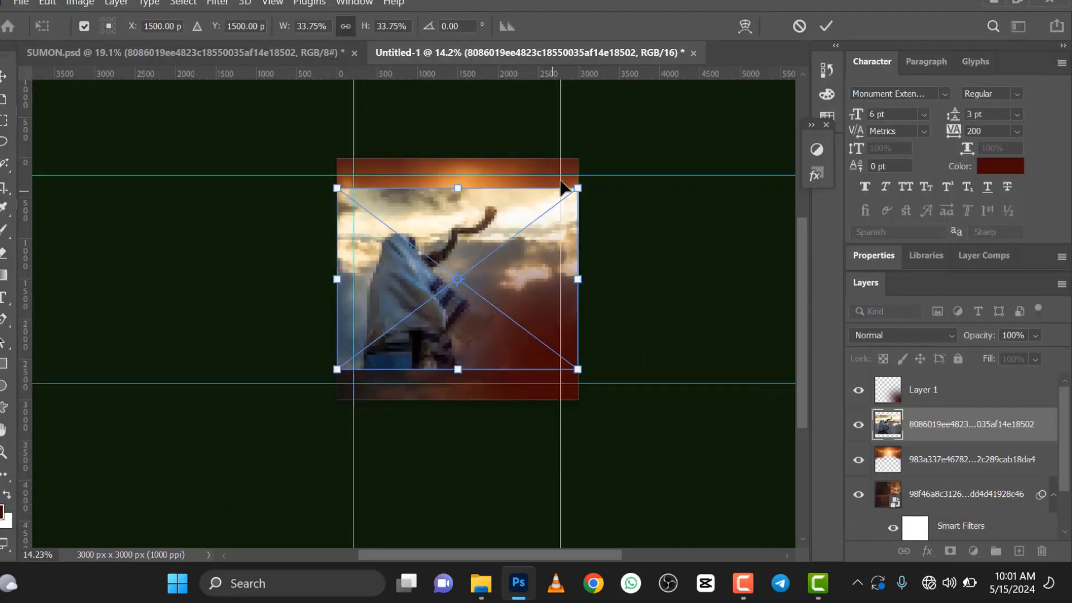
drag(578, 188, 601, 174)
key(Return)
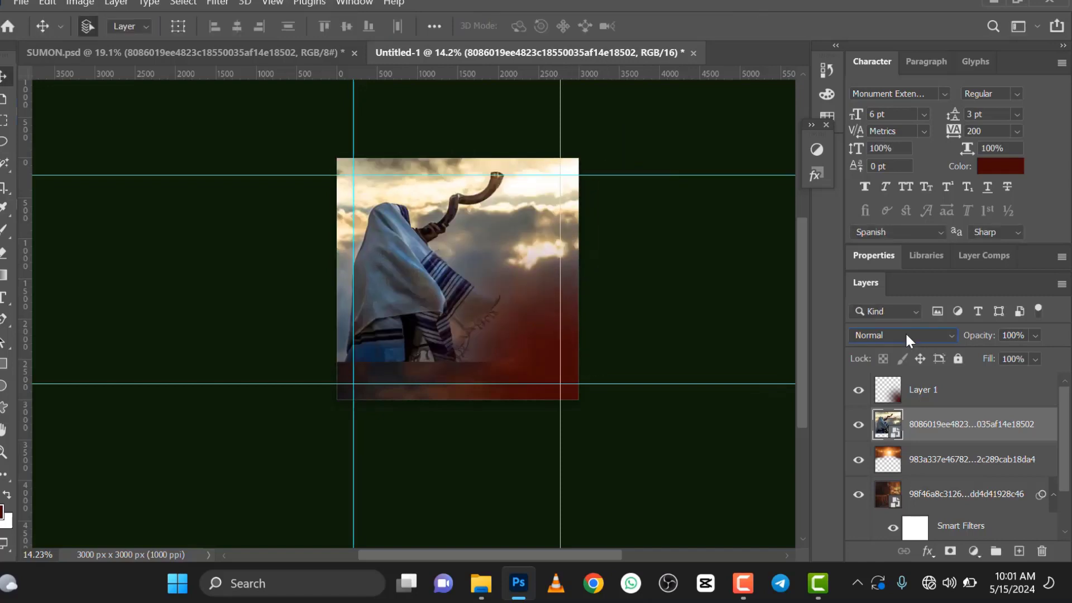
Step: Set the shofar image layer's blend mode to Soft Light and its opacity to 46%
click(906, 335)
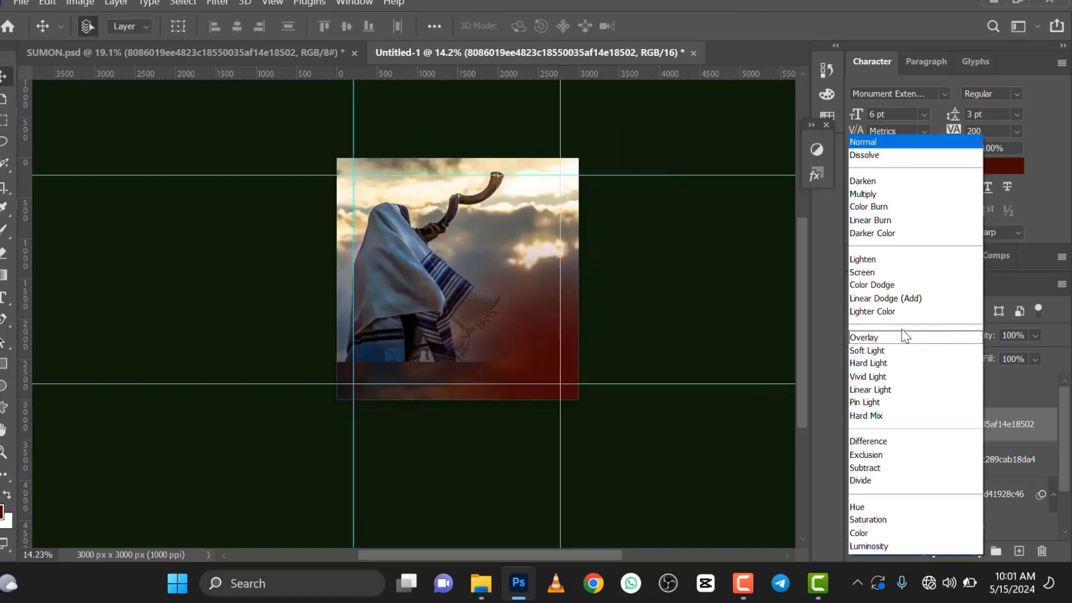
click(879, 350)
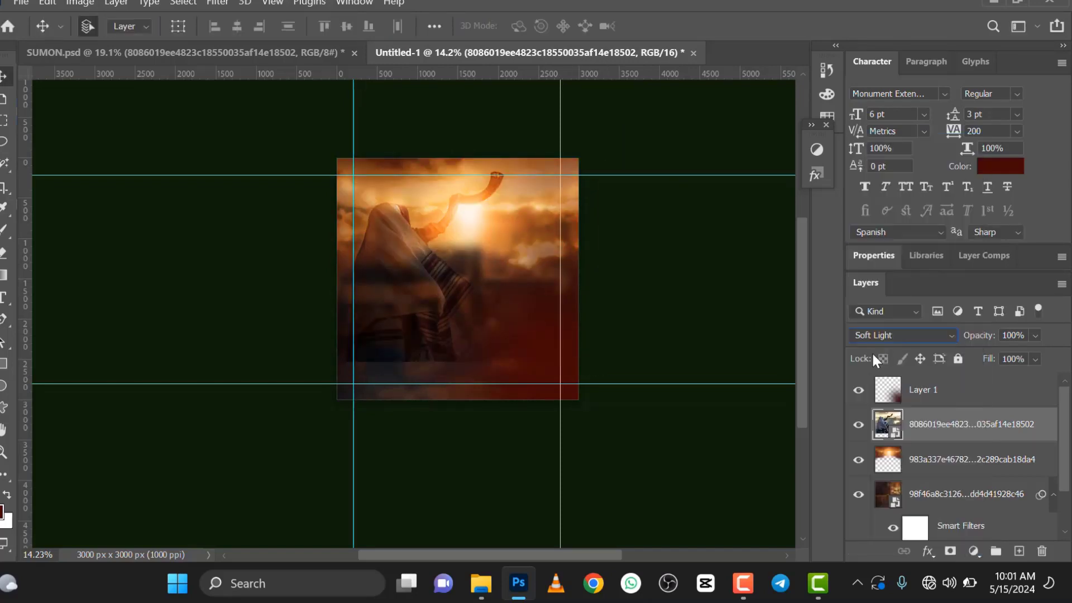
click(1035, 335)
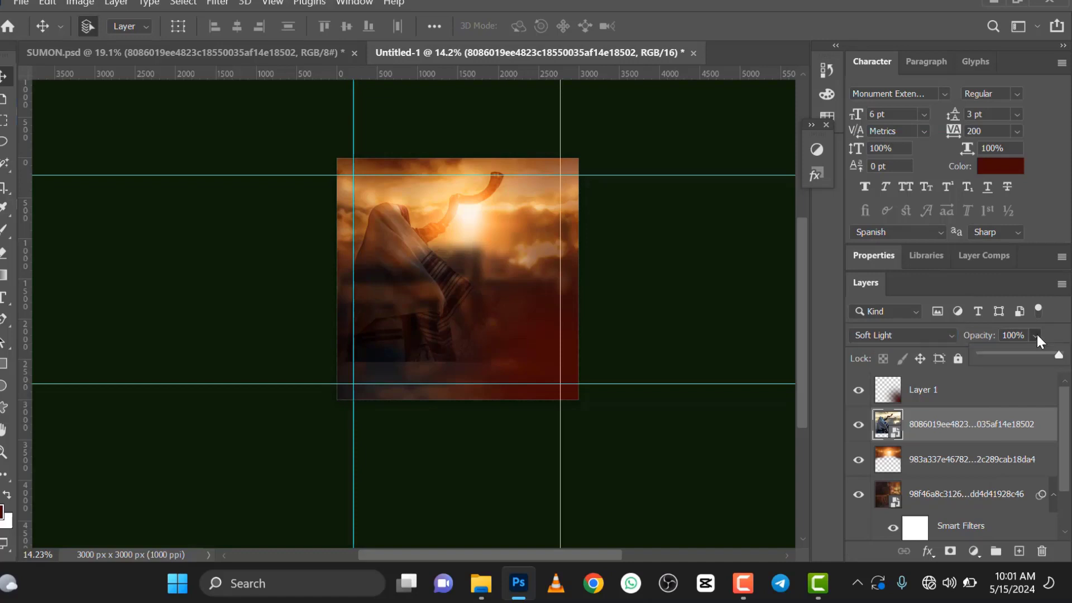
click(1000, 353)
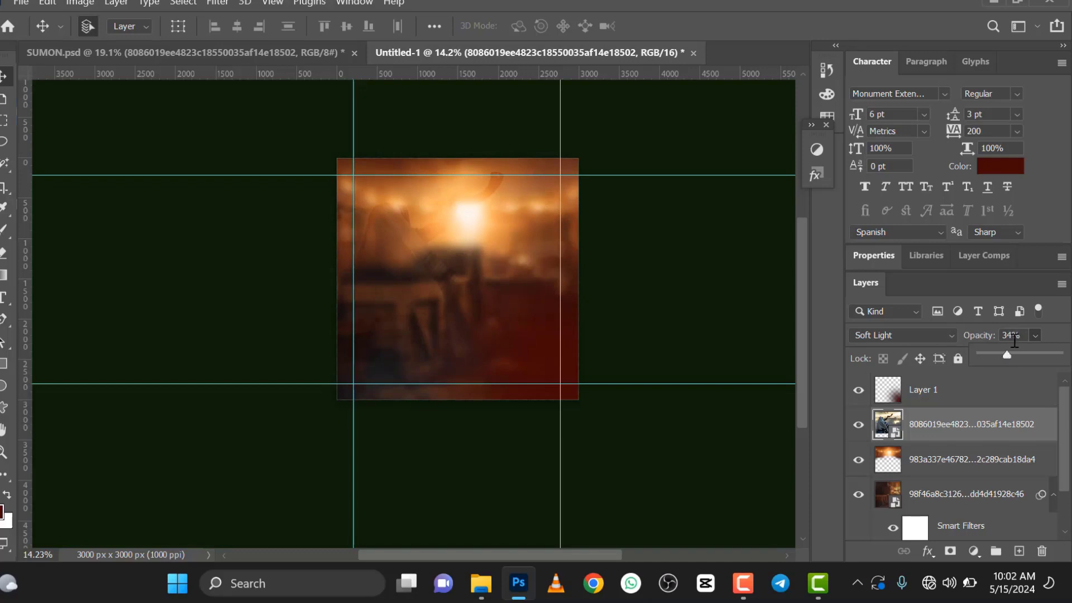
click(1011, 334)
drag(1011, 334, 1003, 333)
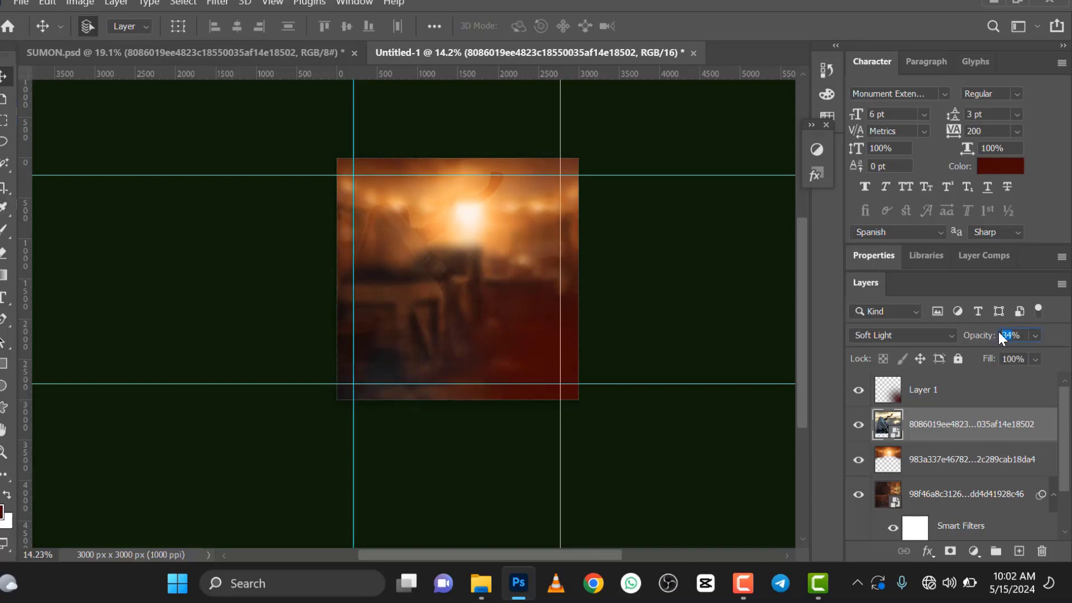
text(46)
key(Return)
Step: Rasterize the shofar image layer and erase its lower part with the 1102 px eraser
click(4, 252)
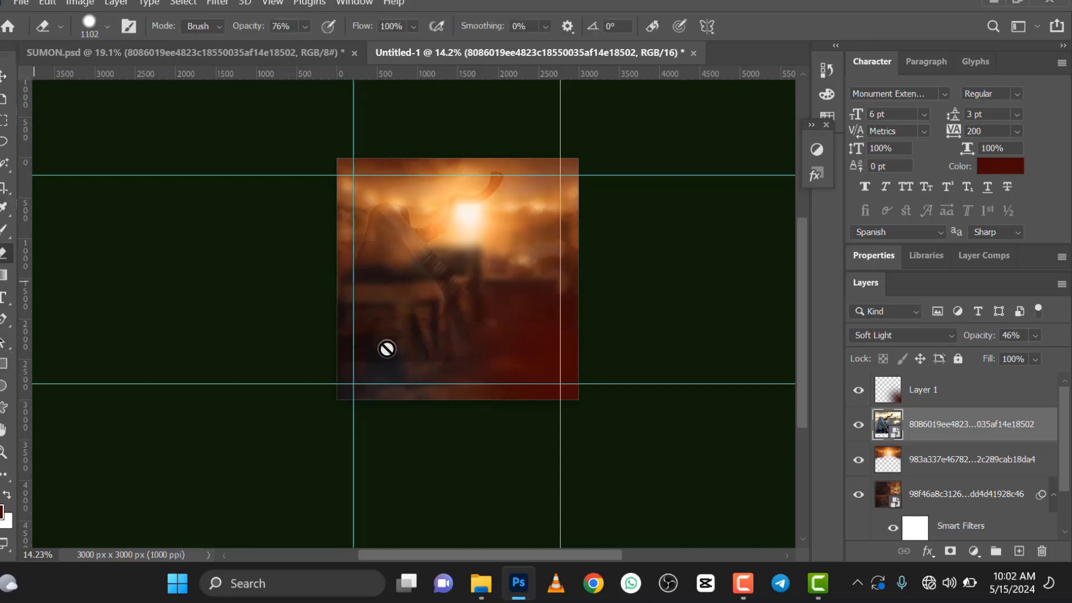
click(391, 351)
click(554, 245)
mouse_move(429, 339)
mouse_down()
mouse_move(354, 350)
mouse_move(426, 335)
mouse_move(458, 345)
mouse_move(479, 318)
mouse_move(493, 323)
mouse_up()
Step: Move the erased shofar image slightly upward on the canvas
click(4, 75)
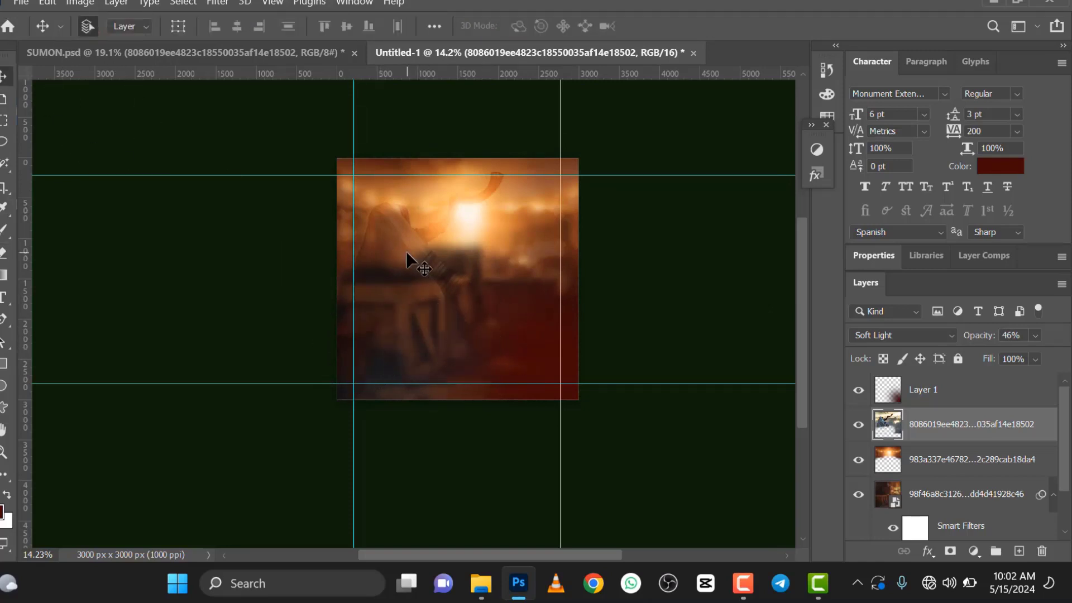
drag(405, 247, 407, 244)
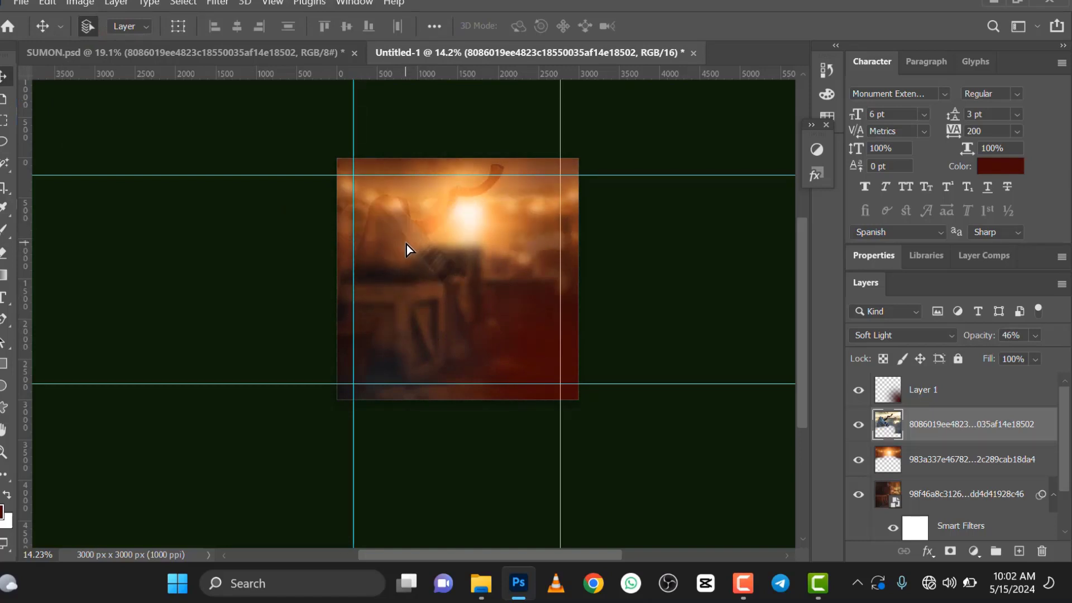
scroll(406, 244, down, 2)
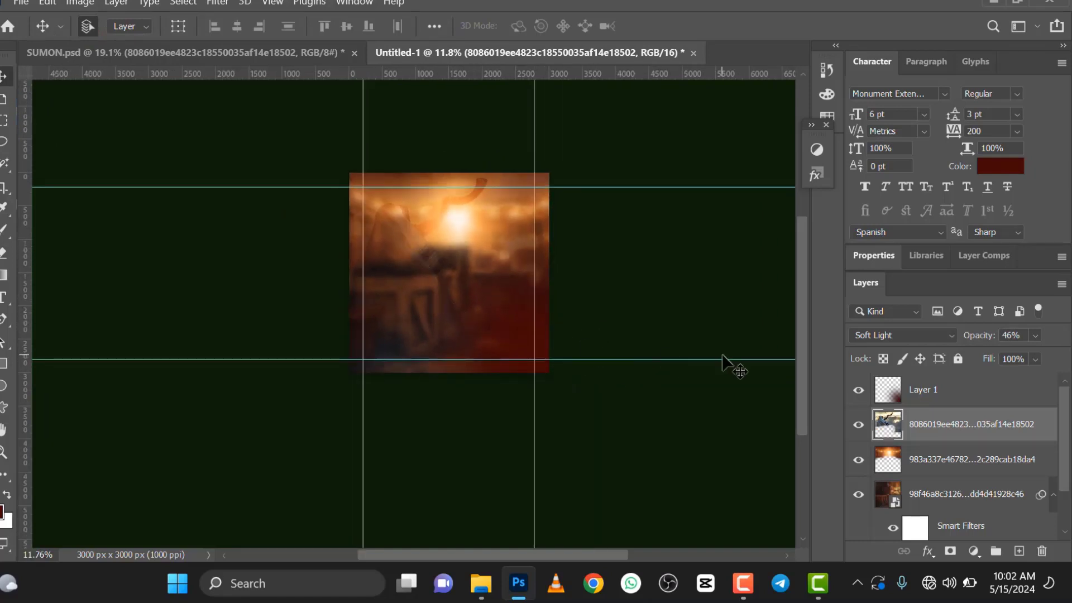
Step: Scale the dark red glow on Layer 1 to 143.03% and shift it toward the canvas's lower right corner
click(911, 390)
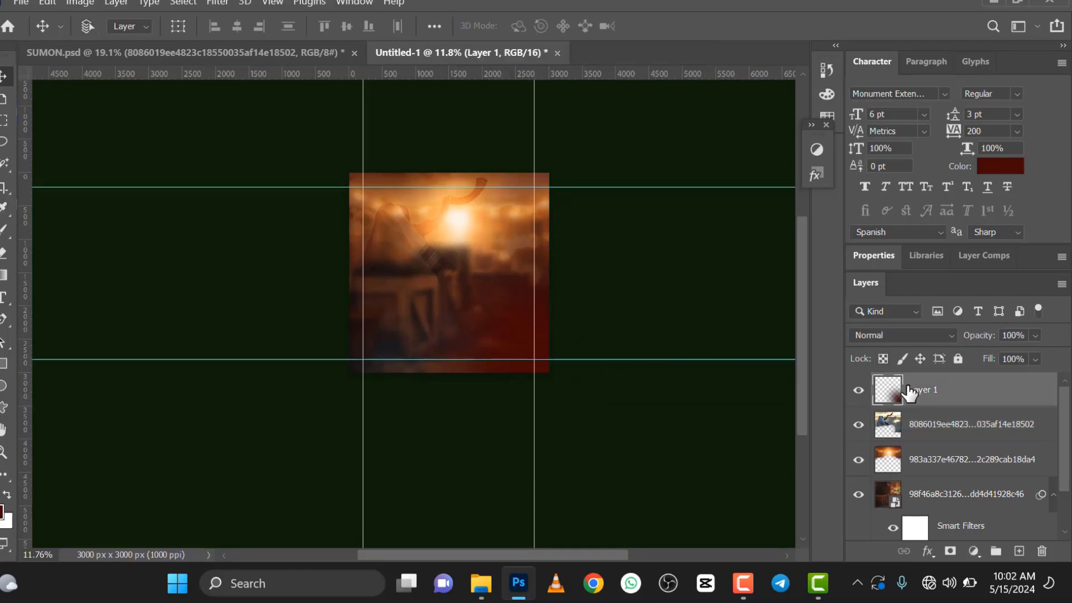
key(ctrl+t)
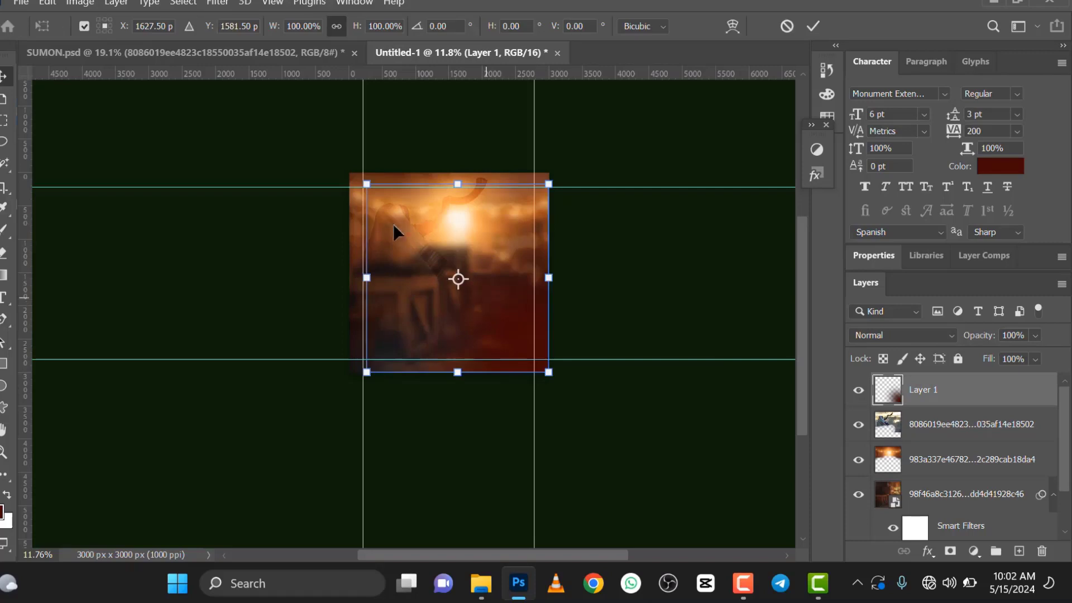
drag(366, 183, 288, 102)
drag(495, 342, 541, 358)
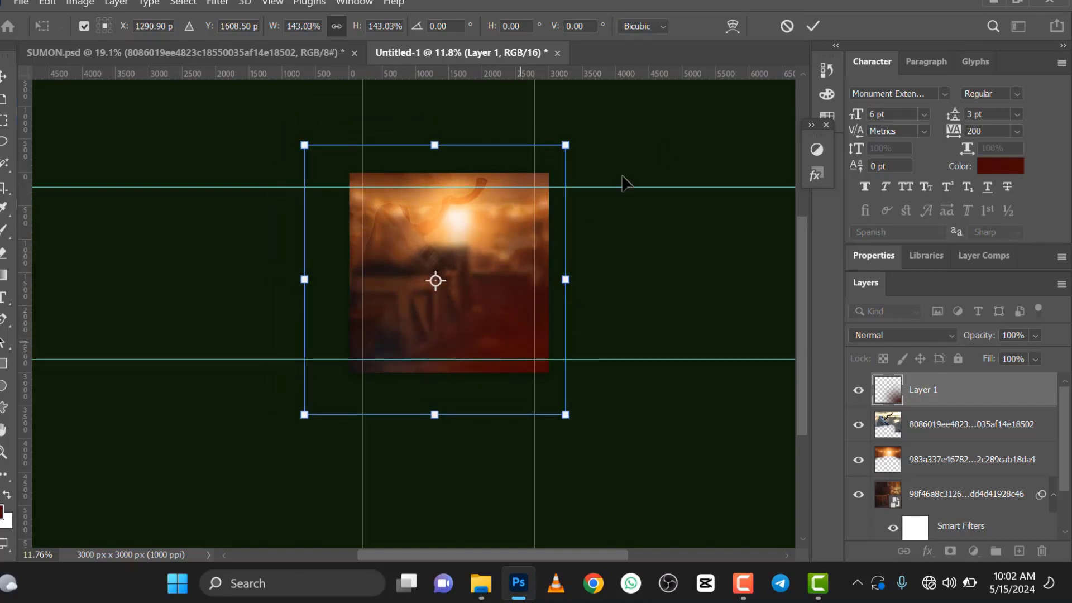
click(819, 32)
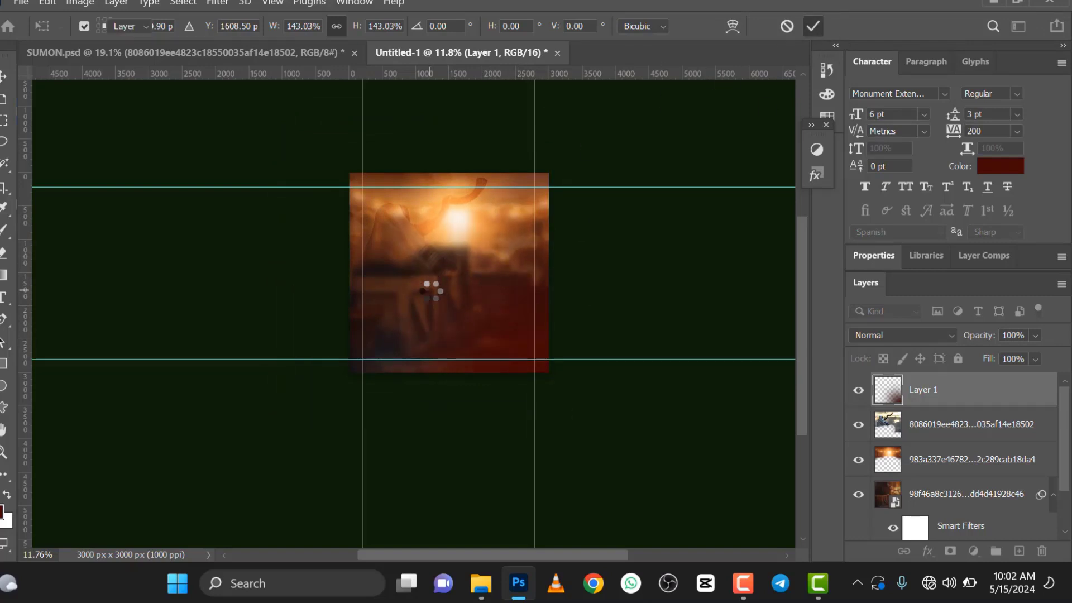
scroll(427, 288, up, 1)
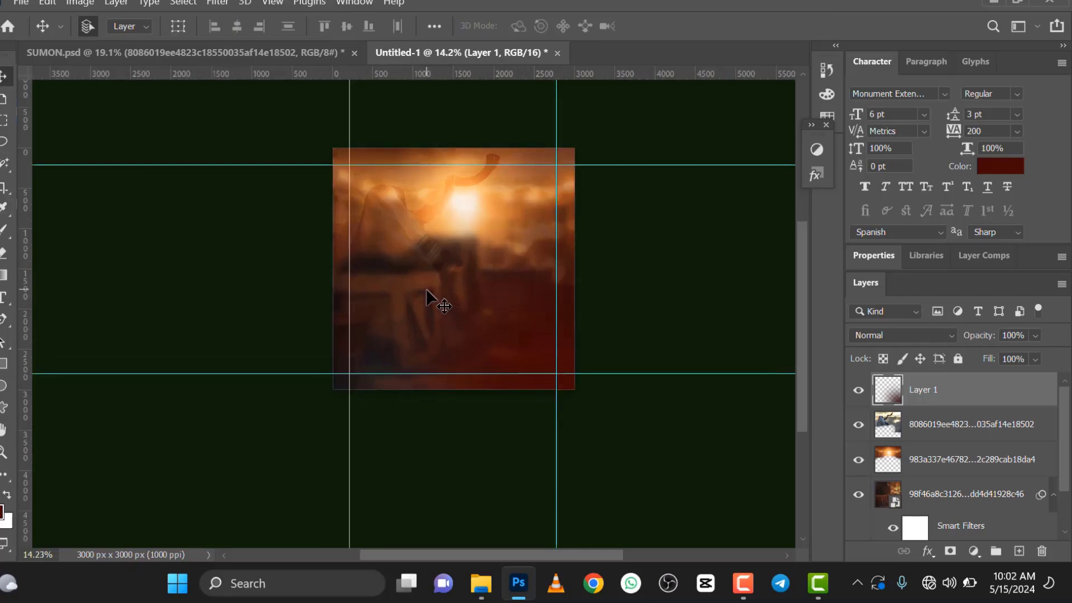
Step: Place the PhotoRoom-20240301_090246 cut-out of the man in the suit as an embedded image above Layer 1
scroll(403, 317, down, 1)
scroll(482, 248, up, 1)
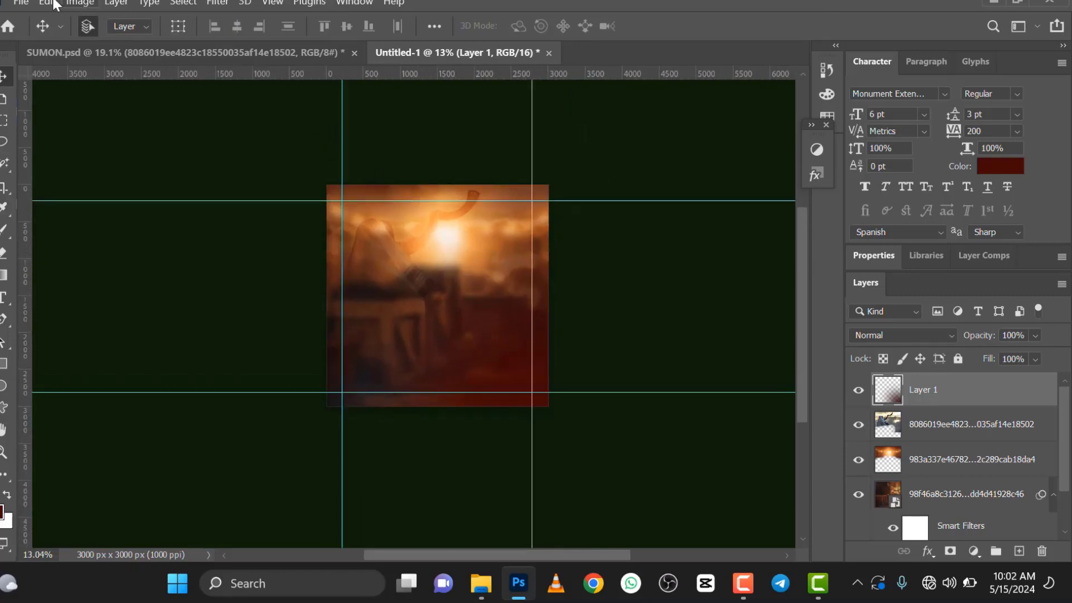
click(20, 3)
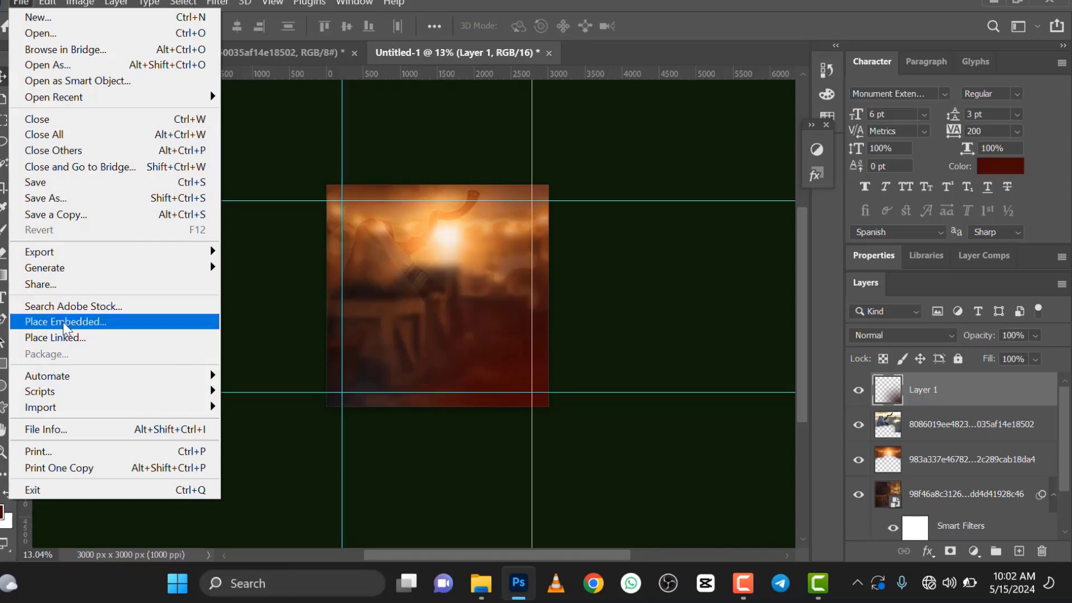
click(65, 321)
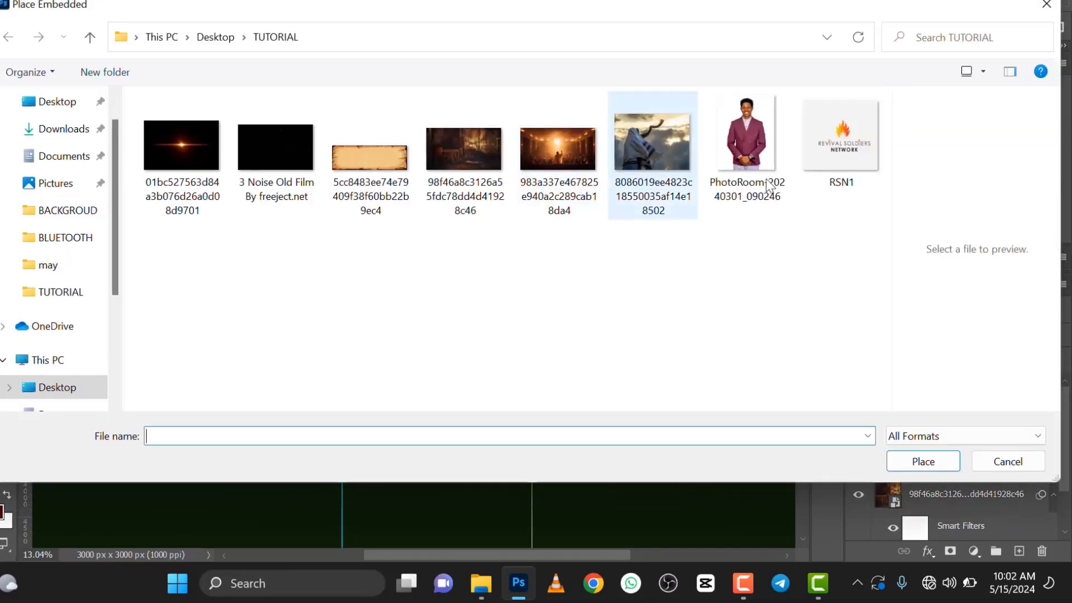
click(762, 163)
click(917, 468)
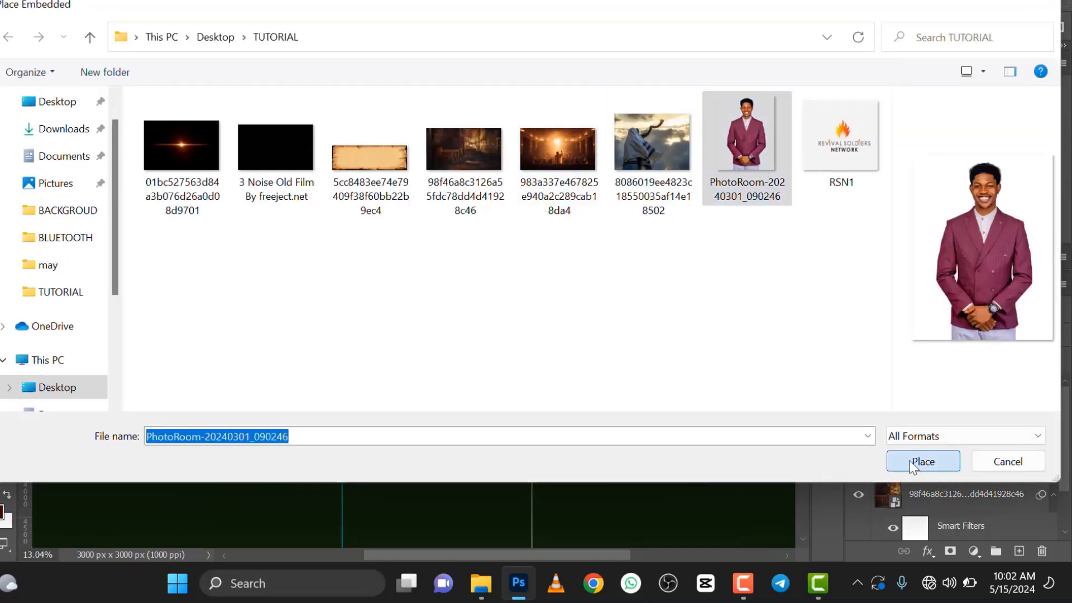
Step: Move the man's photo toward the canvas's right side, scale it to 11.76%, and commit the placement
drag(469, 300, 492, 301)
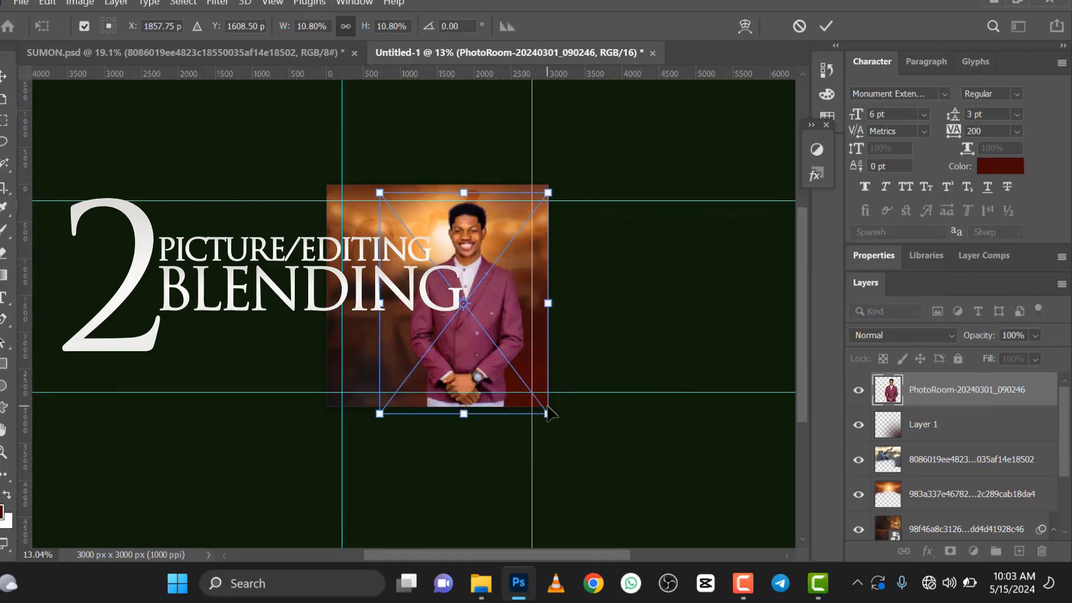
drag(548, 413, 563, 433)
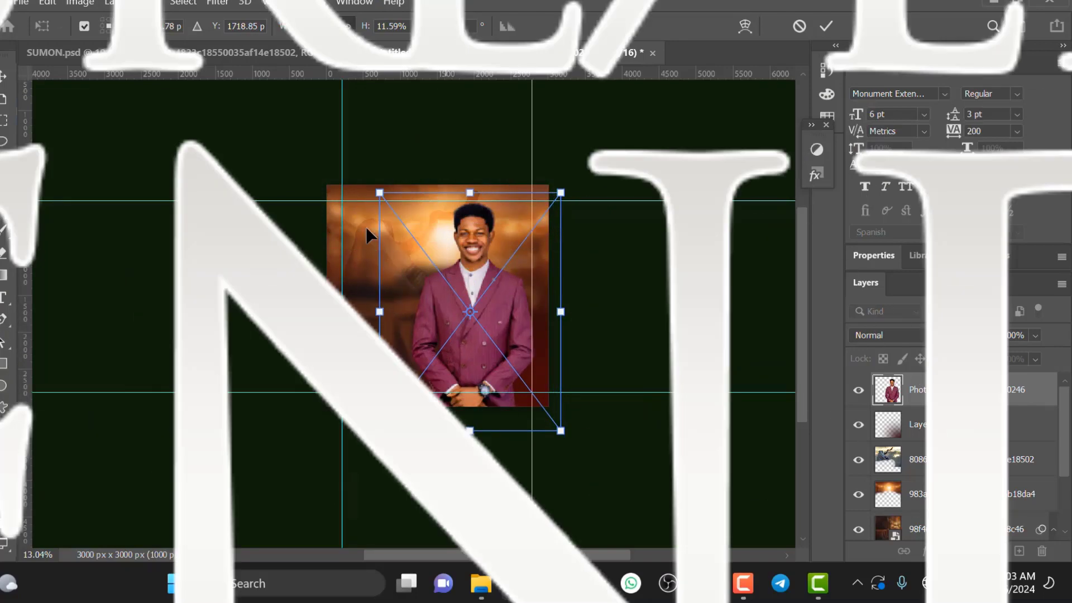
drag(381, 194, 380, 191)
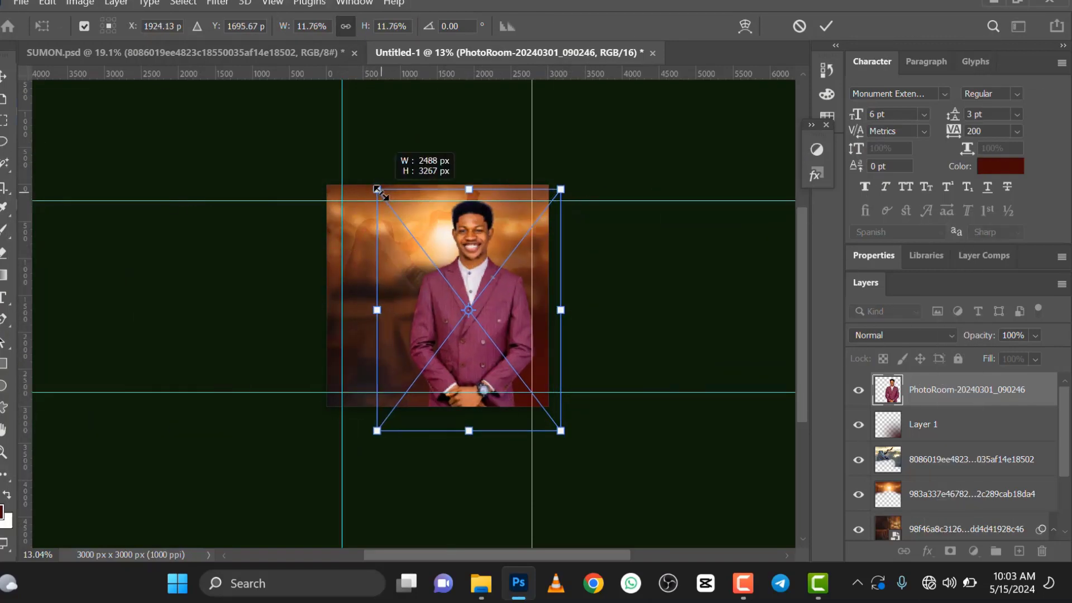
click(826, 25)
scroll(471, 290, up, 3)
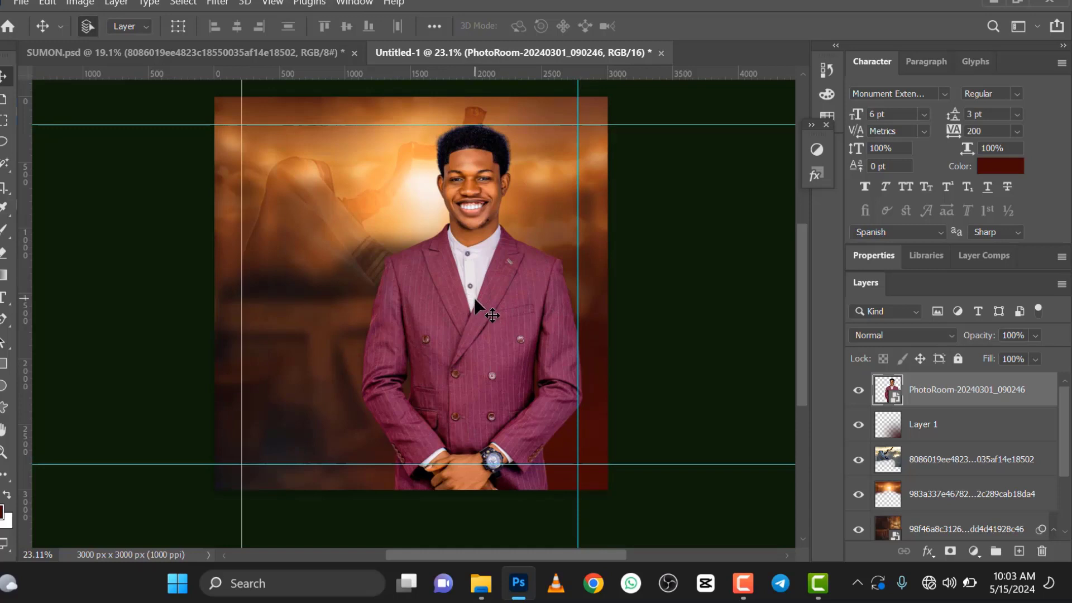
scroll(474, 298, down, 1)
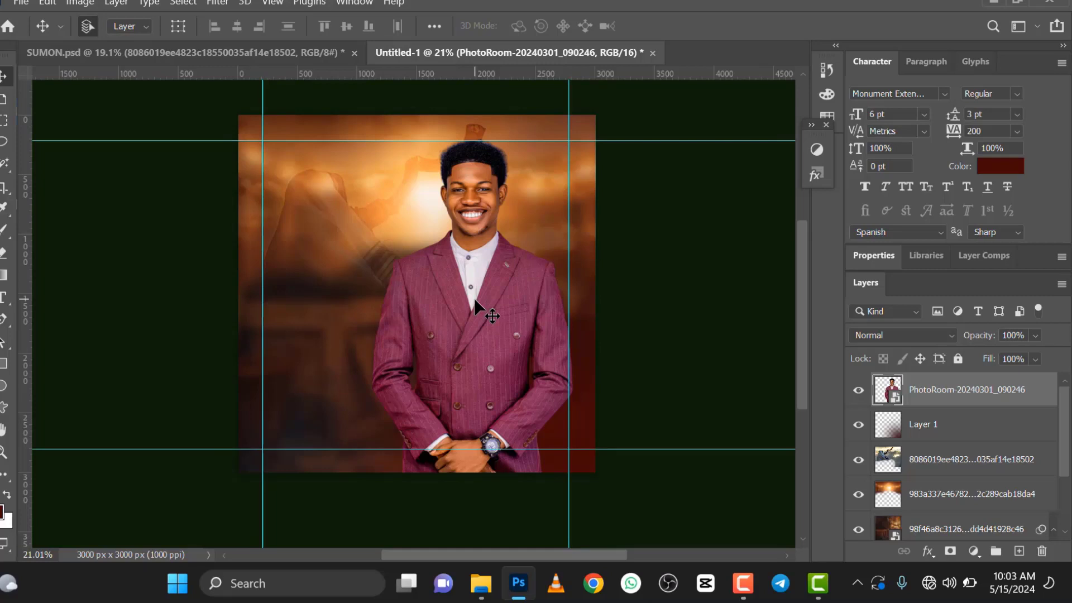
scroll(474, 297, up, 1)
scroll(474, 310, down, 2)
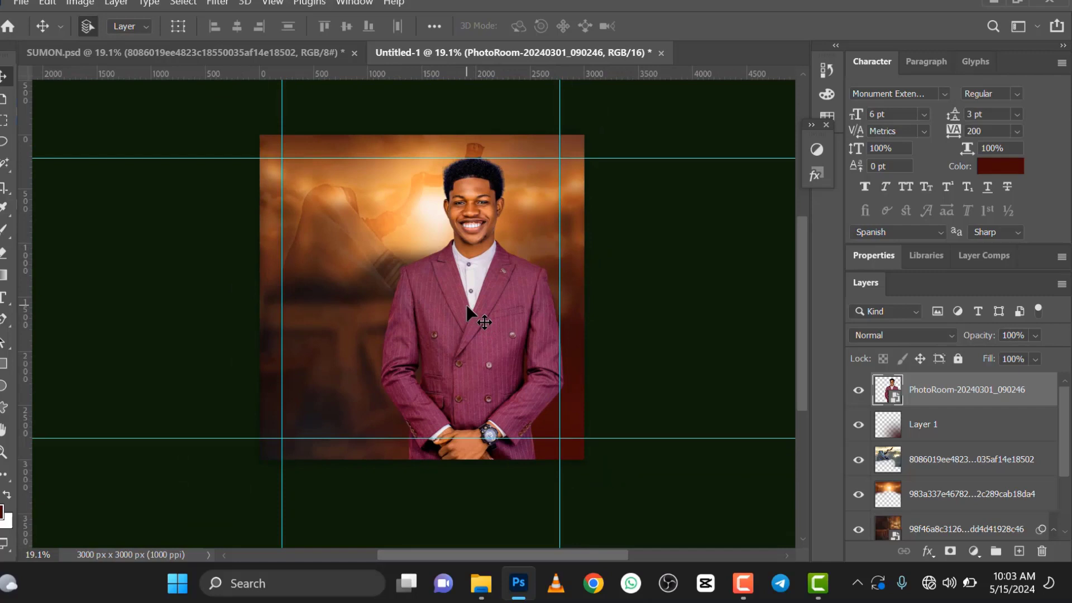
scroll(466, 305, up, 1)
scroll(467, 305, down, 2)
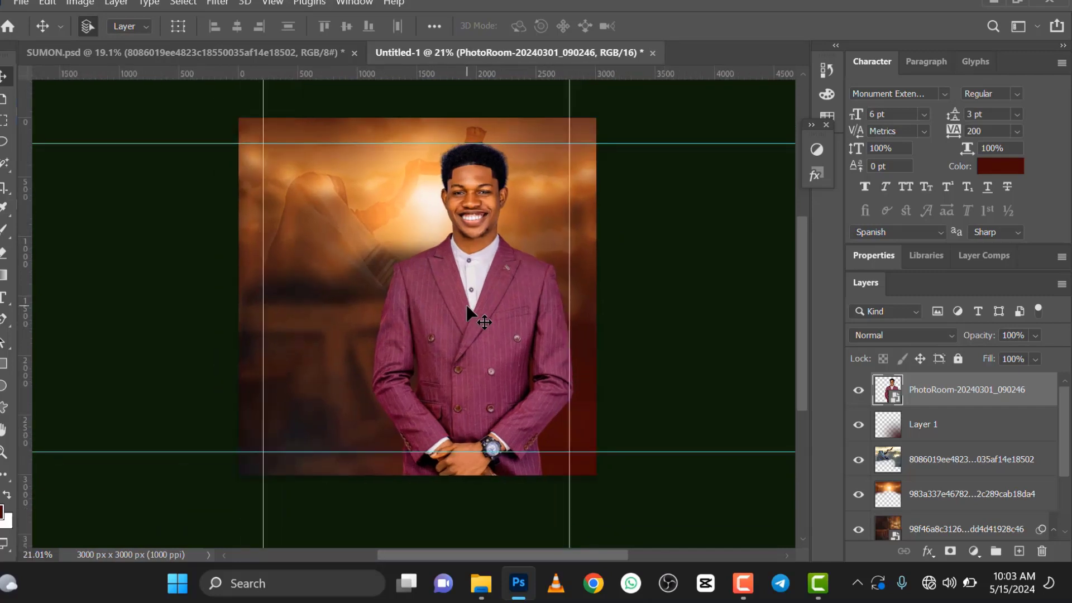
scroll(467, 305, down, 1)
scroll(467, 305, up, 2)
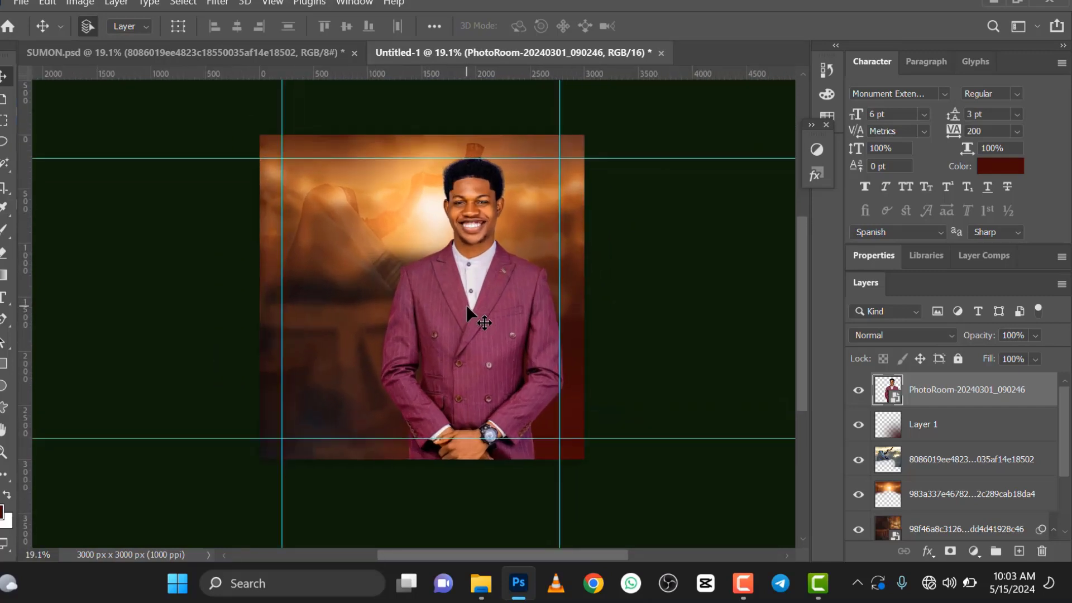
scroll(467, 304, up, 2)
scroll(478, 310, down, 2)
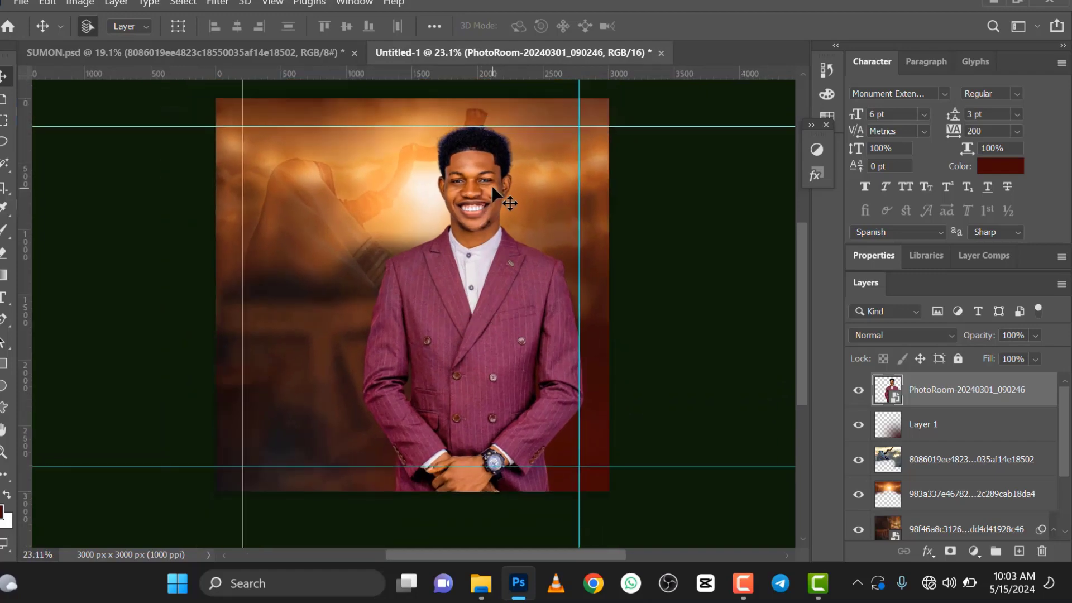
scroll(488, 193, up, 1)
scroll(488, 193, up, 1)
scroll(478, 215, down, 2)
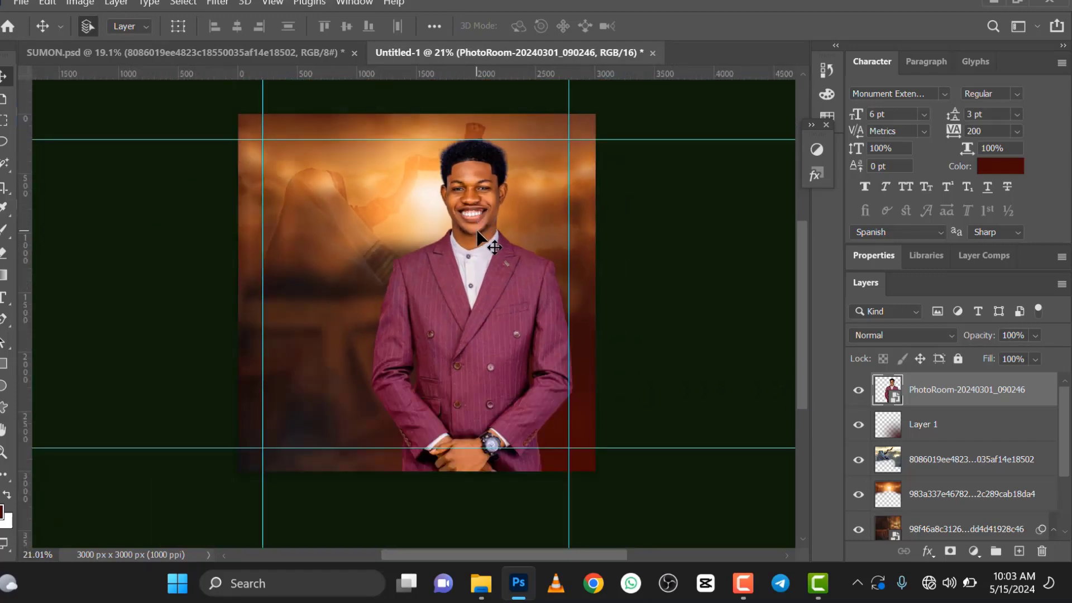
scroll(477, 217, up, 1)
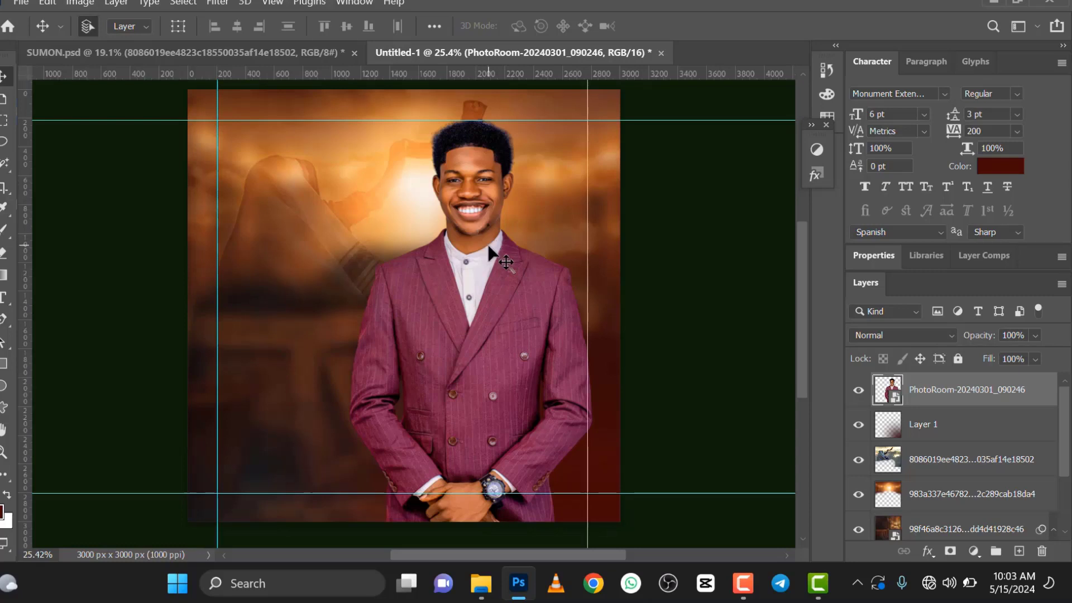
scroll(417, 254, down, 2)
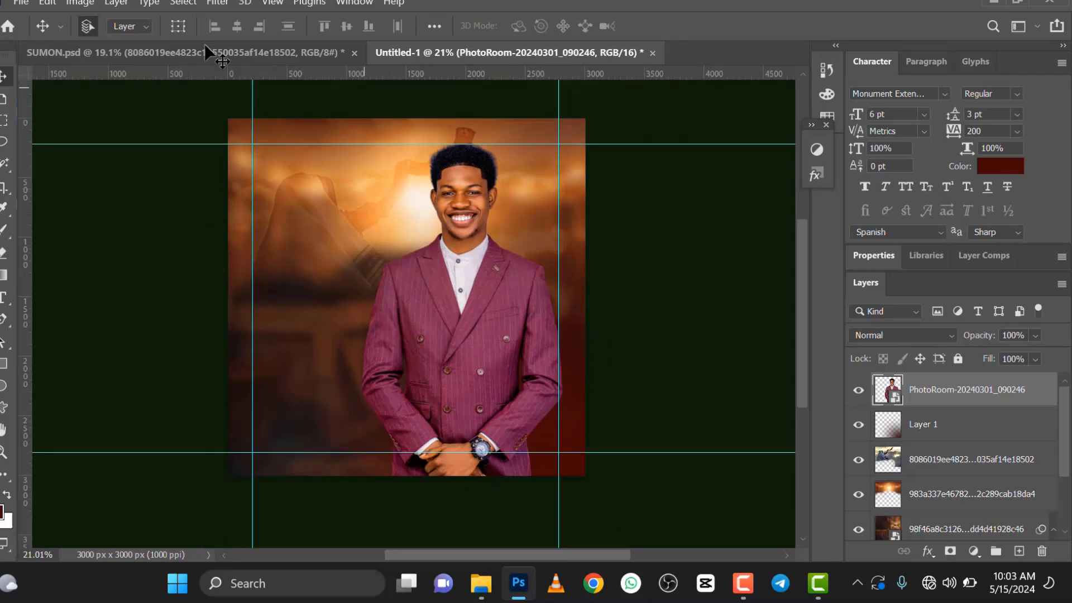
Step: Start the Camera Raw Filter on the man's photo layer and raise Clarity to +62
click(217, 2)
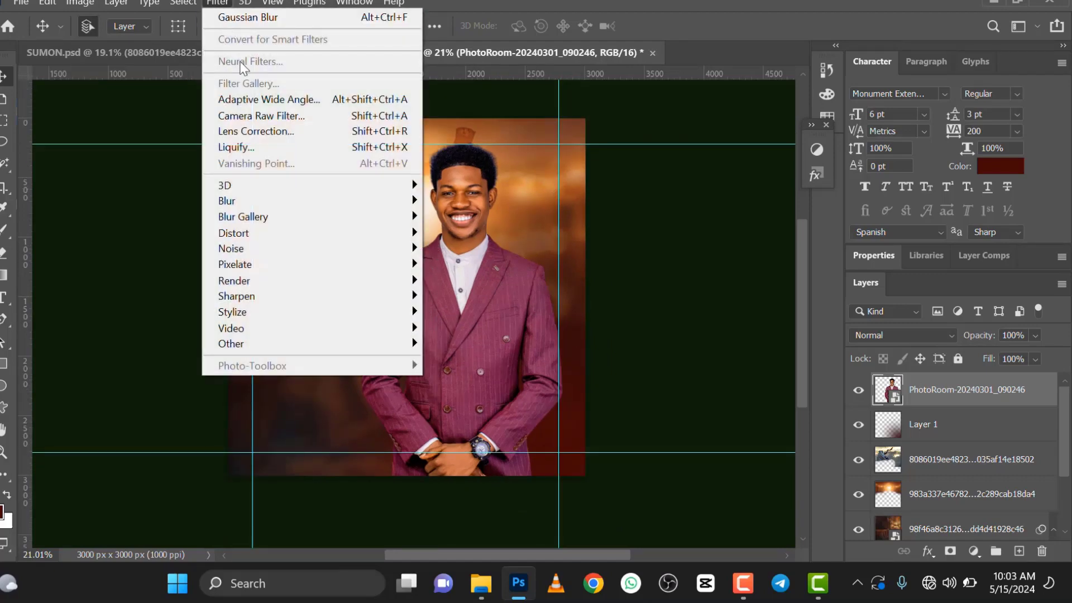
click(235, 115)
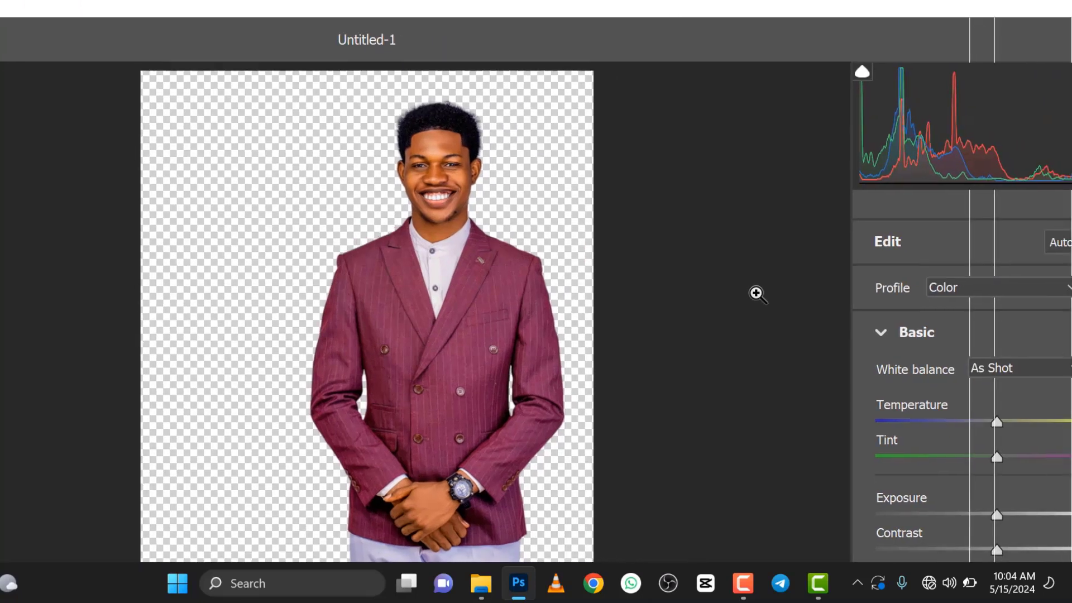
scroll(998, 535, down, 5)
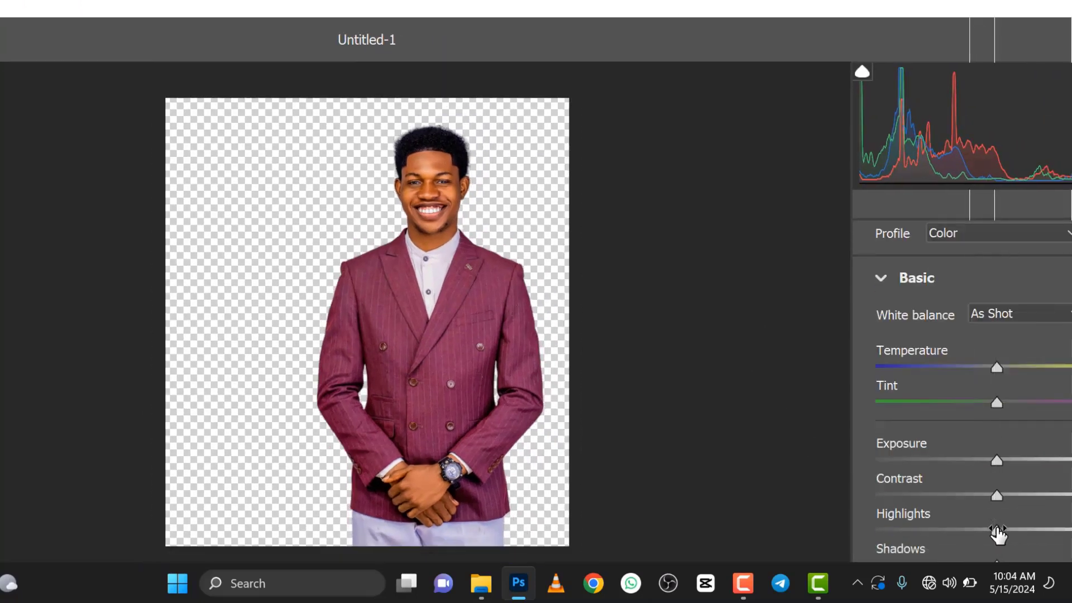
scroll(983, 441, up, 5)
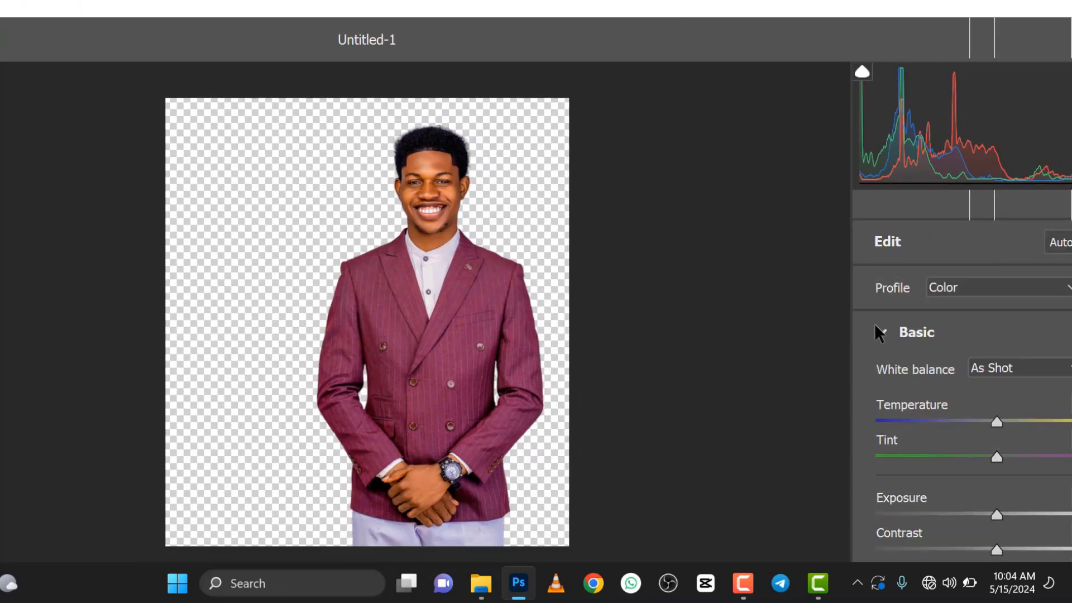
click(883, 335)
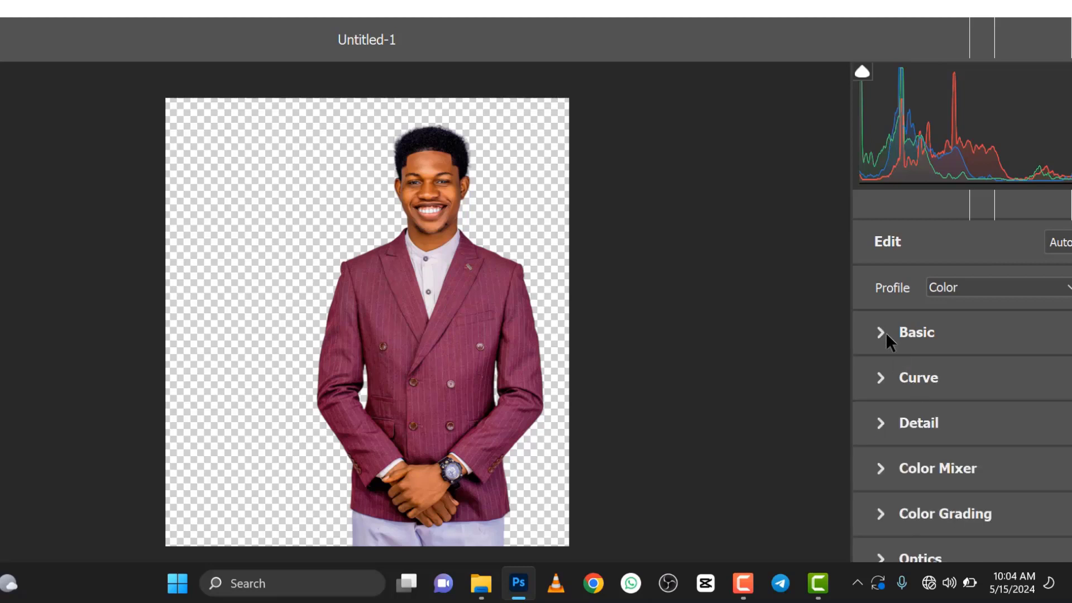
click(887, 336)
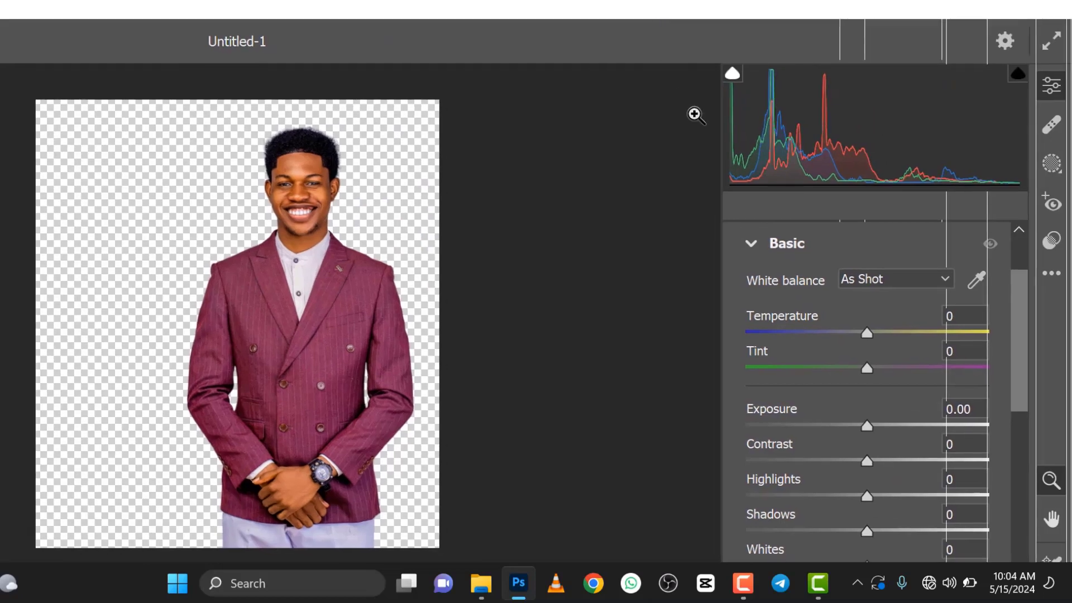
scroll(813, 441, down, 5)
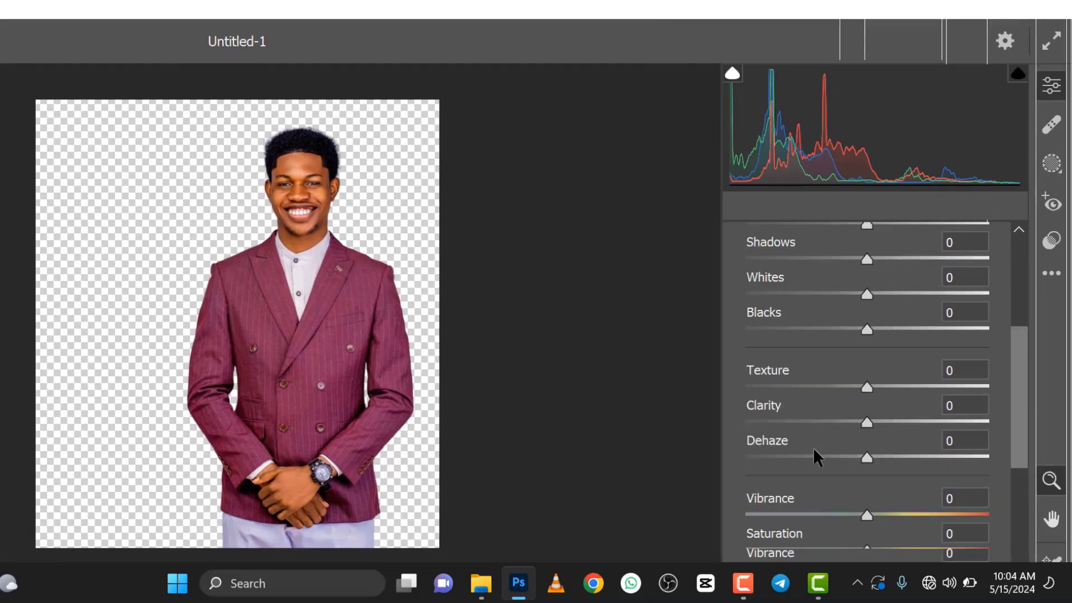
click(906, 421)
drag(906, 421, 942, 422)
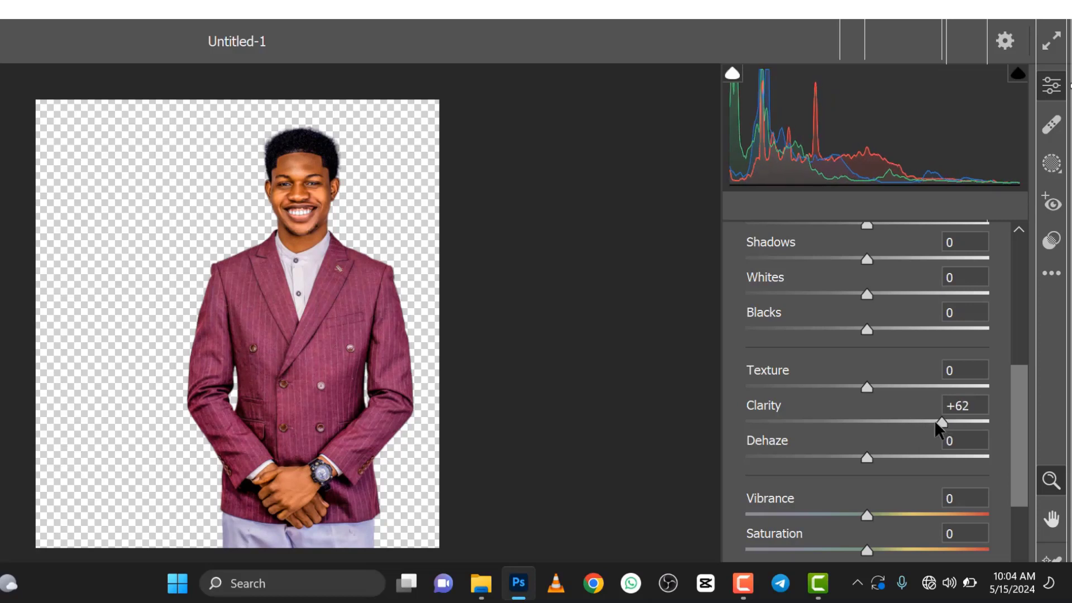
scroll(448, 266, up, 2)
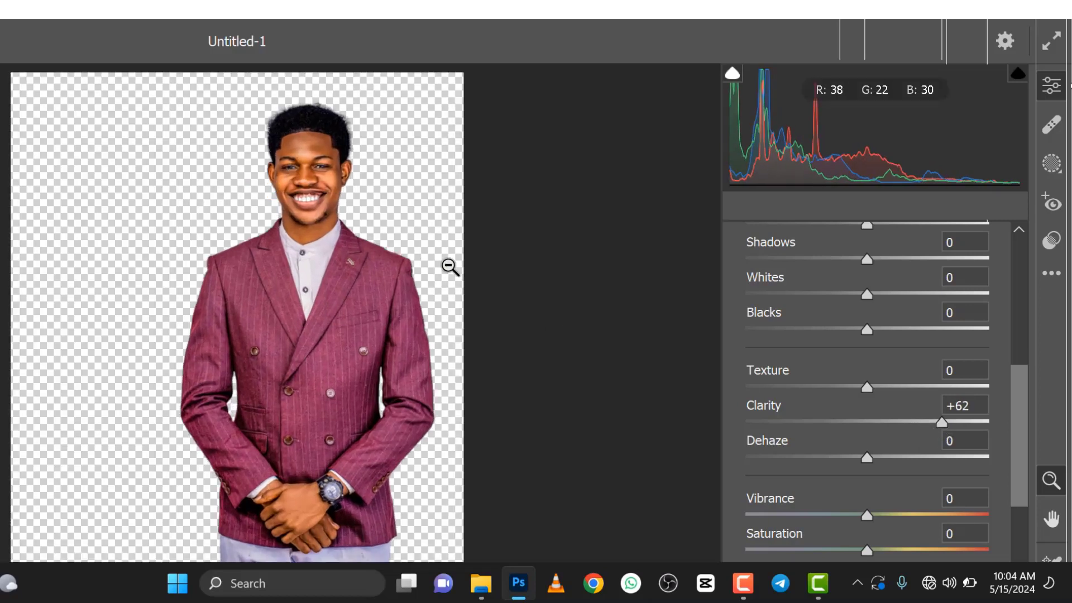
Step: Set Sharpening to 70 in the Camera Raw Detail settings and check the effect on the man's face
scroll(838, 407, down, 6)
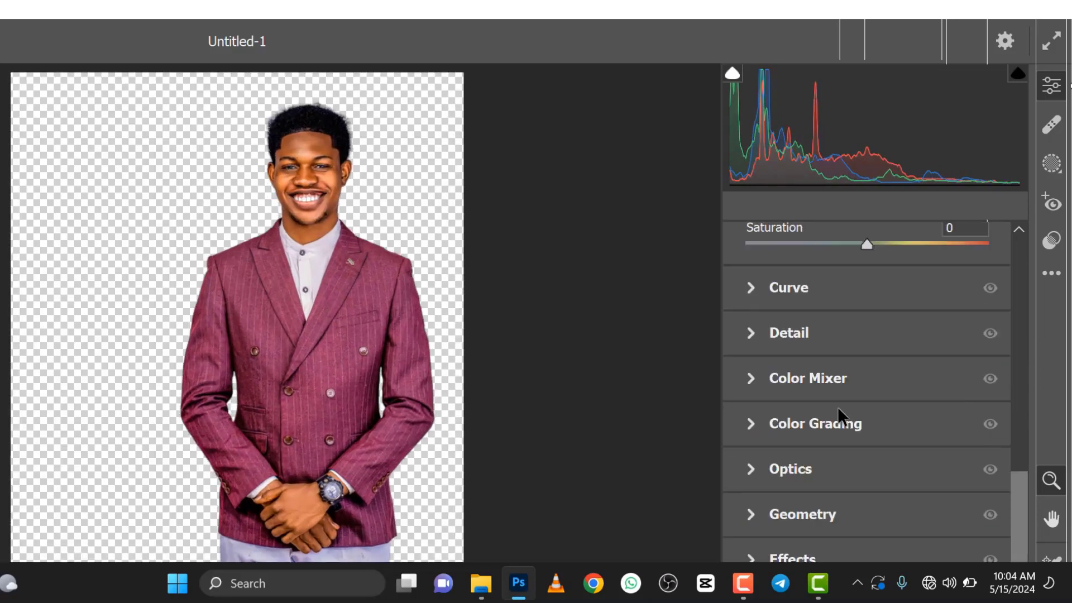
click(749, 334)
click(858, 305)
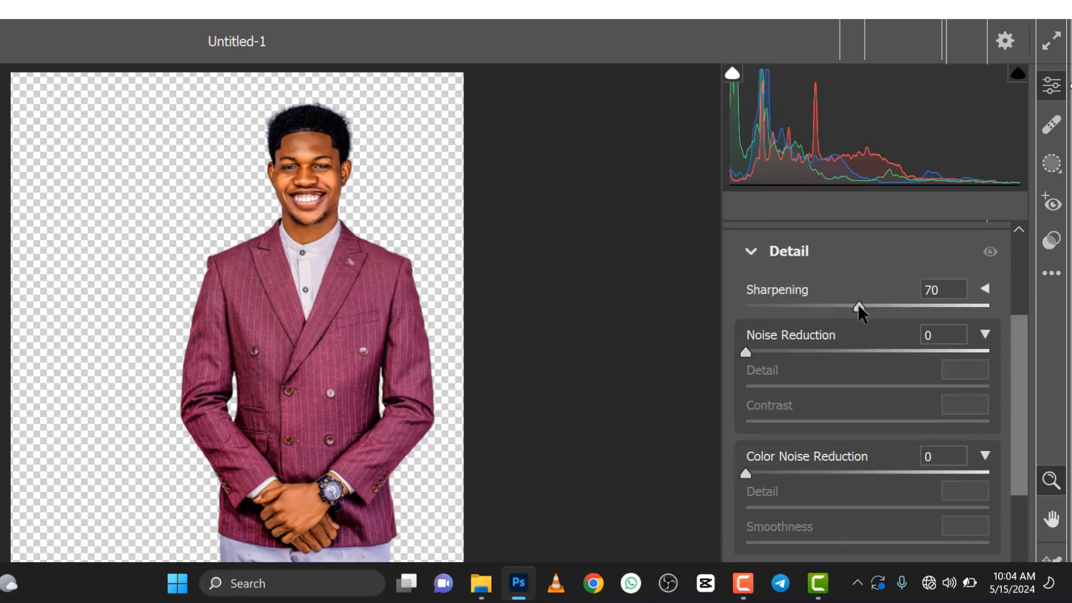
click(319, 163)
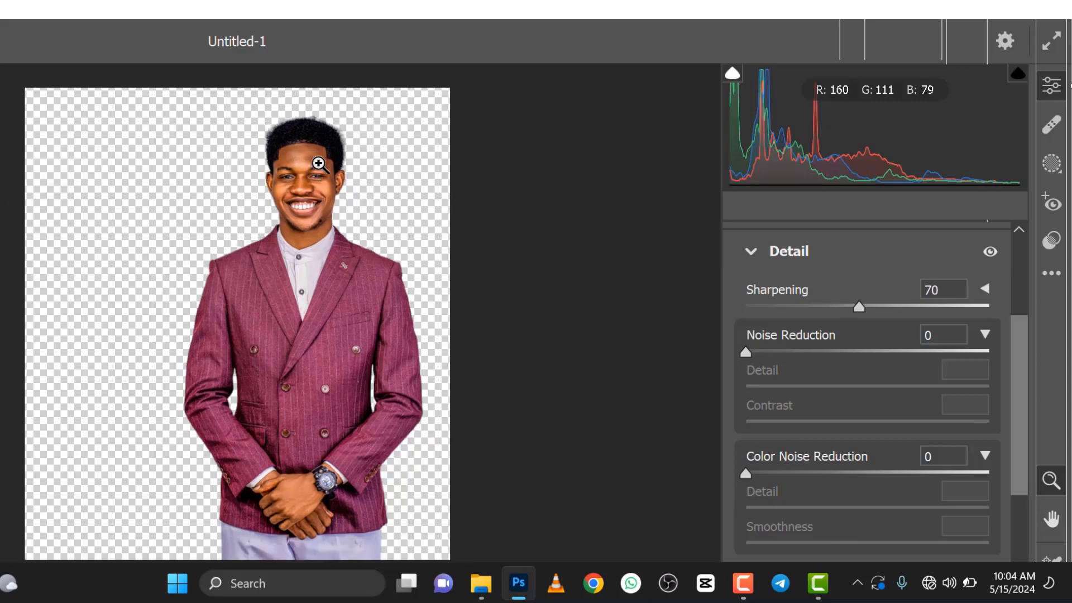
click(298, 189)
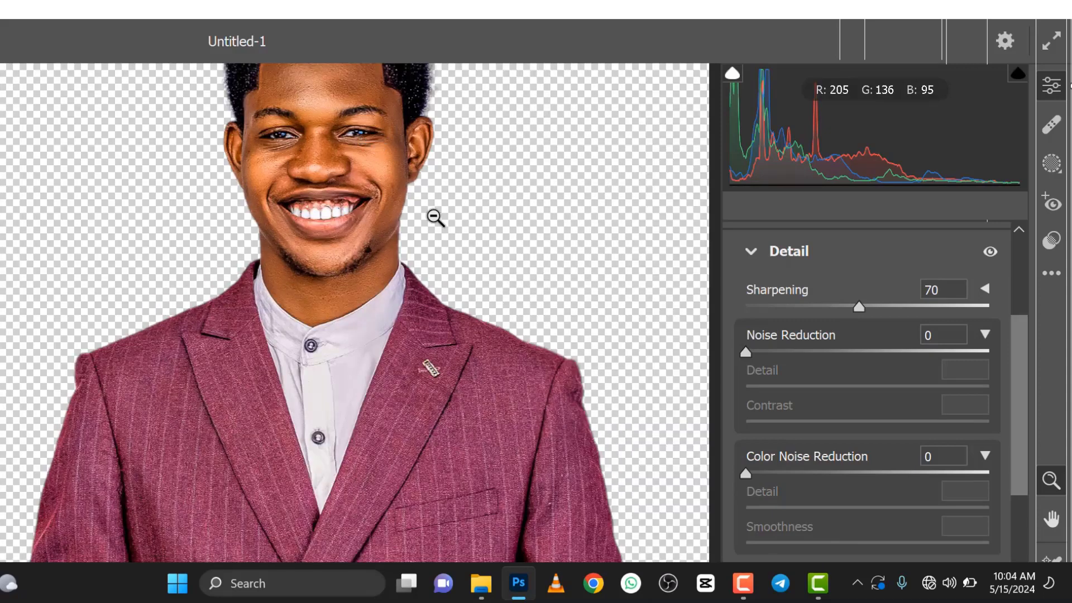
Step: Set Vibrance to +50 and Saturation to -33 in the Basic settings, then apply the Camera Raw Filter
scroll(831, 394, up, 3)
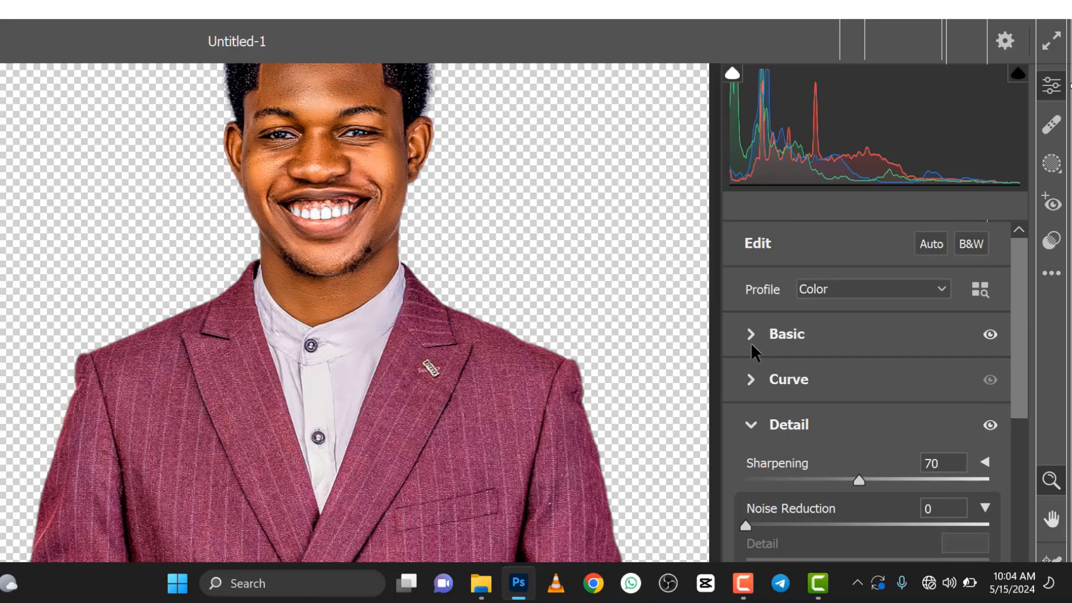
click(749, 336)
scroll(847, 484, down, 8)
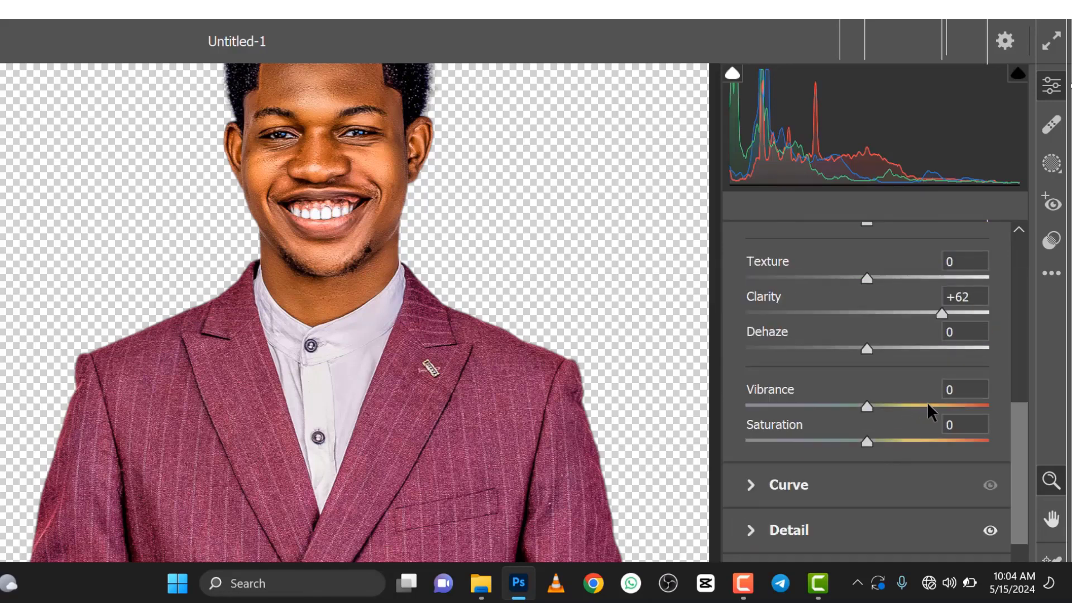
click(928, 406)
click(827, 441)
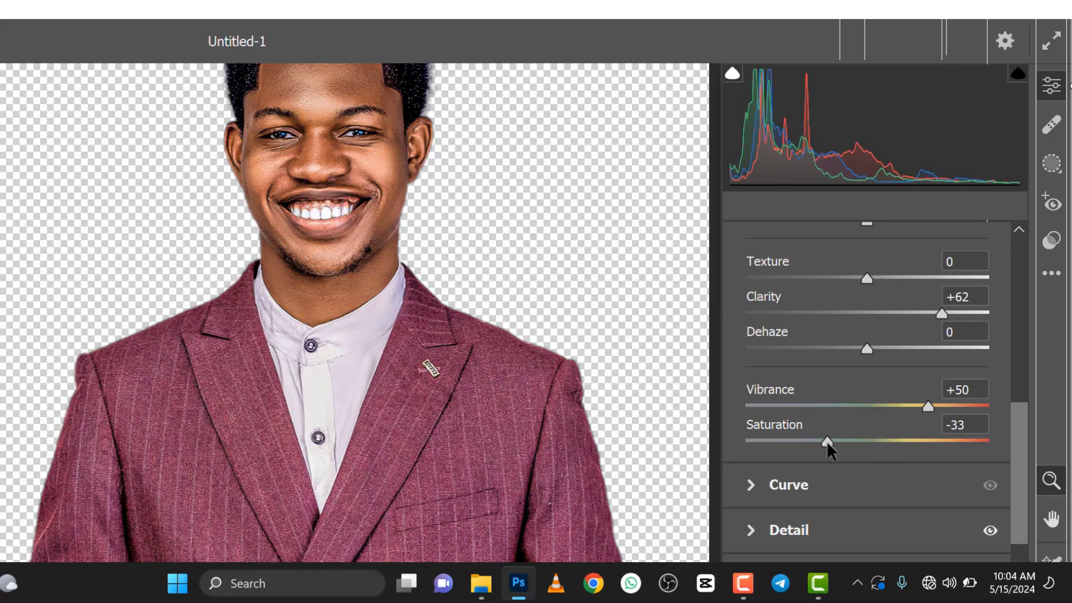
key(Return)
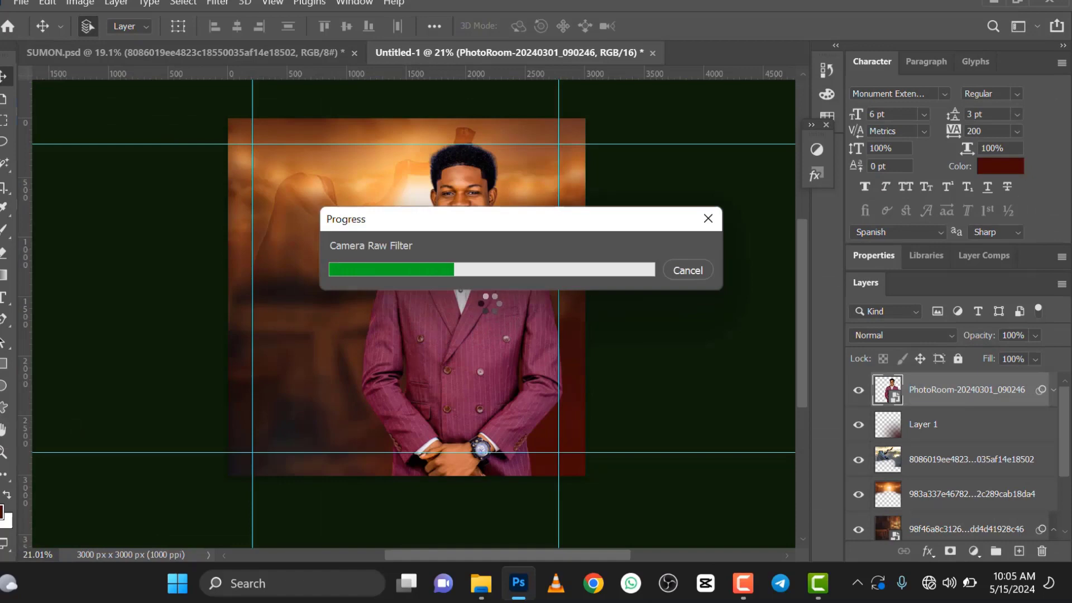
scroll(478, 248, up, 2)
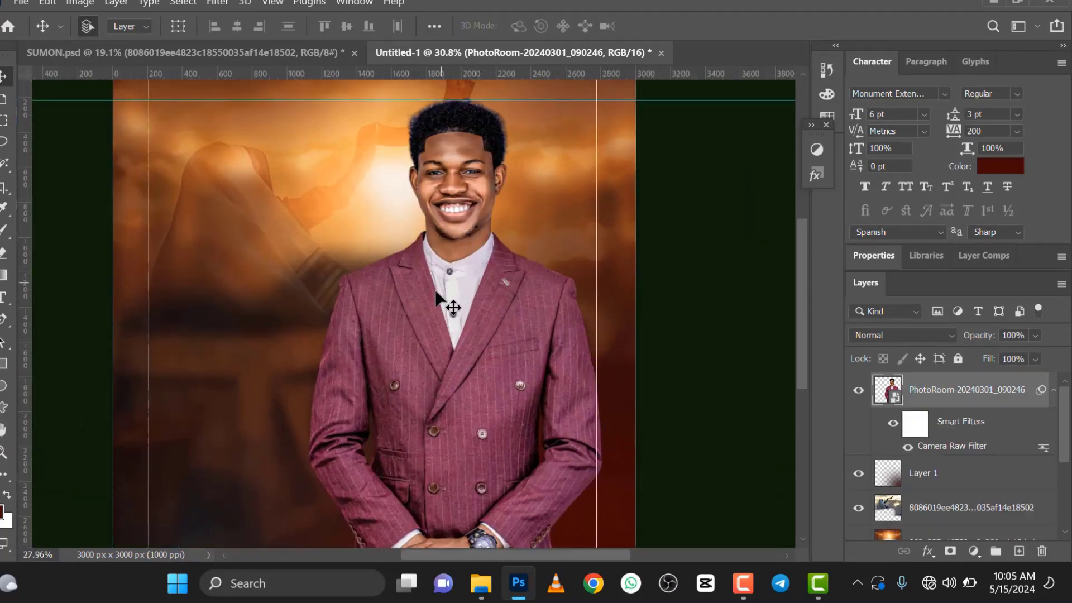
scroll(448, 304, down, 2)
scroll(445, 299, up, 1)
scroll(447, 302, down, 1)
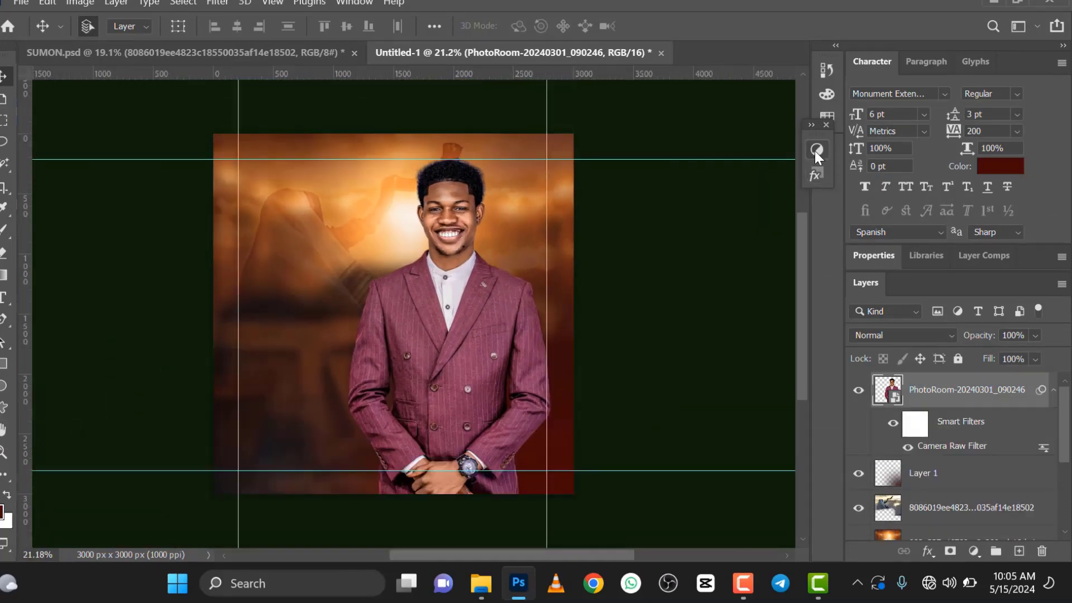
Step: Add a Hue/Saturation adjustment clipped to the man's photo and set its Saturation to -44
click(816, 149)
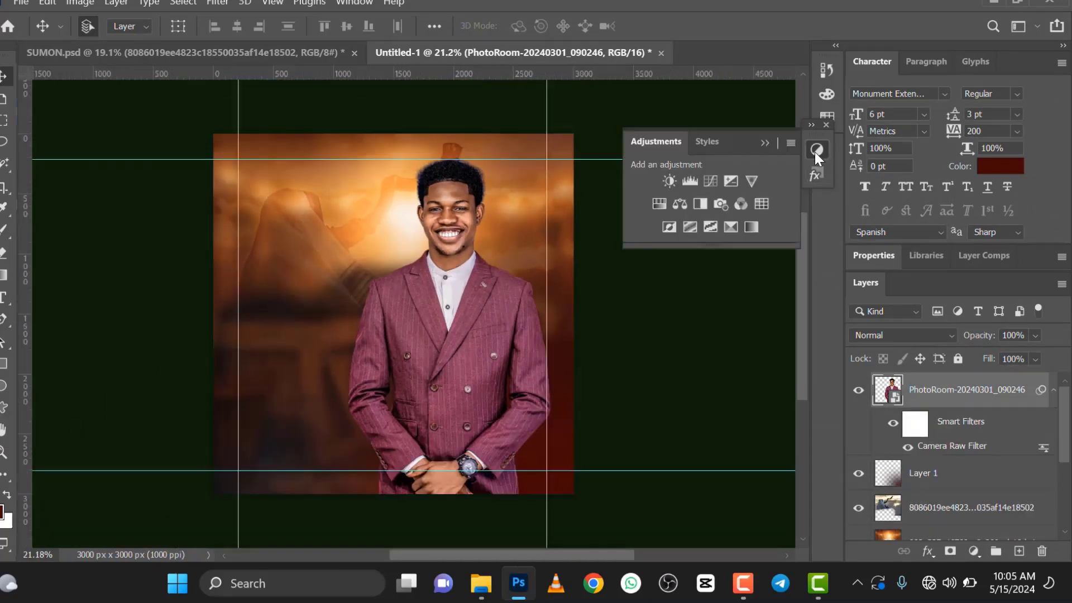
click(665, 210)
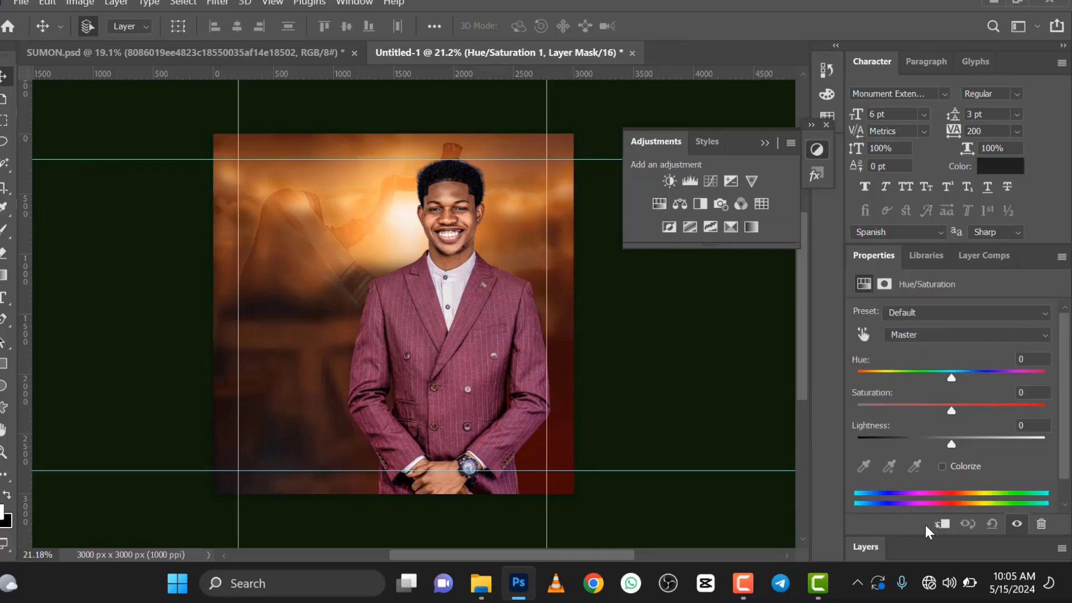
click(941, 525)
click(905, 406)
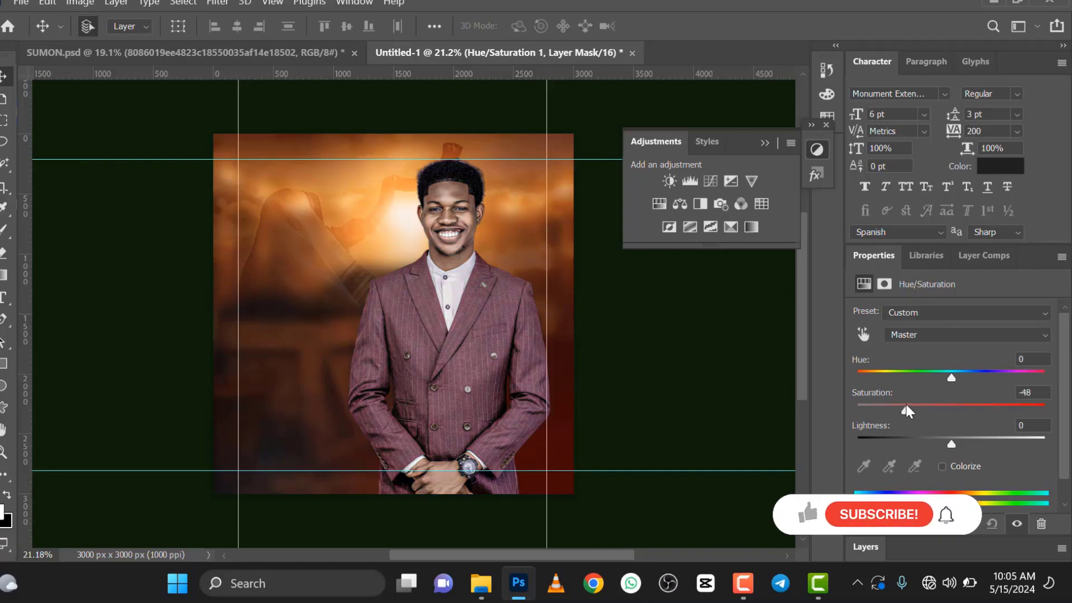
drag(906, 405, 910, 406)
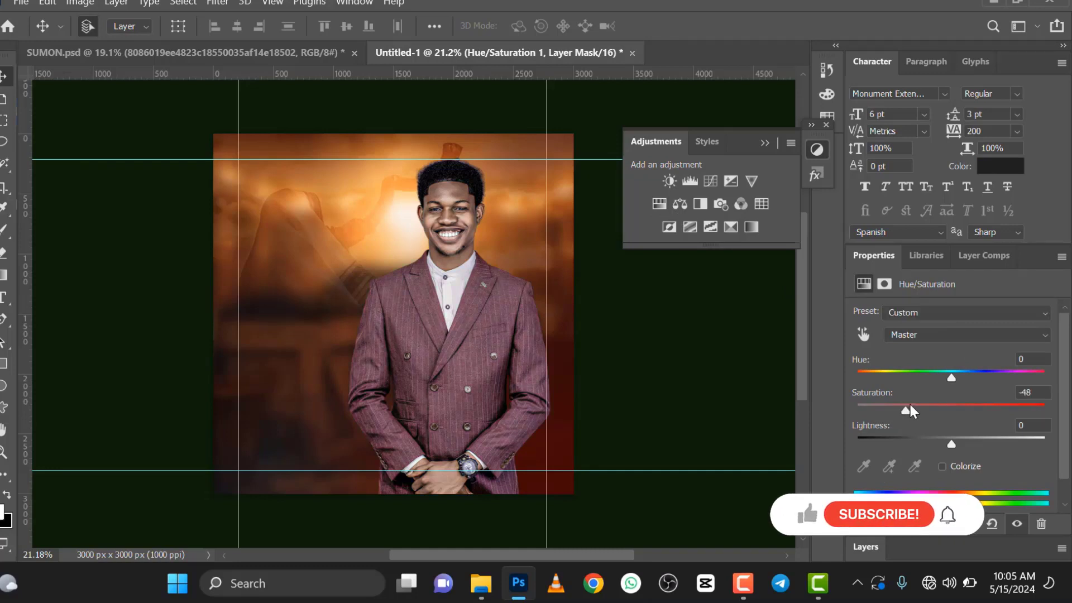
Step: Add a clipped Color Balance adjustment for the man's photo with Midtones at Cyan-Red +25, Magenta-Green +3 and Yellow-Blue -20
click(680, 206)
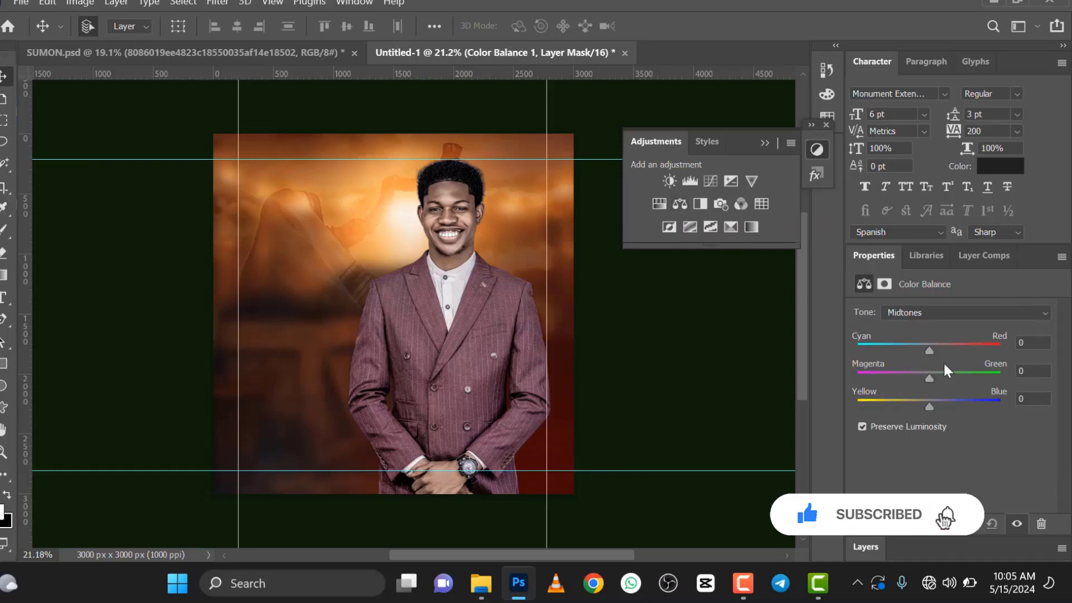
click(948, 346)
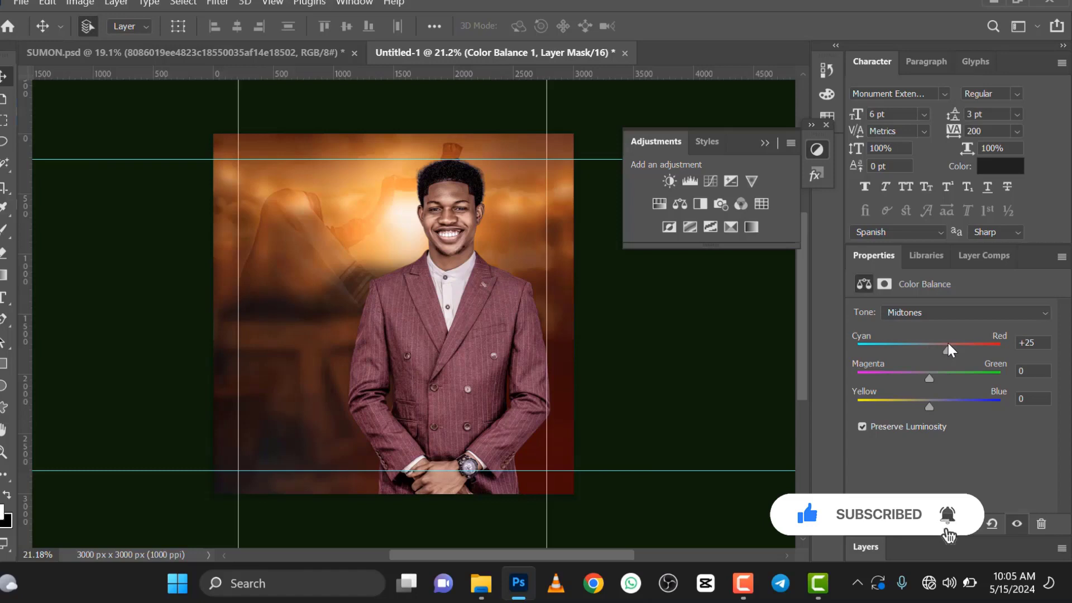
click(916, 400)
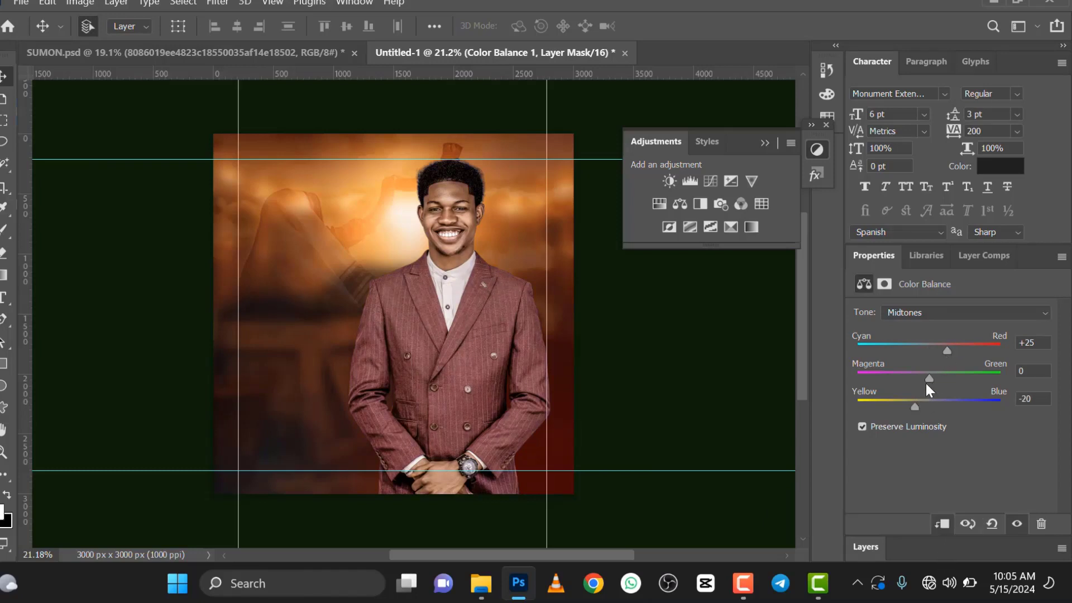
drag(928, 377, 931, 375)
Step: Set the Color Balance Highlights to Cyan-Red +18, Magenta-Green -4 and Yellow-Blue -17
click(960, 310)
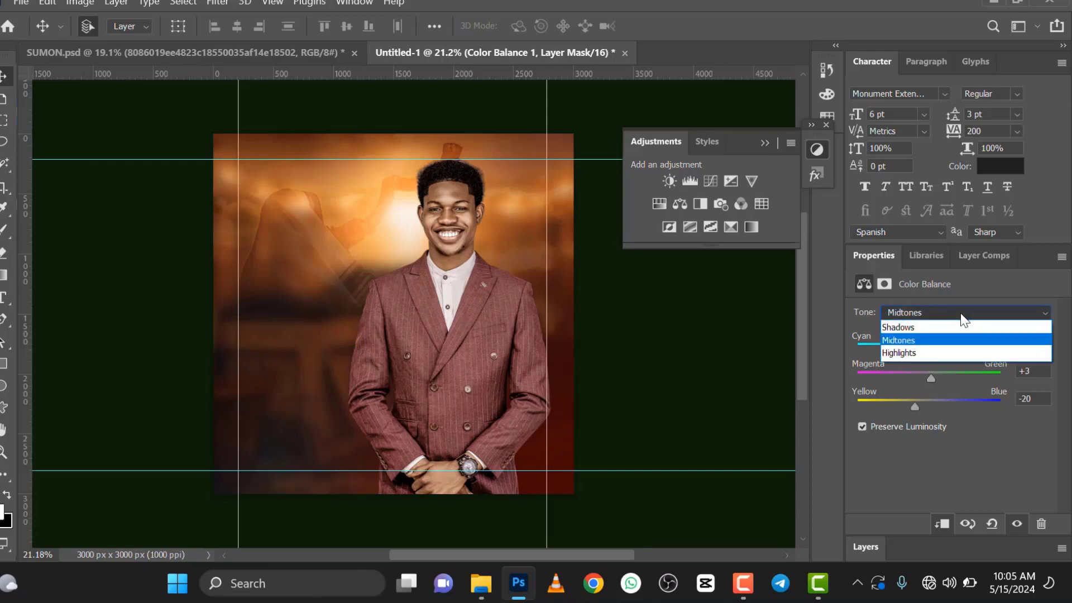
click(939, 352)
click(944, 346)
click(918, 404)
drag(929, 376, 926, 376)
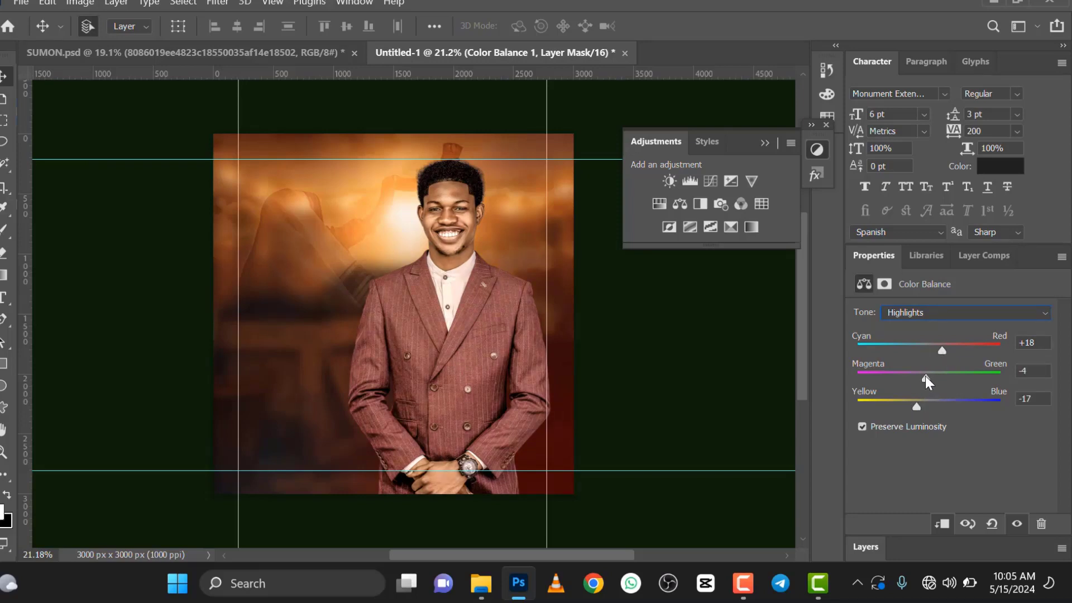
Step: In the Color Balance Shadows, set Cyan-Red to +18, shift Yellow-Blue toward yellow and fine-tune Magenta-Green
click(959, 308)
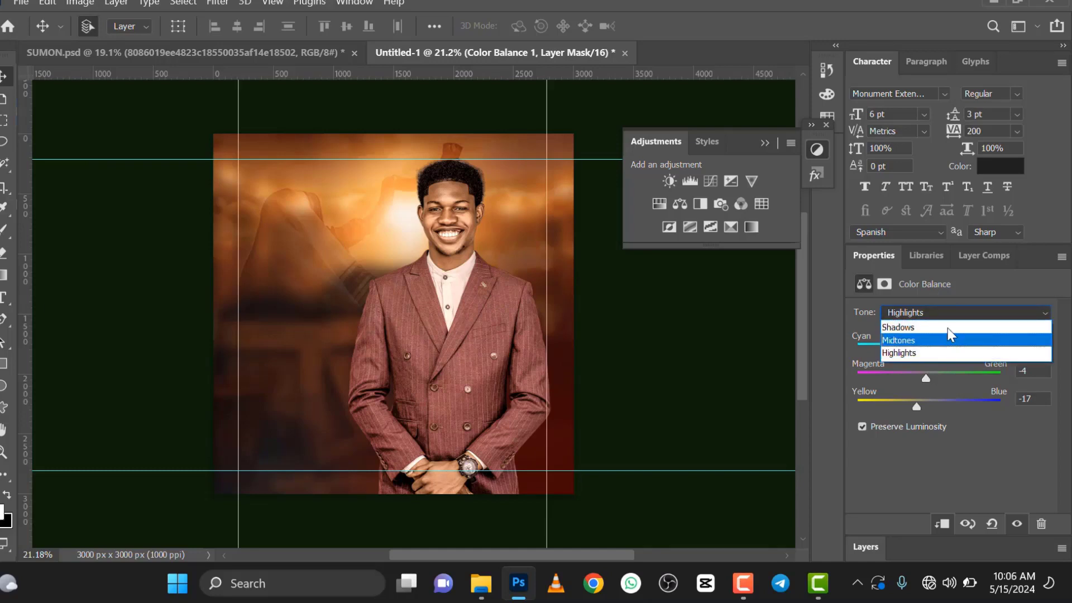
click(949, 326)
click(943, 344)
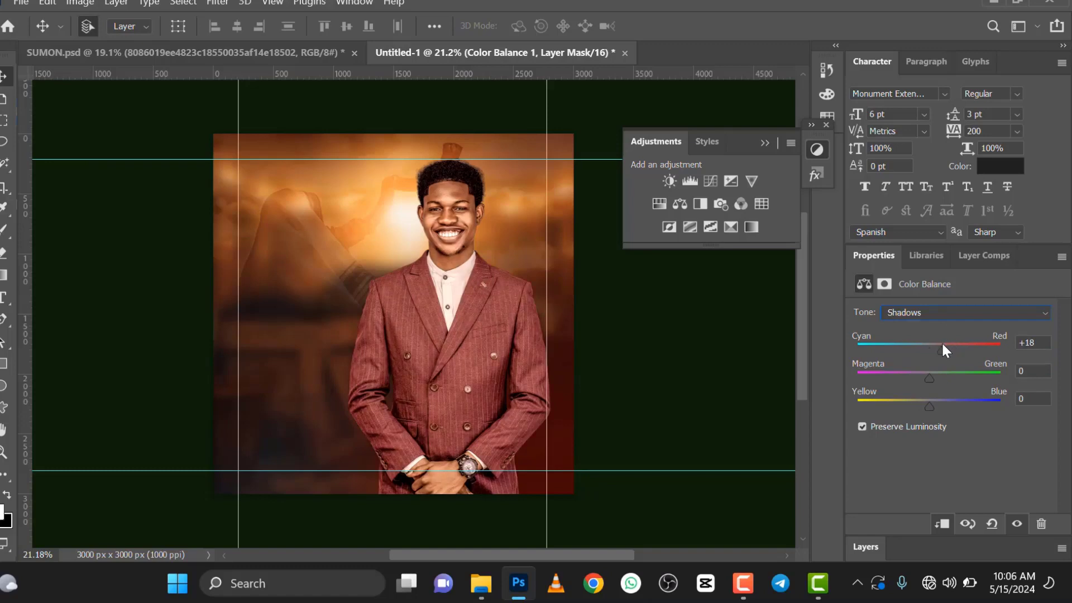
click(918, 404)
drag(928, 374, 930, 373)
Step: Convert the man's photo and its Hue/Saturation and Color Balance adjustments into one smart object
click(867, 543)
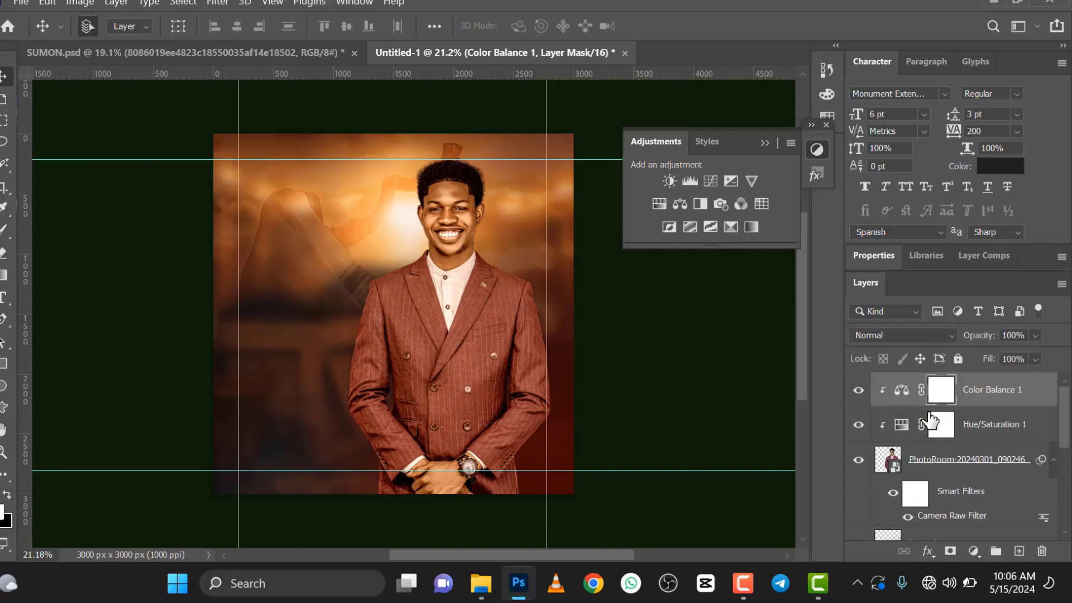
shift+click(921, 461)
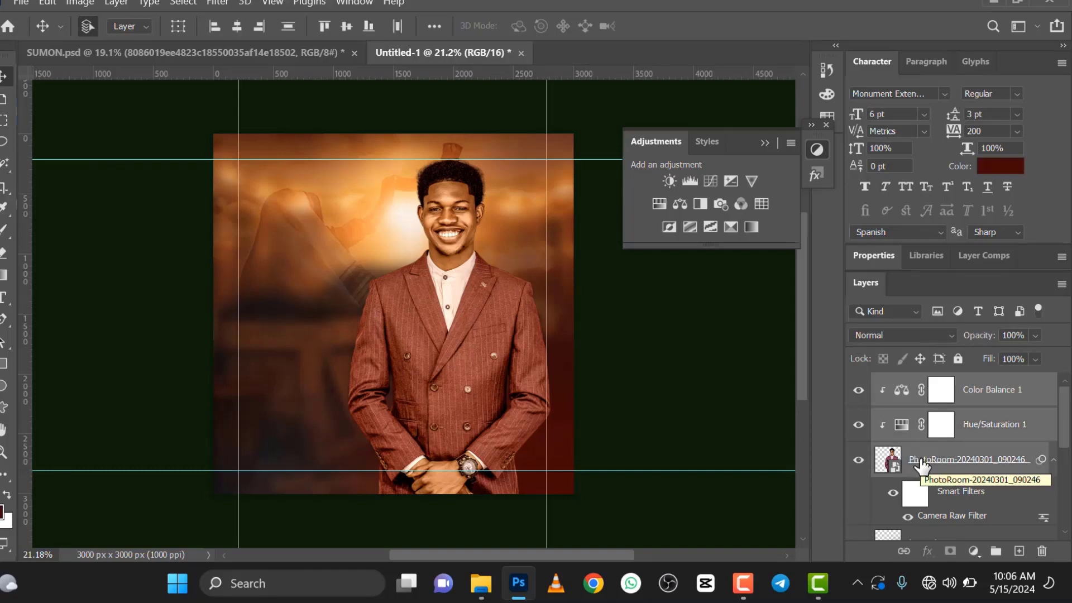
right_click(921, 466)
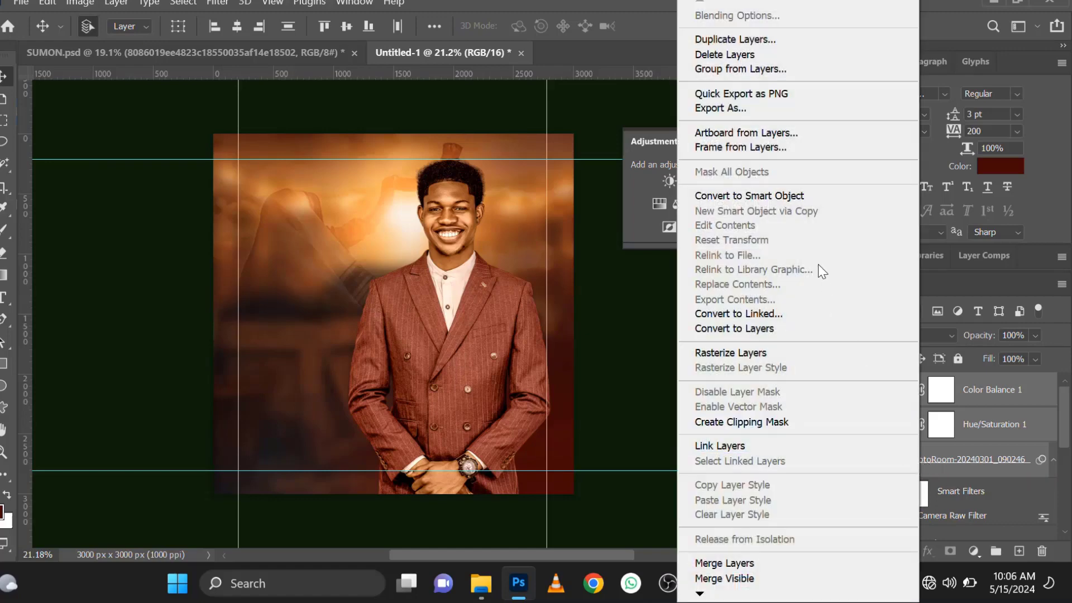
click(805, 195)
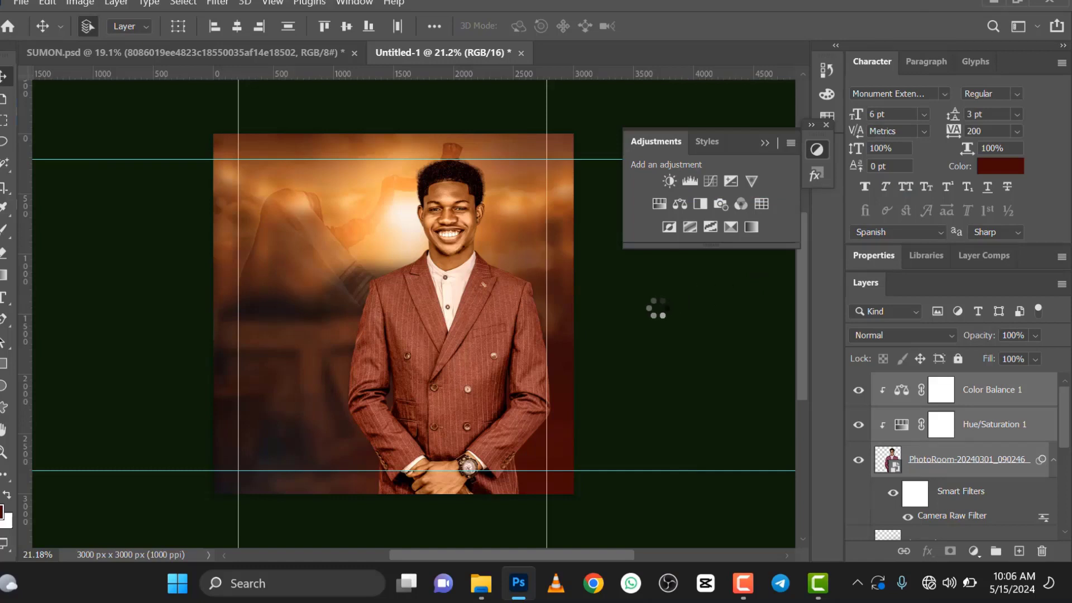
Step: Examine how the color-graded man blends with the warm background at several zoom levels
scroll(657, 308, down, 5)
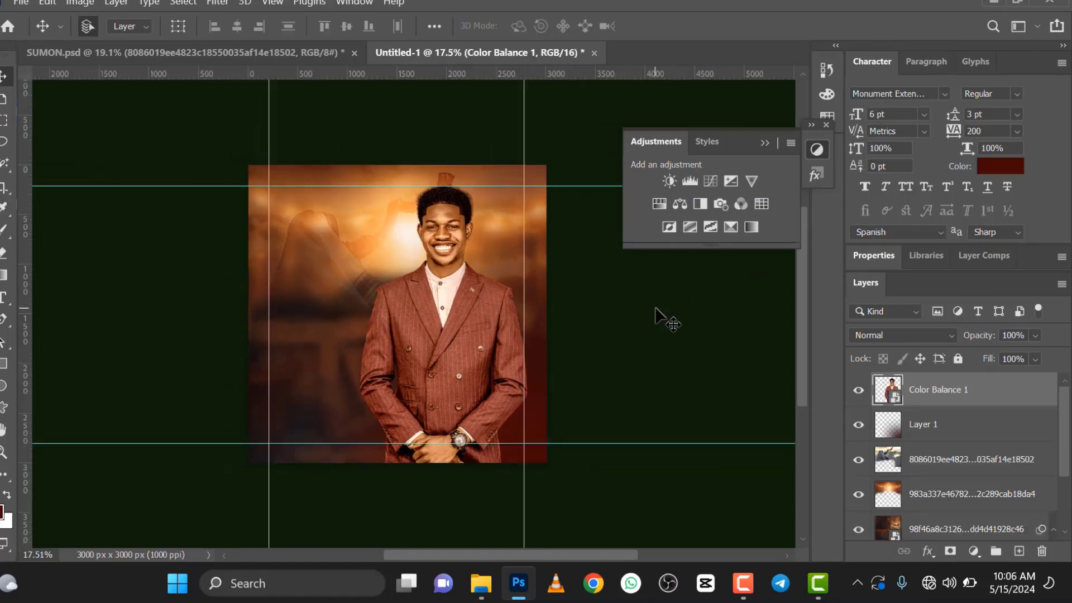
scroll(732, 304, down, 2)
scroll(345, 339, up, 2)
drag(467, 551, 444, 554)
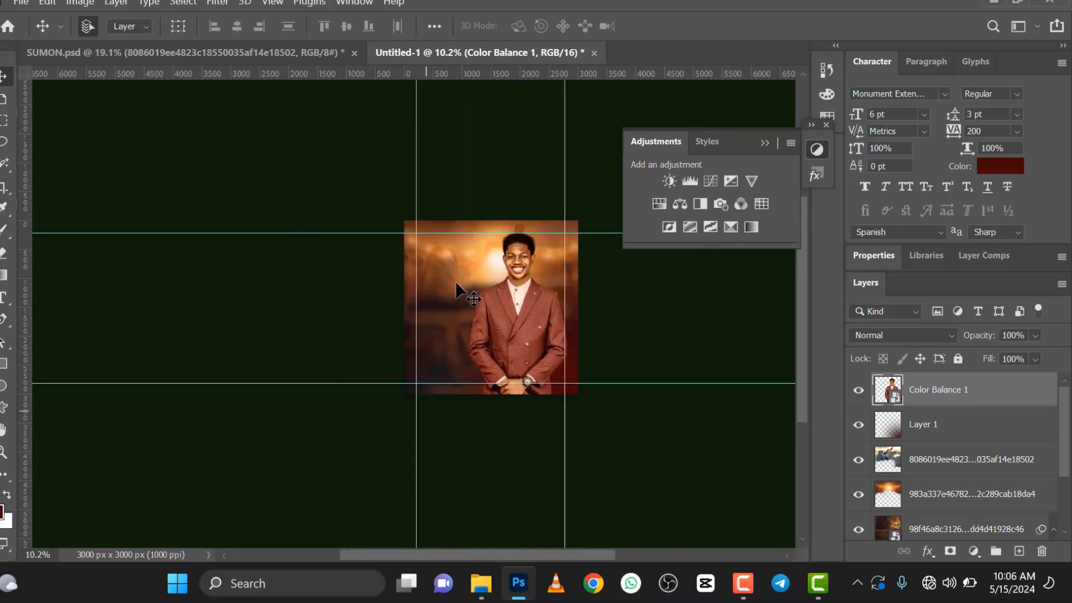
scroll(486, 290, up, 1)
scroll(486, 290, up, 1)
click(764, 143)
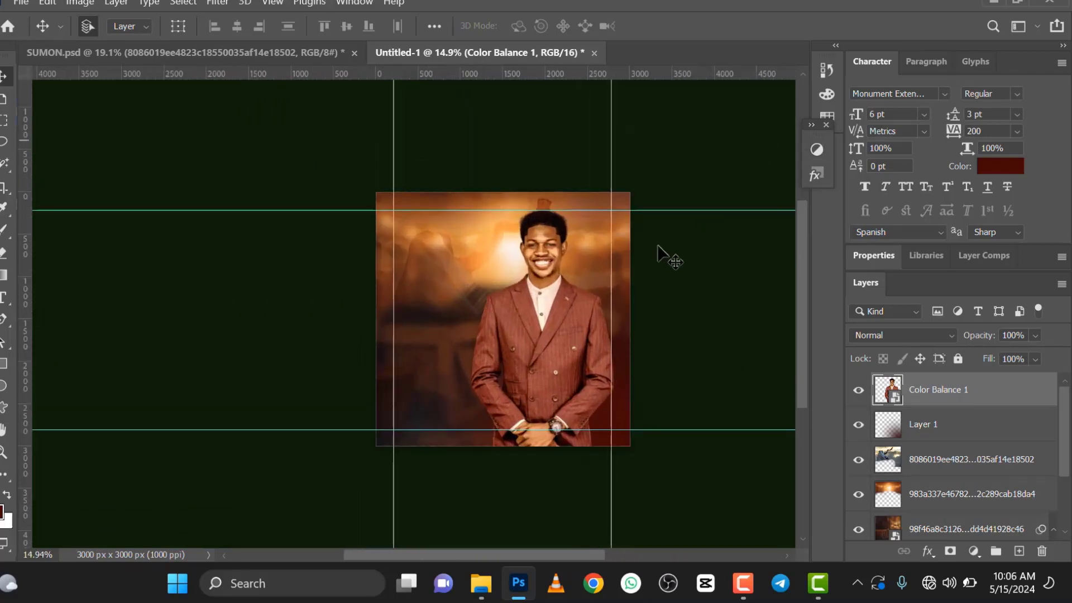
scroll(522, 307, up, 2)
scroll(522, 306, down, 1)
scroll(536, 345, up, 1)
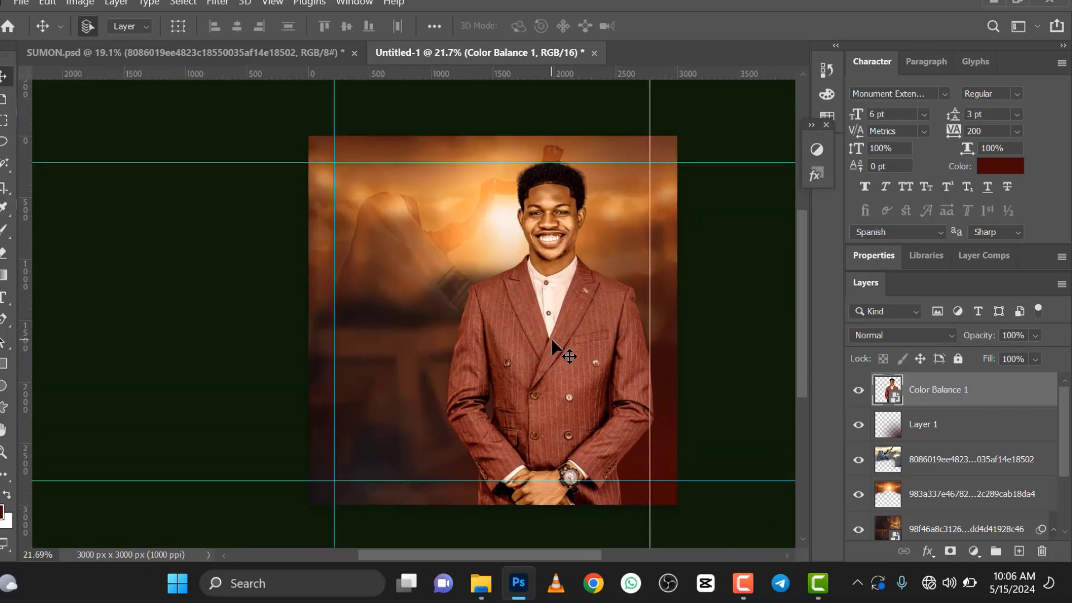
scroll(552, 340, up, 1)
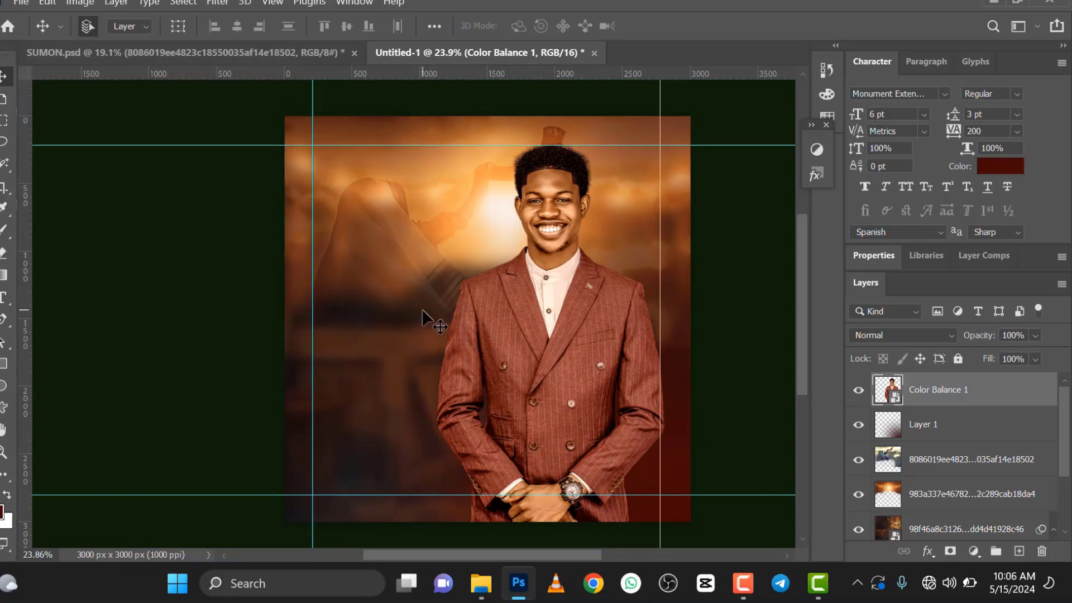
scroll(487, 354, up, 1)
scroll(487, 354, down, 2)
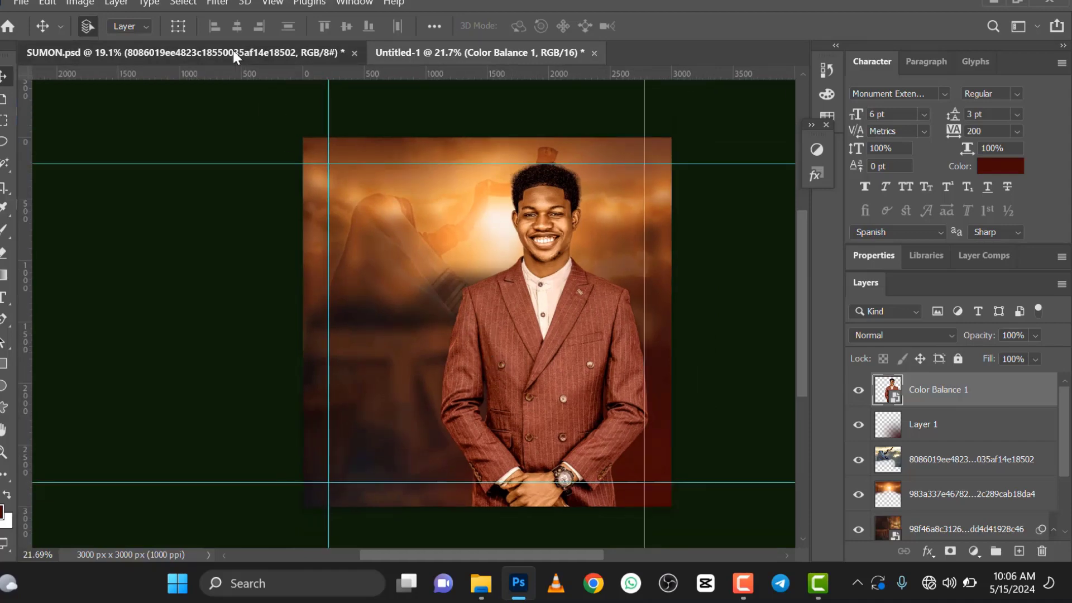
Step: Review the finished flyer in SUMON.psd for reference, checking its text area and shading, and return to the untitled document
click(235, 56)
scroll(456, 391, up, 2)
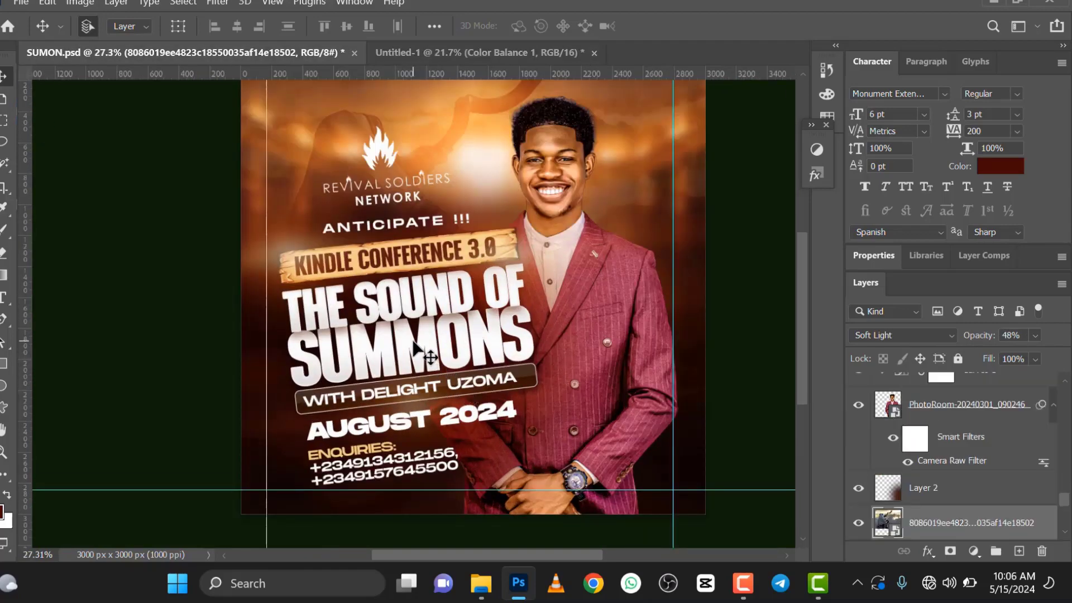
scroll(415, 338, up, 1)
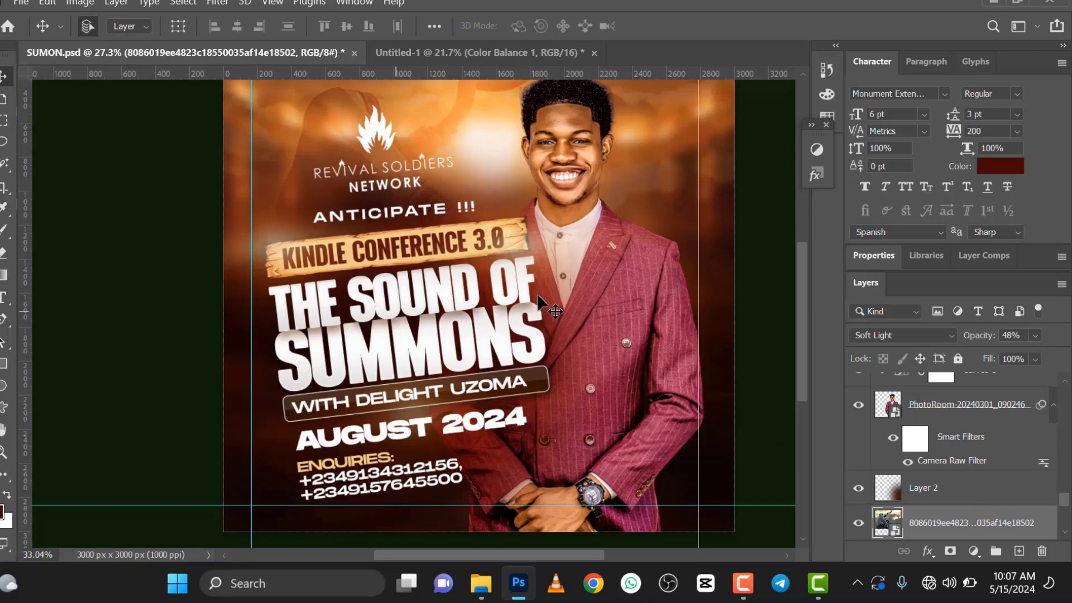
key(ctrl+Tab)
Step: Create a new layer above the man and paint its lower-left area dark red with an 1811 px brush at 100% opacity
scroll(486, 308, up, 1)
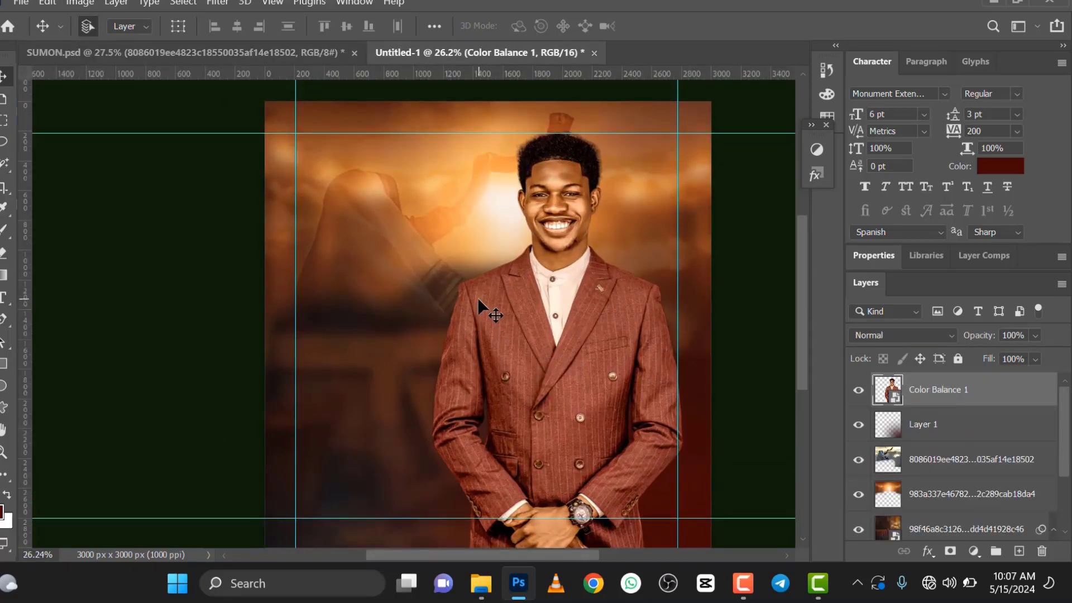
scroll(479, 306, down, 2)
click(1019, 551)
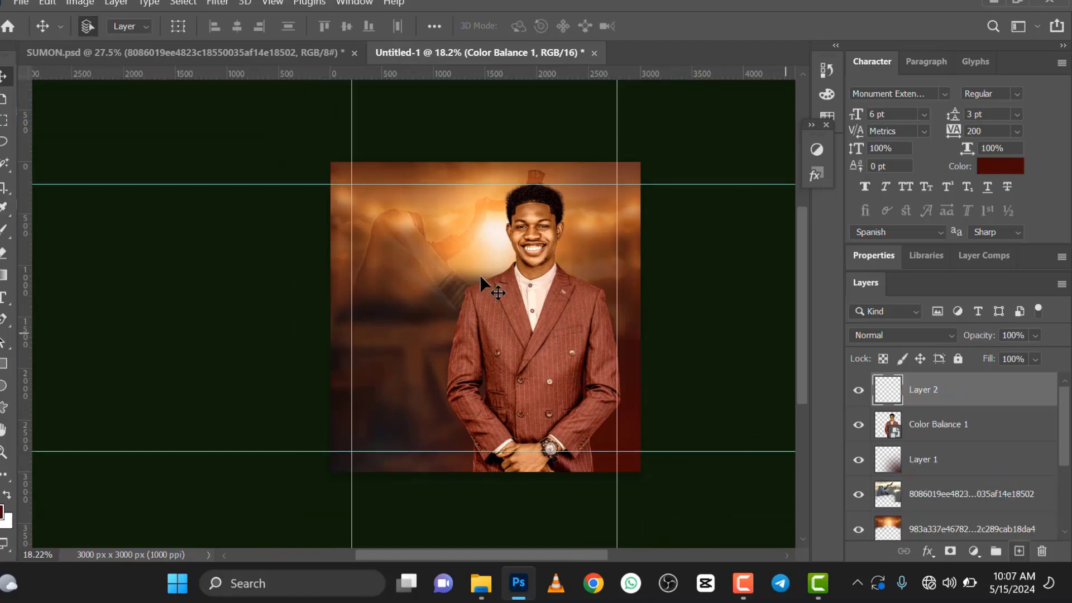
scroll(481, 277, down, 1)
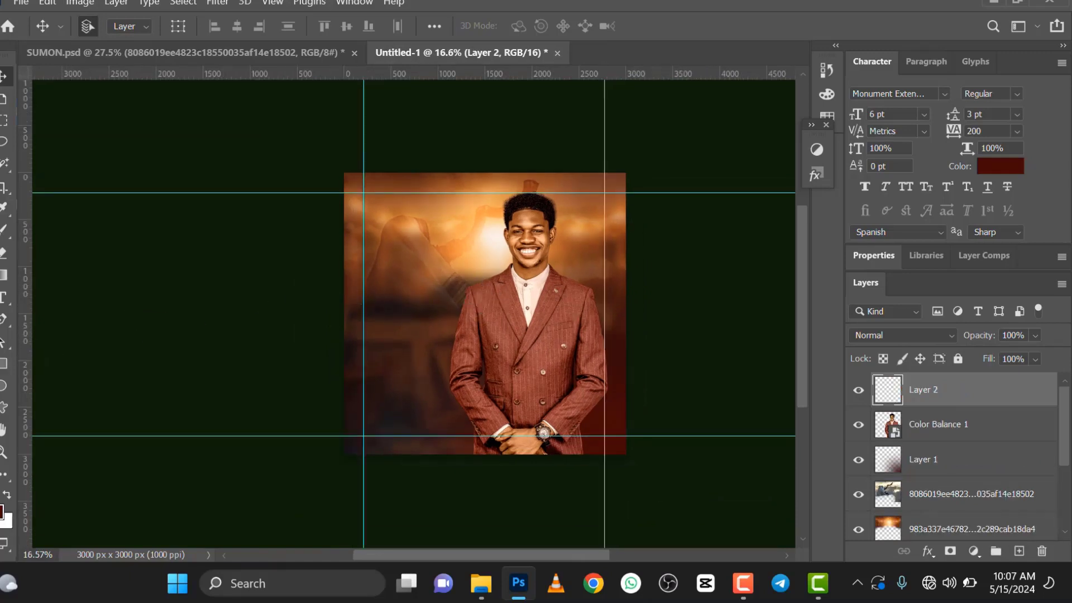
click(3, 234)
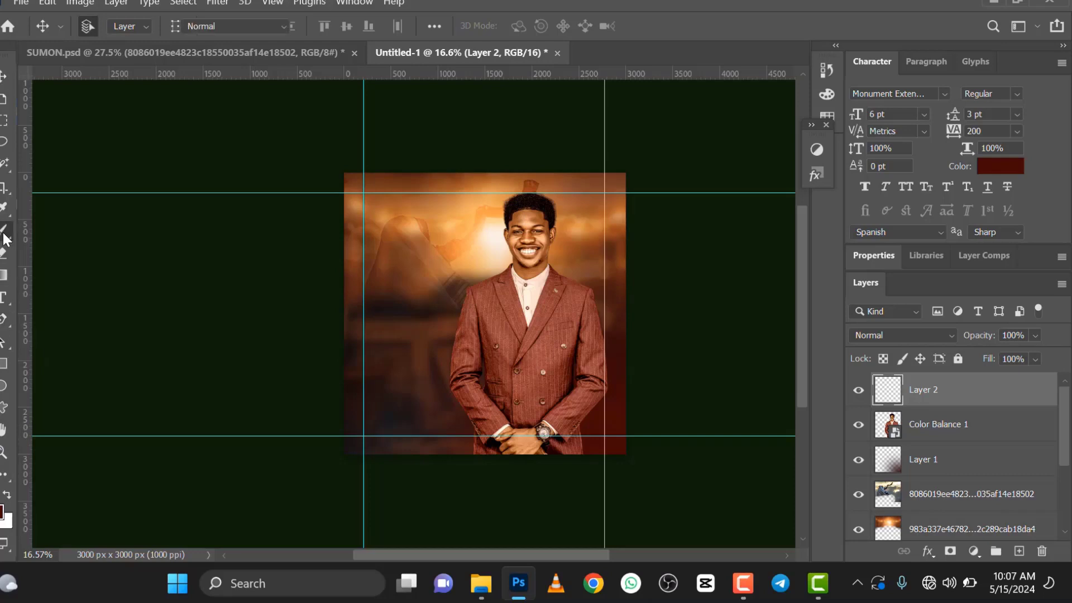
click(417, 365)
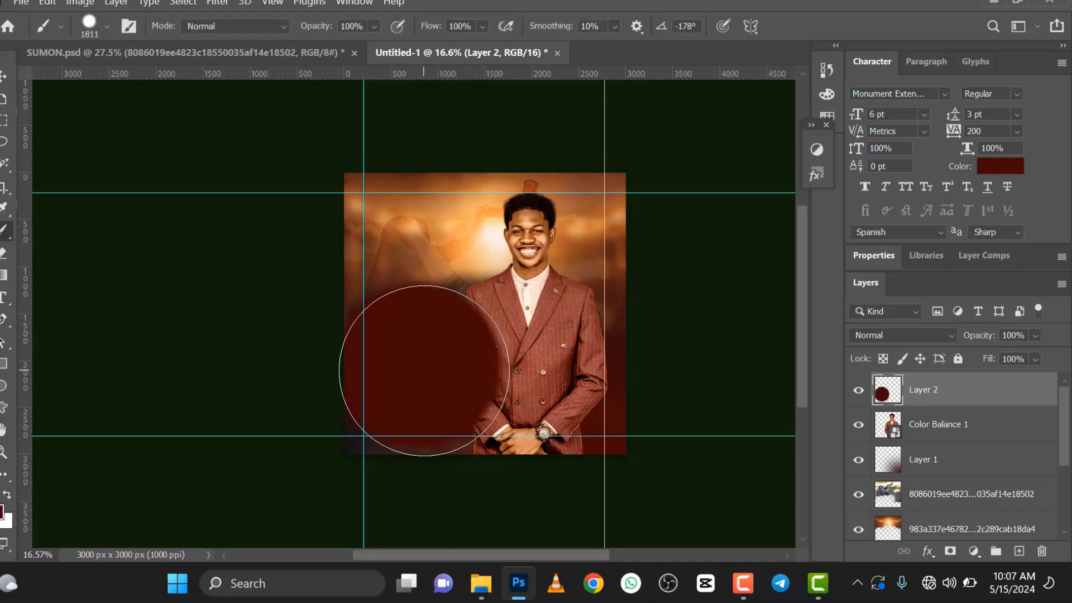
click(424, 370)
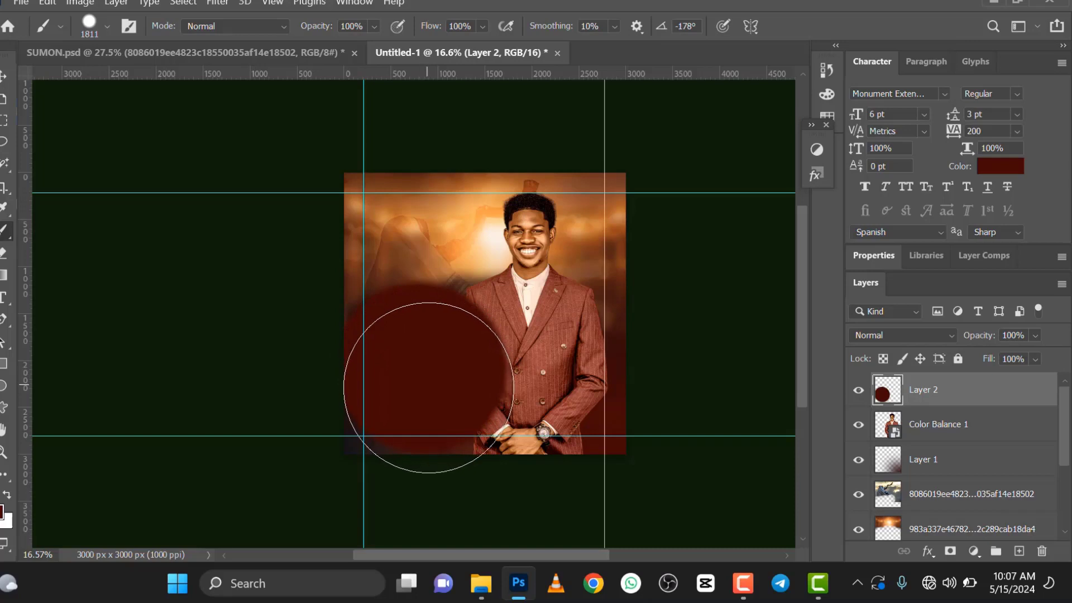
click(436, 352)
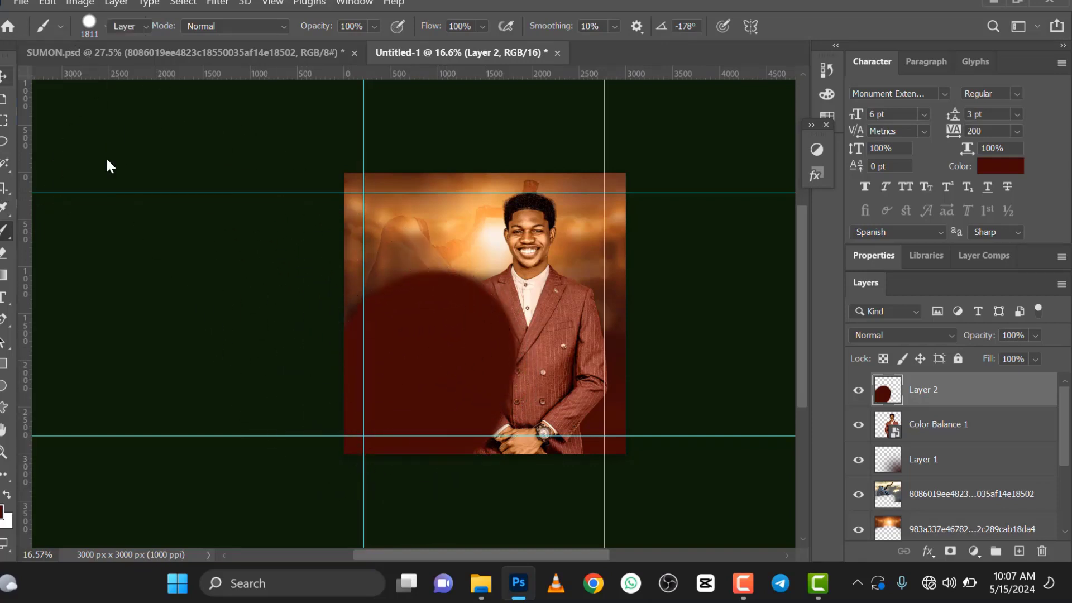
Step: Apply a Gaussian Blur with a 401.3 px radius to the dark red paint layer
click(4, 77)
scroll(475, 340, up, 1)
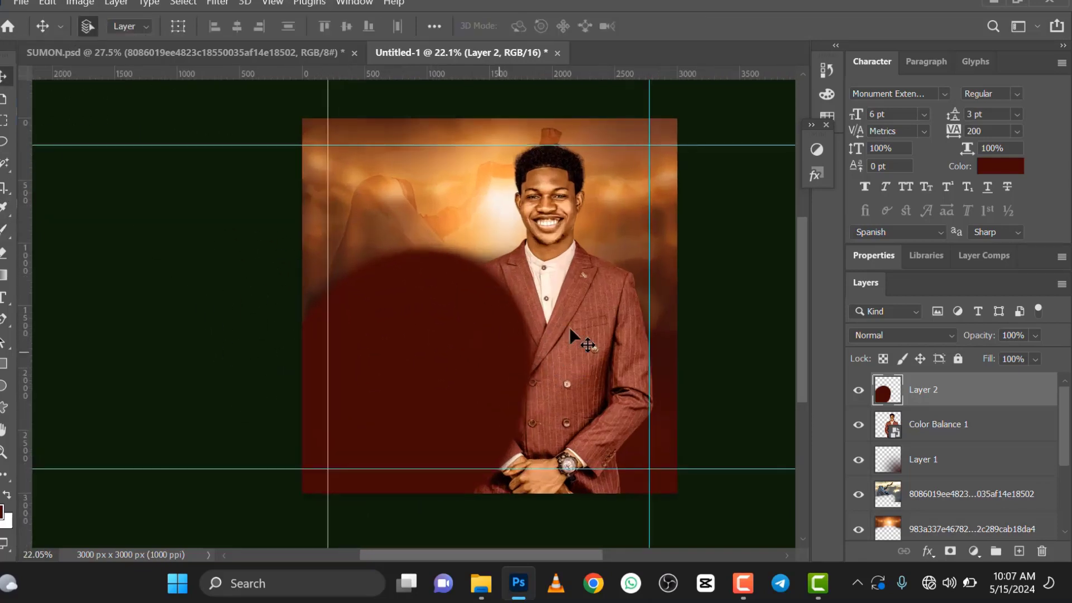
click(216, 2)
mouse_move(384, 211)
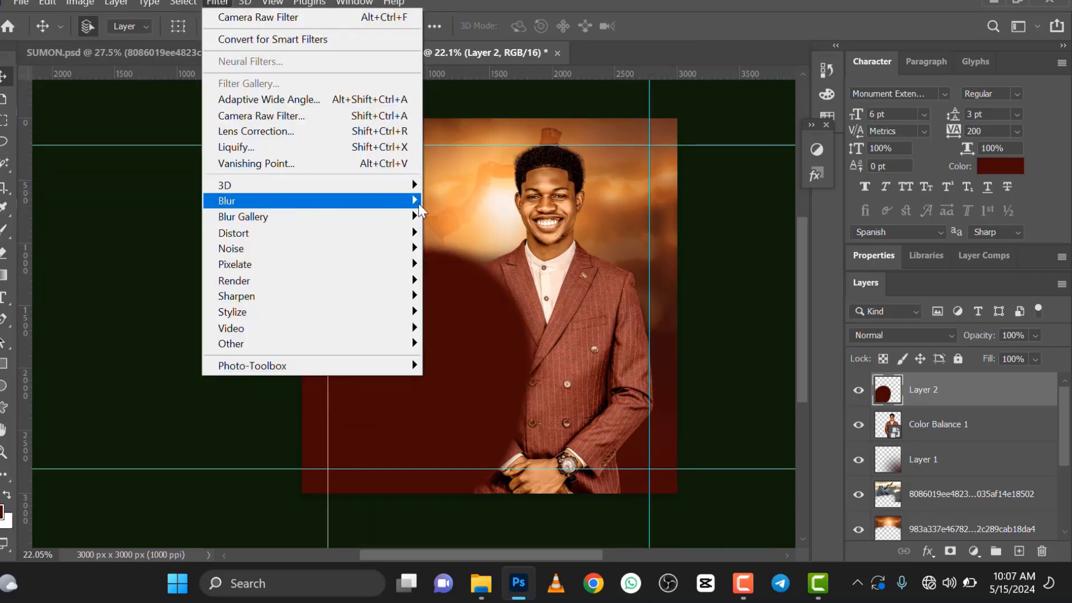
click(451, 265)
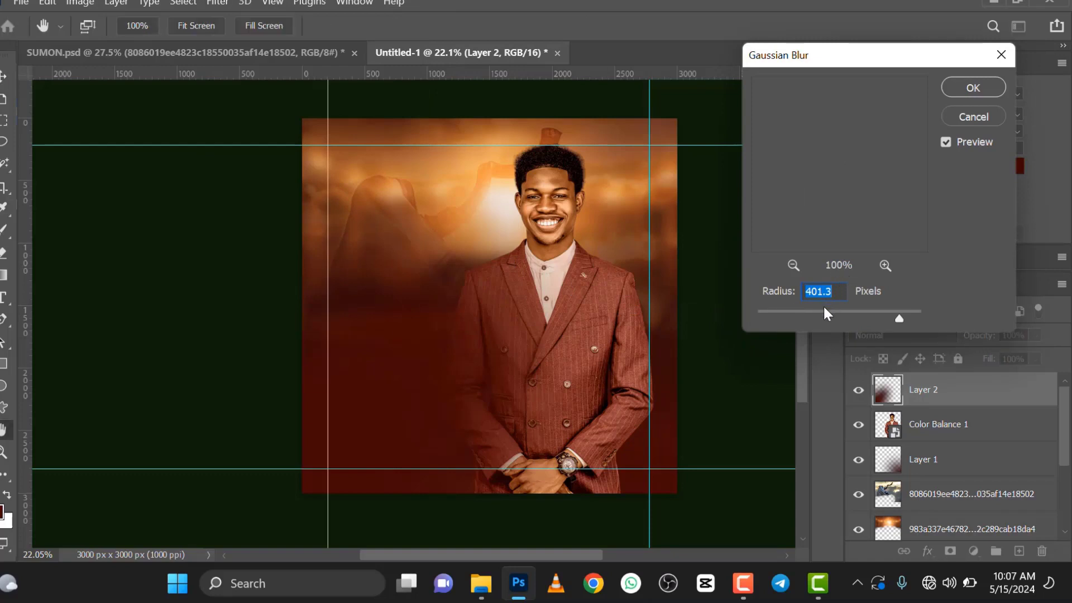
click(973, 87)
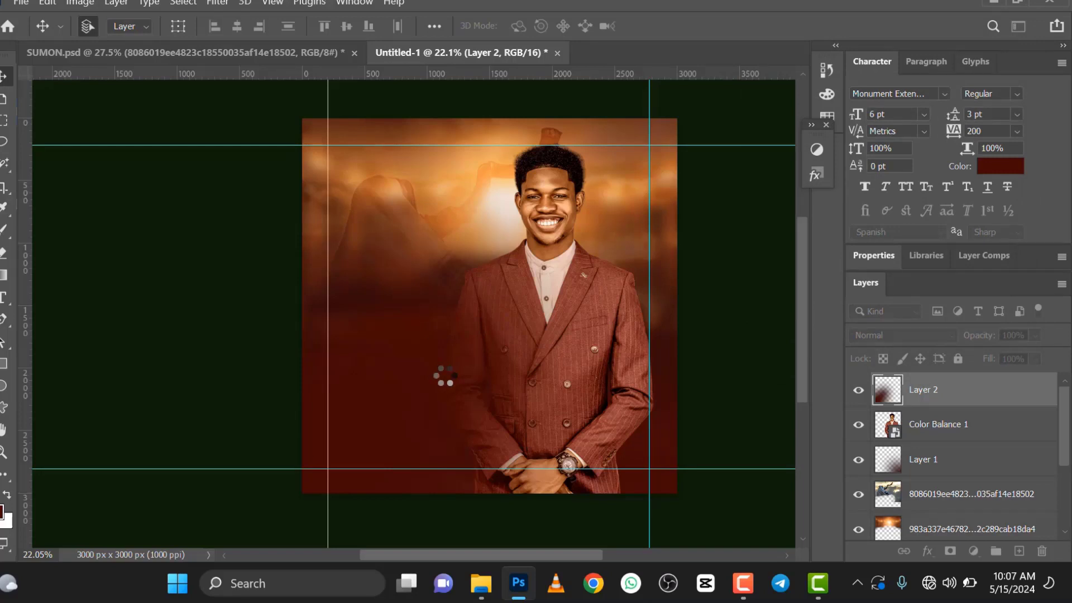
Step: Set the blurred dark red layer's blending mode to Hard Light and check the result at different zoom levels
click(899, 334)
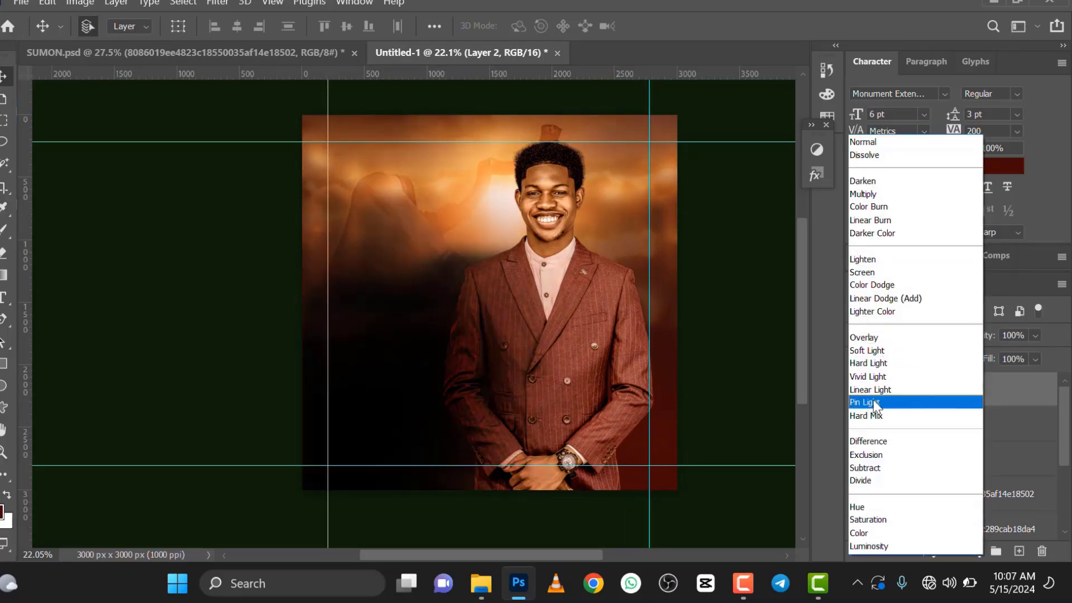
click(878, 365)
key(ctrl+z)
scroll(443, 285, down, 3)
scroll(419, 299, up, 3)
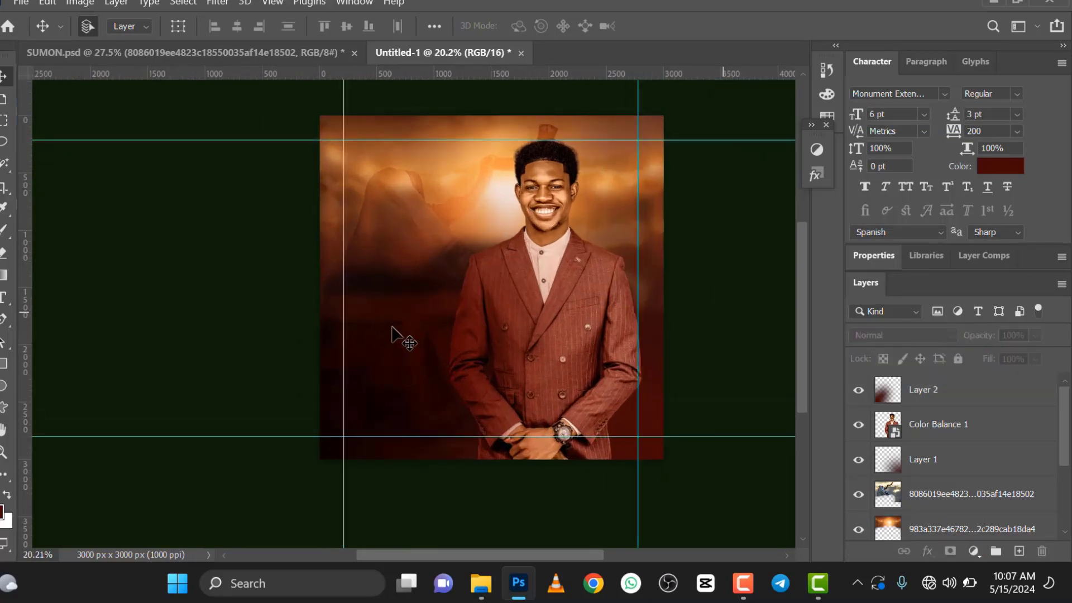
scroll(392, 328, up, 1)
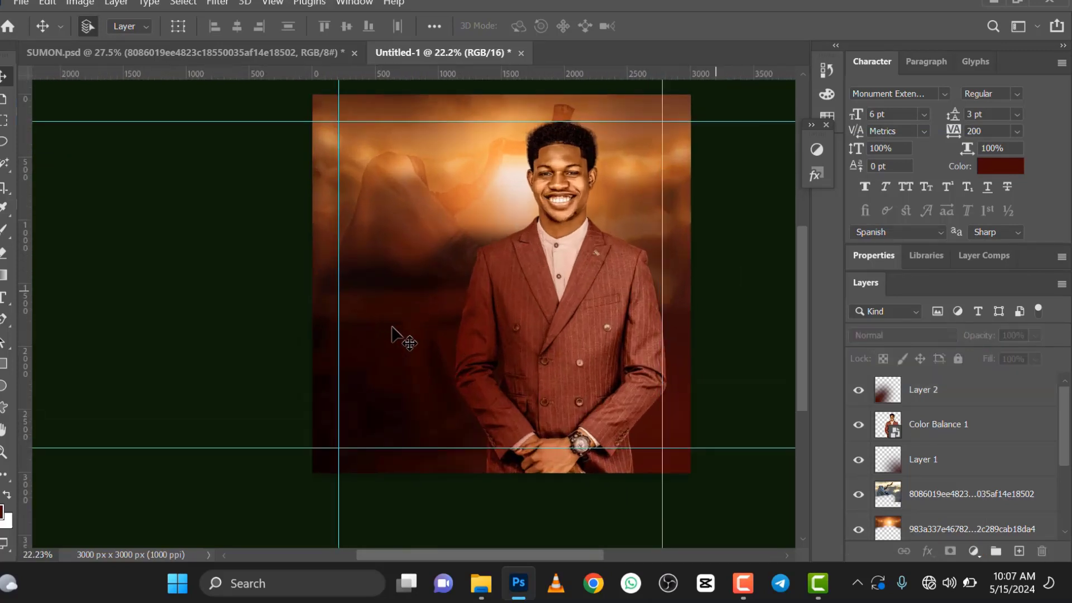
scroll(391, 328, down, 1)
Step: Place the RSN1 logo as an embedded image and scale it to about 23.54% in the canvas's upper-left area
click(23, 3)
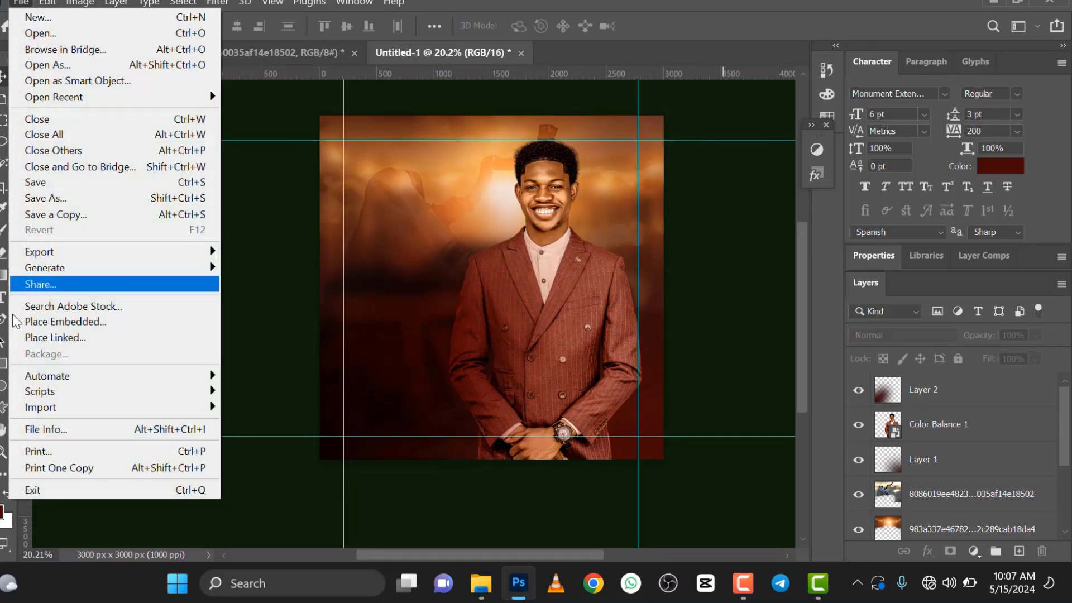
click(26, 322)
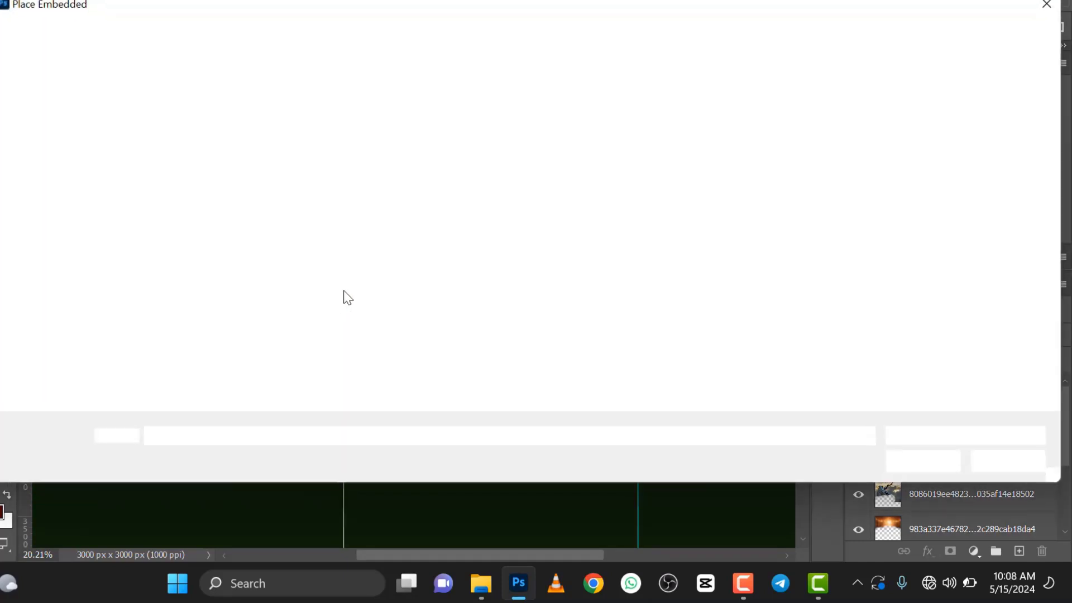
click(860, 147)
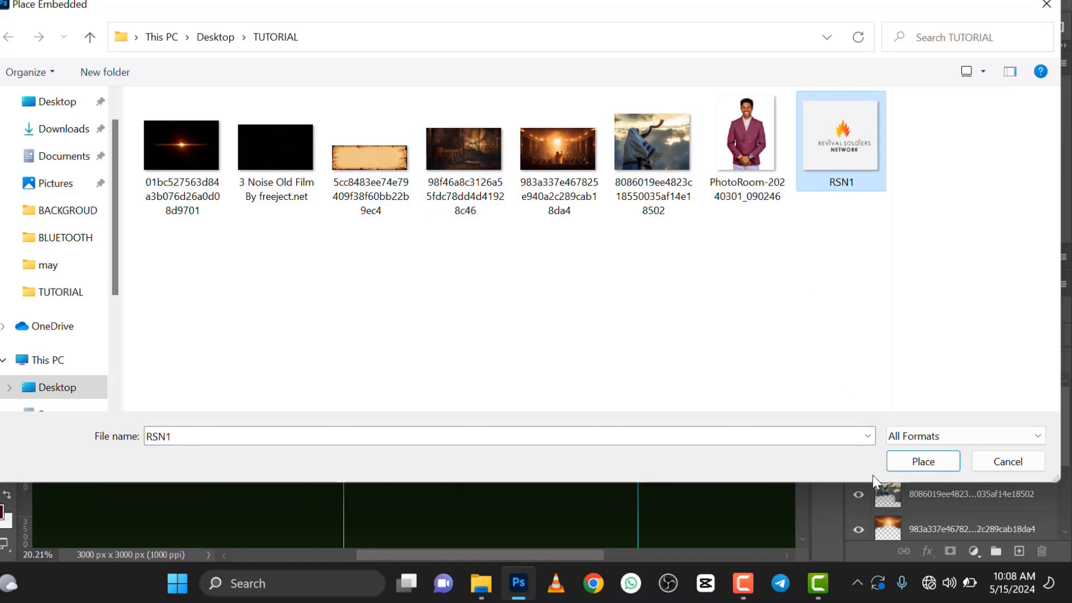
click(952, 461)
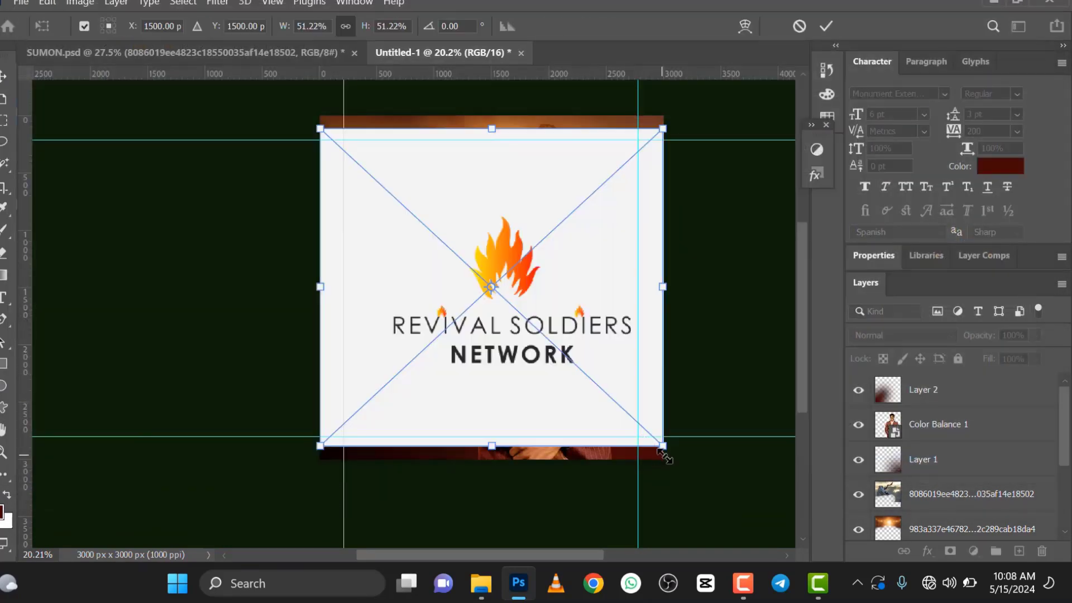
drag(647, 441, 465, 287)
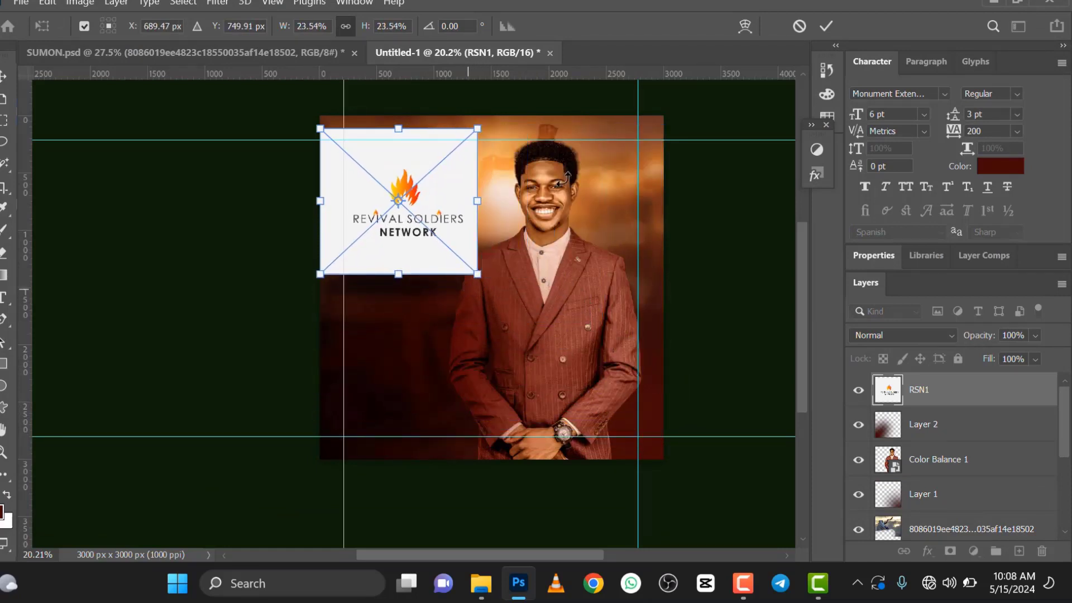
click(826, 27)
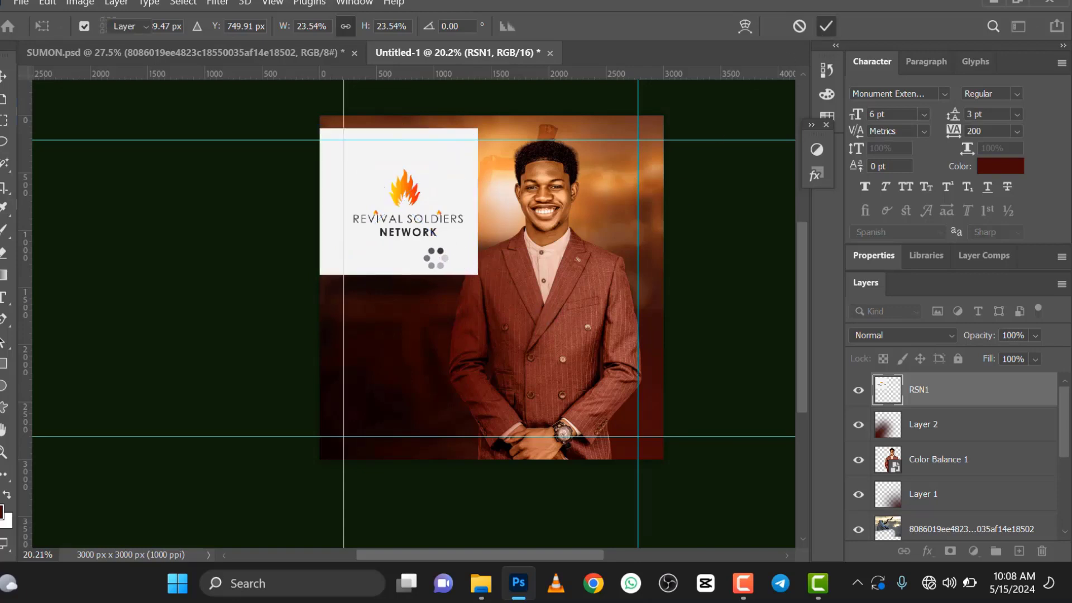
Step: Select the logo's off-white background with the Magic Wand at a tolerance of 32
scroll(433, 257, up, 1)
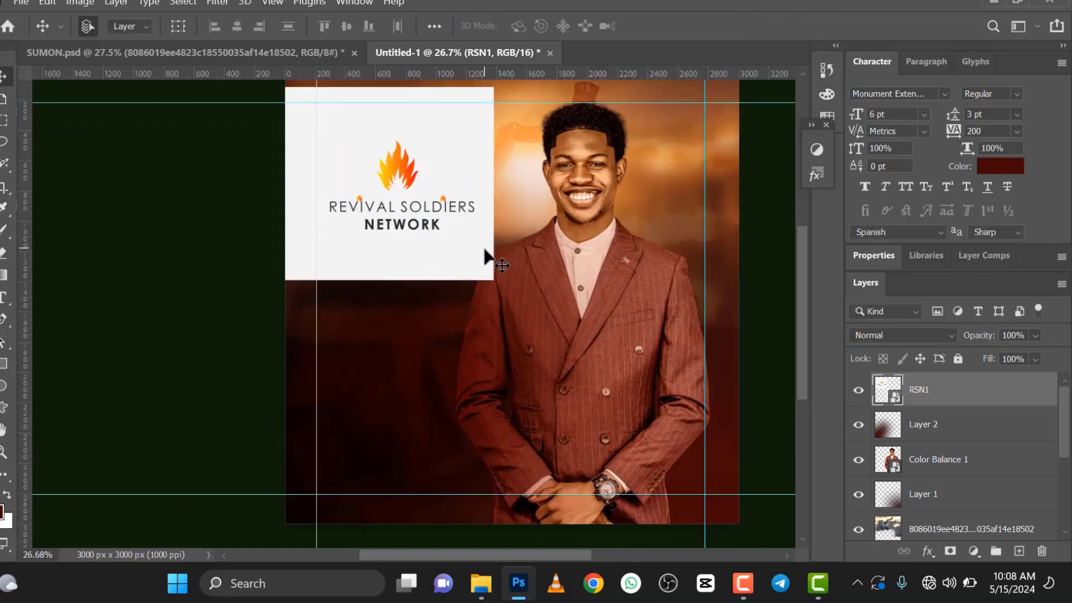
click(4, 166)
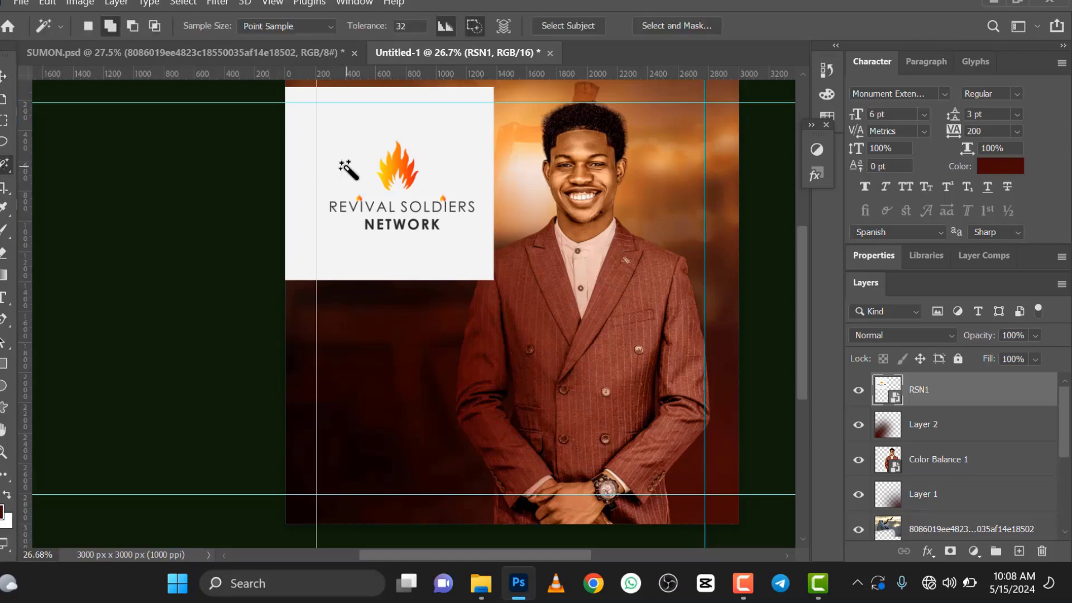
click(403, 234)
scroll(406, 233, up, 2)
scroll(415, 223, up, 3)
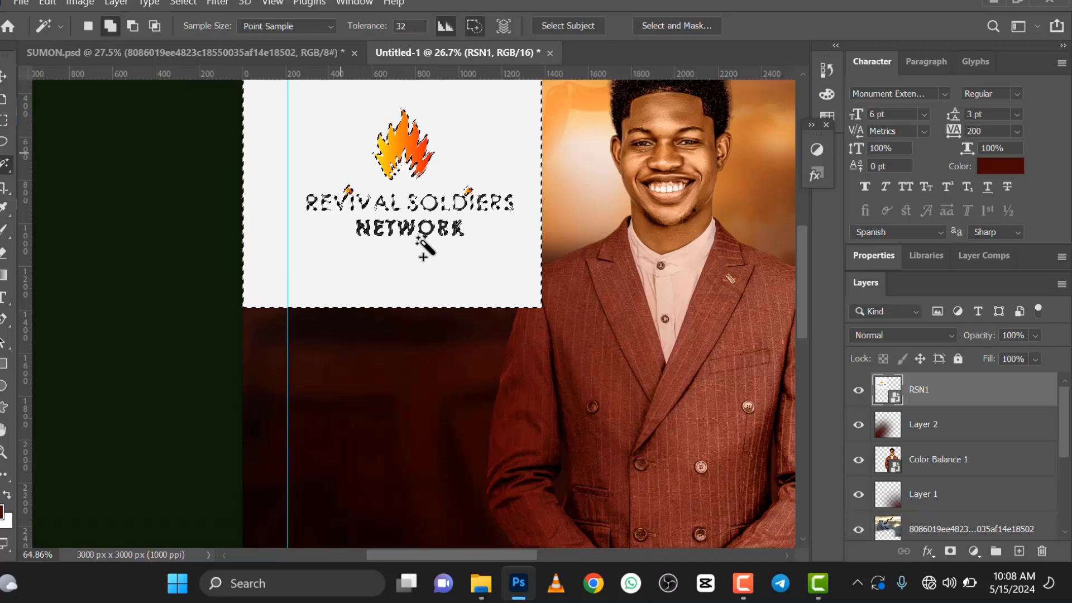
scroll(427, 248, up, 6)
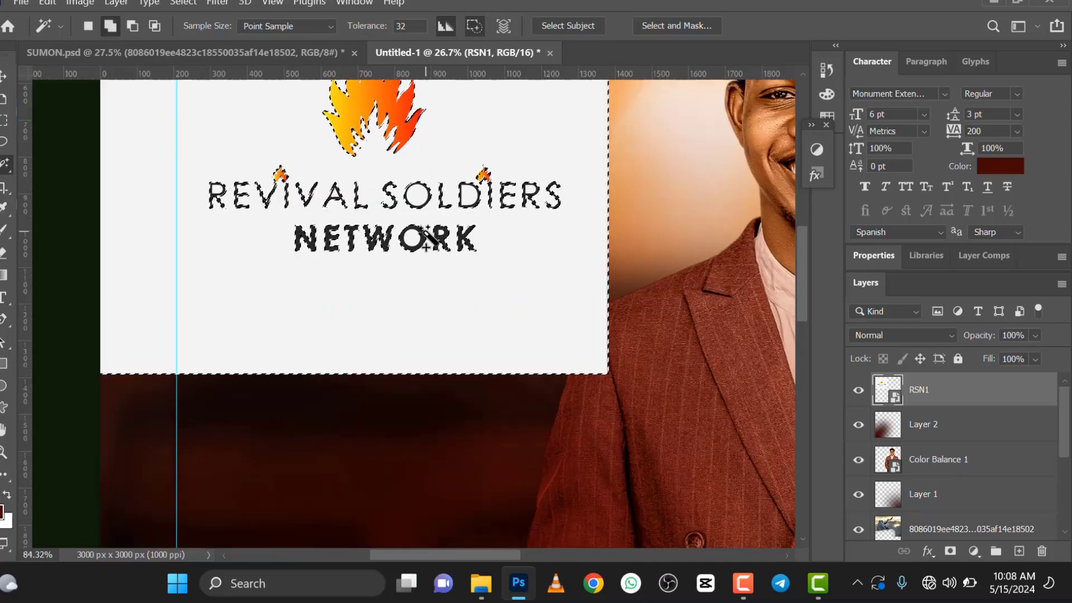
Step: Add the enclosed background areas inside the logo's letters, such as O, D, R and A, to the selection
click(402, 132)
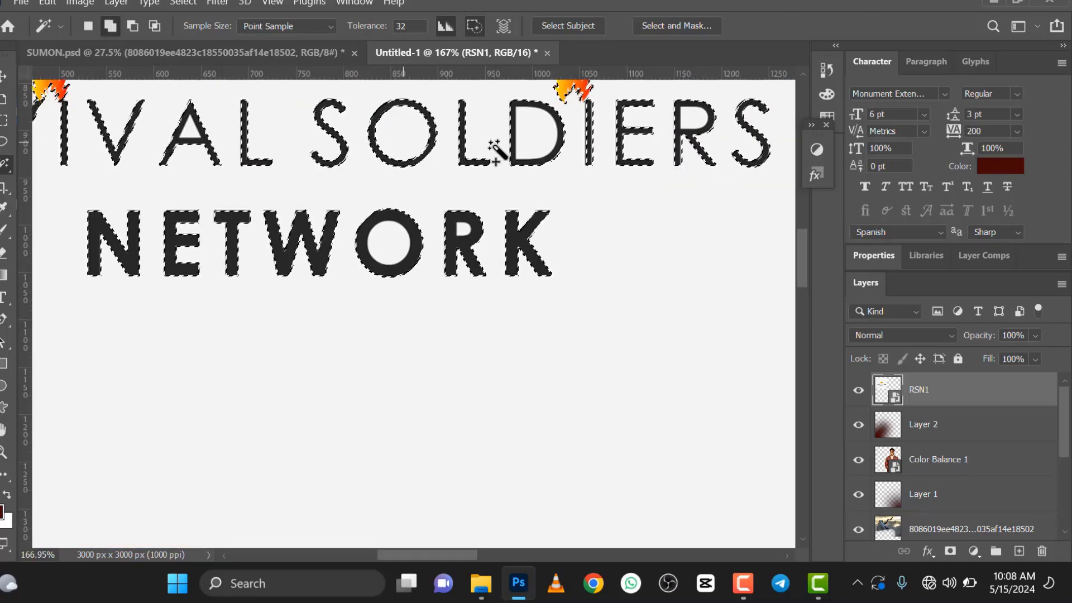
click(534, 136)
click(697, 121)
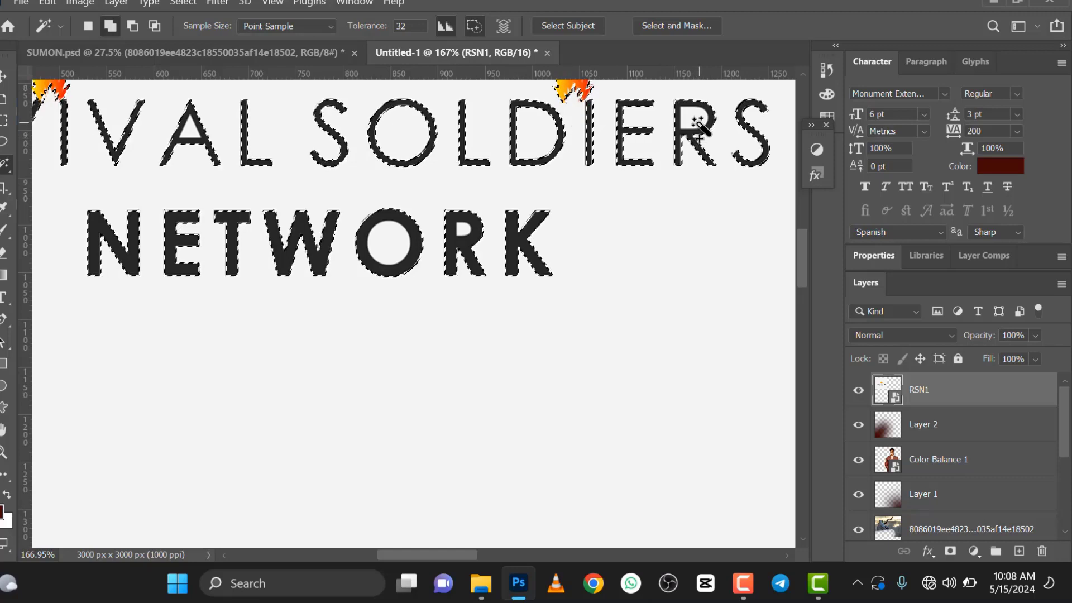
click(425, 240)
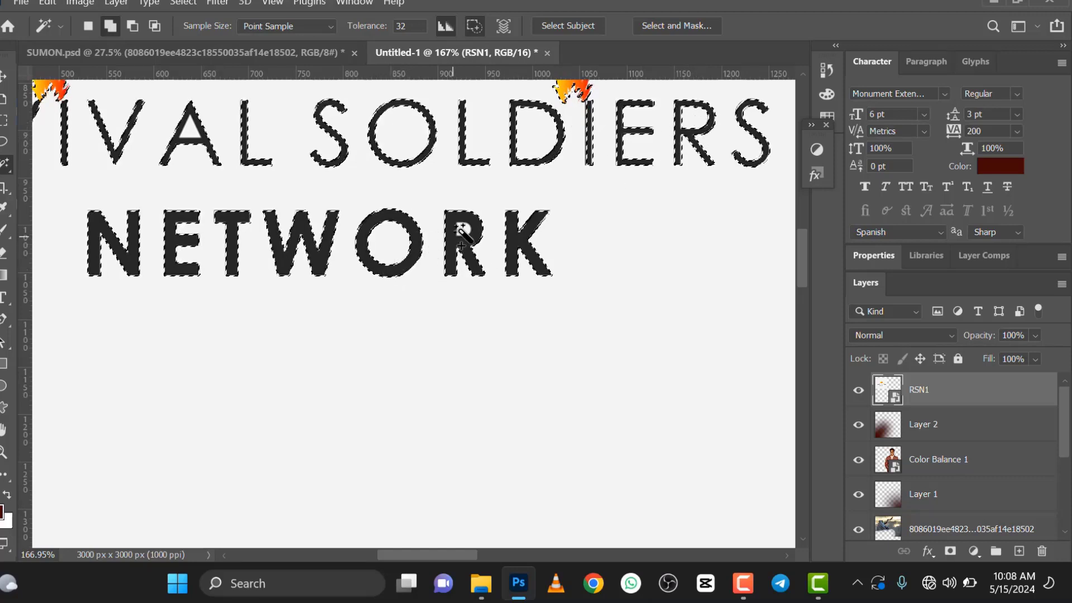
click(461, 230)
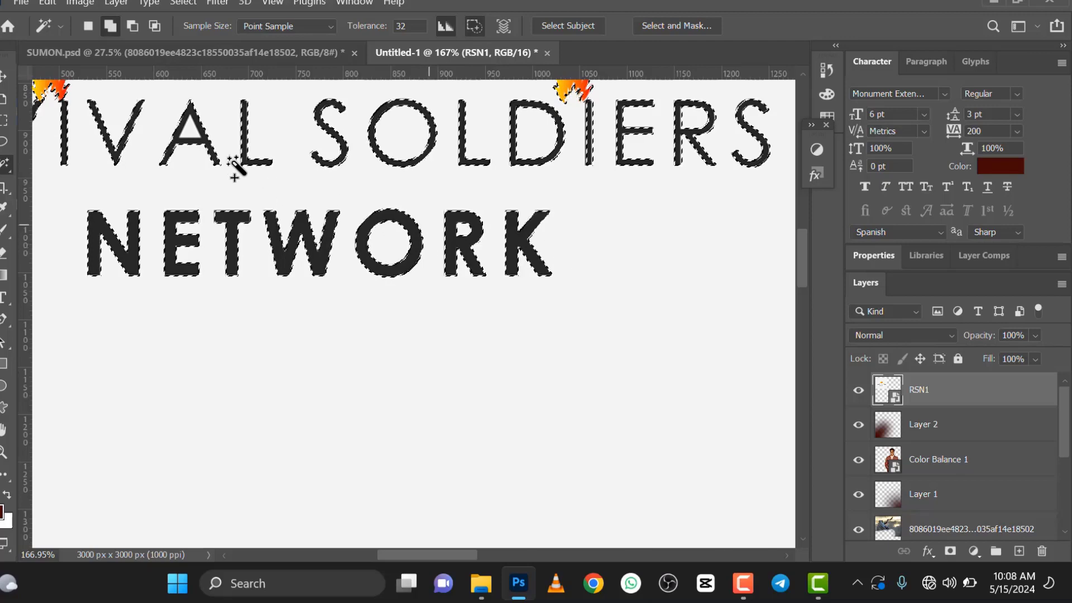
click(193, 128)
scroll(576, 283, down, 5)
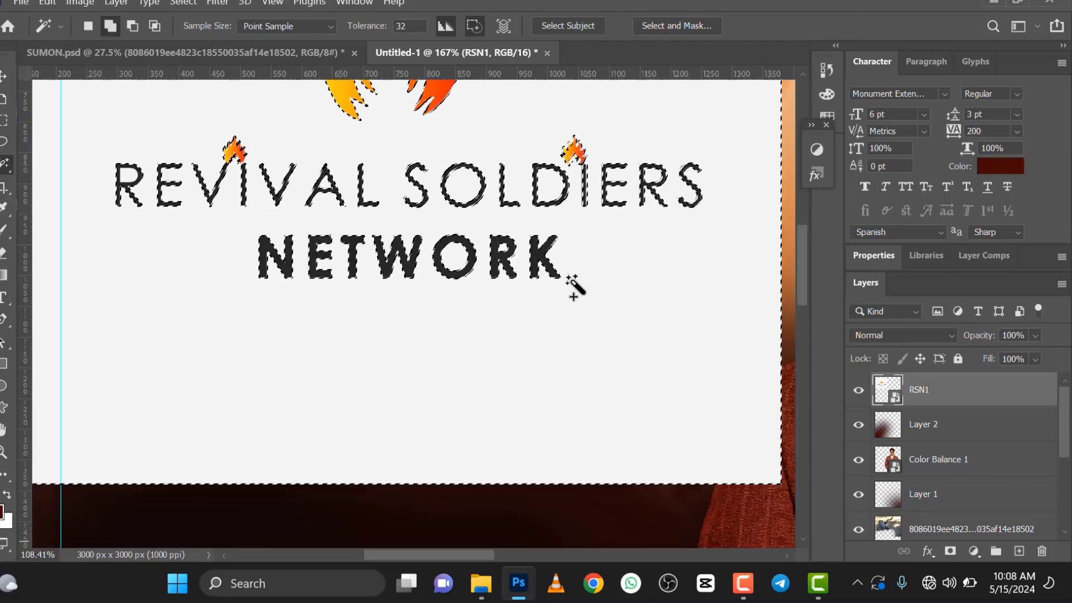
scroll(282, 231, up, 5)
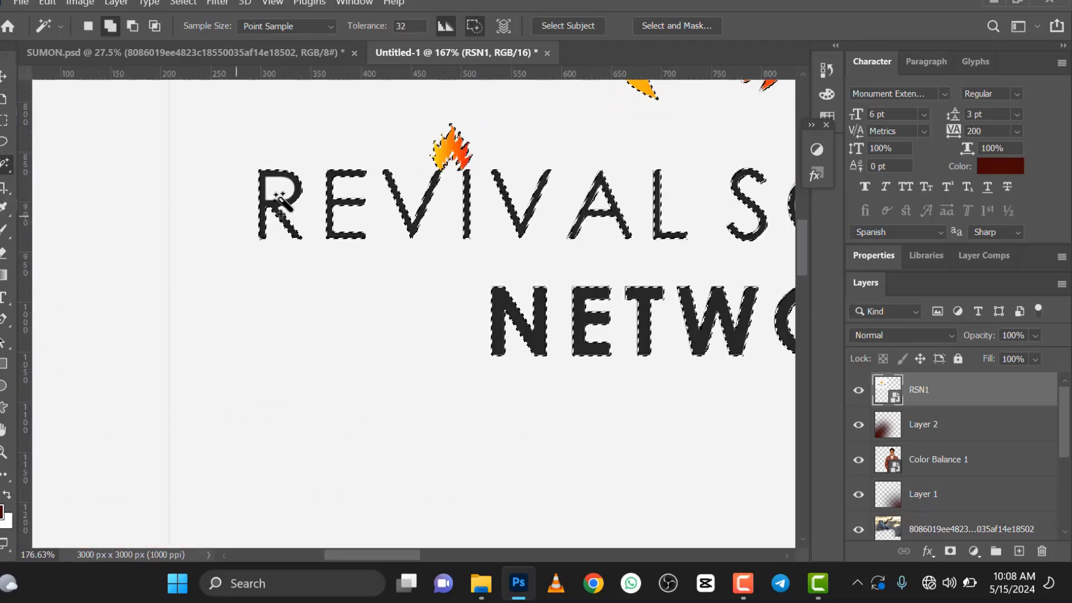
Step: Invert the selection, mask the RSN1 layer so only the logo artwork shows, and convert it to a smart object
right_click(328, 289)
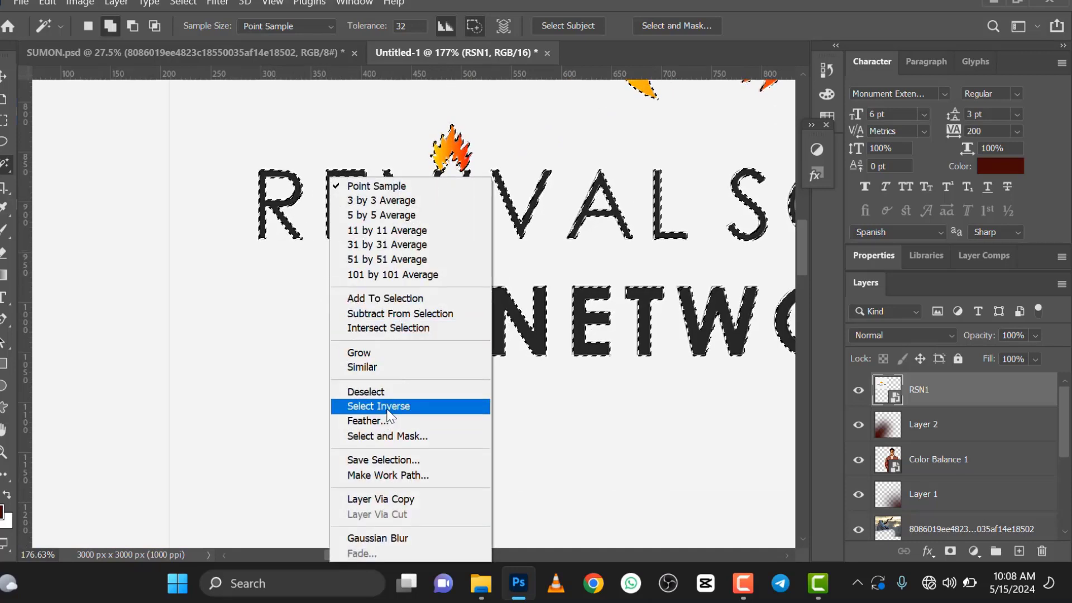
click(388, 408)
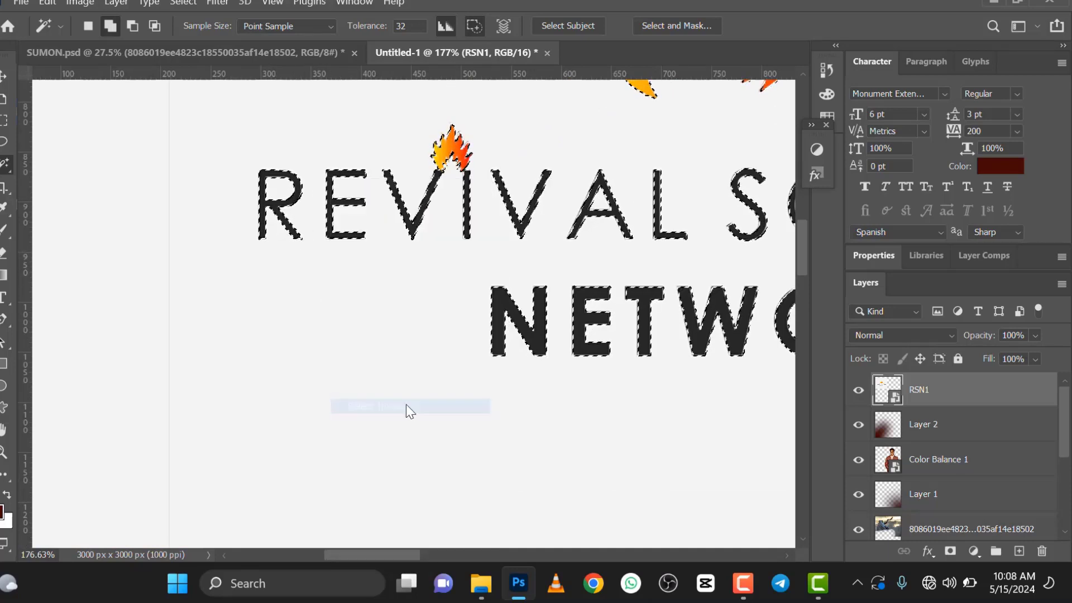
click(951, 553)
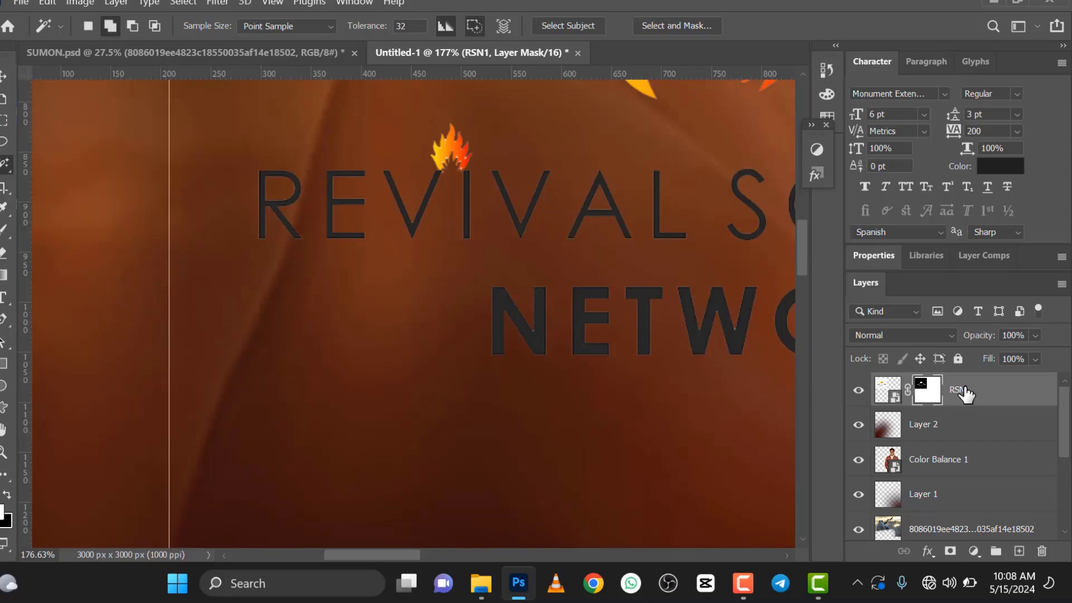
right_click(965, 394)
click(770, 194)
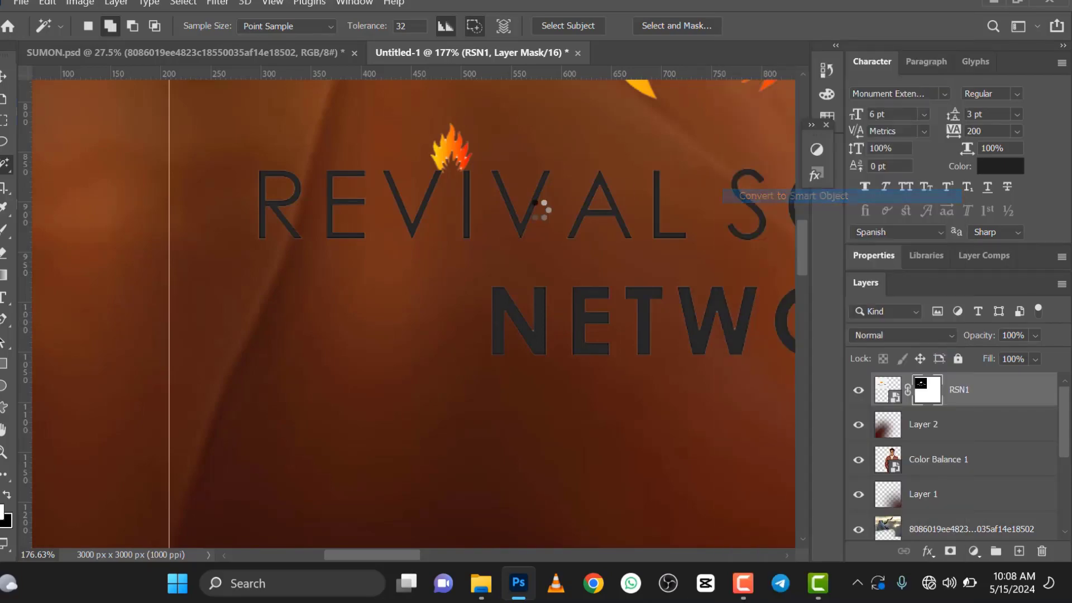
Step: Move the cut-out logo slightly right and up beside the man, and activate the Horizontal Type Tool
scroll(381, 240, down, 6)
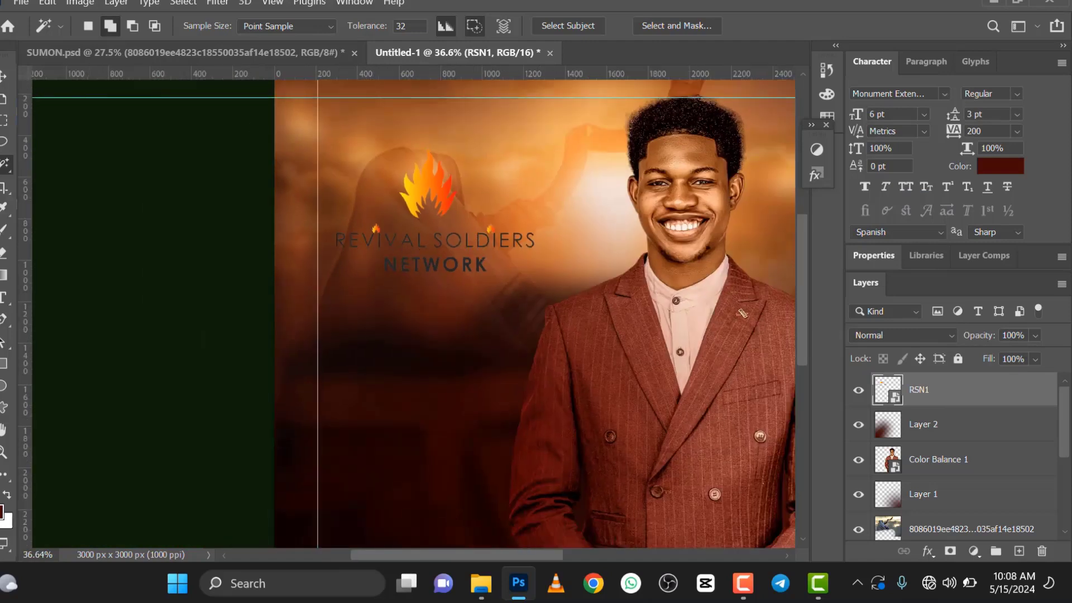
click(3, 76)
drag(451, 190, 480, 182)
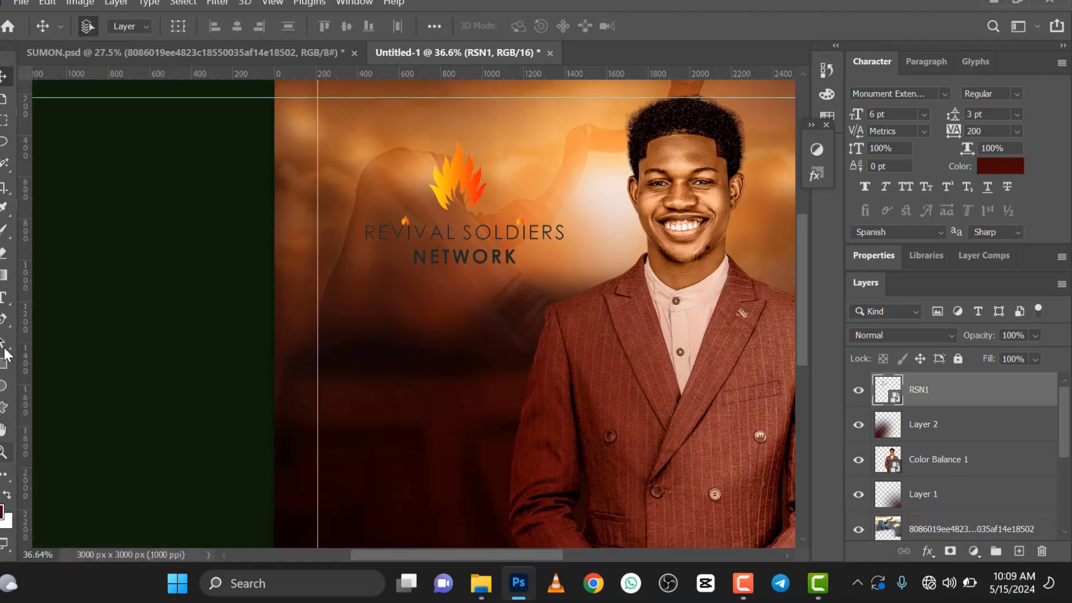
key(t)
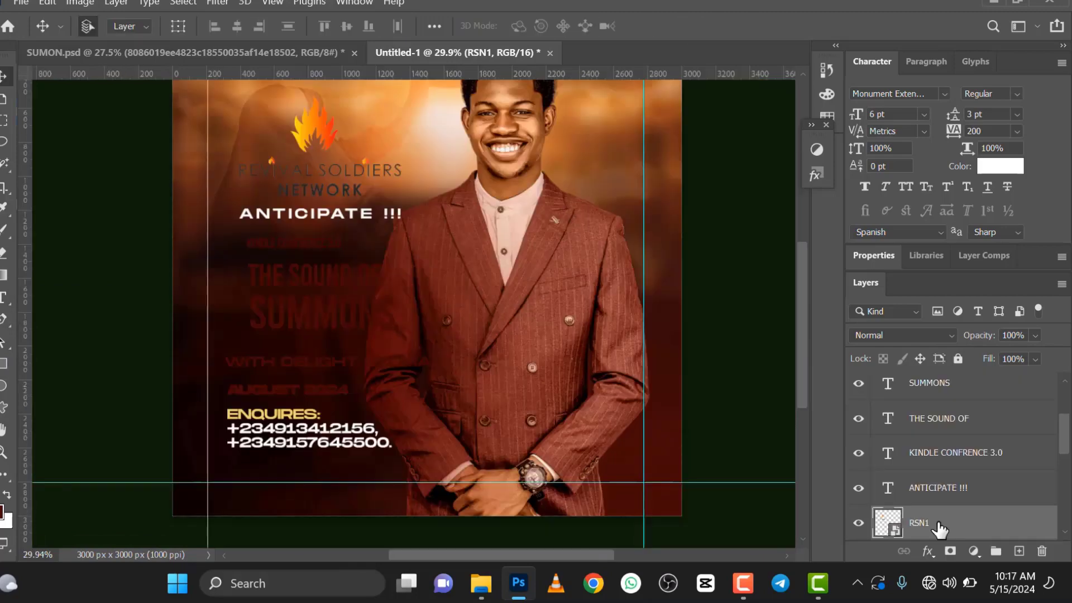
Step: Apply a white Color Overlay to the RSN1 logo layer with Normal blending at 100% opacity
right_click(939, 527)
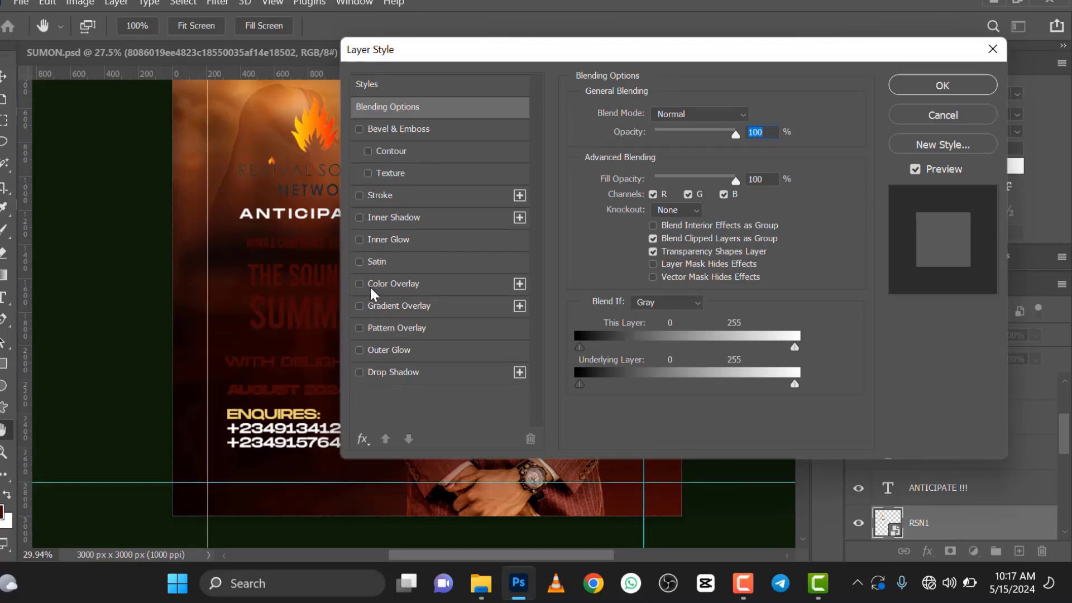
click(370, 284)
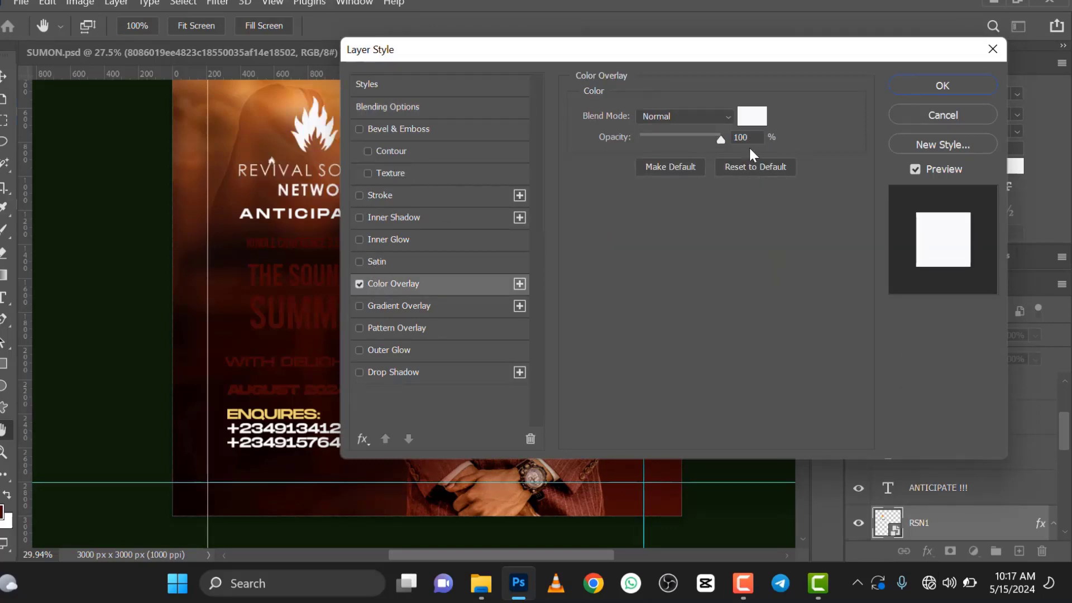
click(899, 88)
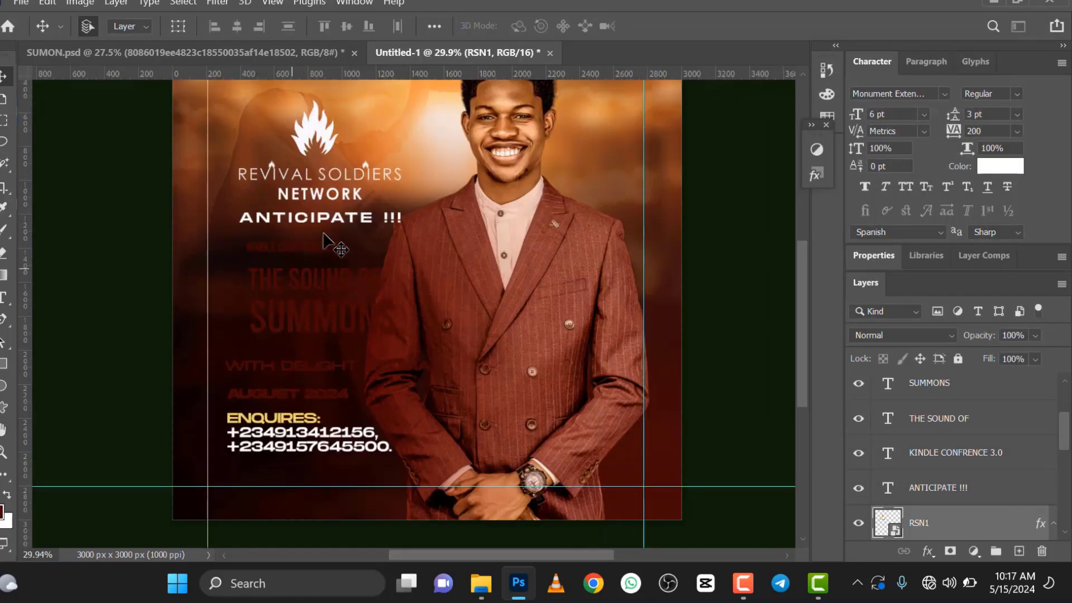
Step: Nudge the ANTICIPATE !!! text slightly left and scale the logo above it to 77.86%
click(314, 221)
drag(314, 221, 309, 222)
click(324, 177)
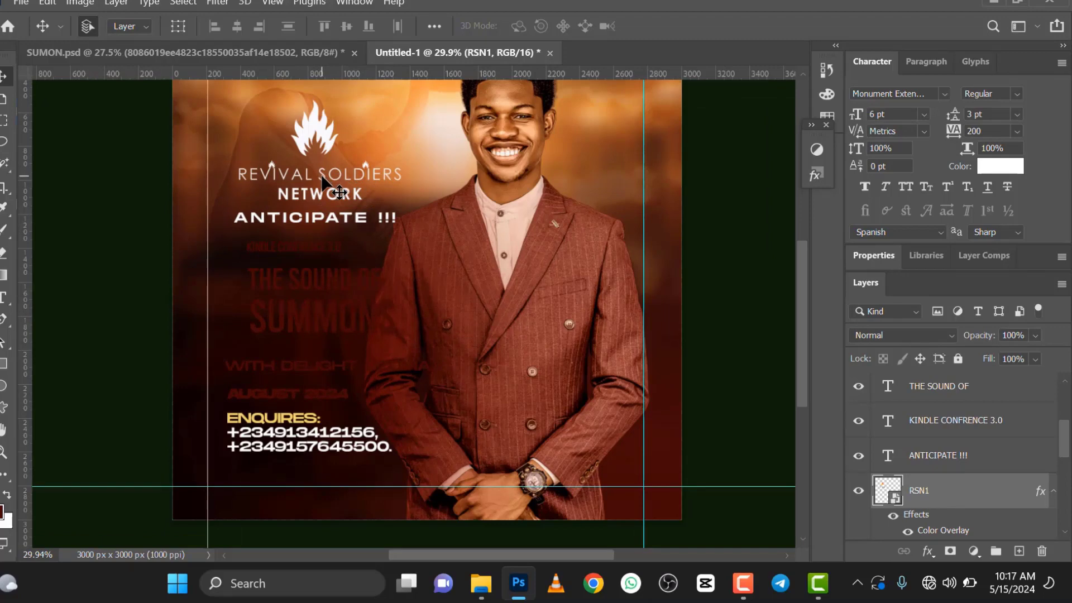
key(ctrl+t)
scroll(349, 206, down, 3)
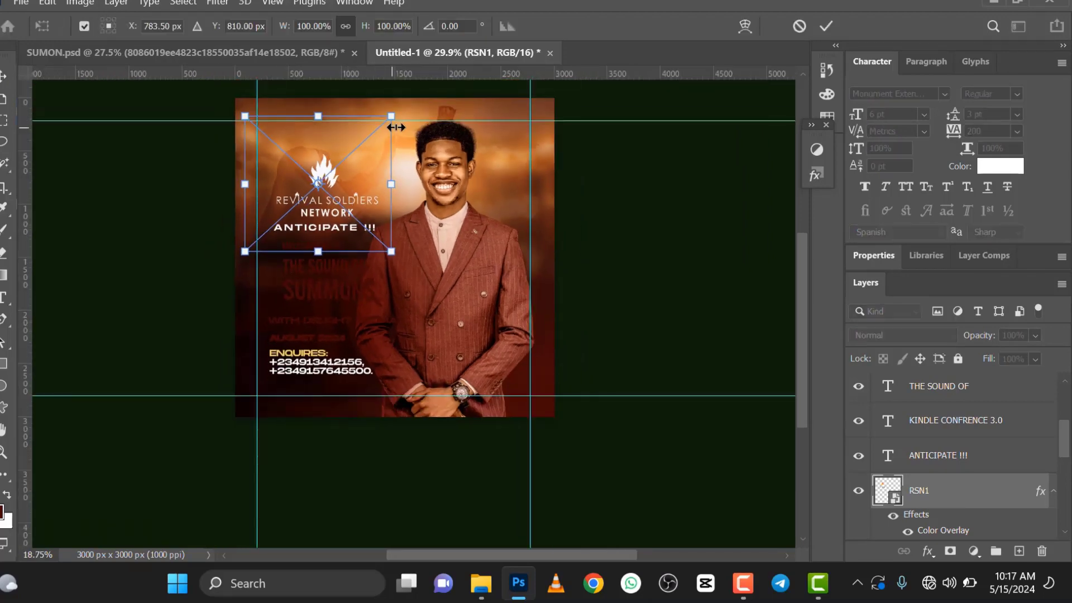
drag(379, 128, 323, 181)
click(823, 28)
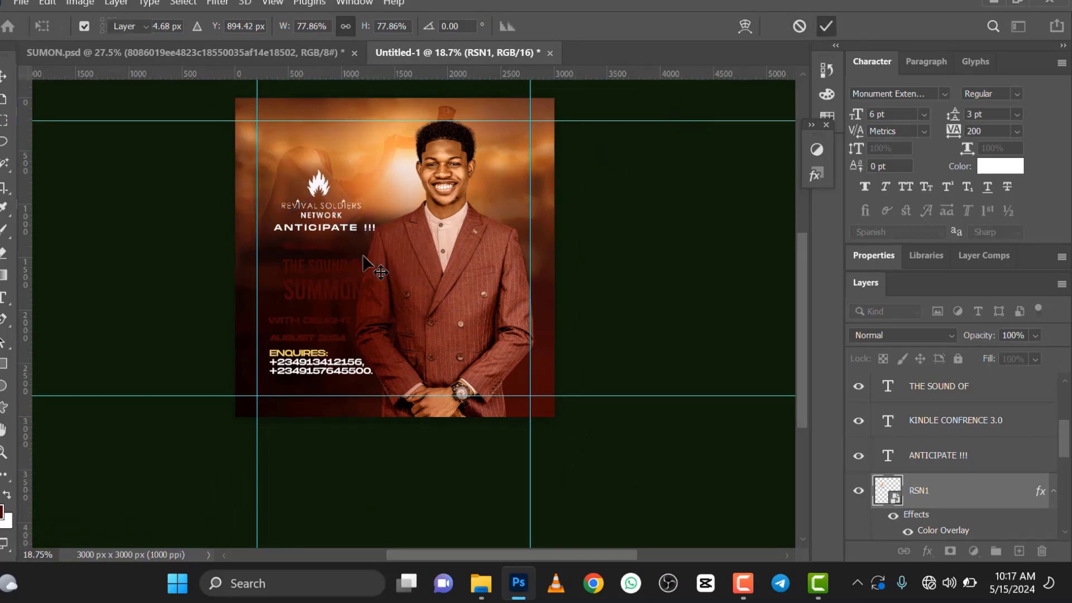
Step: Scale the KINDLE CONFRENCE 3.0 text up to 177.38% beneath the ANTICIPATE !!! line
scroll(323, 243, up, 3)
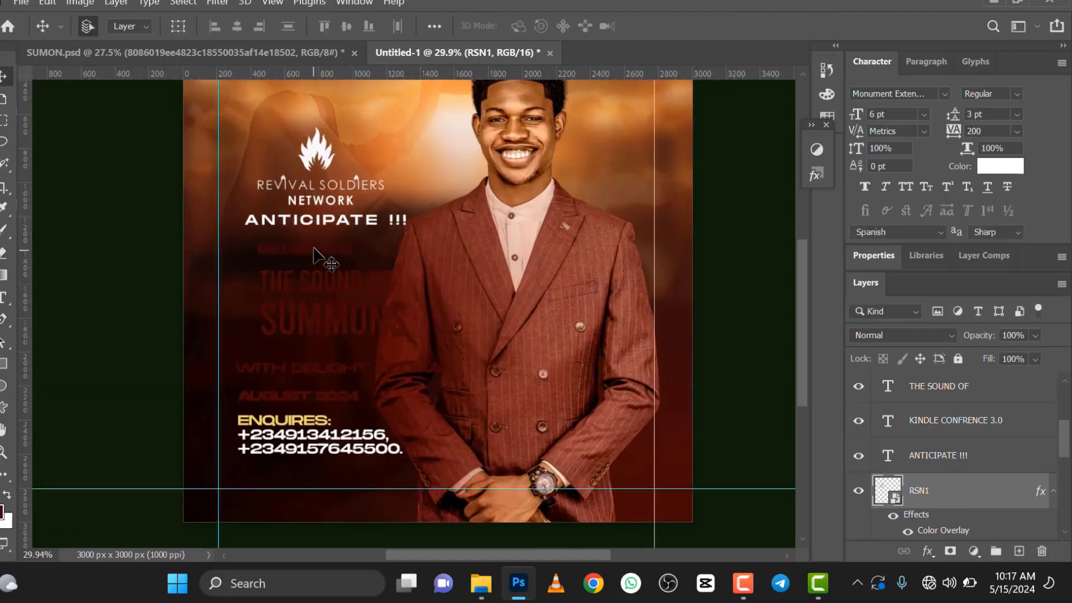
click(314, 248)
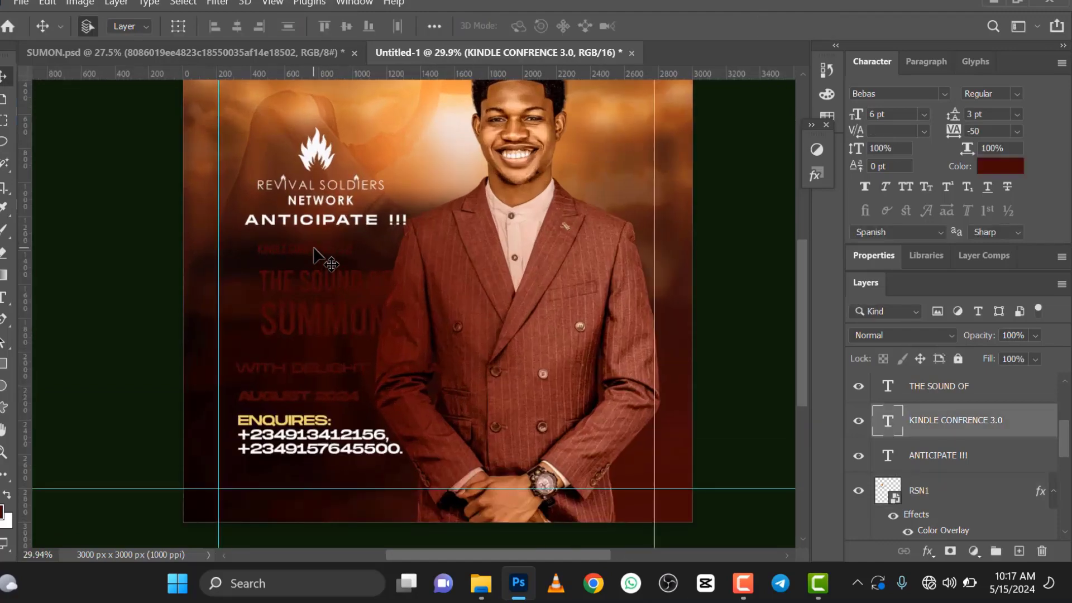
key(ctrl+t)
drag(399, 223, 401, 223)
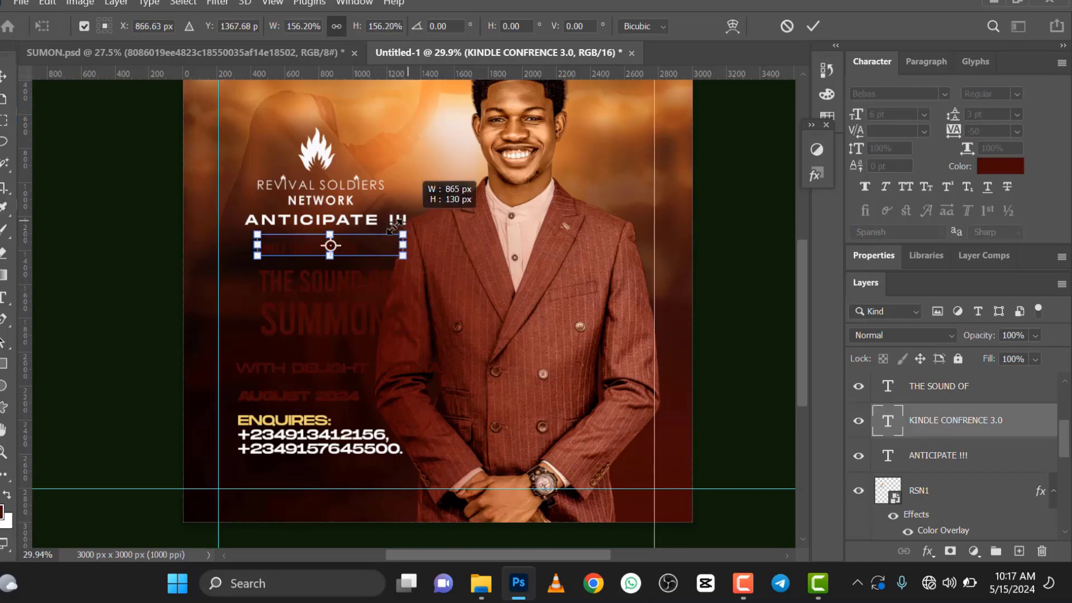
drag(259, 257, 223, 268)
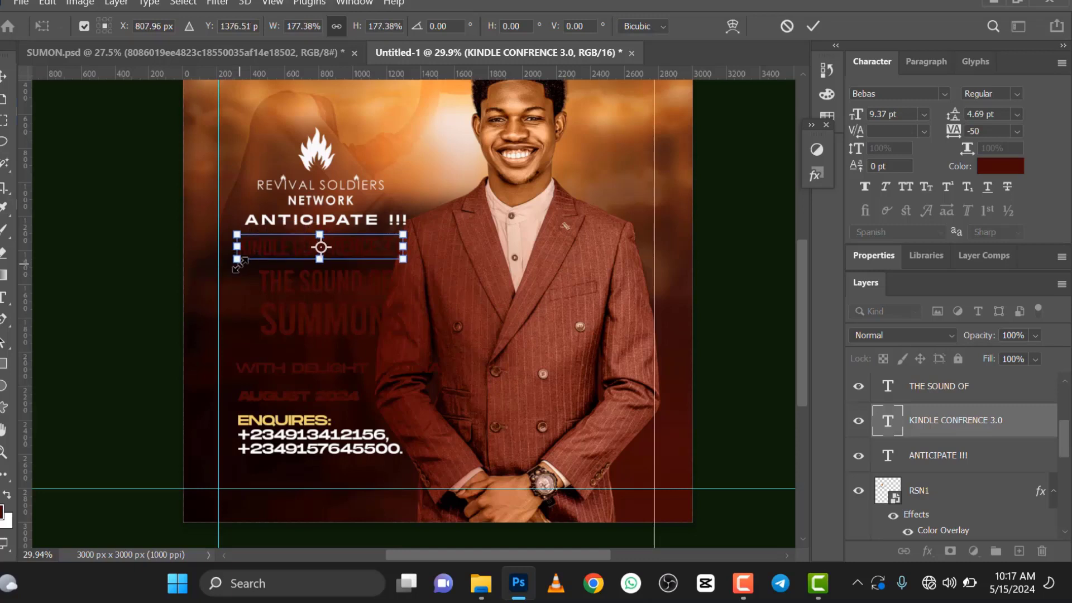
click(816, 23)
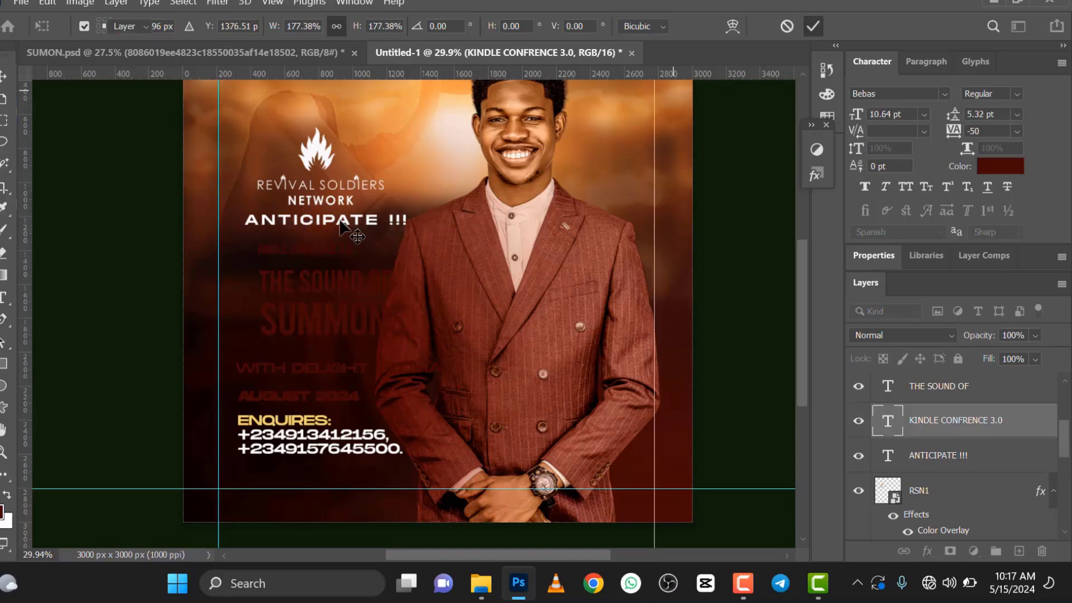
Step: Place the parchment image 5cc8483ee74e79409f38f60bb22b9ec4 as an embedded layer directly above the ANTICIPATE !!! layer
click(940, 461)
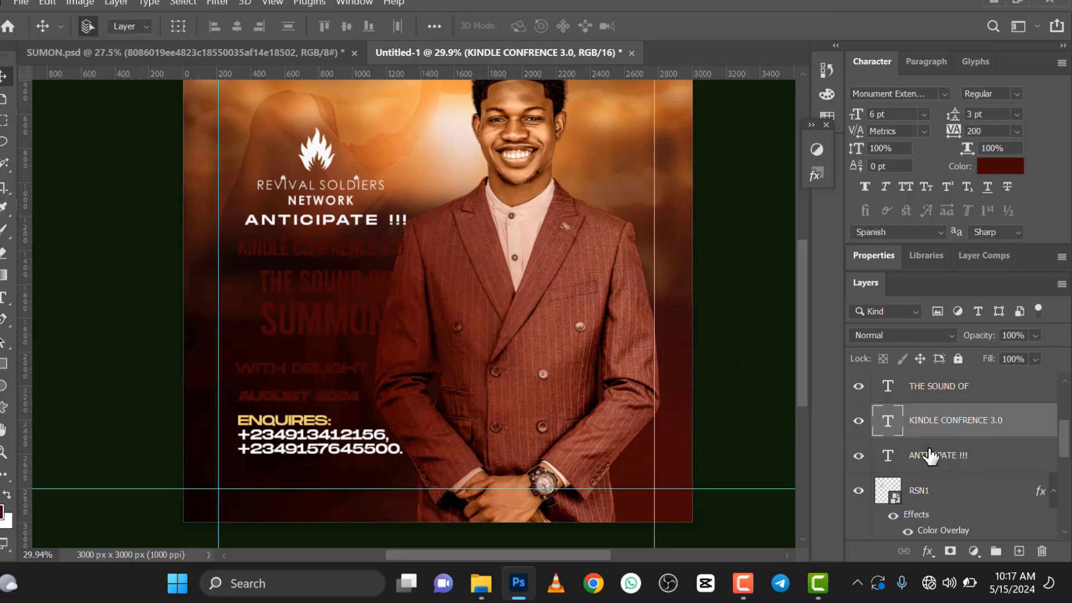
click(927, 455)
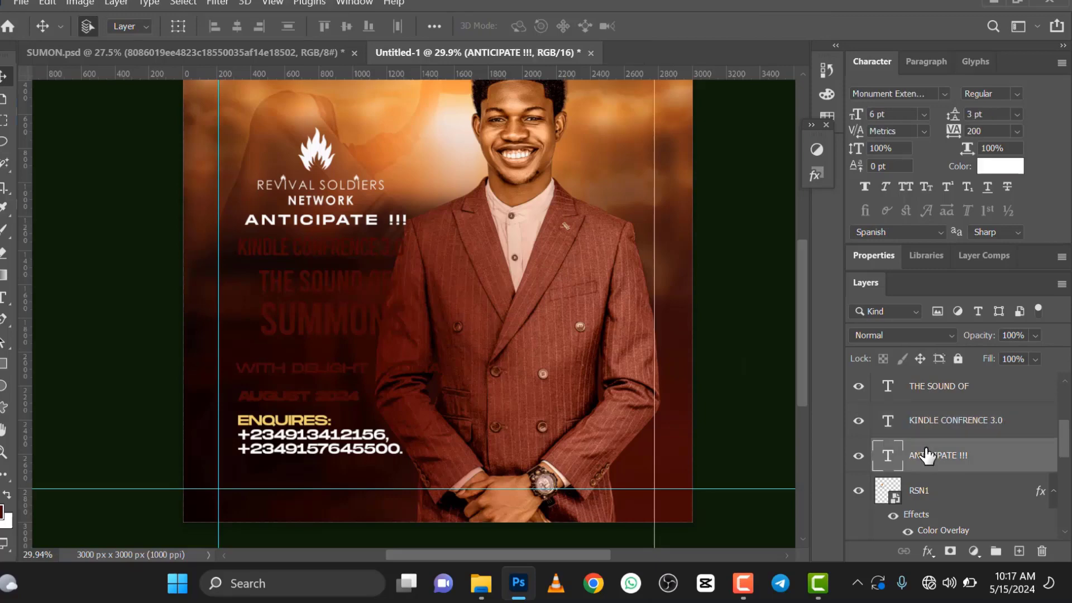
click(21, 3)
click(70, 324)
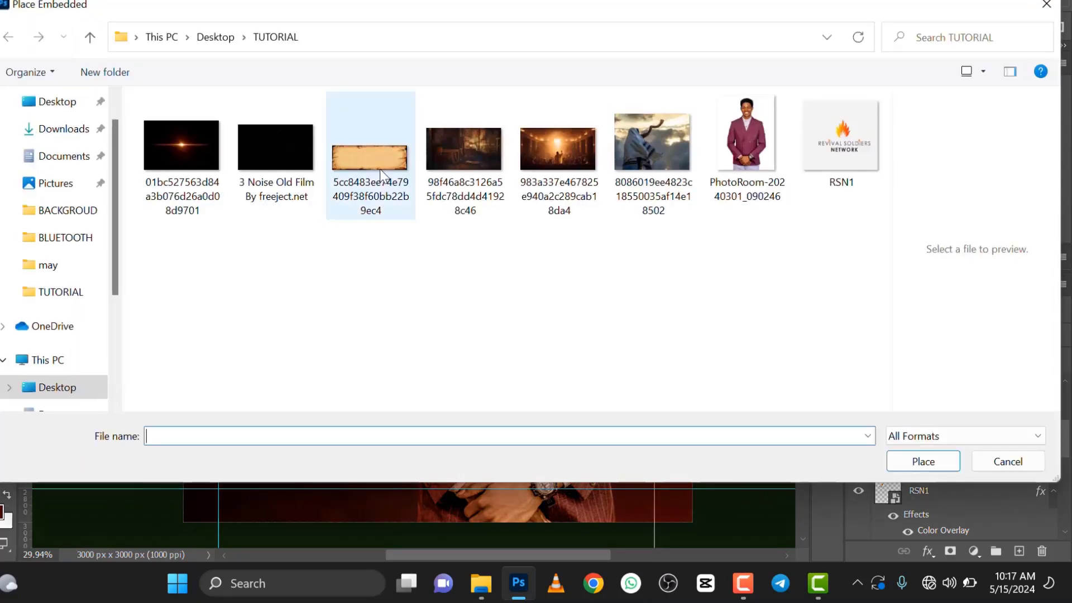
click(380, 169)
click(927, 461)
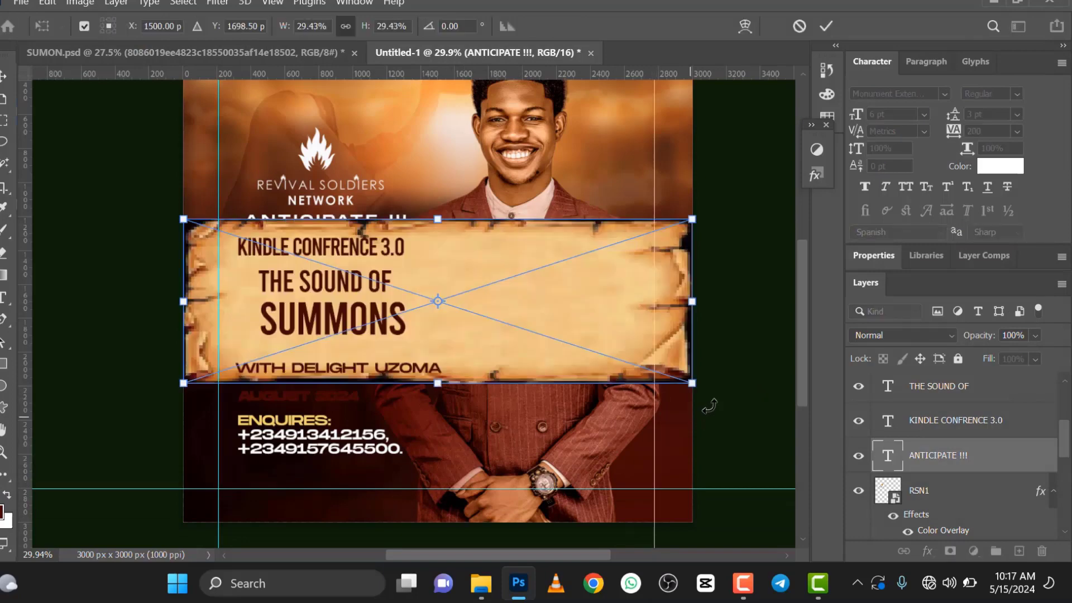
Step: Scale the parchment to 12.08% width and 6.47% height and position it as a banner behind the KINDLE CONFRENCE 3.0 text
drag(560, 307, 357, 277)
scroll(348, 269, up, 2)
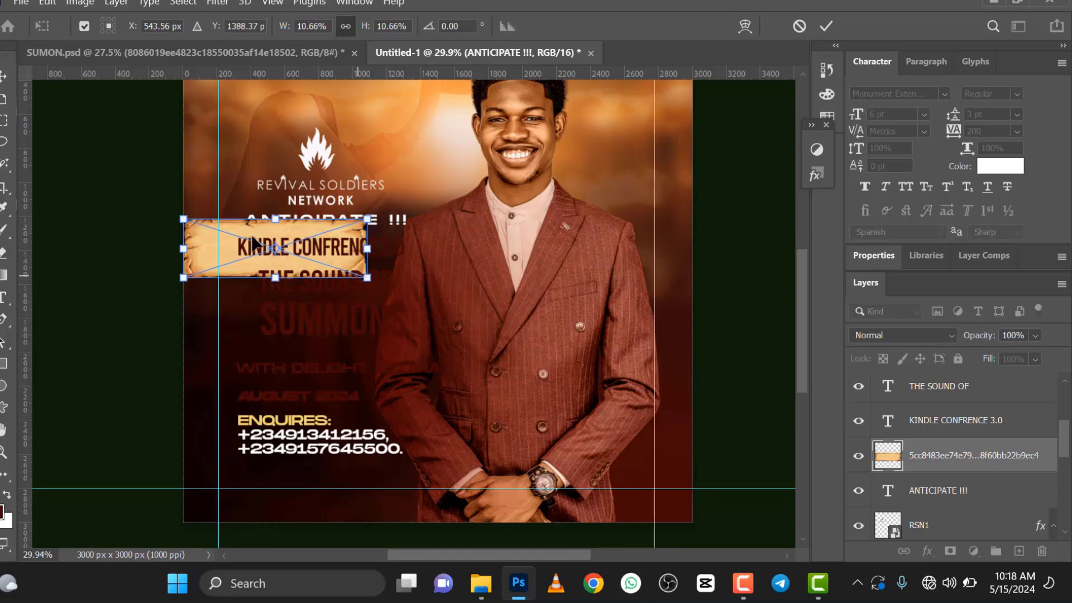
key(Return)
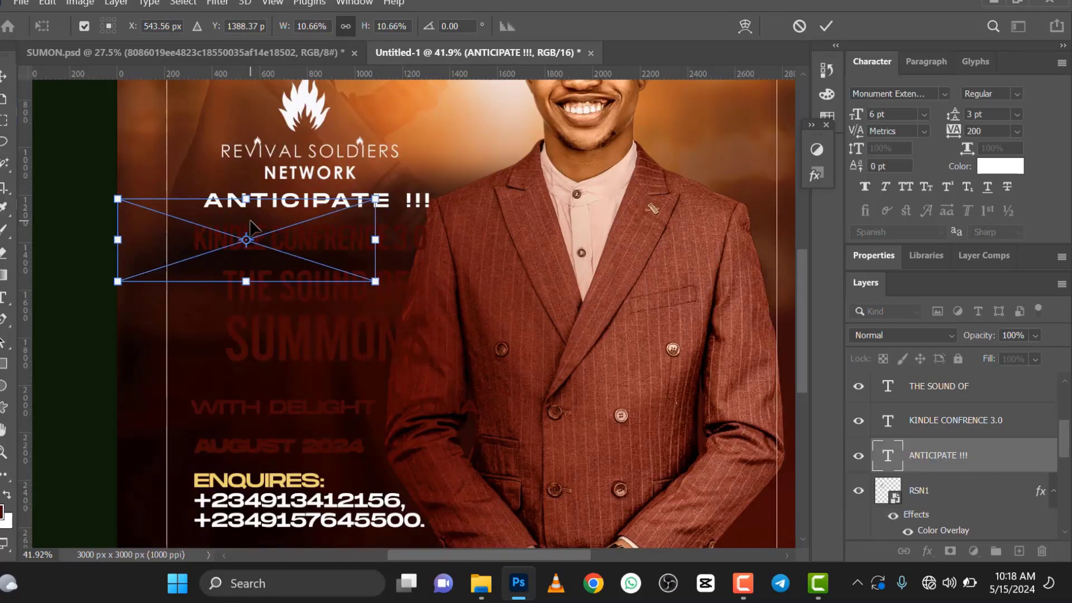
drag(258, 224, 304, 231)
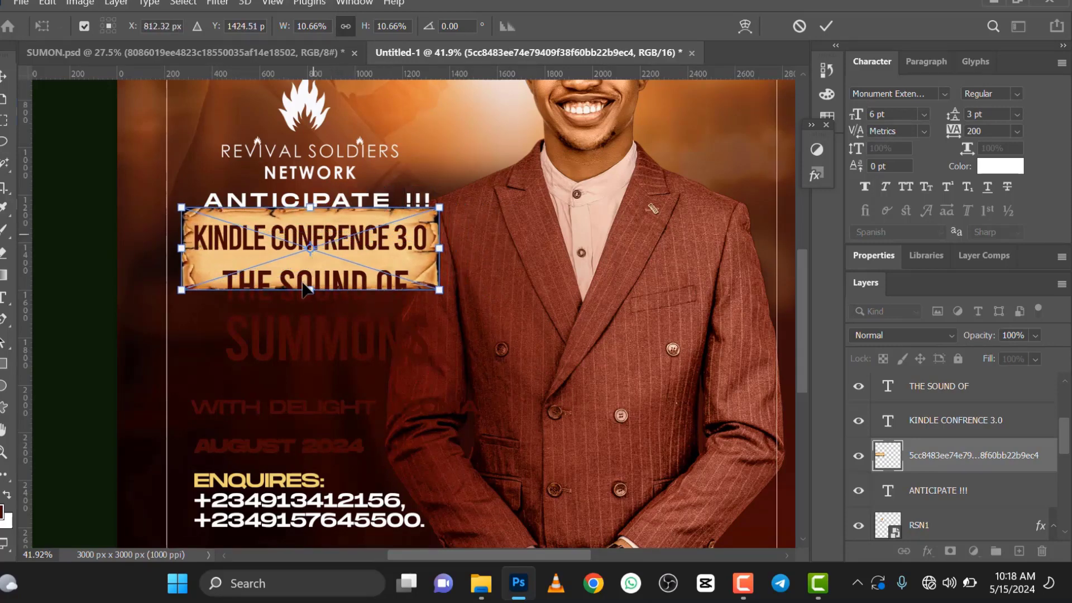
drag(313, 275, 361, 257)
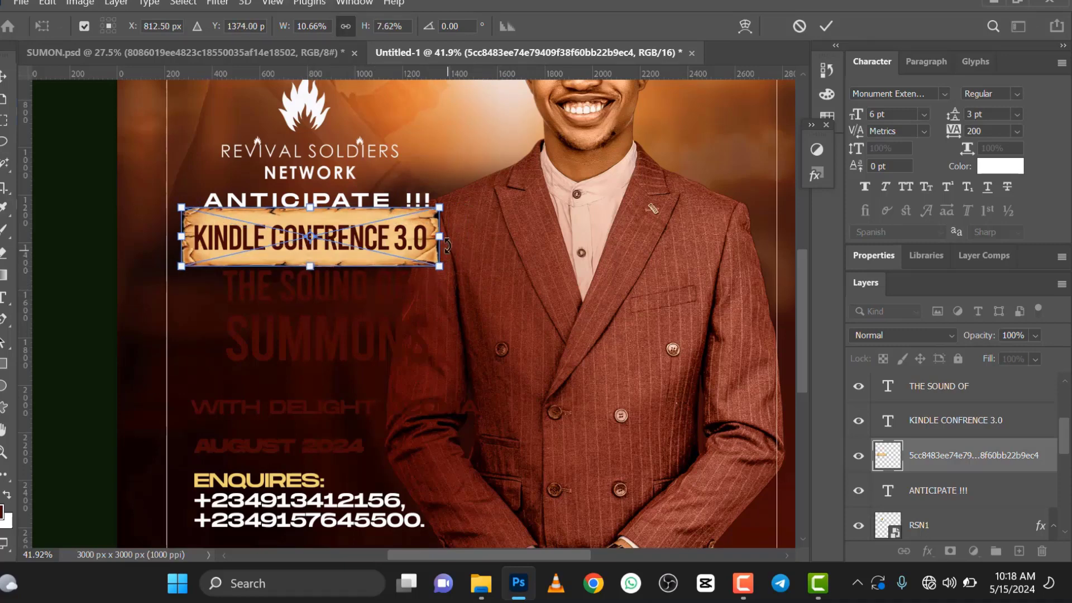
drag(437, 237, 473, 236)
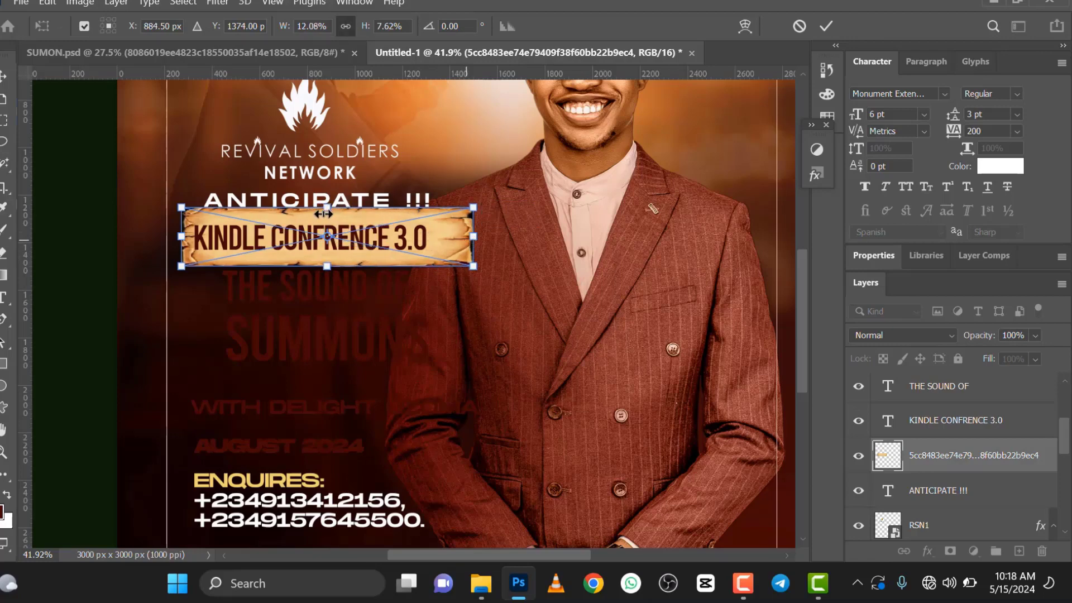
drag(325, 212, 325, 215)
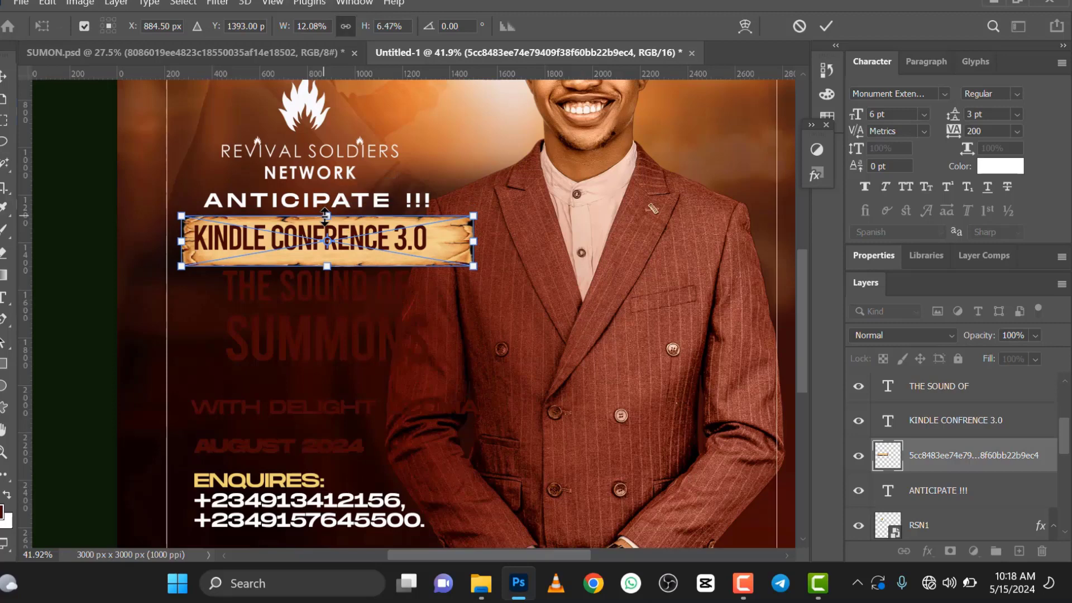
click(827, 26)
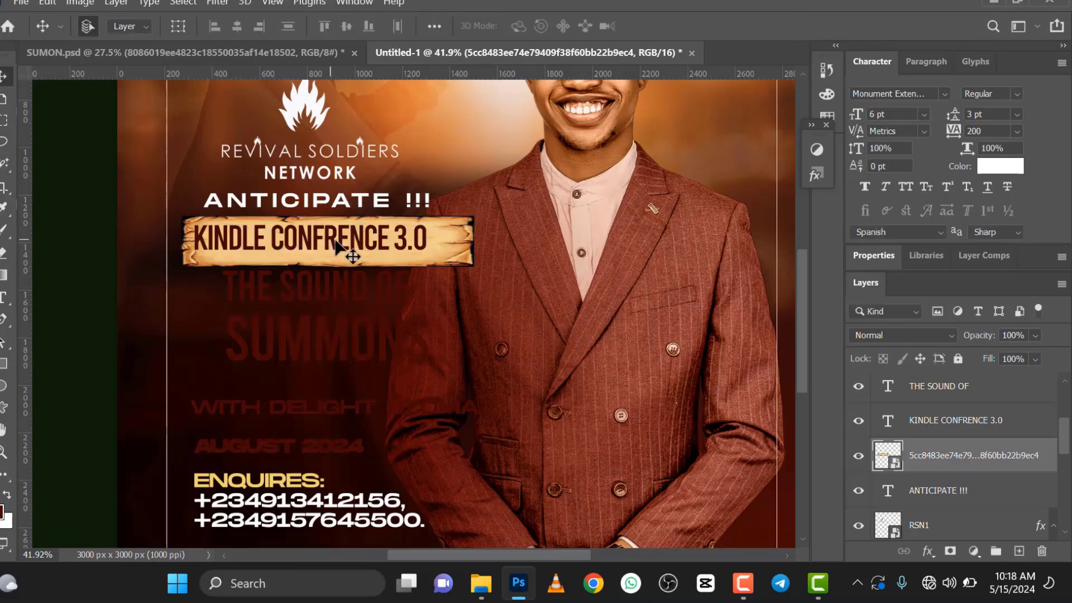
Step: Align the KINDLE CONFRENCE 3.0 text and the parchment banner on their horizontal and vertical centers
click(966, 422)
ctrl+click(956, 425)
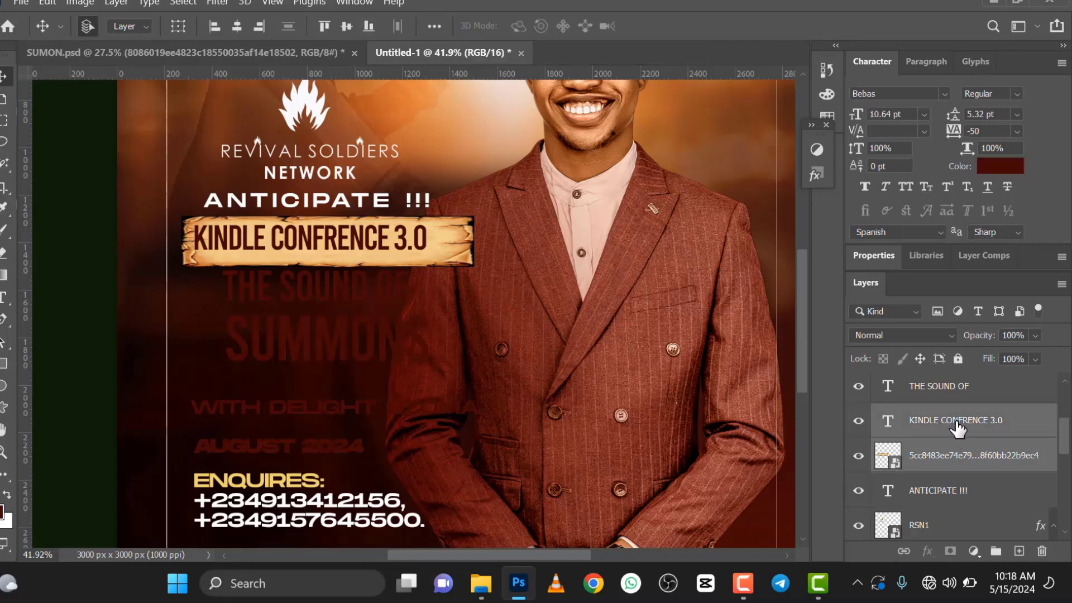
click(237, 25)
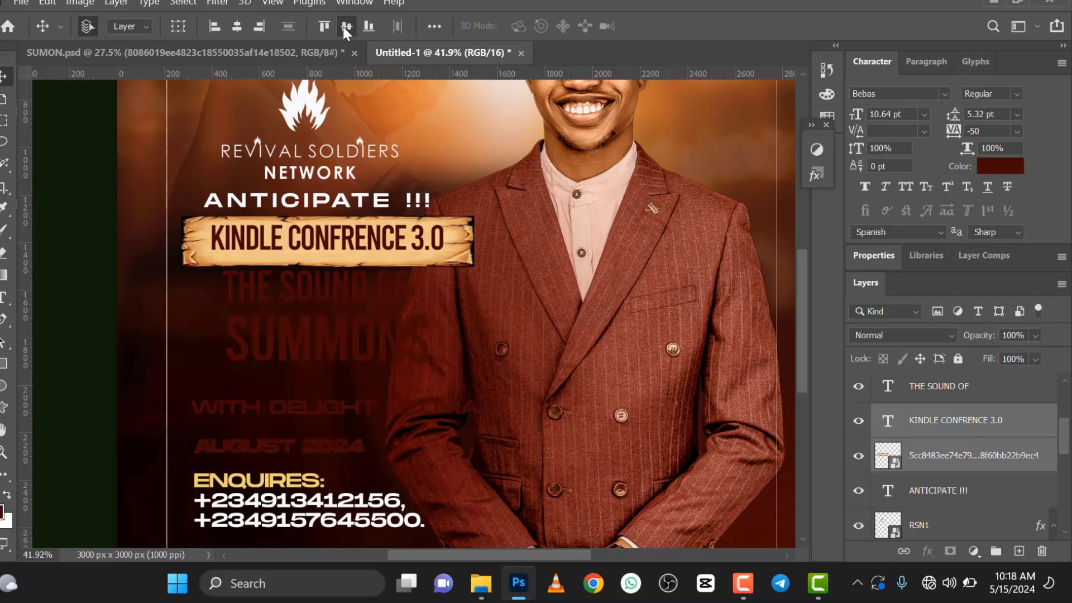
click(343, 27)
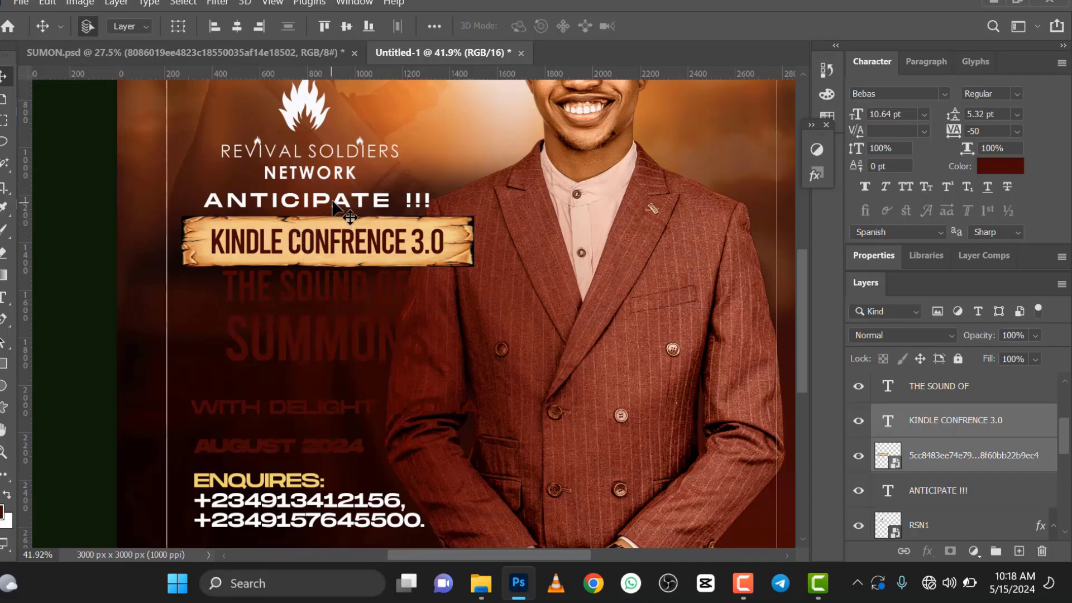
Step: Nudge the ANTICIPATE !!! text slightly right and scale it down to 76.52%
drag(337, 203, 343, 203)
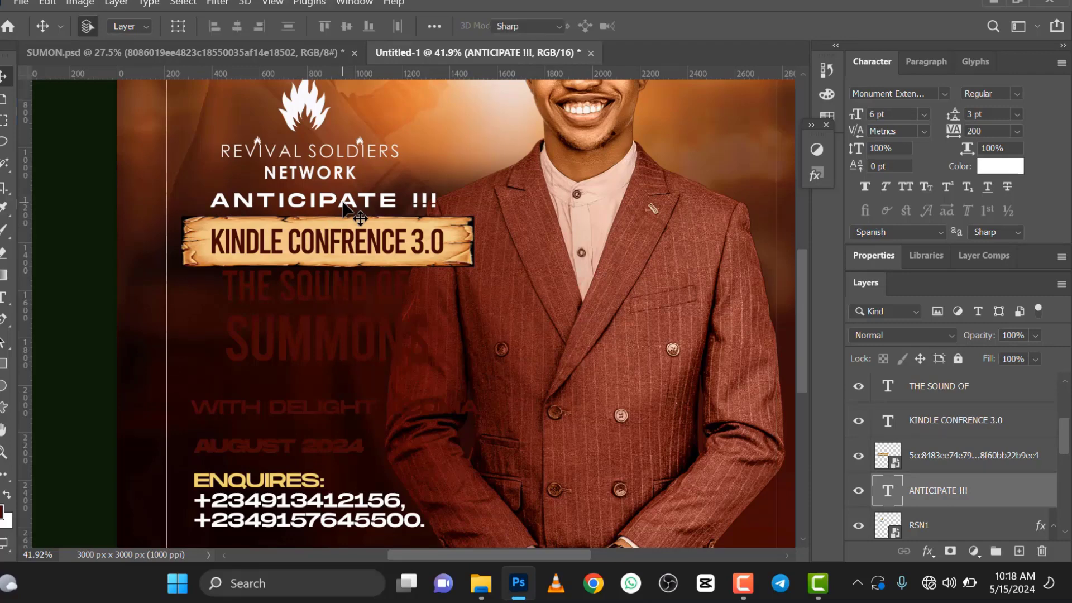
double_click(343, 202)
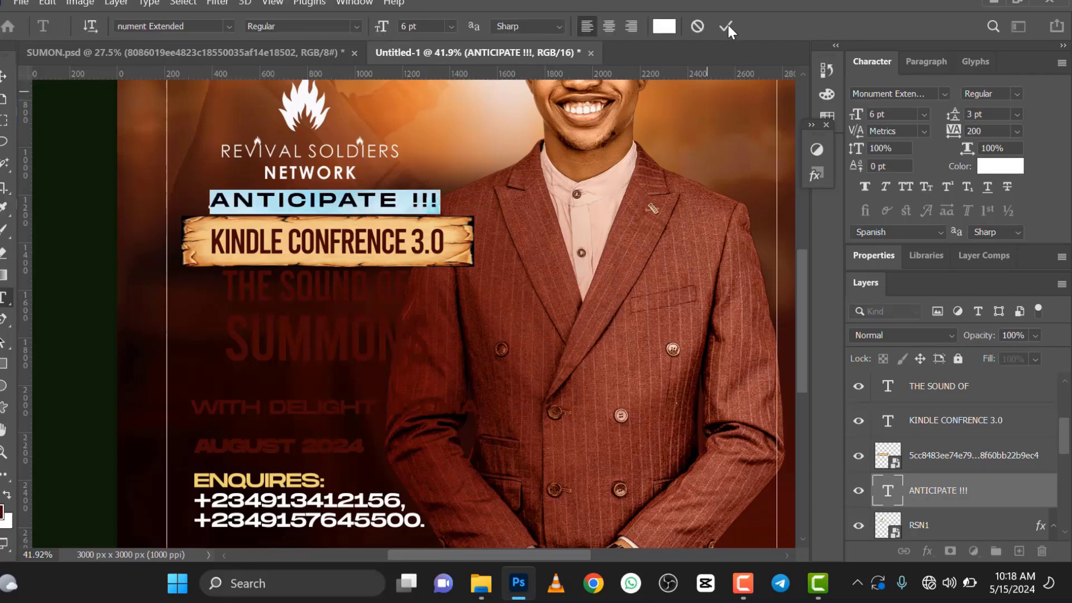
click(701, 32)
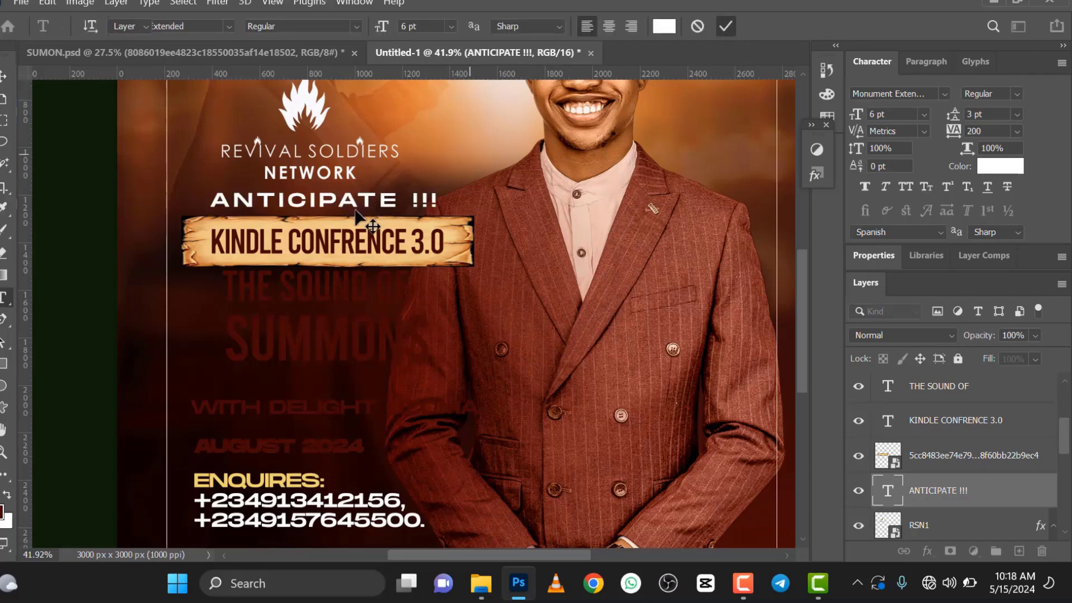
key(ctrl+t)
drag(440, 187, 391, 192)
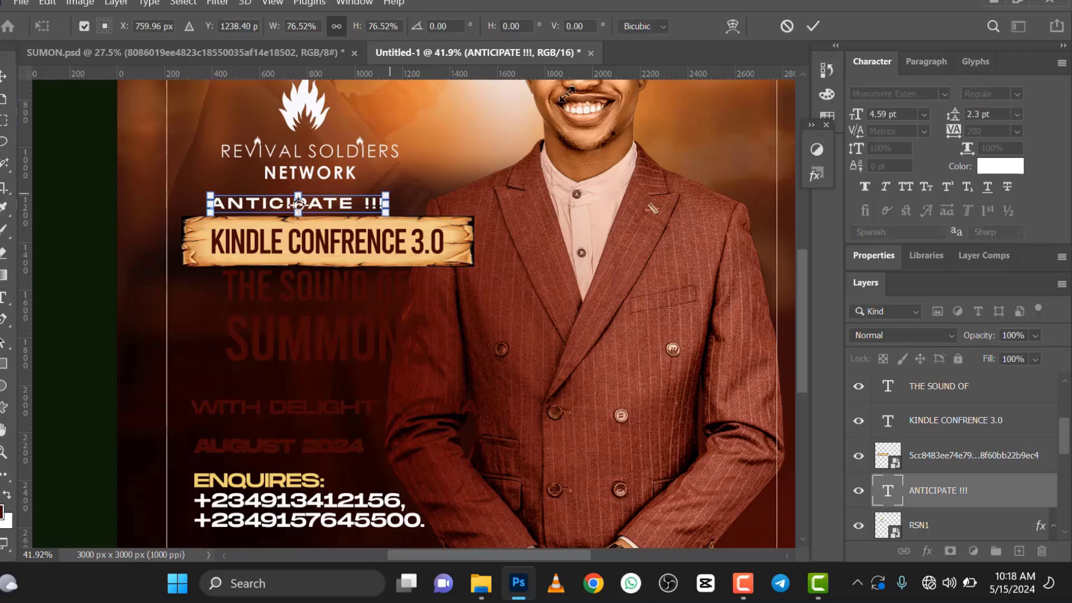
click(815, 27)
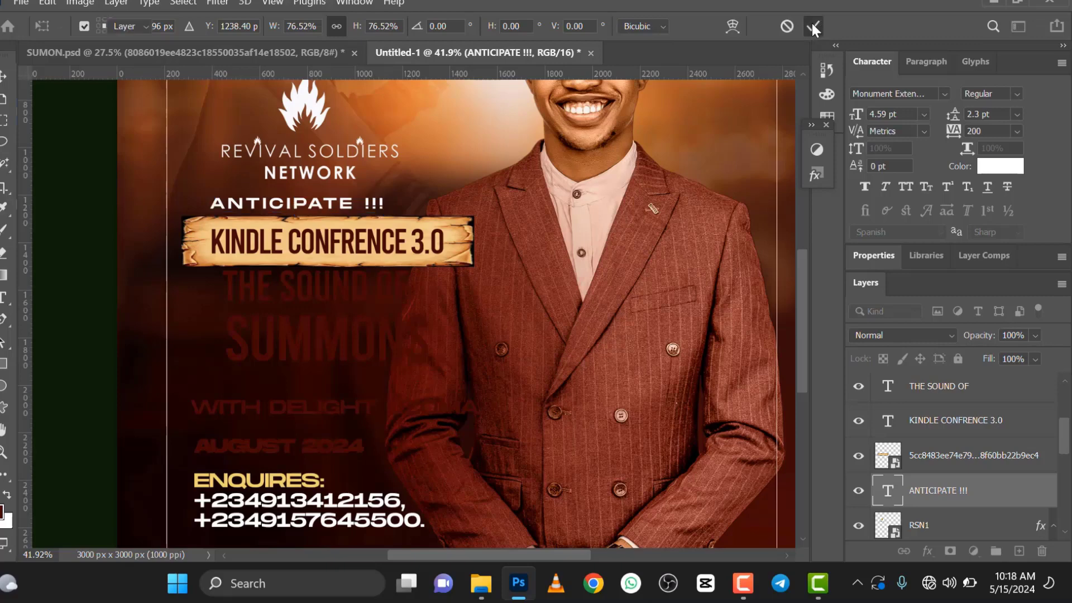
Step: Align the RSN1 logo, the ANTICIPATE !!! text and the parchment banner on their horizontal centers
shift+click(923, 527)
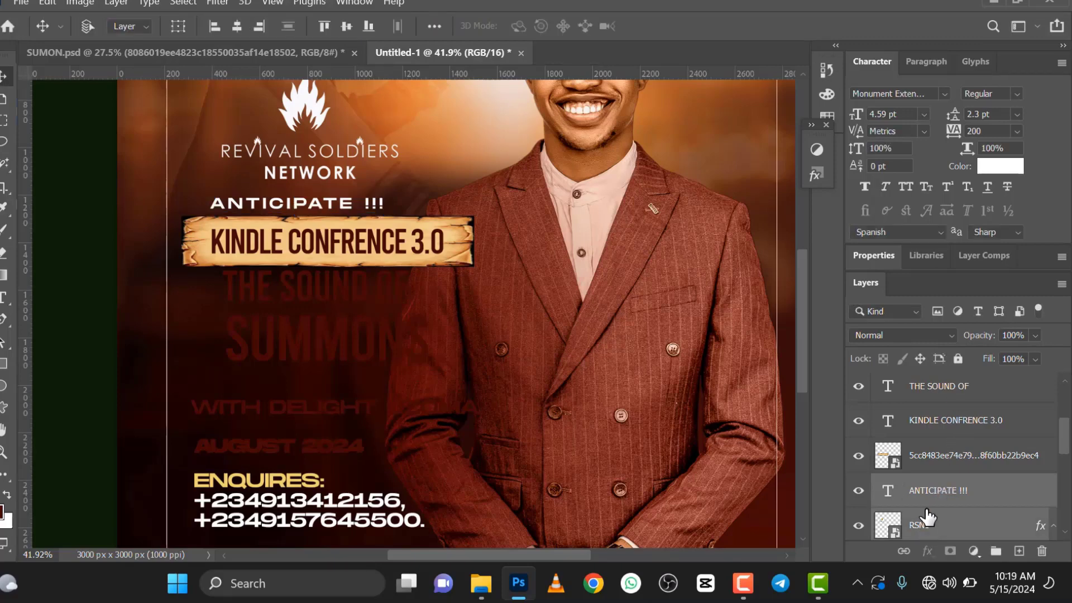
shift+click(924, 453)
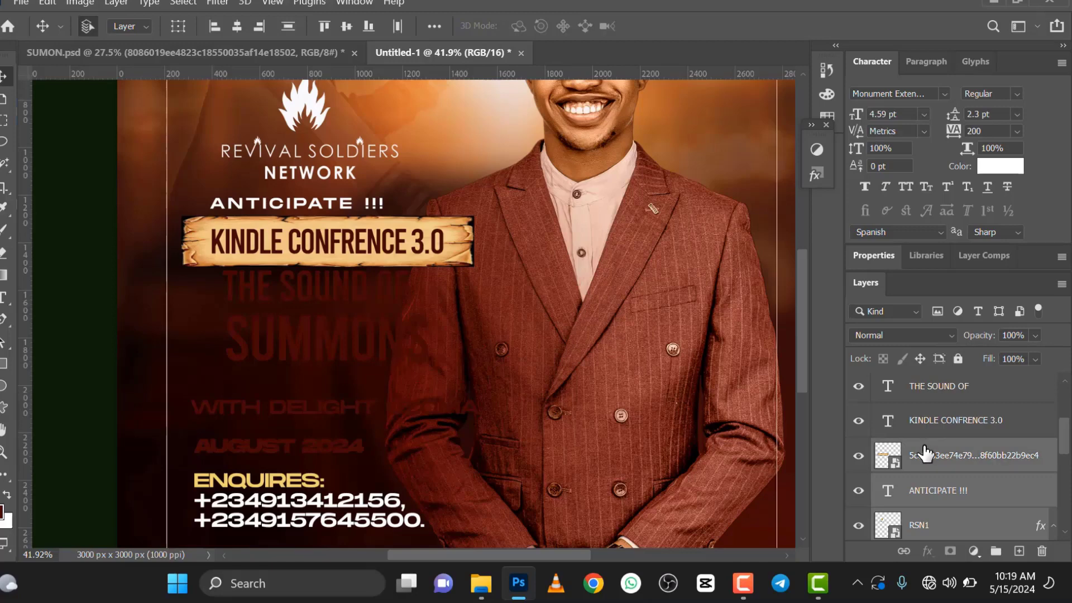
click(236, 26)
Step: Move THE SOUND OF text slightly left and down beneath the banner and scale it up to 160.27%
alt+scroll(330, 279, down, 4)
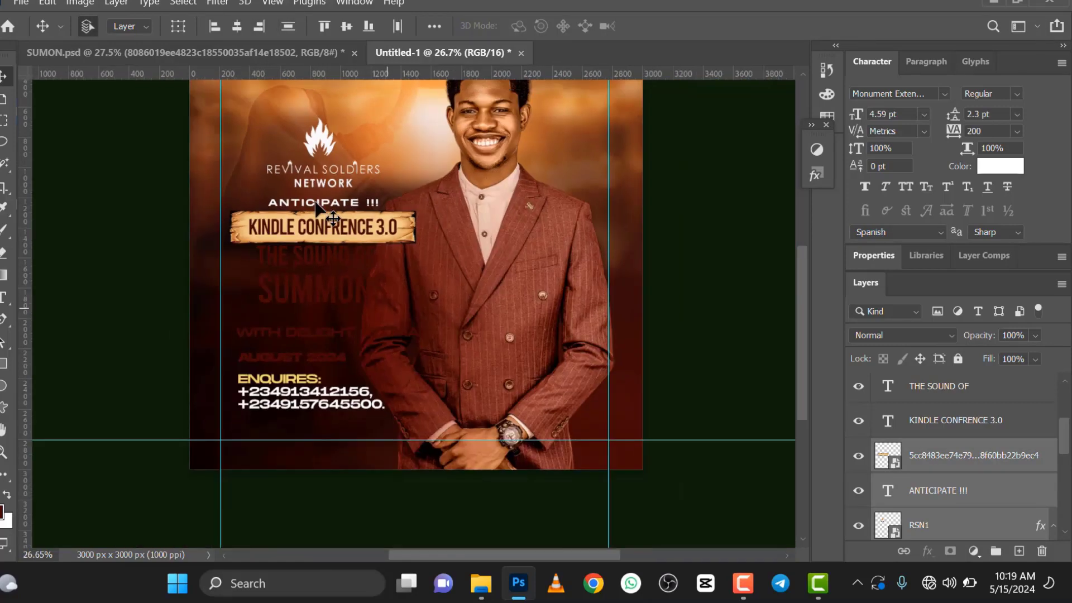
alt+scroll(329, 279, up, 3)
alt+scroll(324, 257, down, 2)
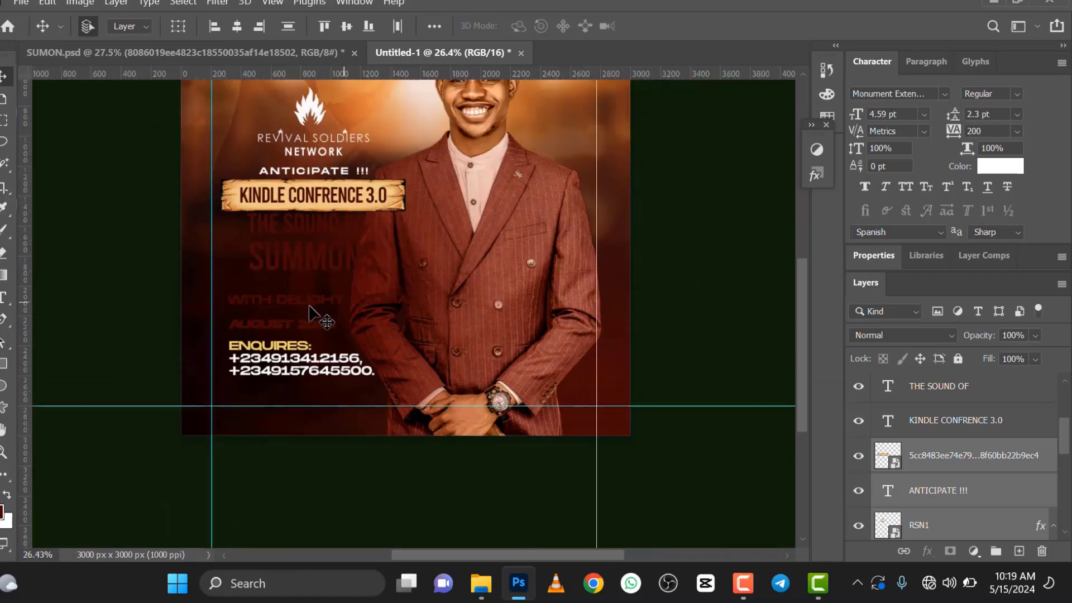
click(301, 237)
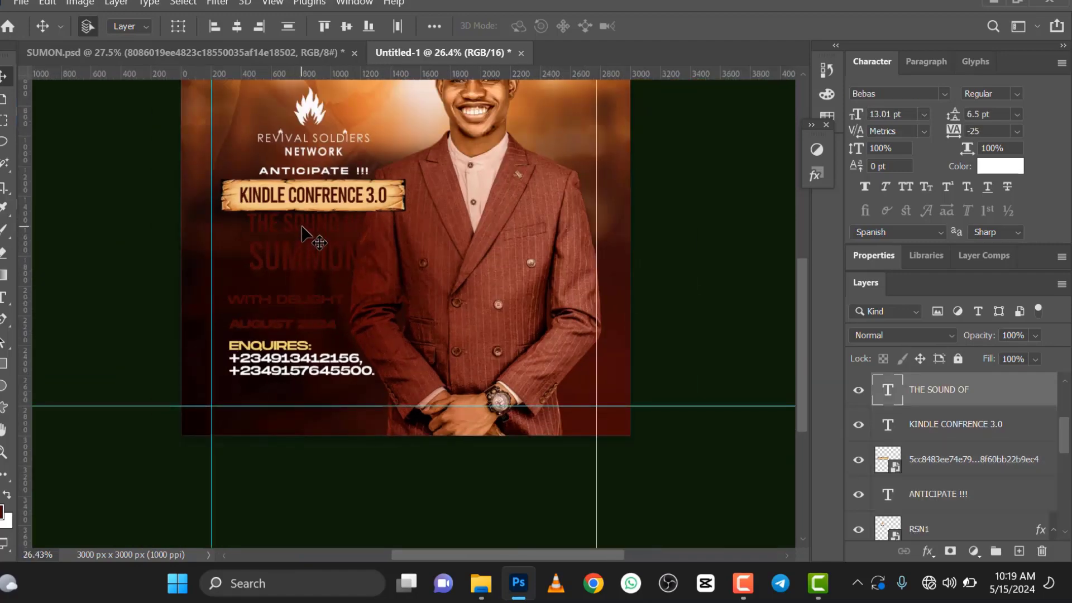
drag(300, 235, 291, 236)
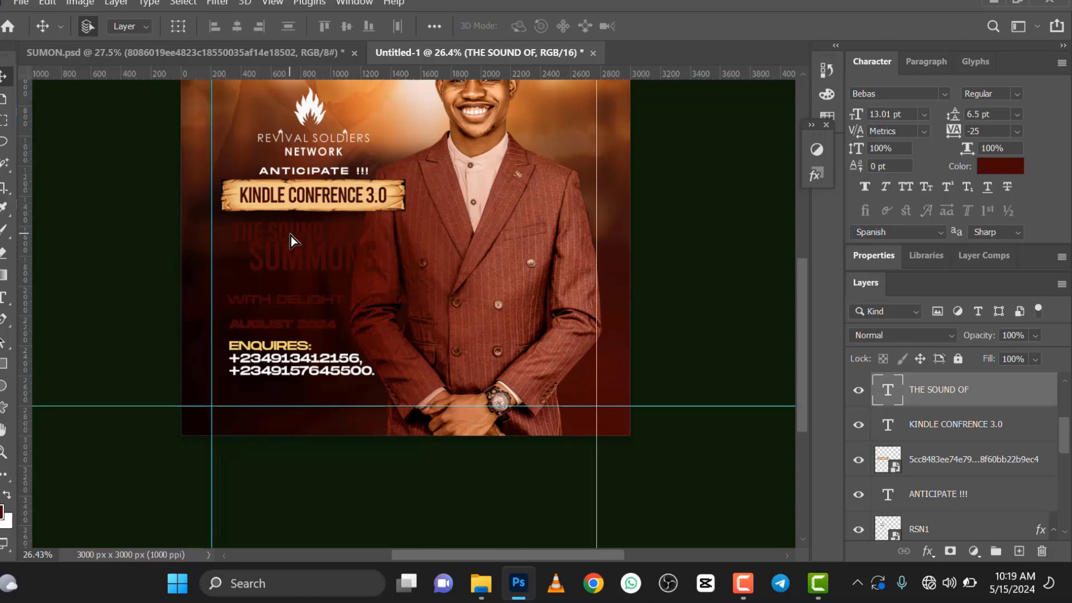
key(ctrl+t)
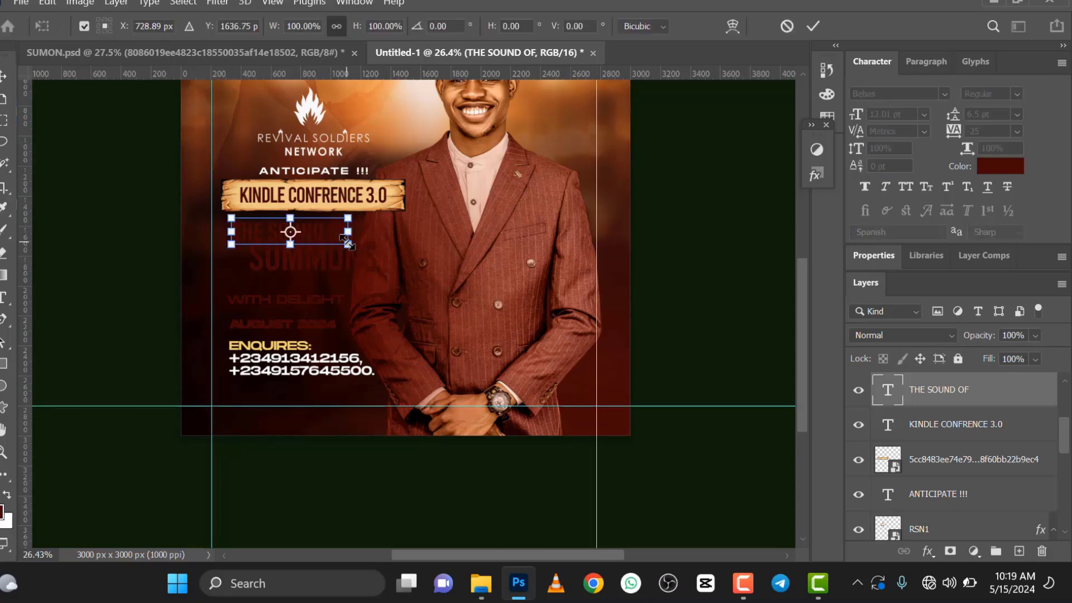
drag(393, 280, 410, 291)
click(814, 26)
Step: Set the tracking of the THE SOUND OF text to -75
scroll(337, 246, up, 3)
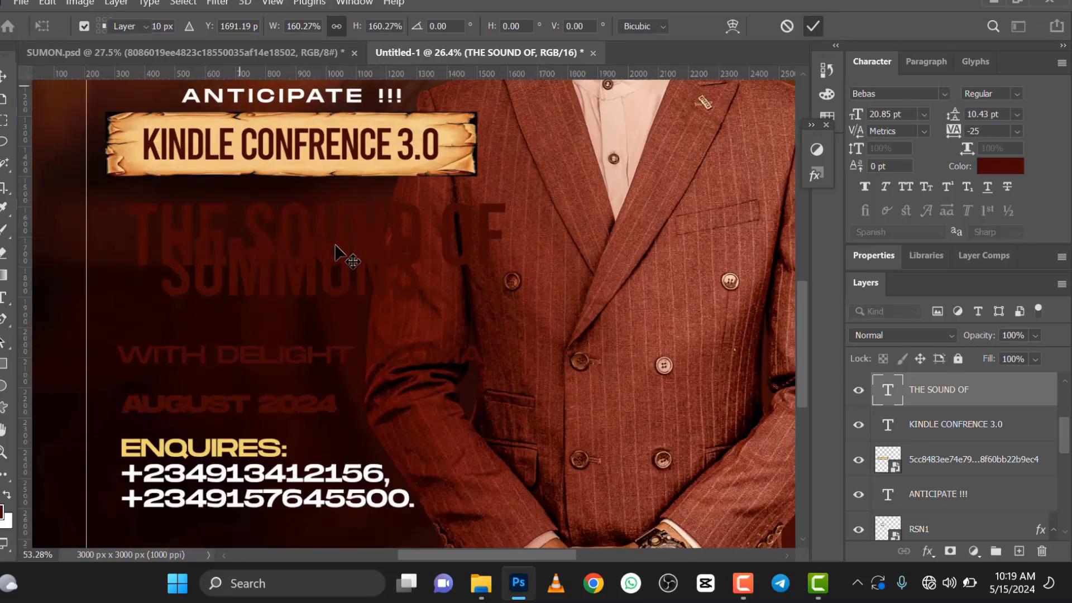
scroll(342, 246, down, 2)
scroll(284, 240, up, 1)
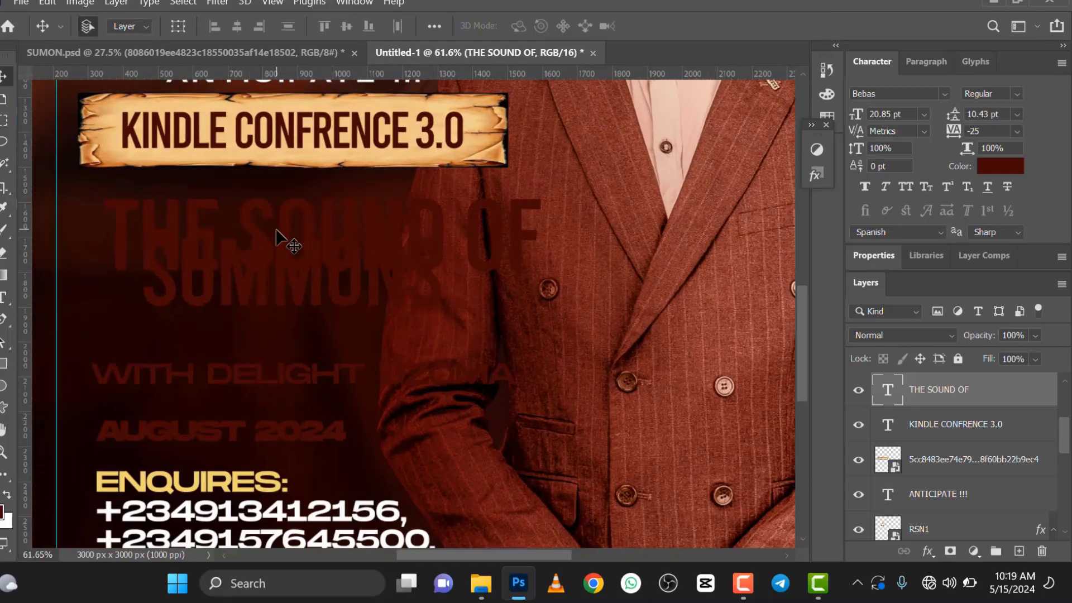
double_click(885, 390)
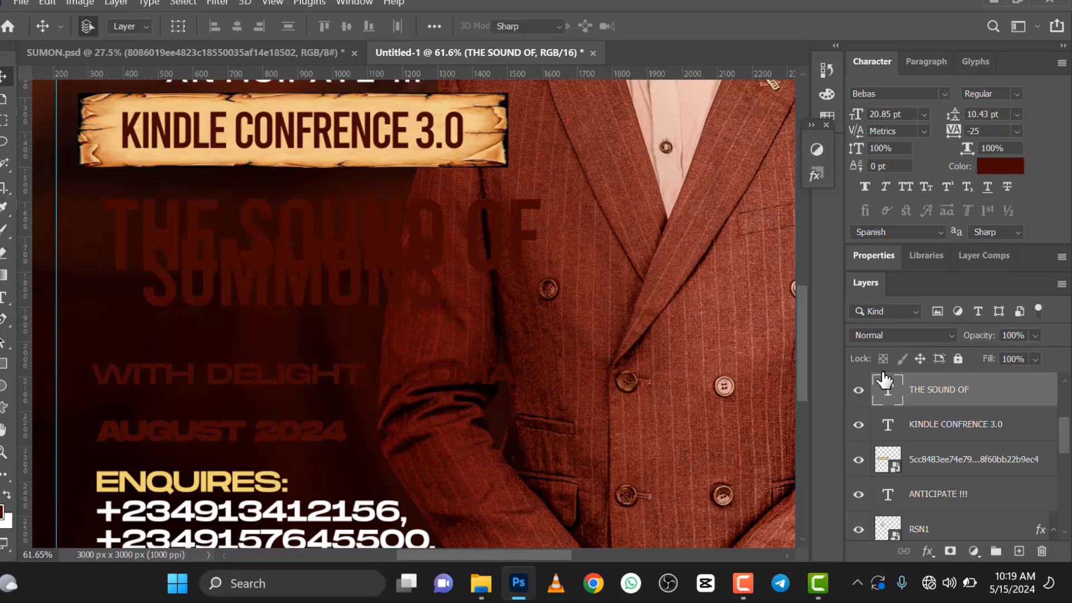
click(1018, 130)
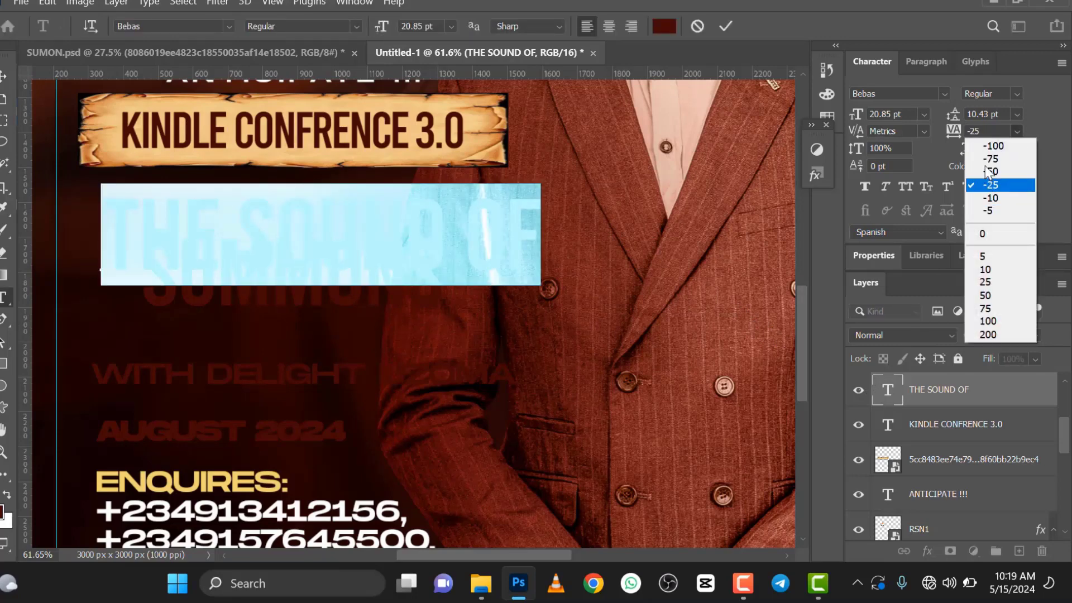
click(985, 161)
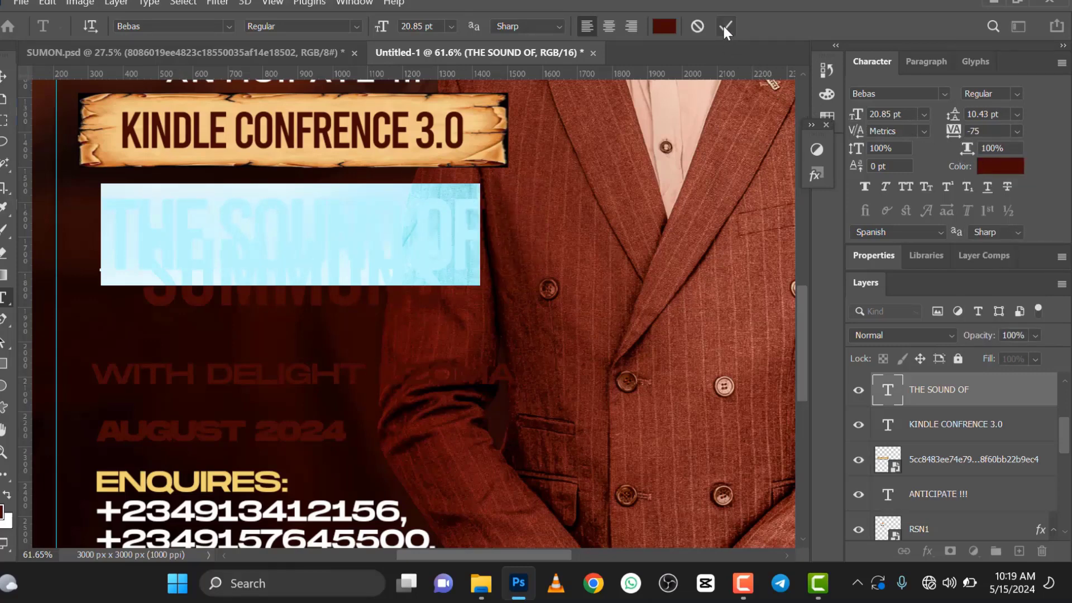
Step: Add a linear white-to-light-gray Gradient Overlay at 90° and 100% opacity to the THE SOUND OF text layer
right_click(974, 400)
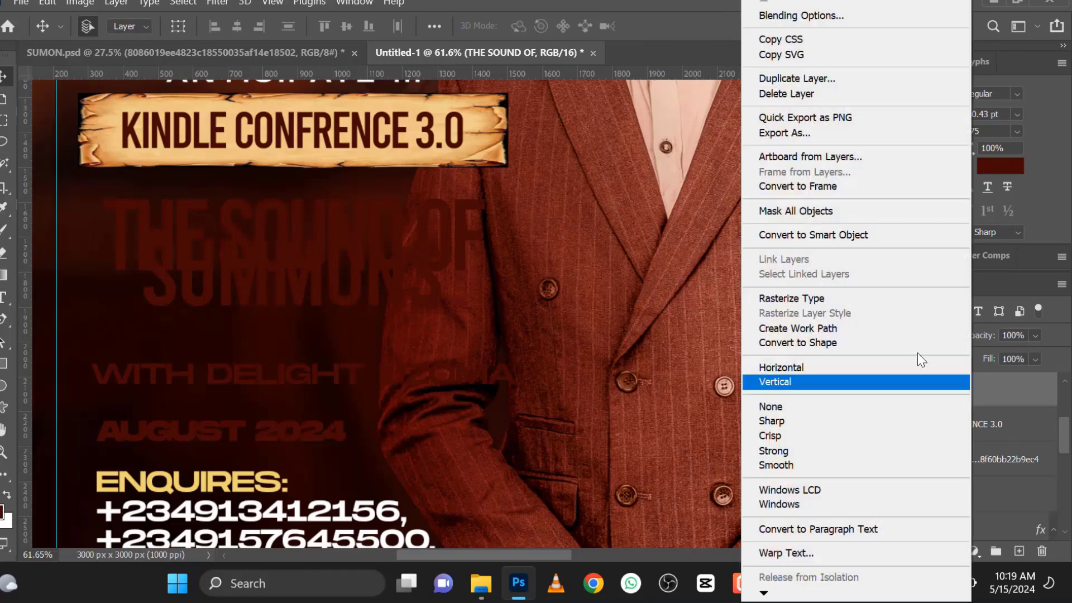
click(819, 14)
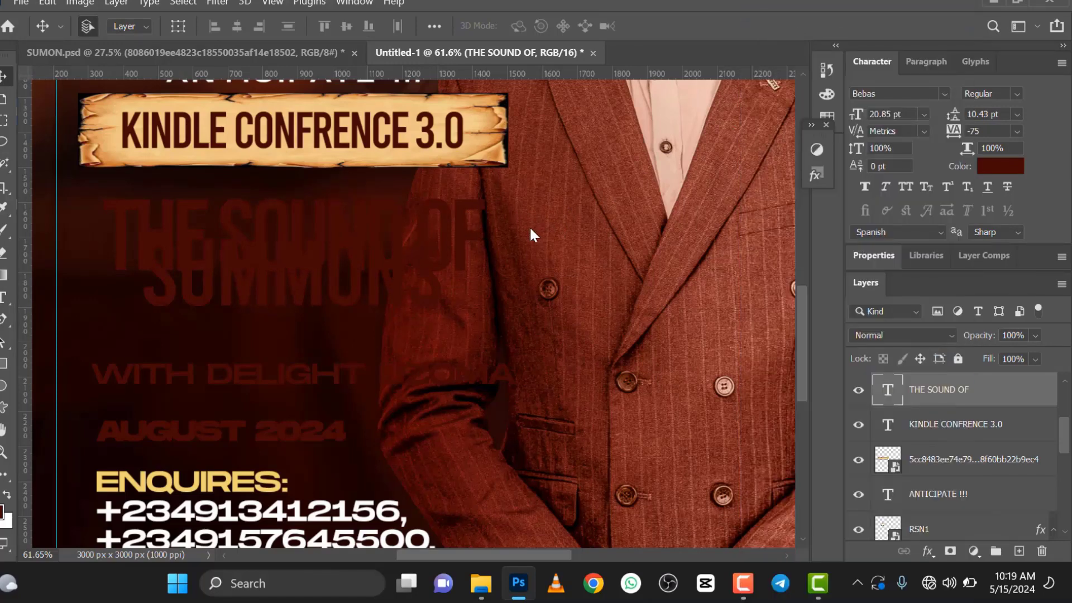
key(alt+l)
key(y)
key(n)
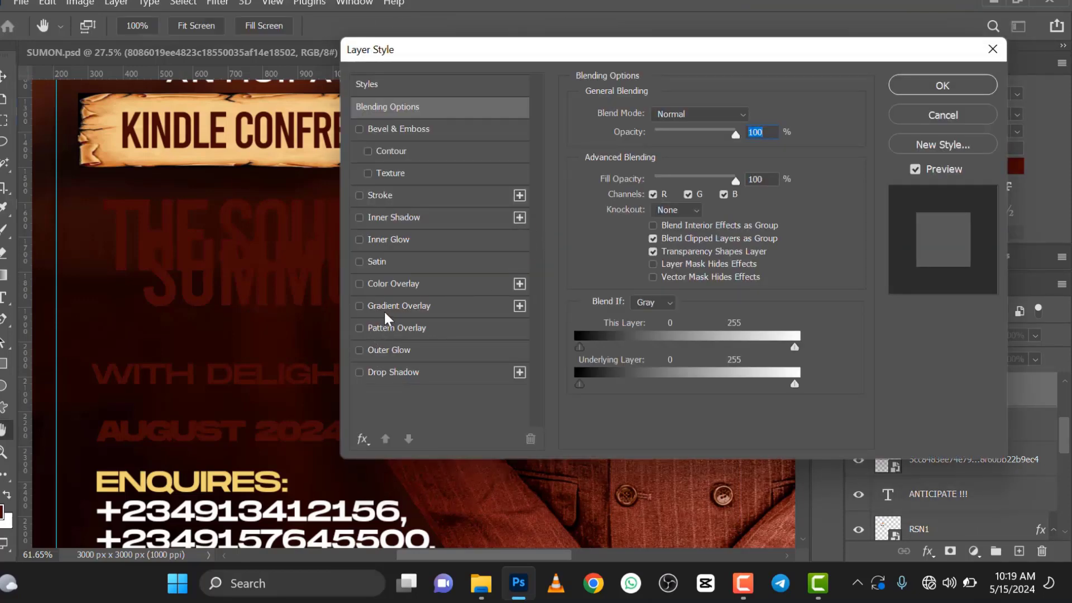
click(384, 308)
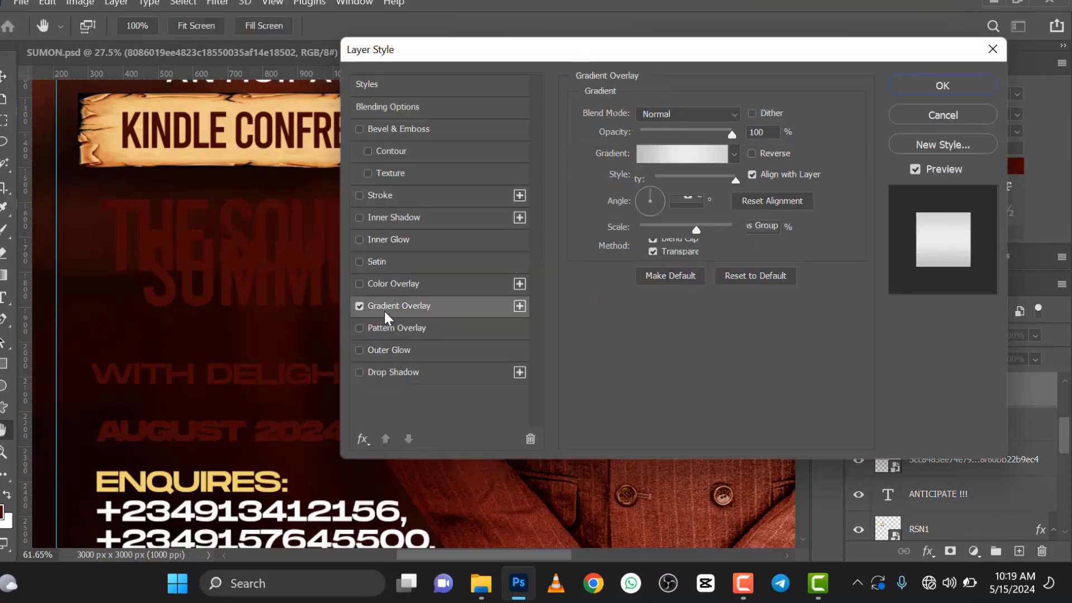
Step: Browse the Grays folder of gradient presets for the THE SOUND OF overlay without picking one
click(734, 154)
scroll(637, 239, down, 3)
scroll(635, 239, up, 1)
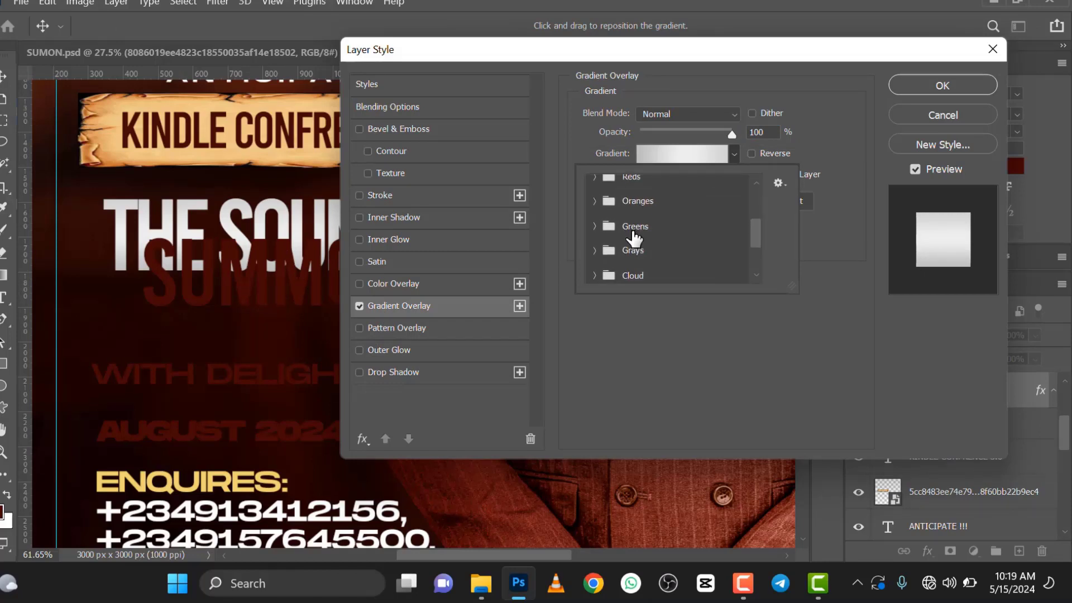
click(596, 251)
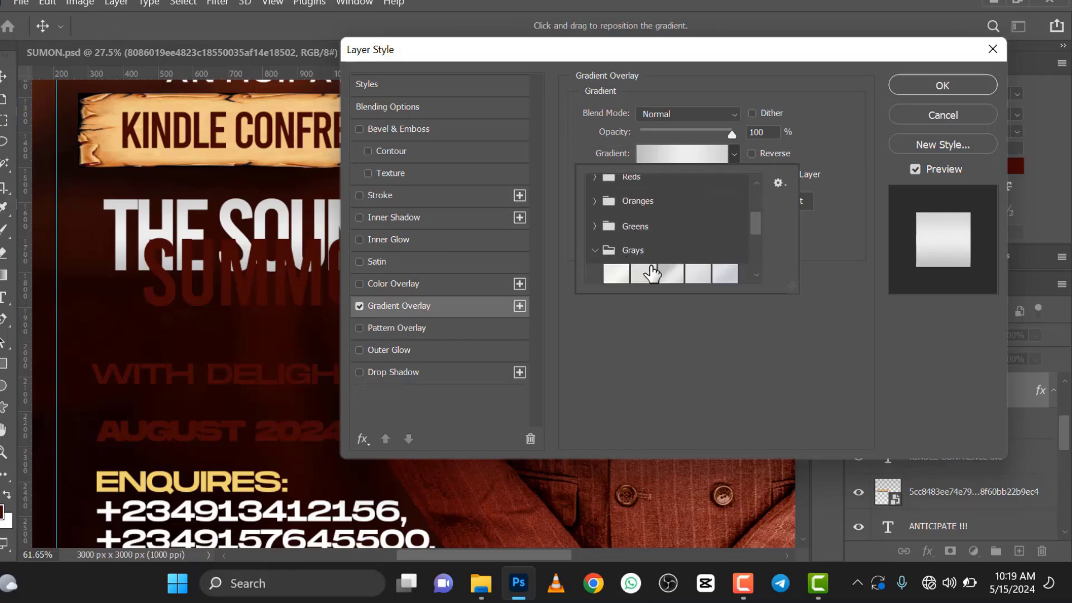
scroll(639, 251, down, 1)
scroll(638, 251, down, 1)
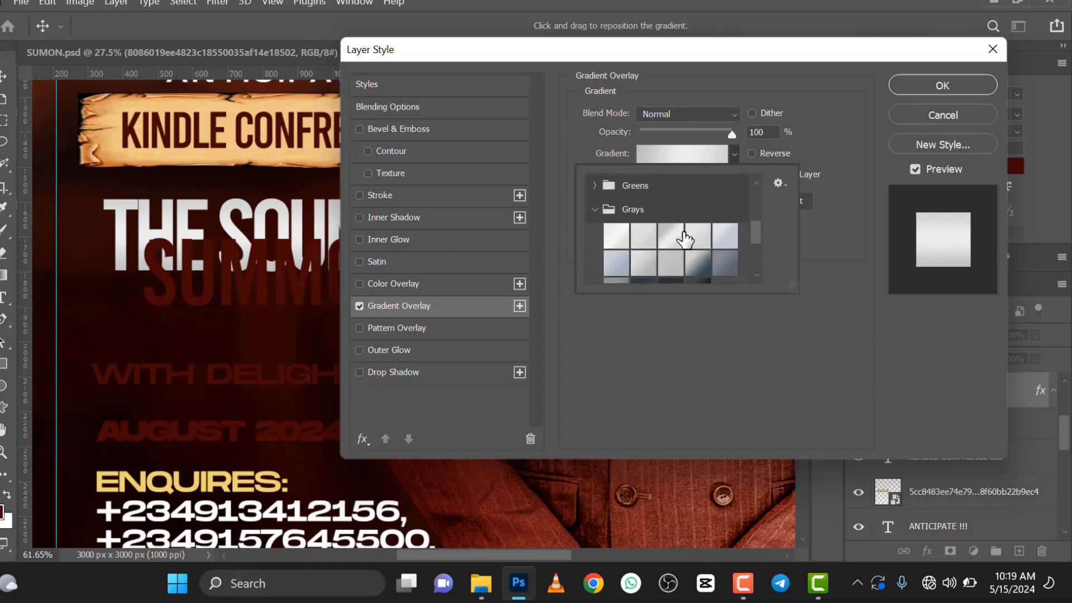
click(816, 143)
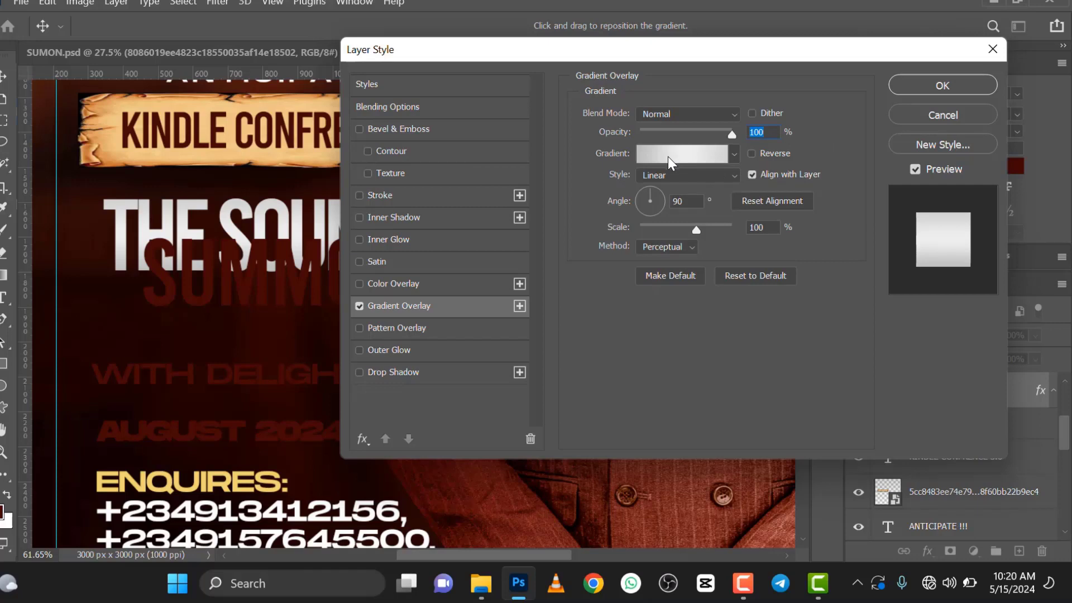
Step: Add a 3 px white outside stroke and a drop shadow to THE SOUND OF, with shadow distance 102 px, spread 40% and an increased size
click(359, 195)
click(401, 194)
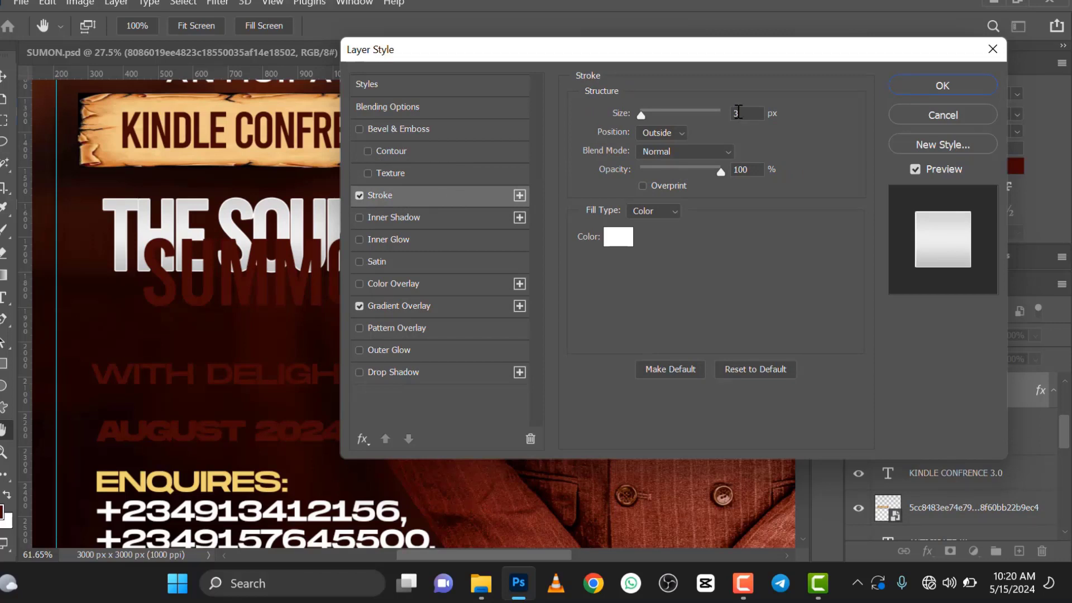
click(360, 372)
click(405, 374)
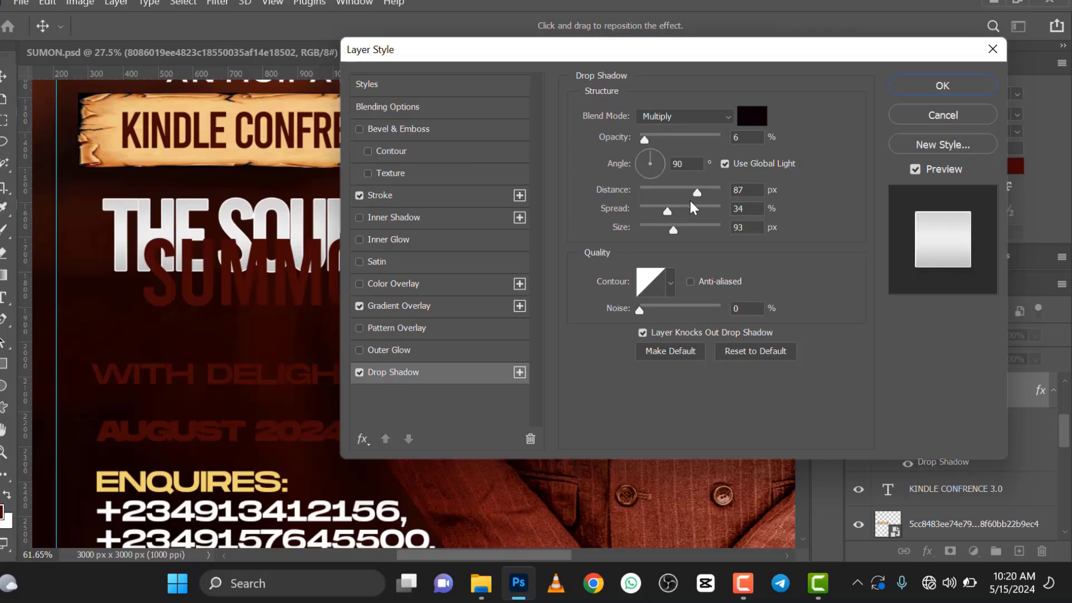
drag(698, 194, 704, 194)
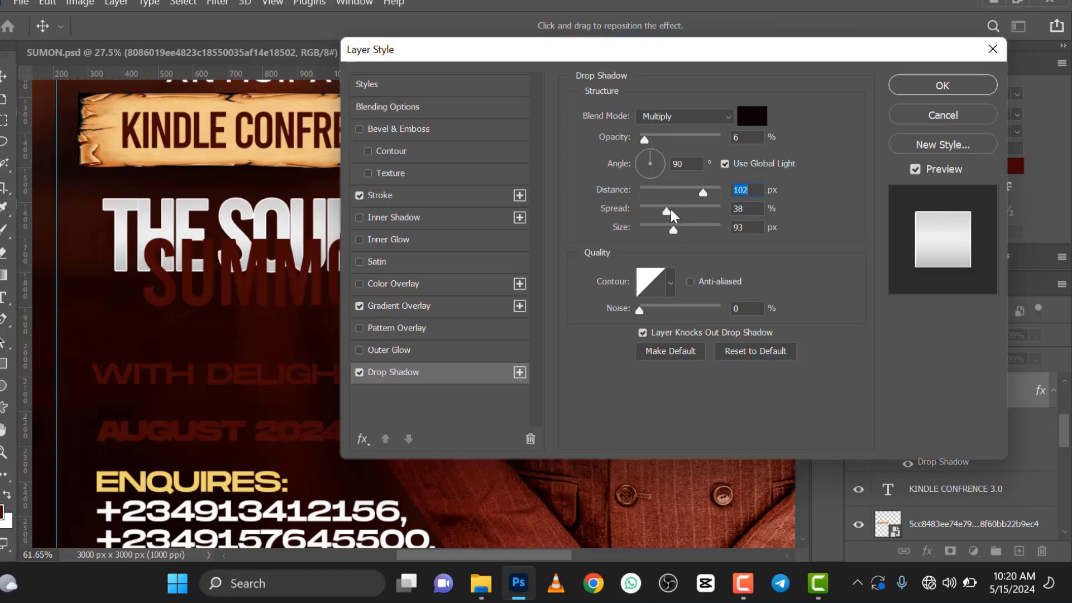
click(672, 212)
drag(675, 230, 682, 233)
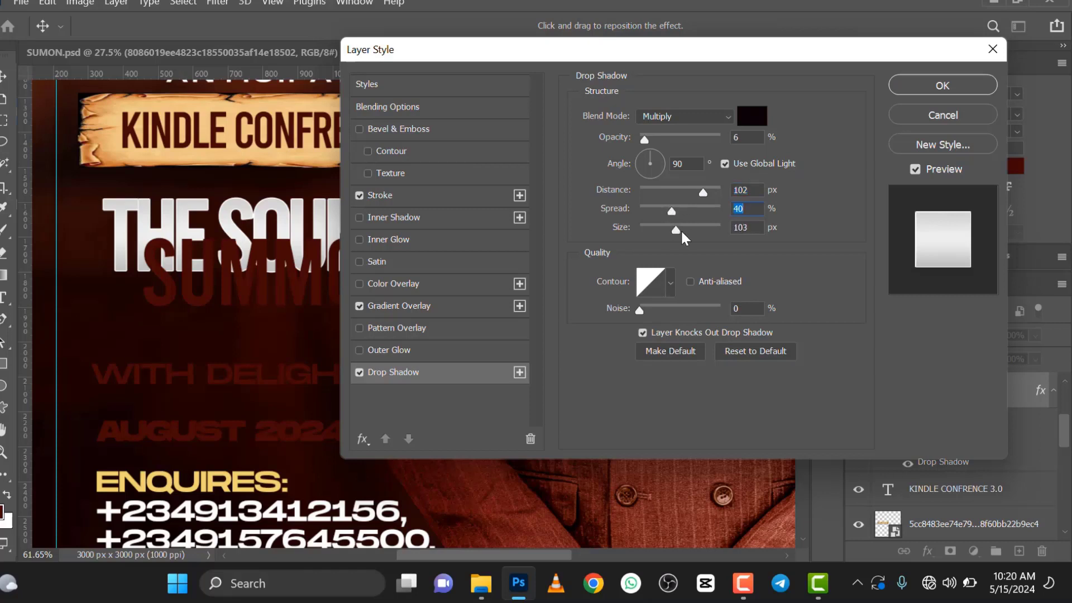
click(685, 233)
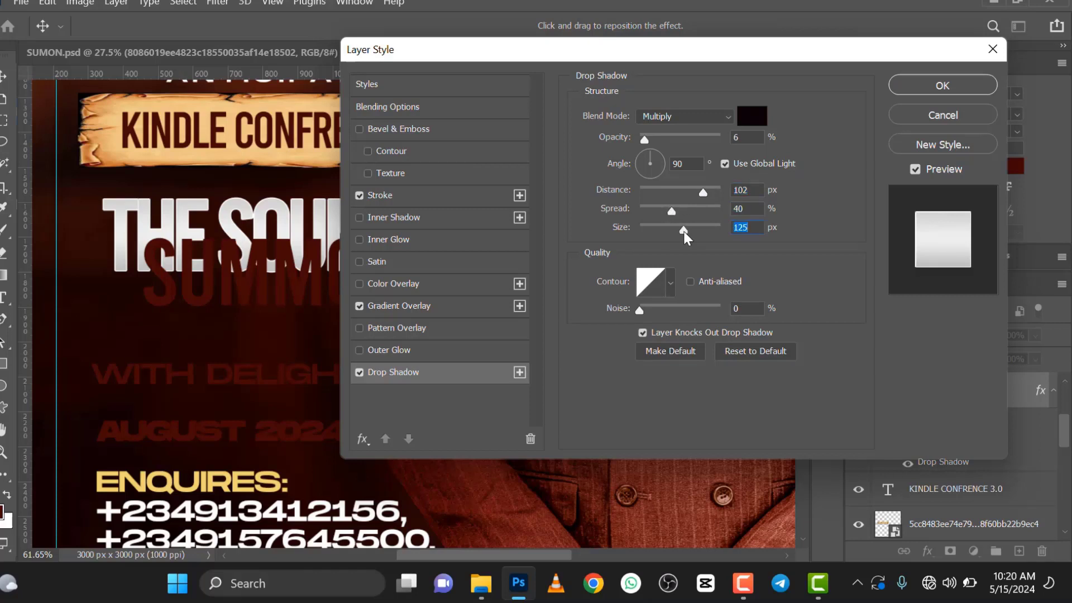
click(916, 86)
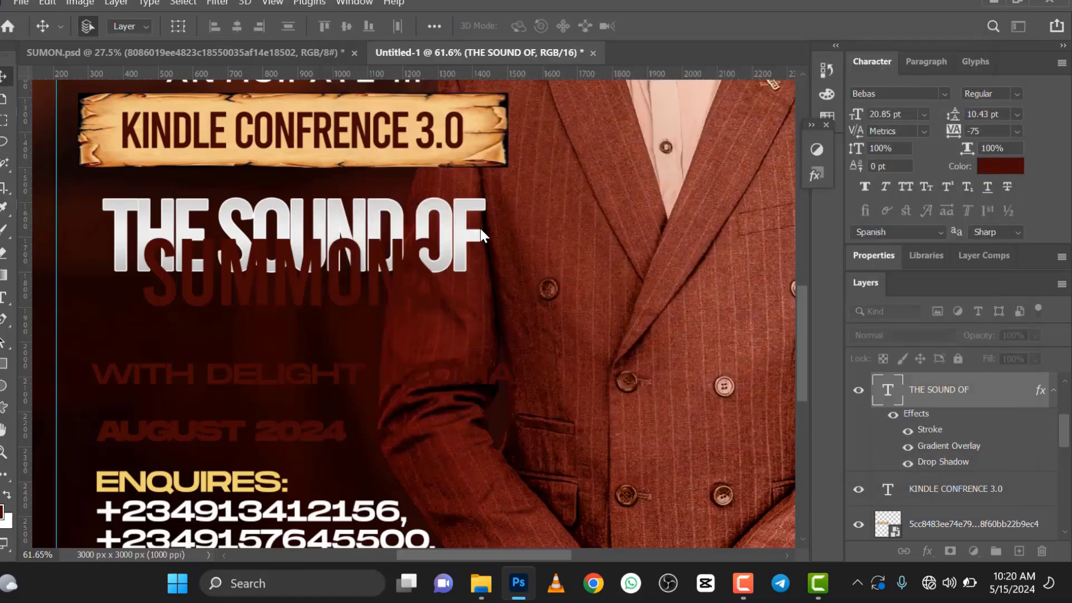
Step: Set the tracking of the SUMMONS text to -75
scroll(480, 226, down, 3)
scroll(376, 258, up, 3)
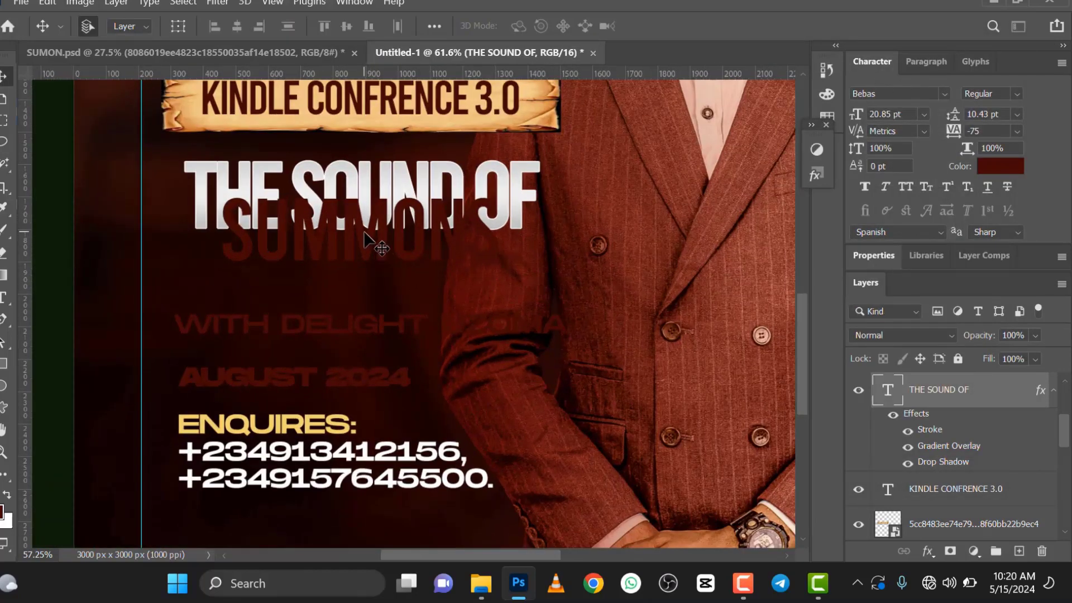
click(373, 241)
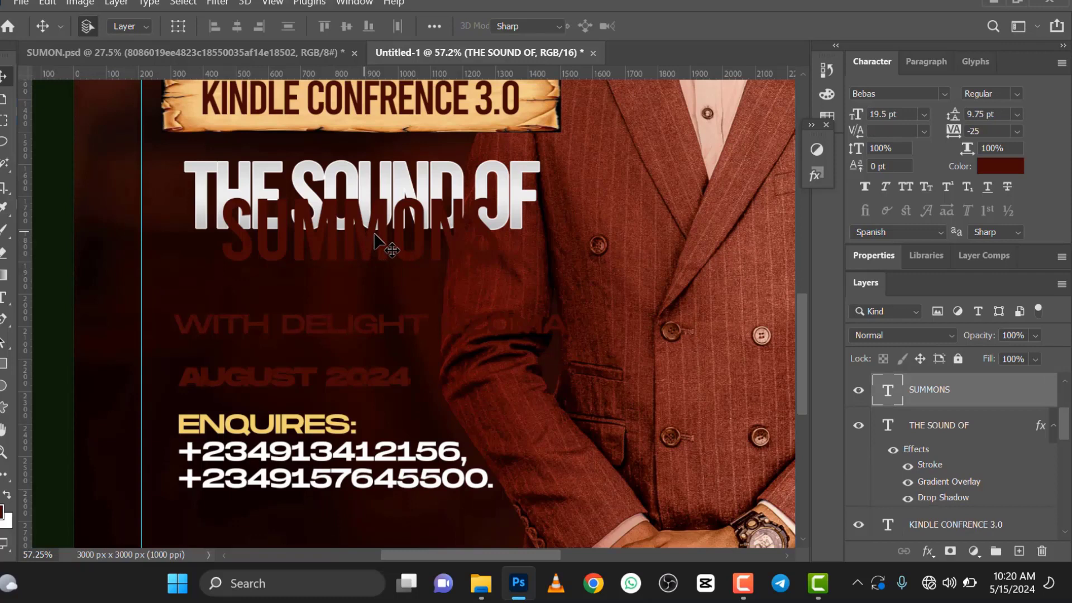
double_click(374, 242)
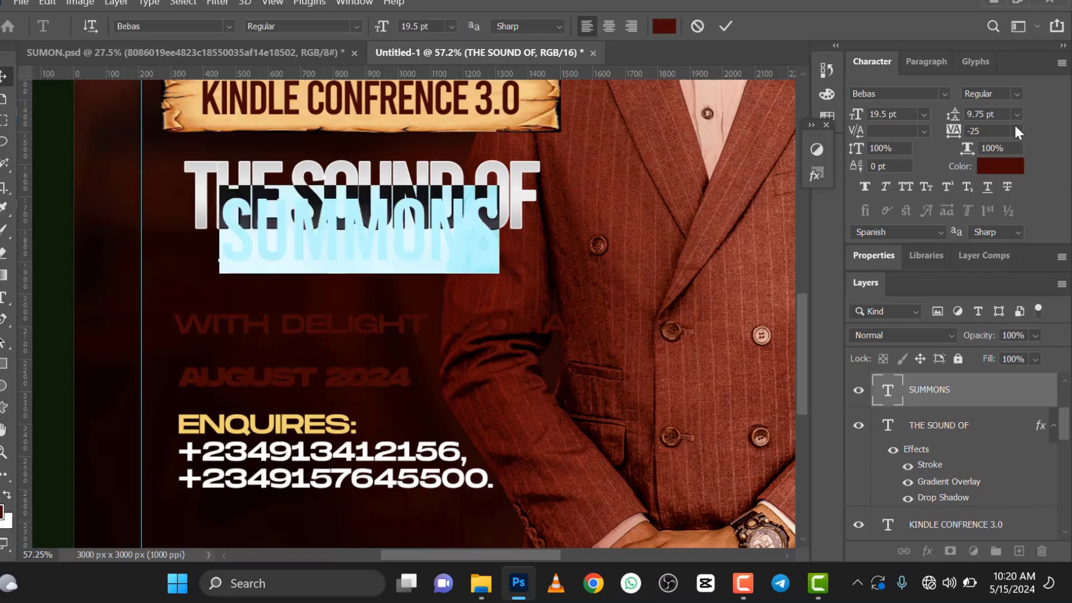
click(1018, 131)
click(986, 158)
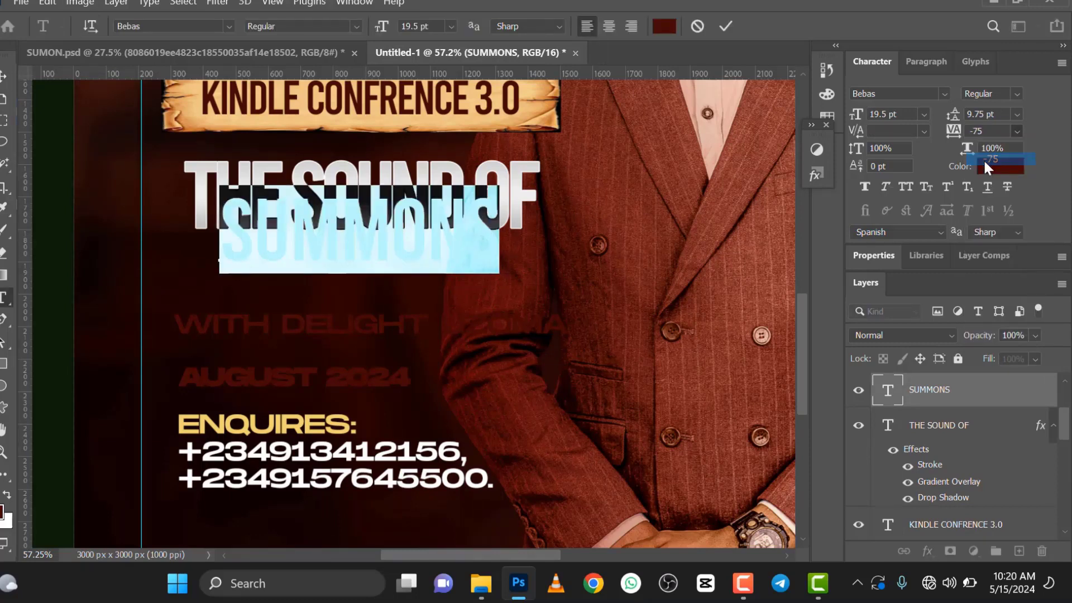
click(724, 28)
key(v)
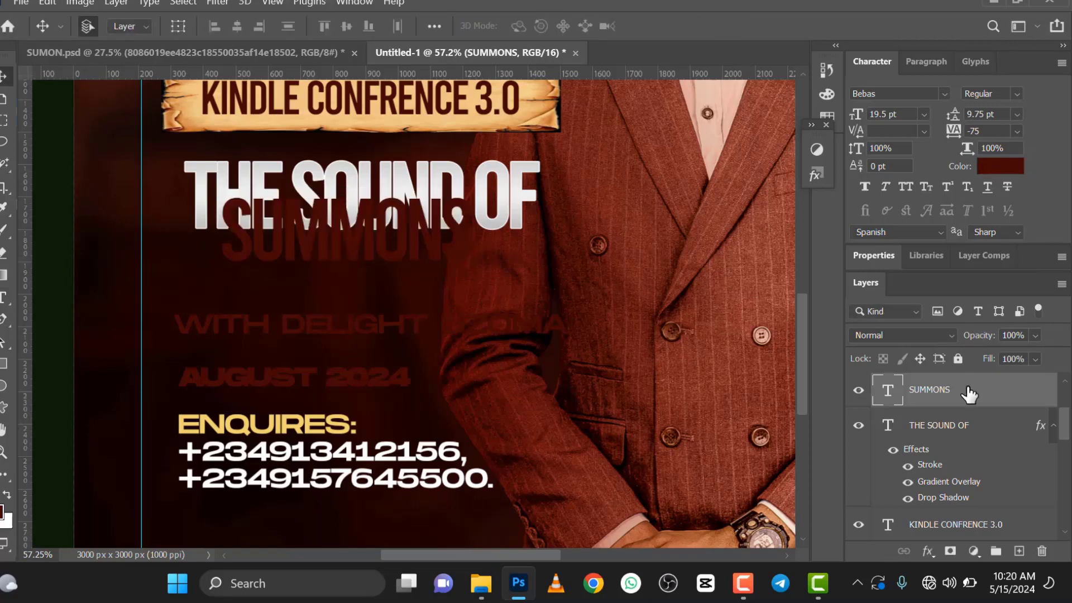
Step: Apply the gradient overlay, drop shadow and stroke layer effects to the SUMMONS text
right_click(966, 386)
click(601, 295)
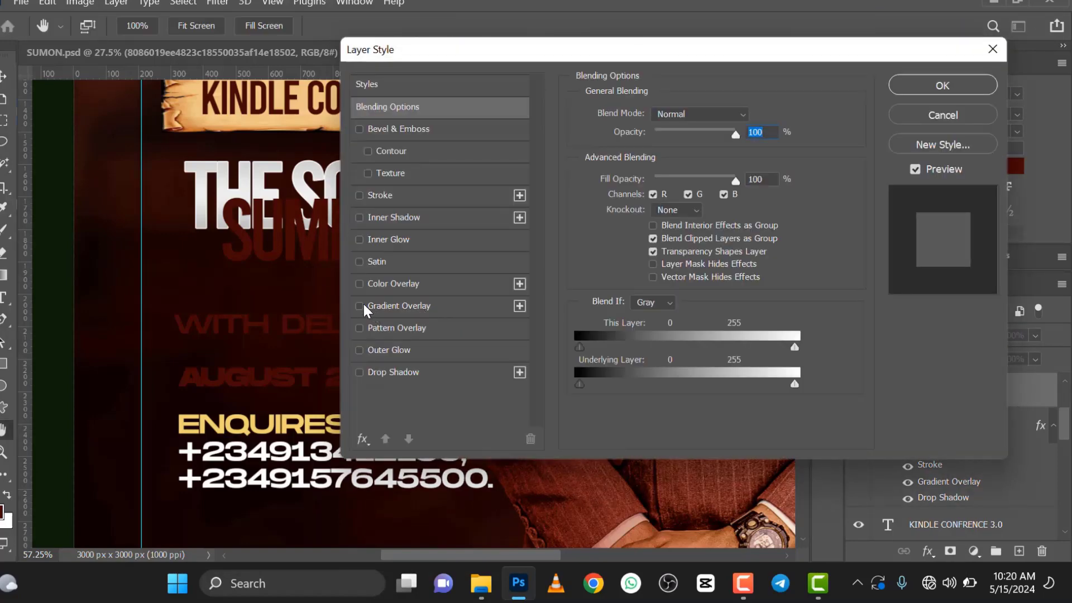
click(359, 306)
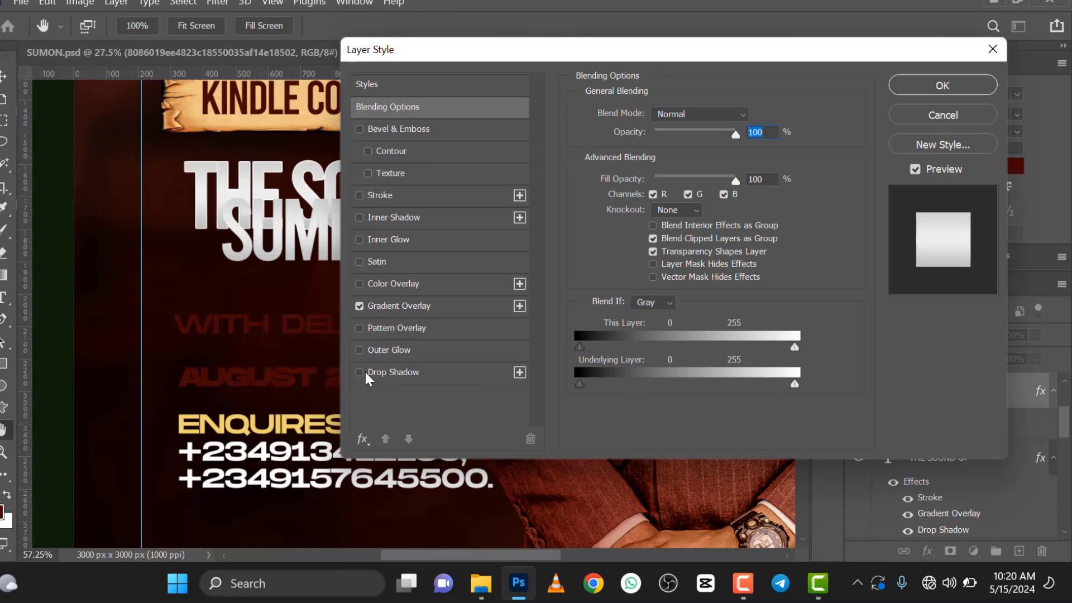
click(364, 372)
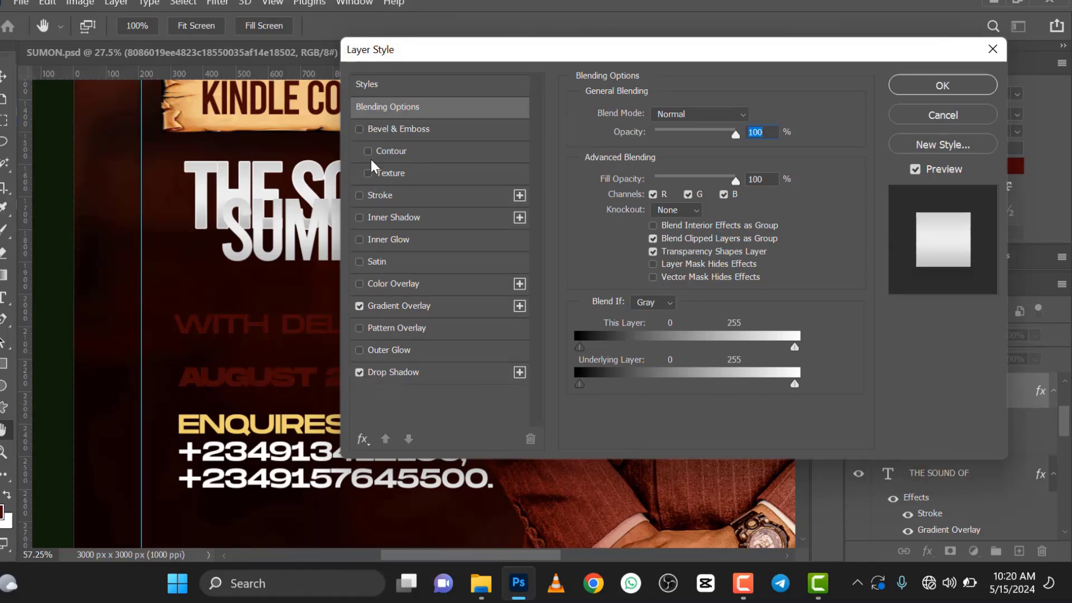
click(360, 196)
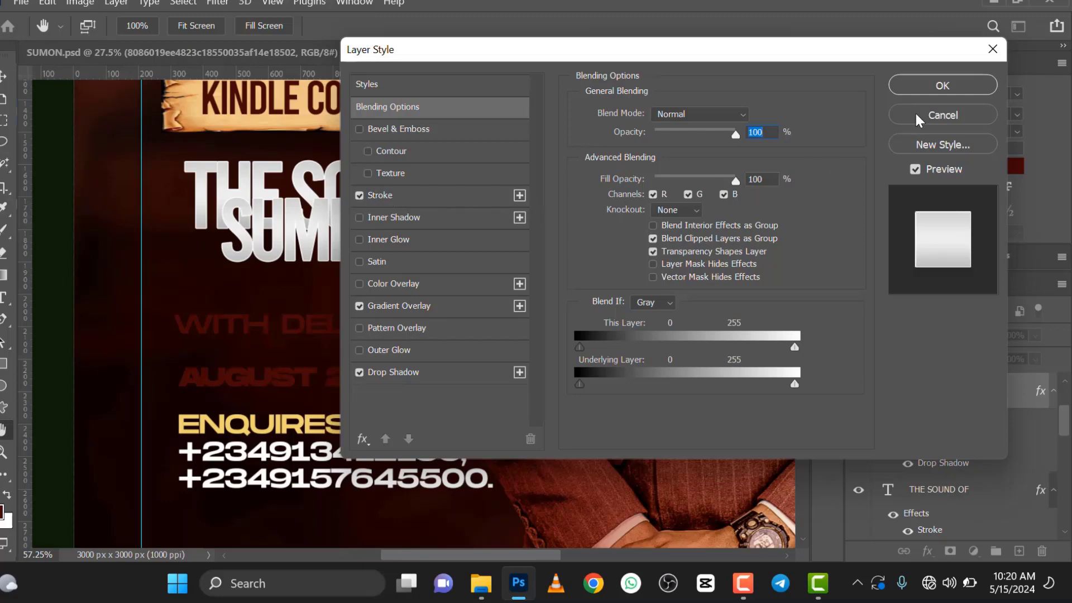
click(941, 87)
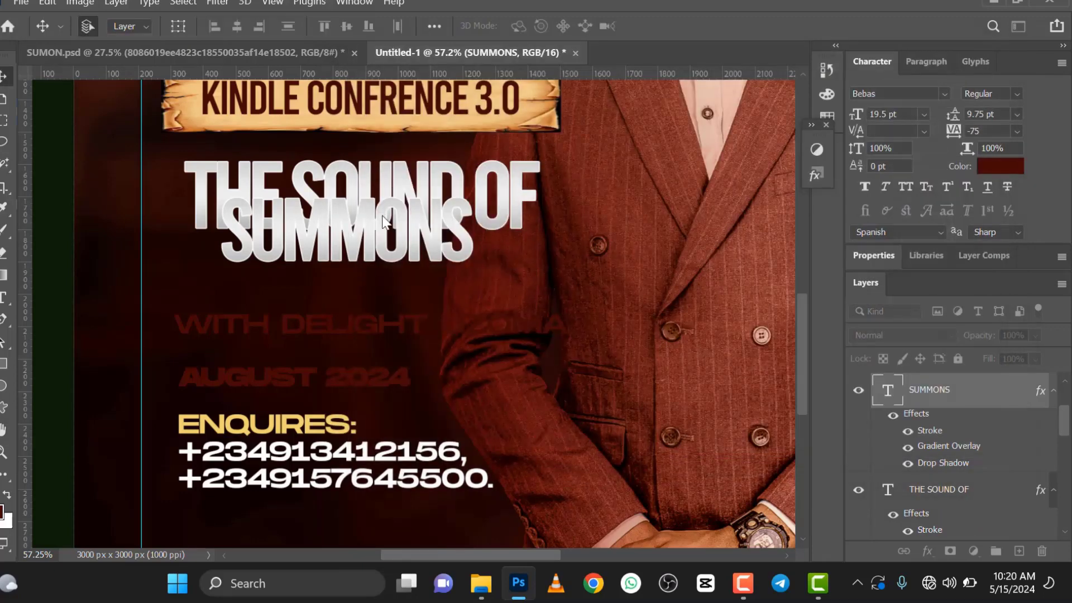
Step: Move SUMMONS directly beneath THE SOUND OF, flush with its left edge, and place the THE SOUND OF layer above SUMMONS in the layer order
scroll(384, 227, down, 4)
scroll(364, 226, up, 2)
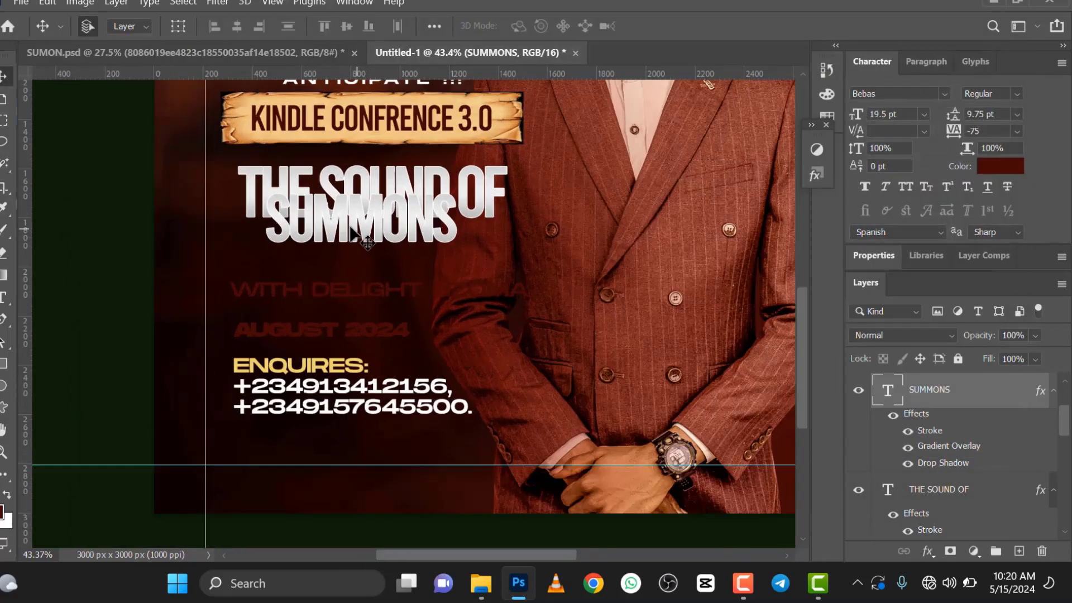
drag(354, 223, 323, 247)
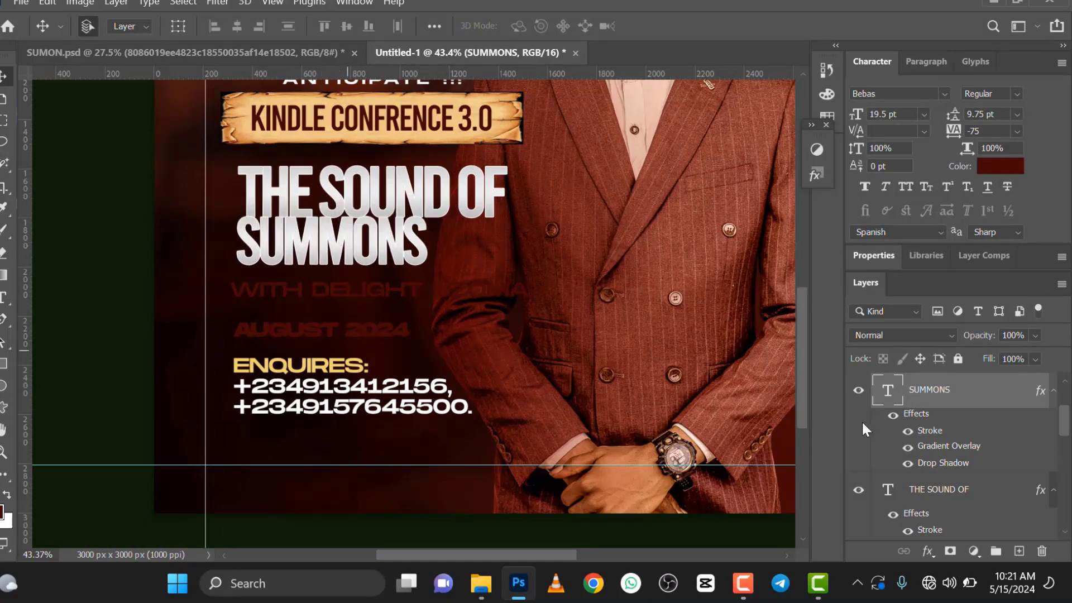
drag(968, 494, 969, 377)
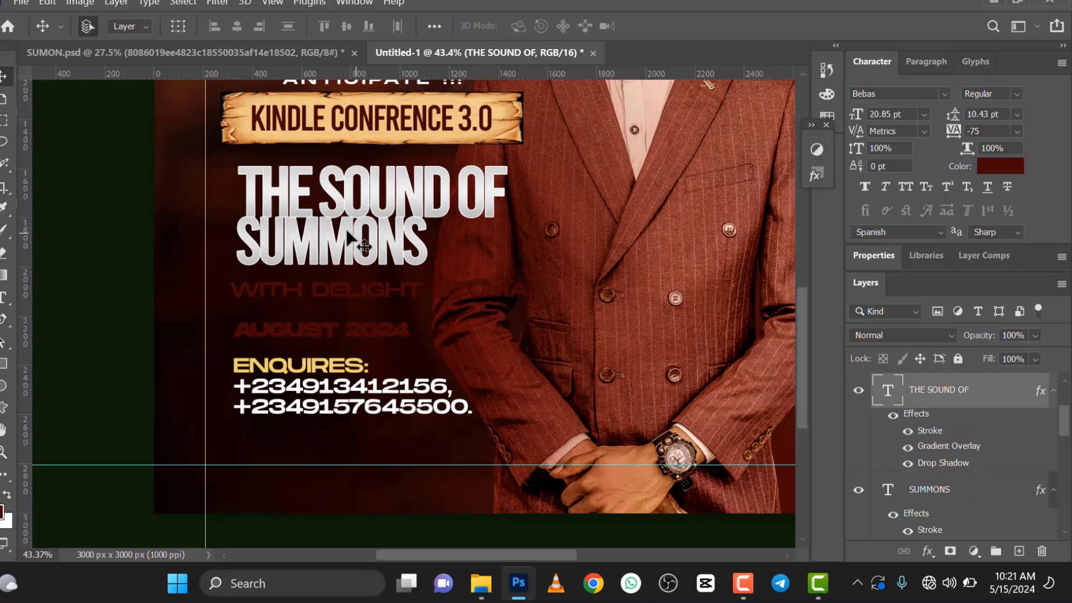
mouse_move(342, 246)
mouse_down()
mouse_move(366, 254)
mouse_move(342, 260)
mouse_up()
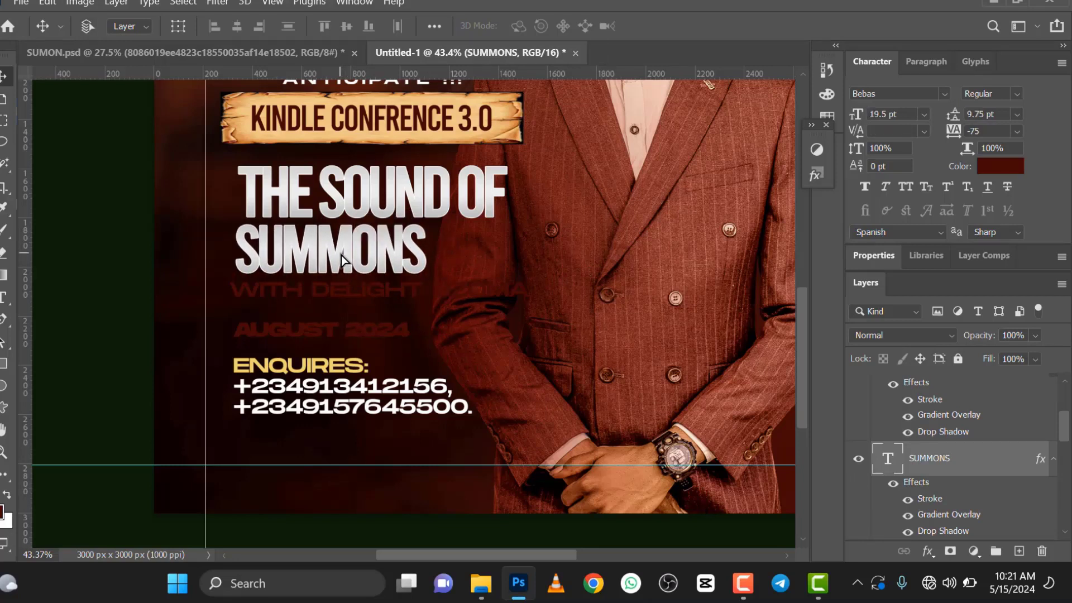
Step: Scale the SUMMONS text up to 156.83% and nudge it slightly up toward THE SOUND OF
key(ctrl+t)
drag(474, 304, 528, 331)
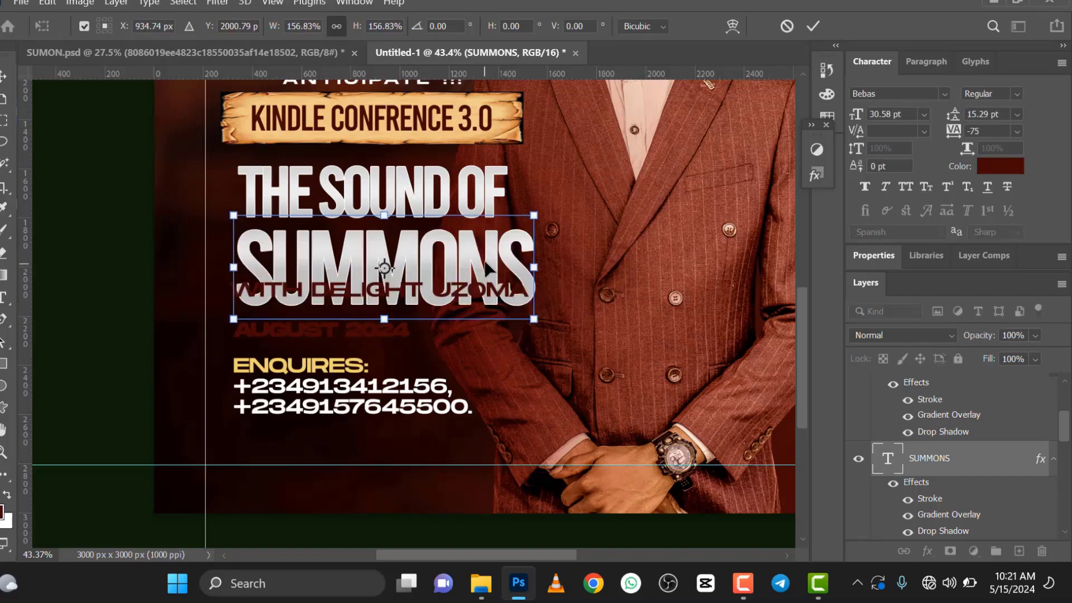
drag(482, 255, 481, 242)
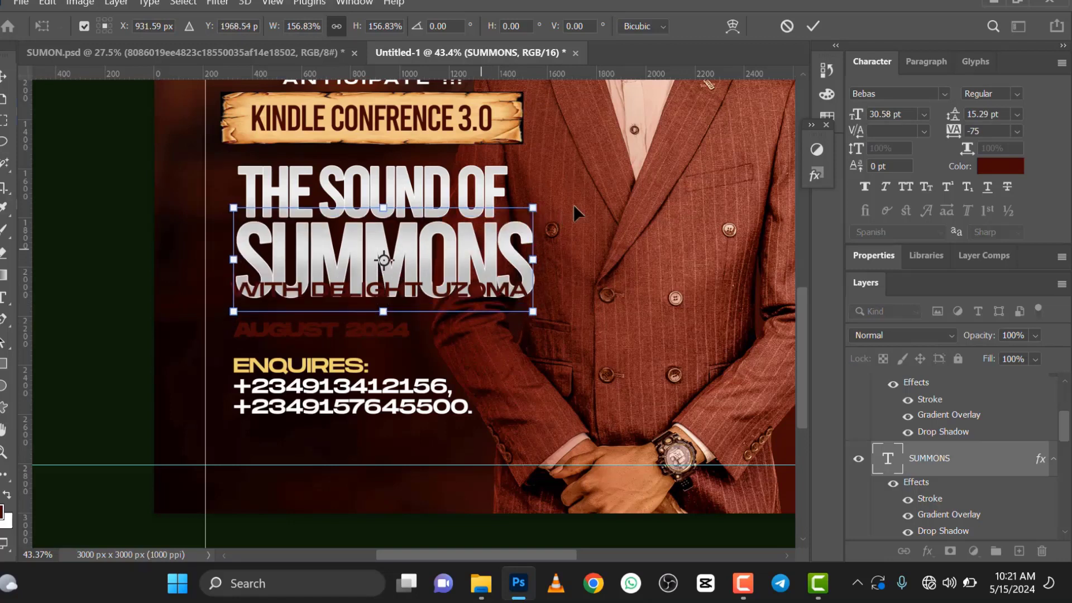
click(814, 26)
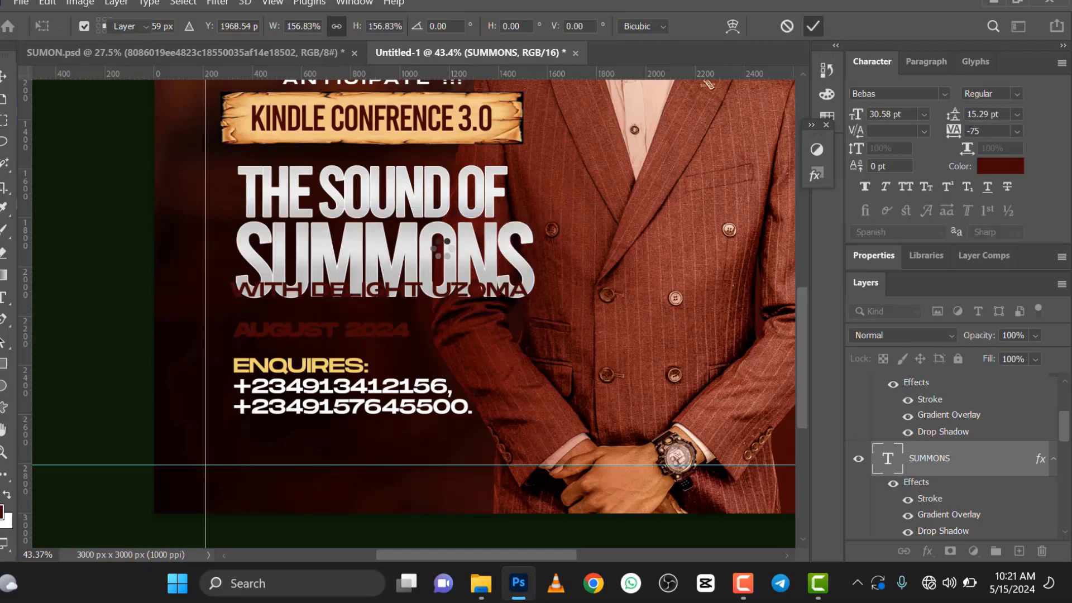
Step: Apply faux bold to the SUMMONS text
double_click(426, 255)
click(881, 184)
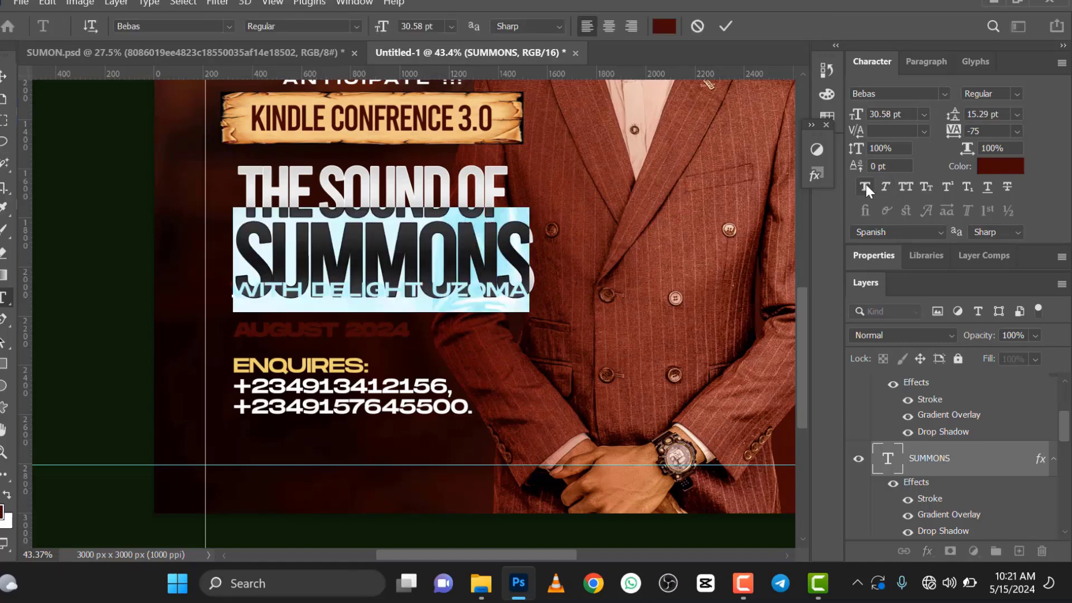
click(860, 186)
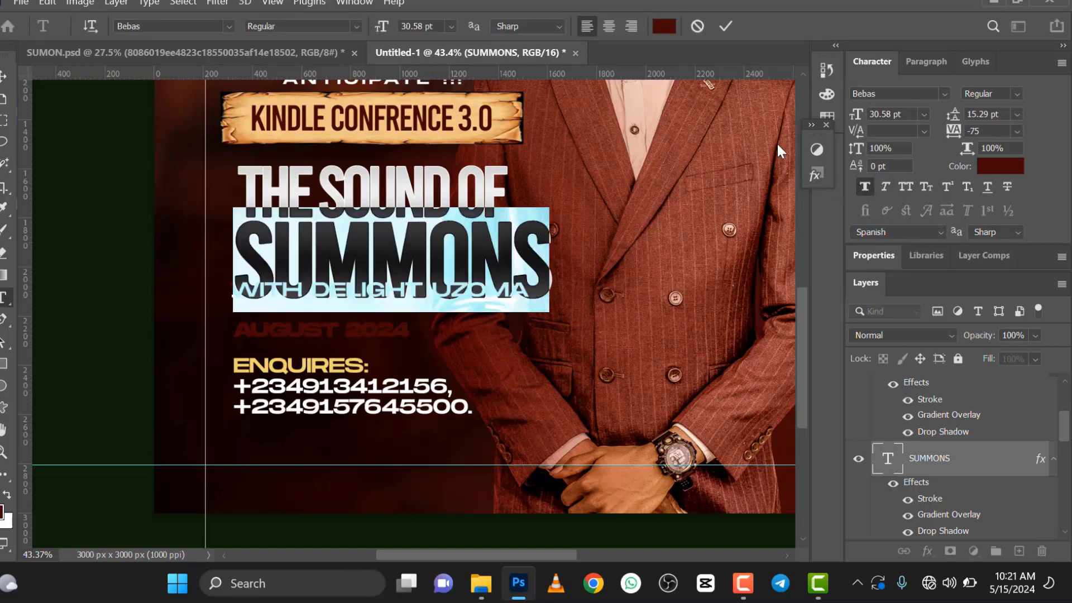
click(725, 28)
key(v)
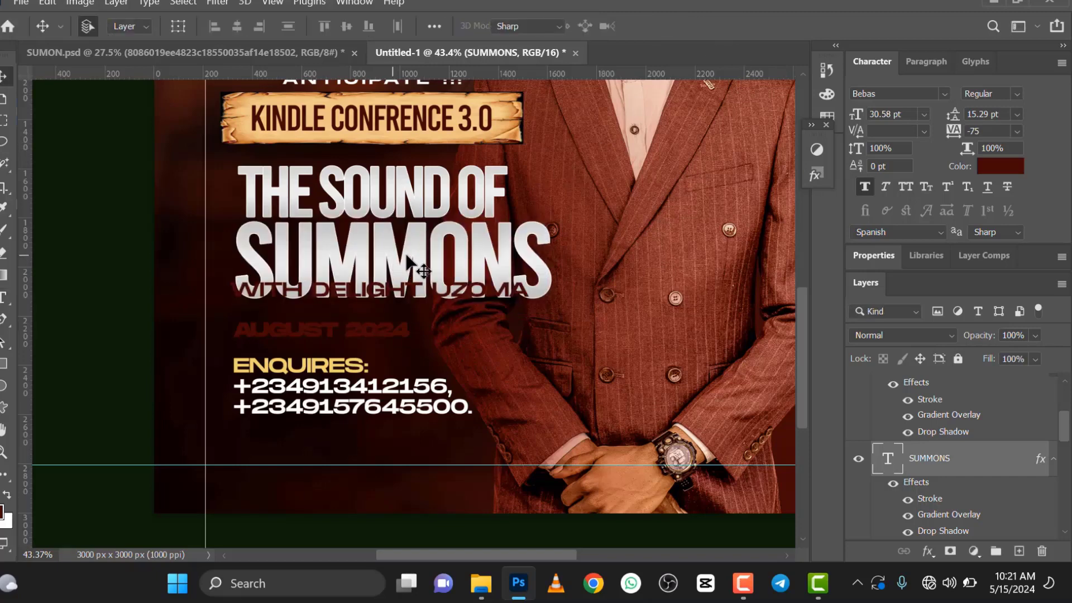
Step: Tighten the tracking of the SUMMONS text to -100
double_click(514, 237)
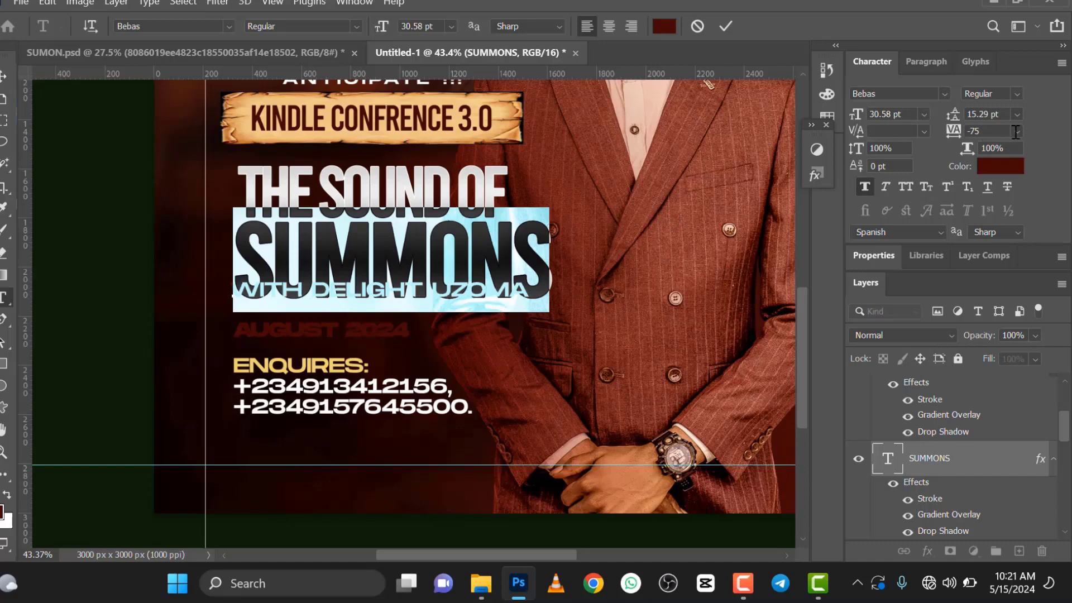
click(1018, 130)
click(979, 148)
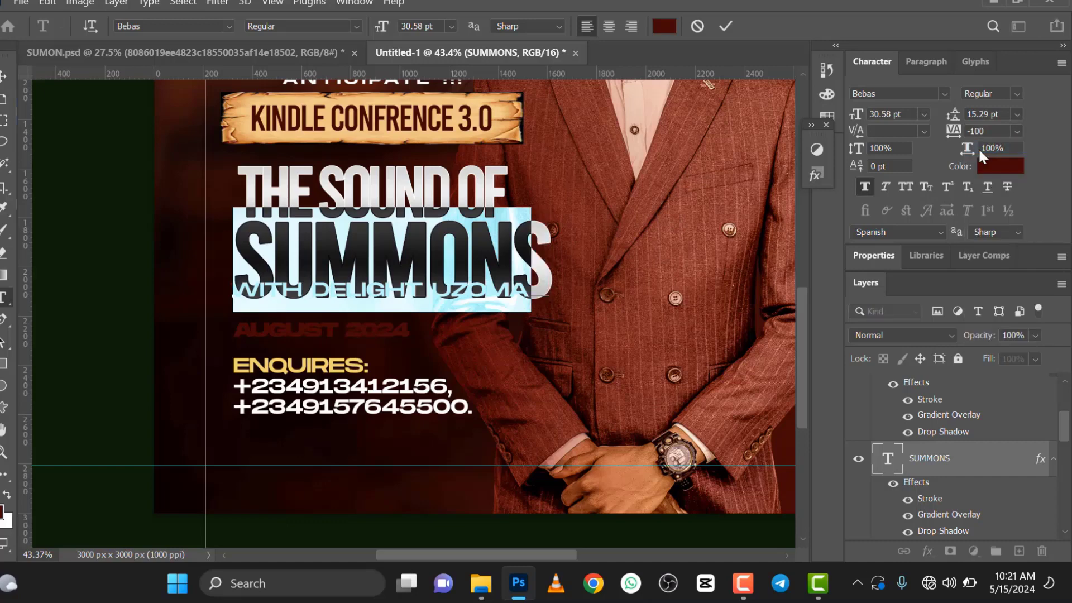
click(724, 25)
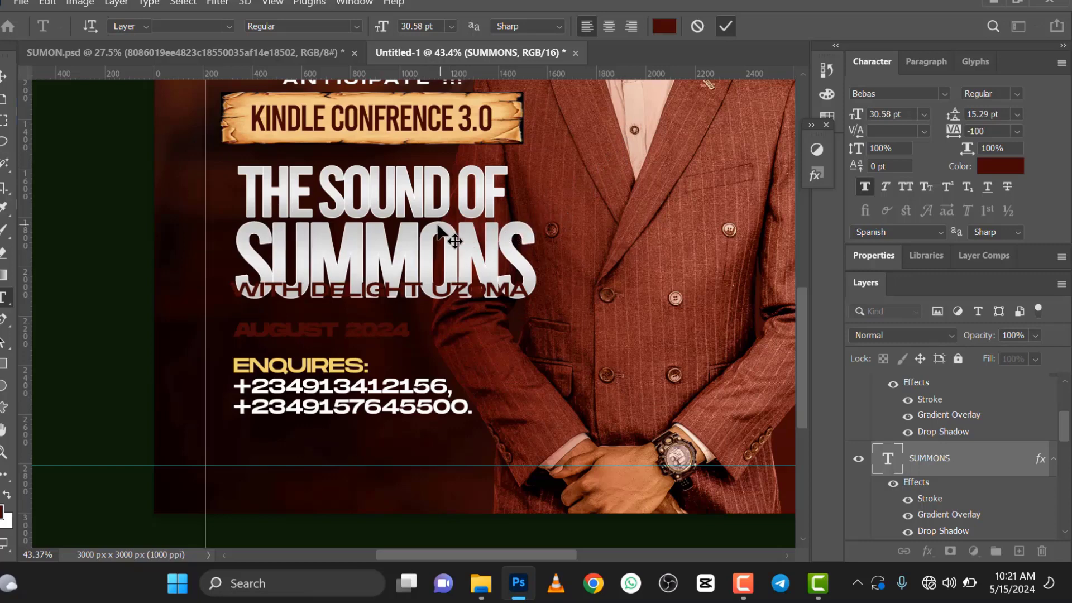
Step: Move THE SOUND OF down so it overlaps the top of SUMMONS, and scale it up to 112.01%
scroll(438, 223, up, 2)
click(413, 193)
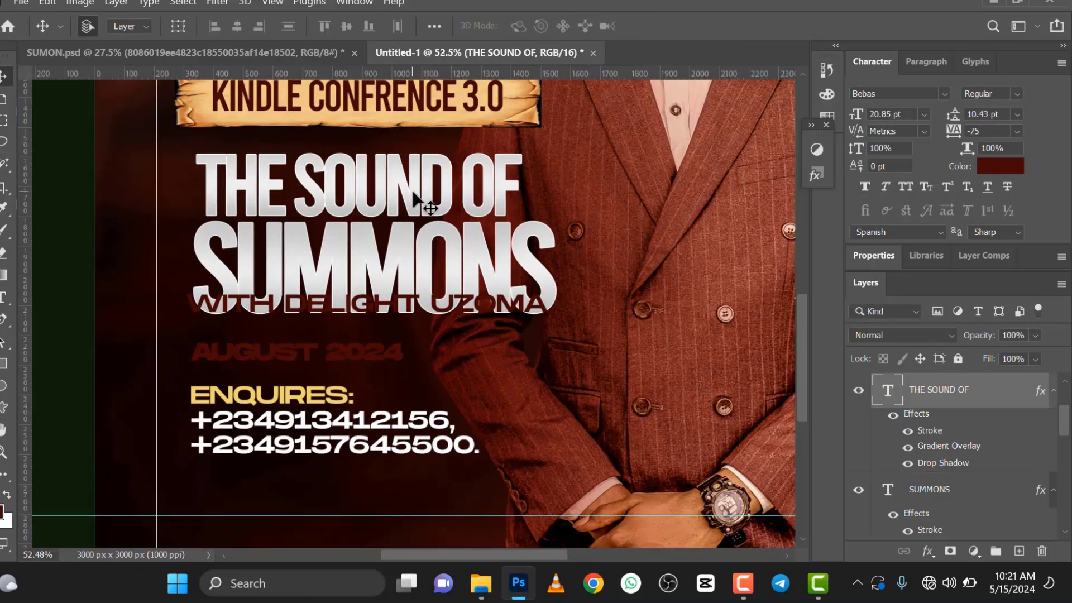
drag(413, 205, 414, 216)
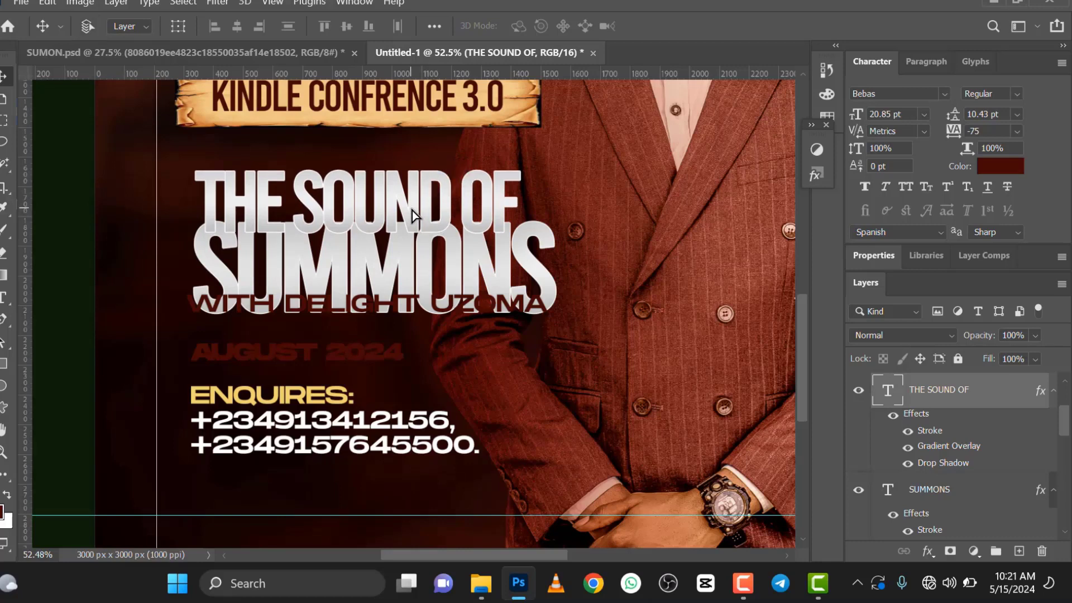
key(ctrl+t)
drag(520, 160, 555, 141)
click(815, 27)
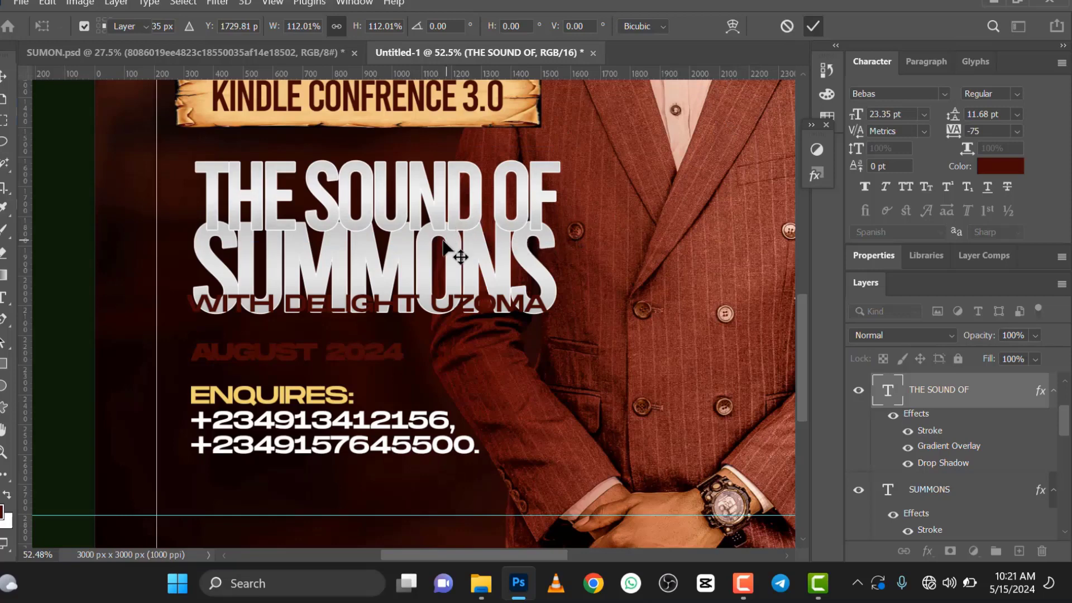
Step: Adjust the THE SOUND OF drop shadow to 49% opacity, about 30 px distance, 28% spread and 90 px size
scroll(420, 229, down, 2)
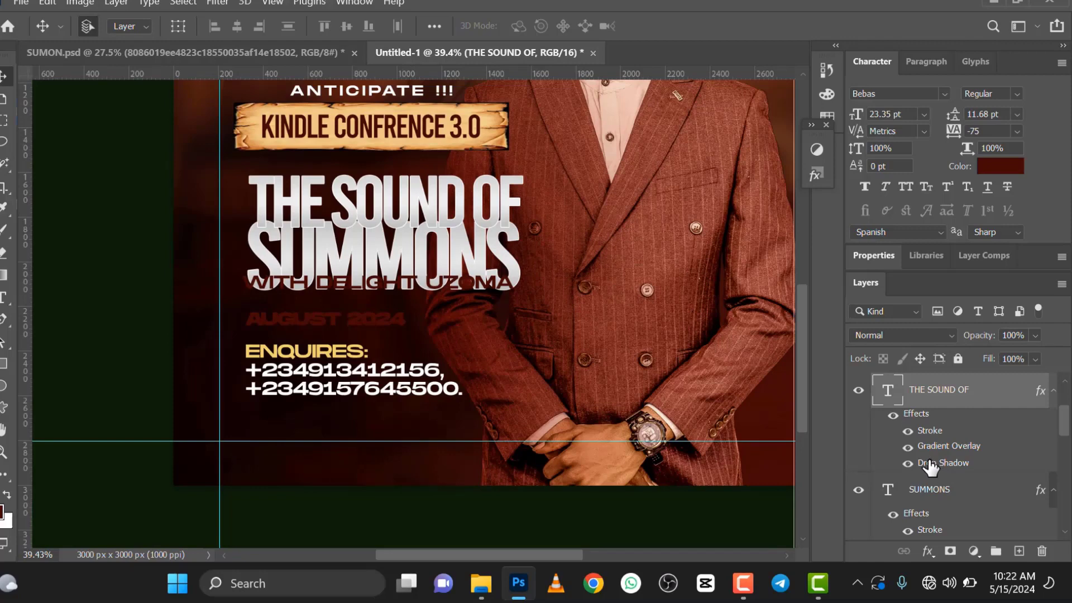
double_click(930, 463)
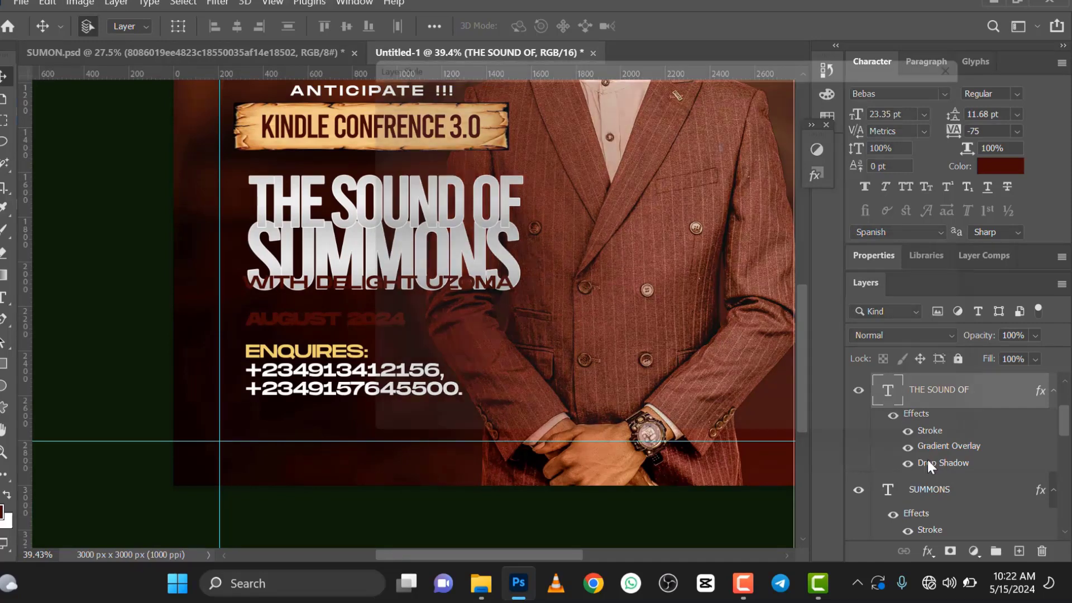
click(655, 136)
click(680, 136)
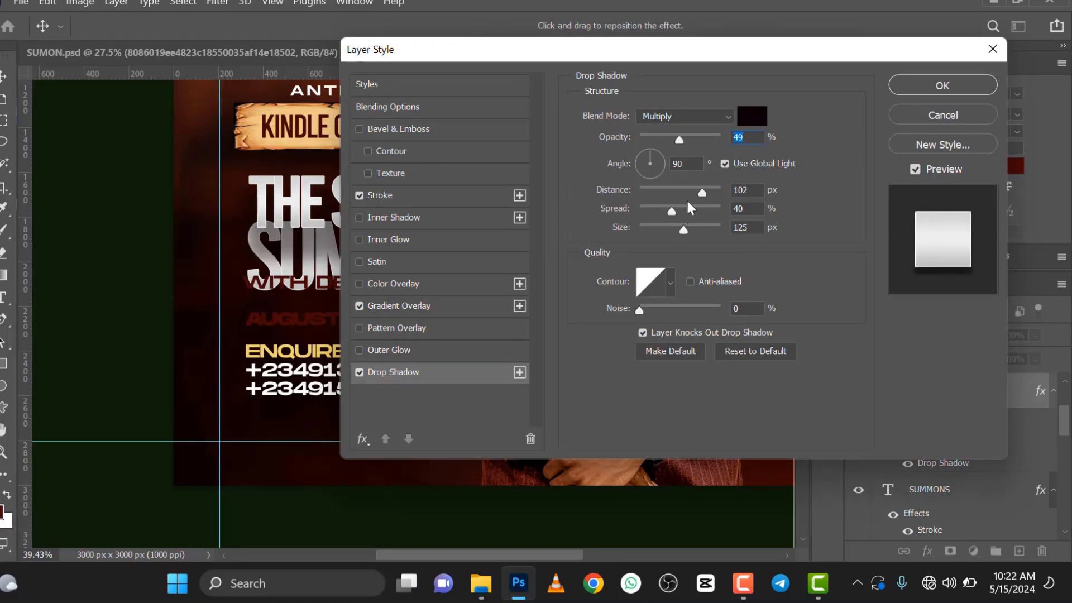
drag(701, 190, 692, 190)
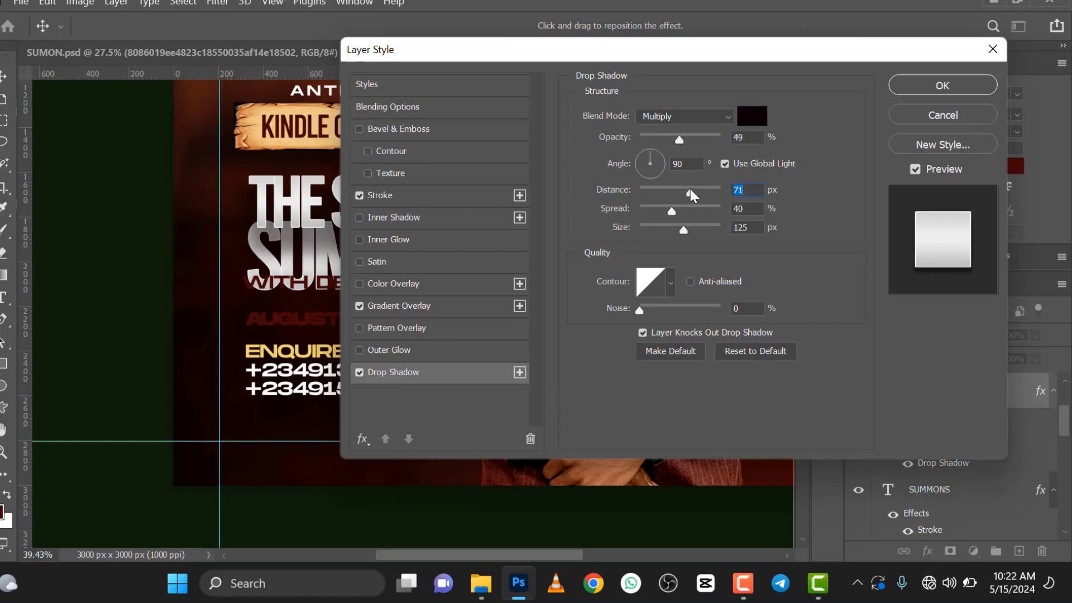
drag(753, 60, 914, 63)
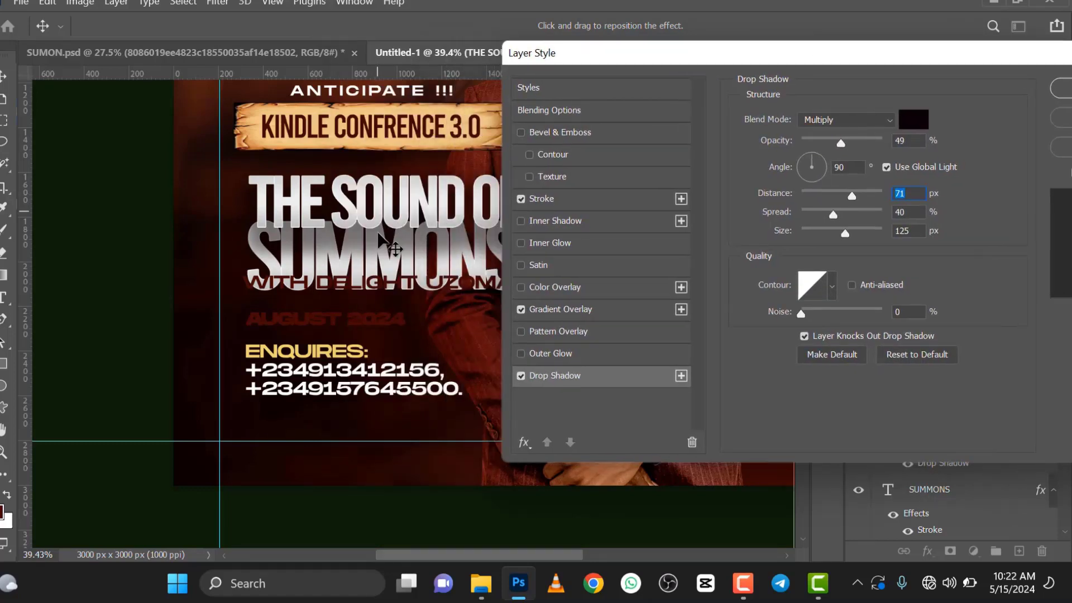
mouse_move(831, 214)
mouse_down()
mouse_move(823, 210)
mouse_move(828, 233)
mouse_up()
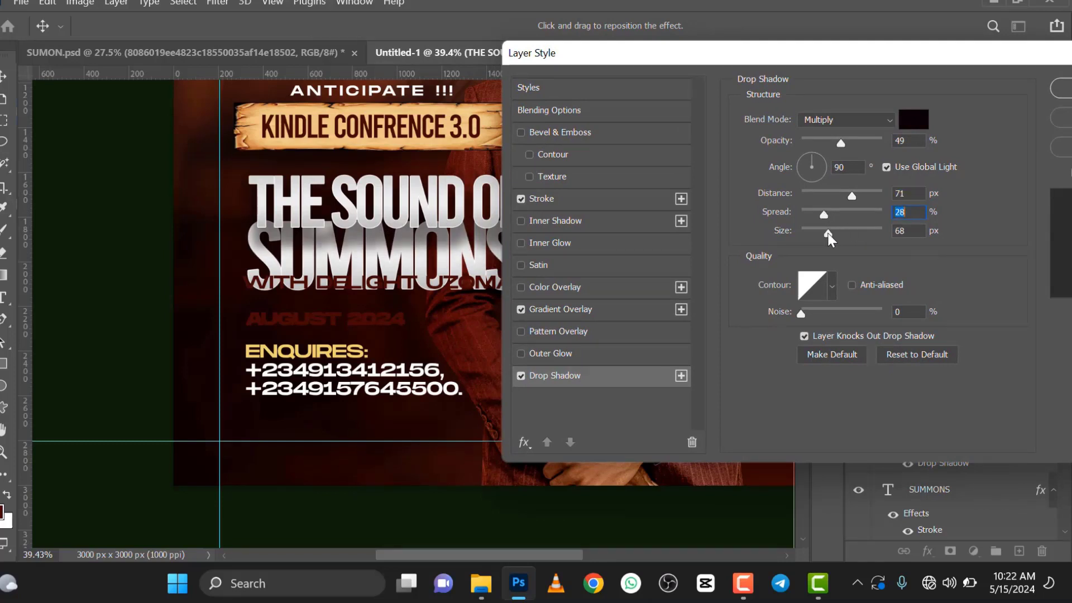
click(836, 233)
drag(848, 193, 827, 196)
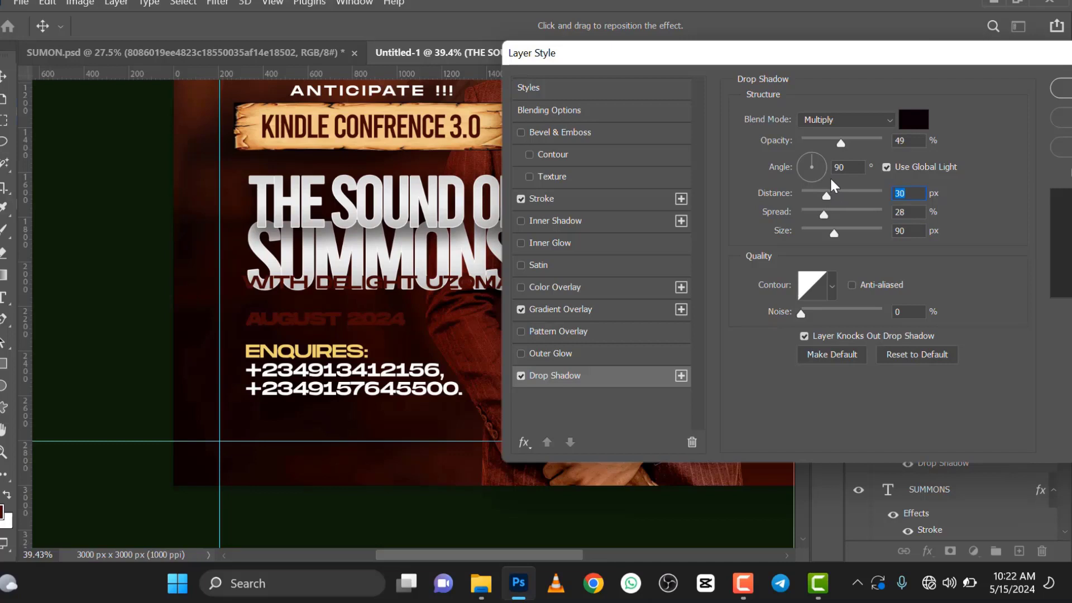
drag(826, 197, 824, 195)
click(1062, 89)
Step: Nudge the THE SOUND OF text slightly left above SUMMONS
scroll(448, 268, down, 5)
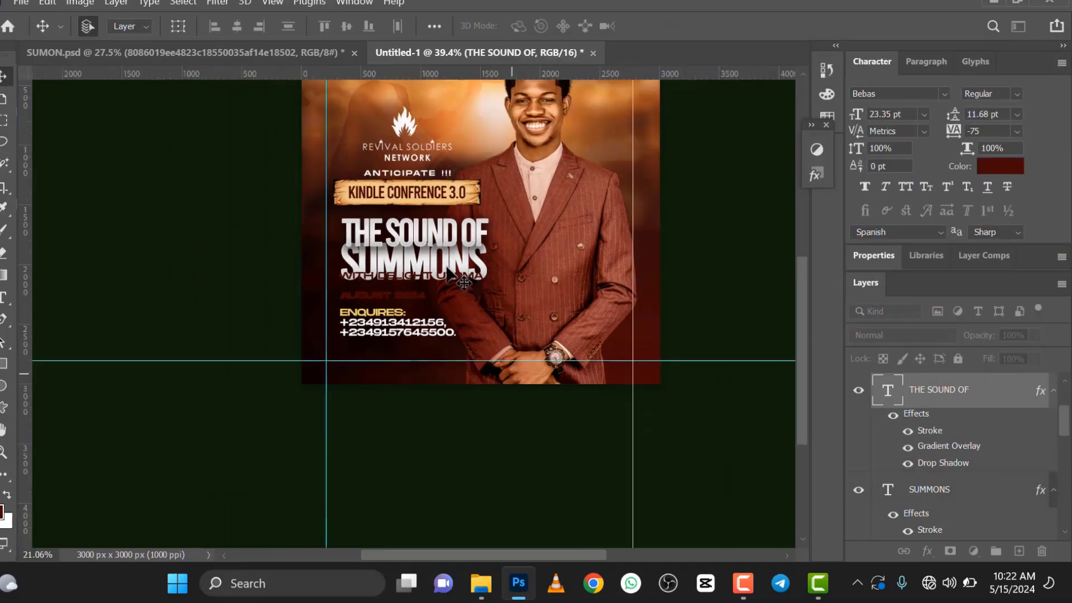
scroll(448, 268, up, 3)
drag(412, 222, 408, 224)
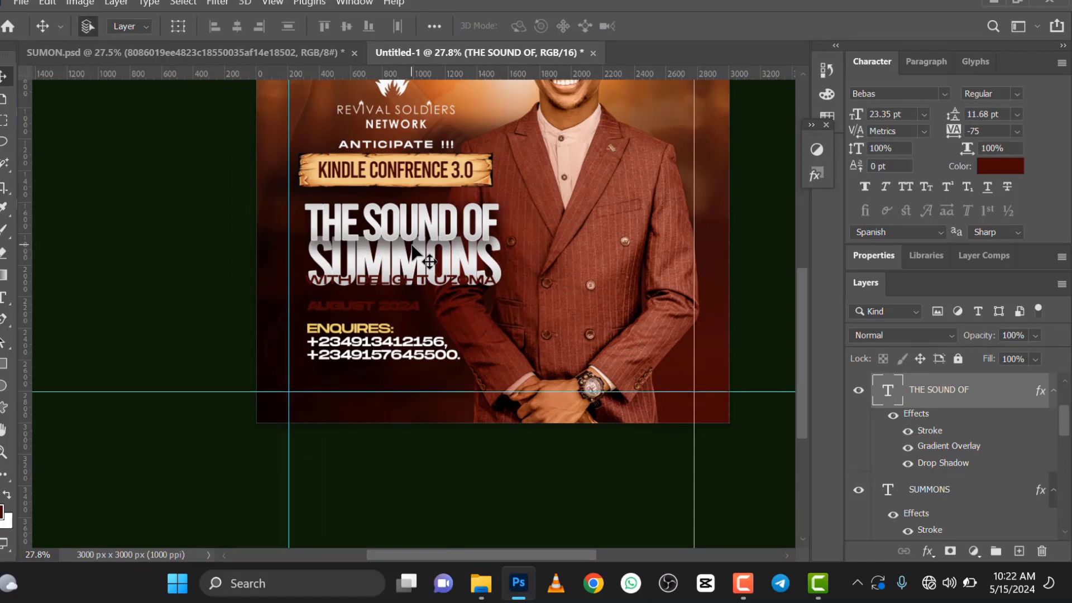
Step: Move the ENQUIRES contact block down close to the lower guide, and shift AUGUST 2024 down above it
scroll(415, 288, up, 1)
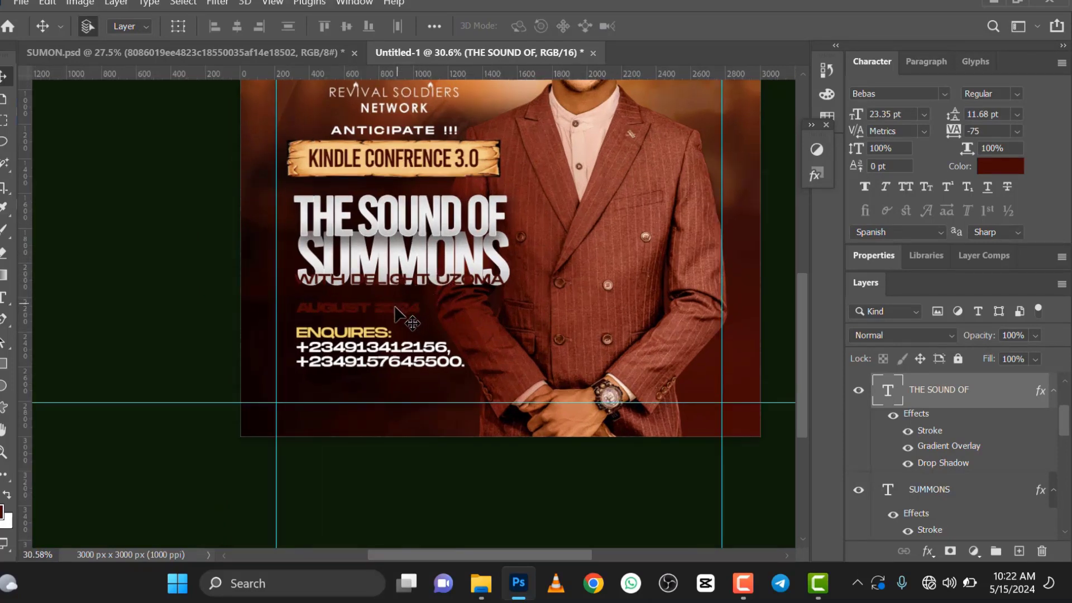
click(371, 369)
drag(371, 373, 370, 393)
drag(360, 315, 354, 324)
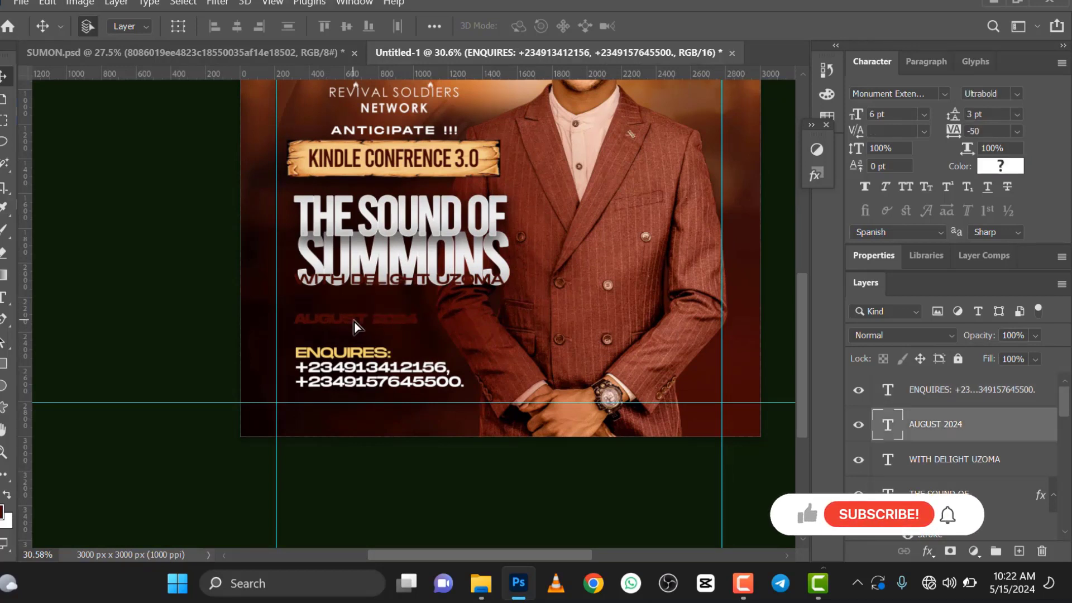
Step: Scale the AUGUST 2024 text up to 140.24%
key(ctrl+t)
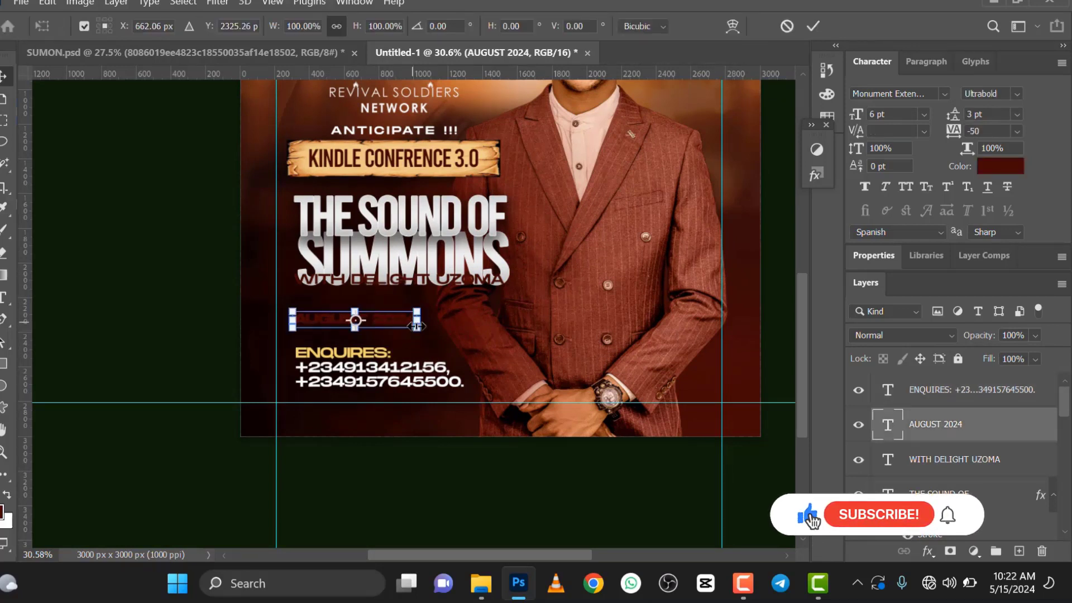
drag(419, 329, 484, 355)
click(811, 26)
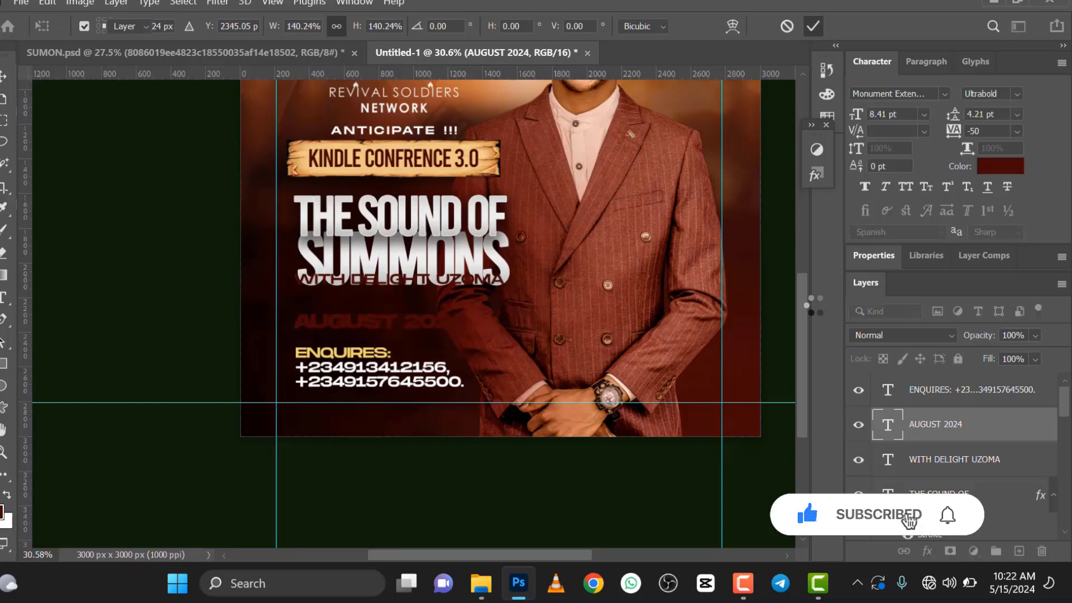
right_click(949, 429)
click(816, 16)
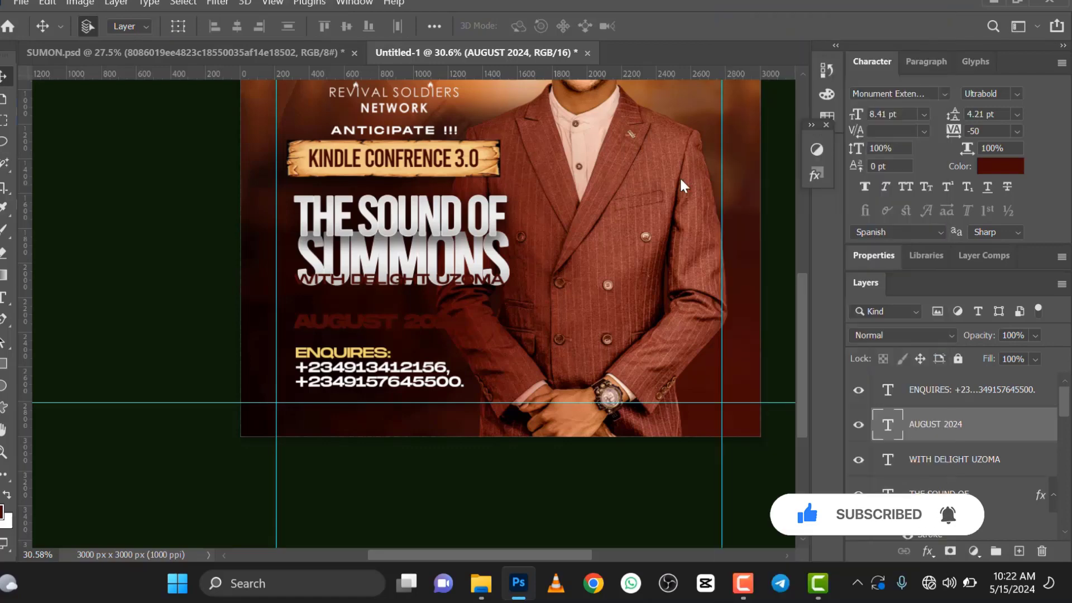
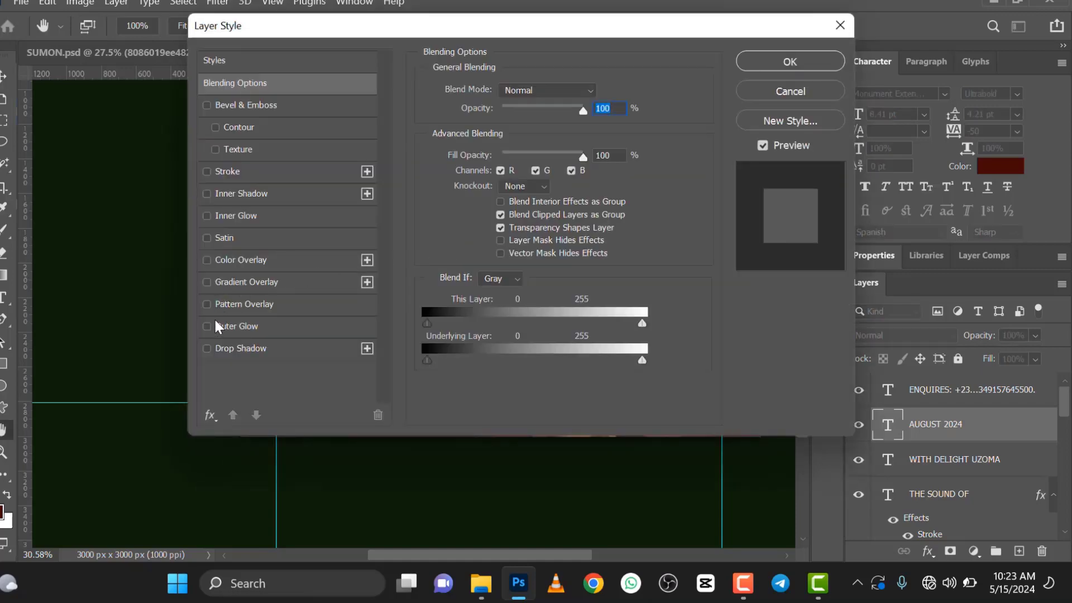
Step: Apply a gradient overlay to the AUGUST 2024 text and move the speaker's name line down just below SUMMONS
click(207, 282)
click(788, 63)
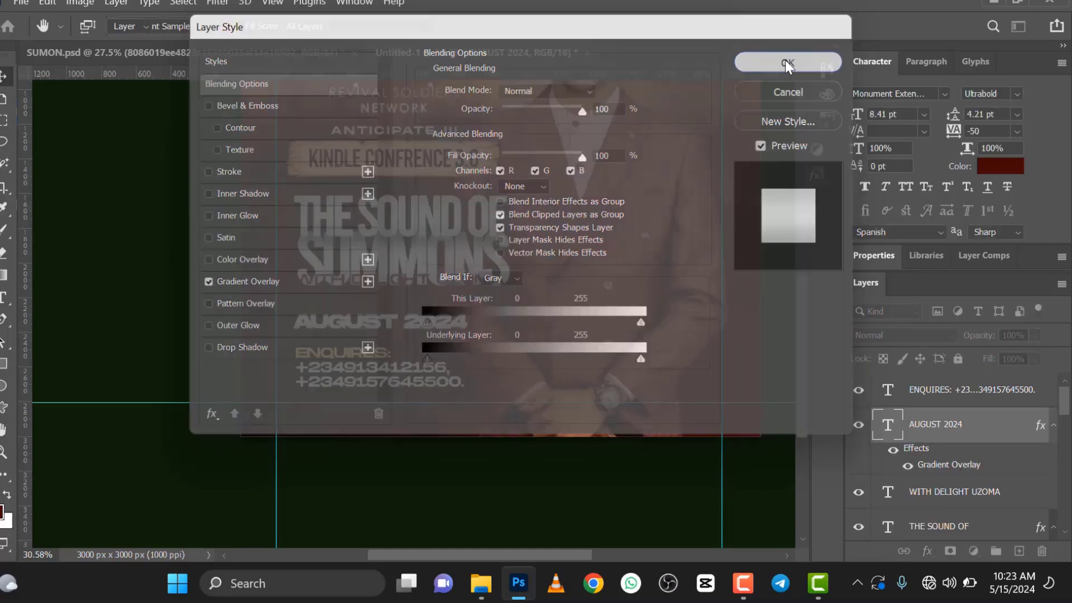
scroll(398, 266, up, 1)
drag(398, 272, 397, 298)
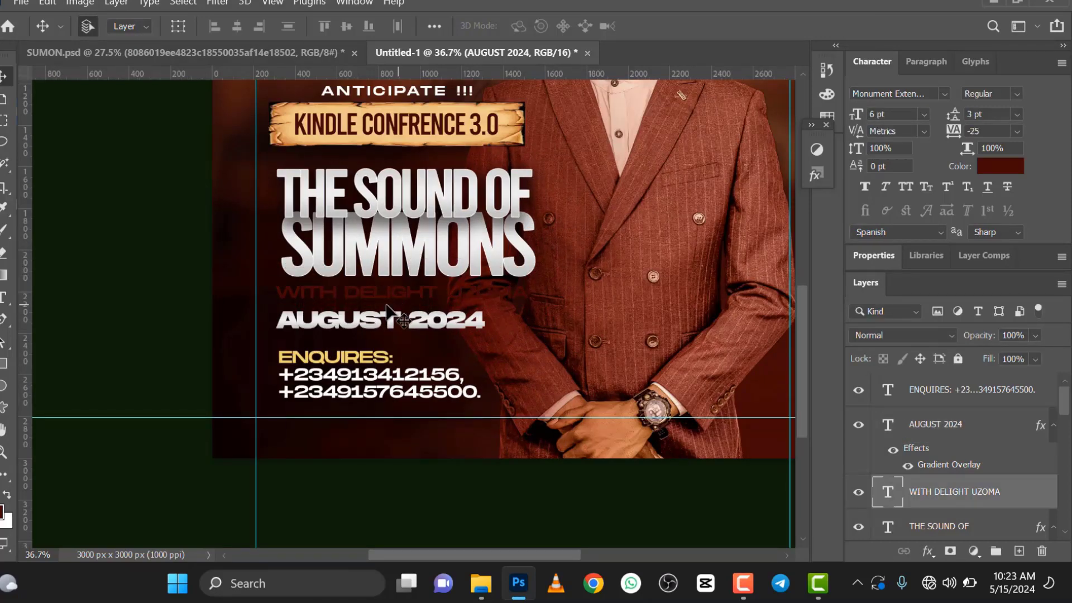
Step: Draw a rectangle about 1374 x 113 px over the speaker's name line and give it a white stroke
scroll(387, 306, up, 2)
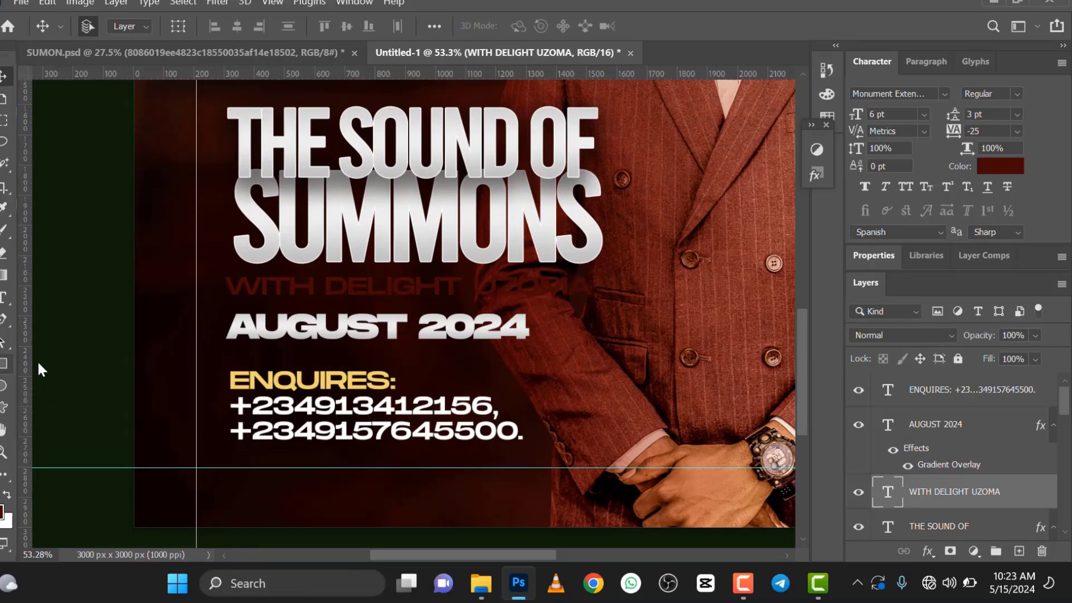
click(5, 364)
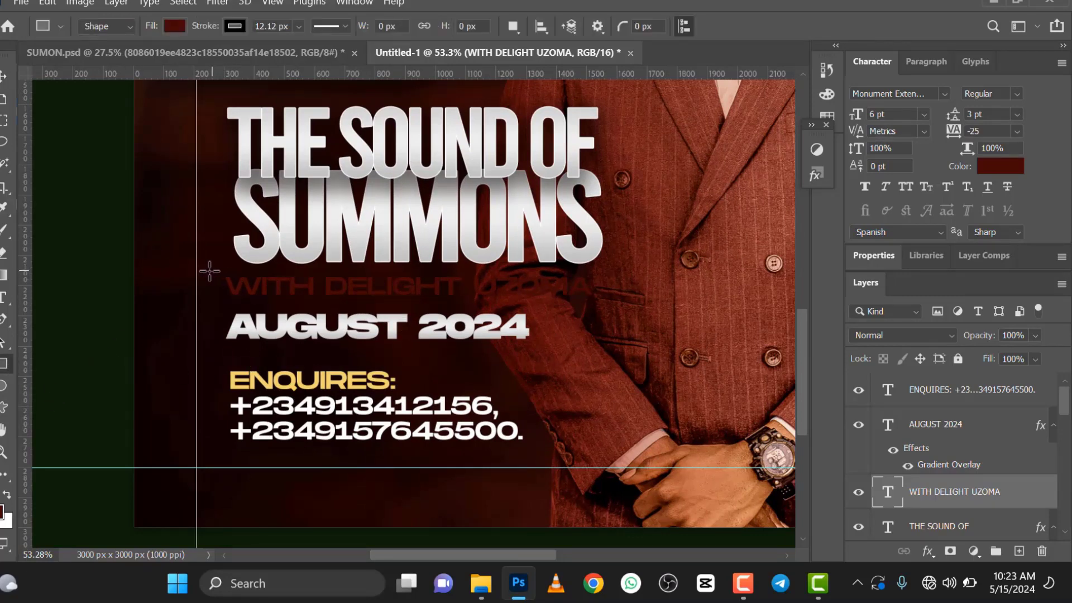
drag(208, 270, 621, 305)
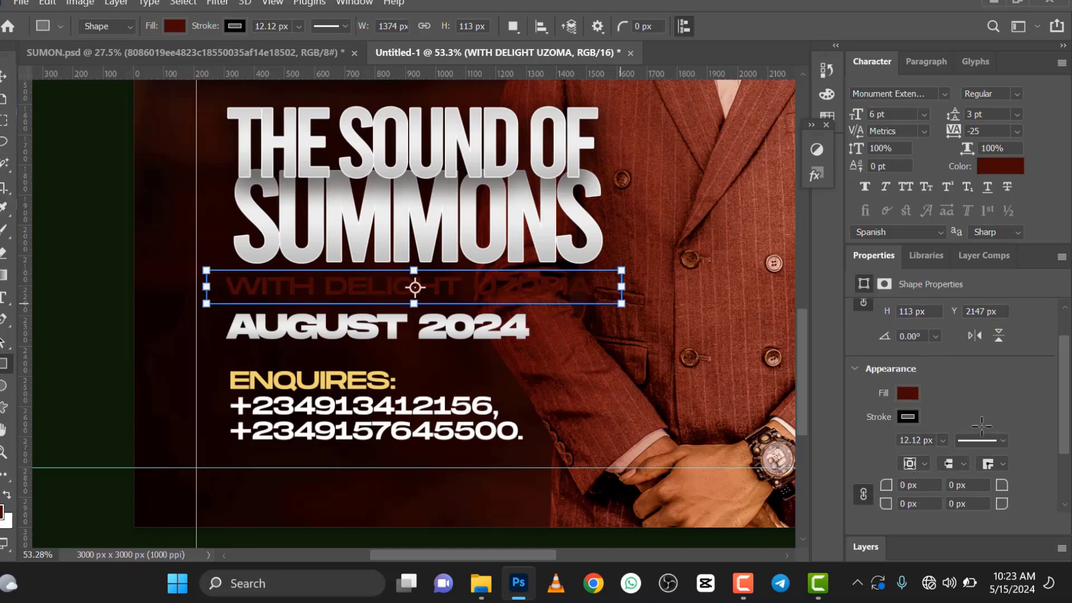
click(908, 416)
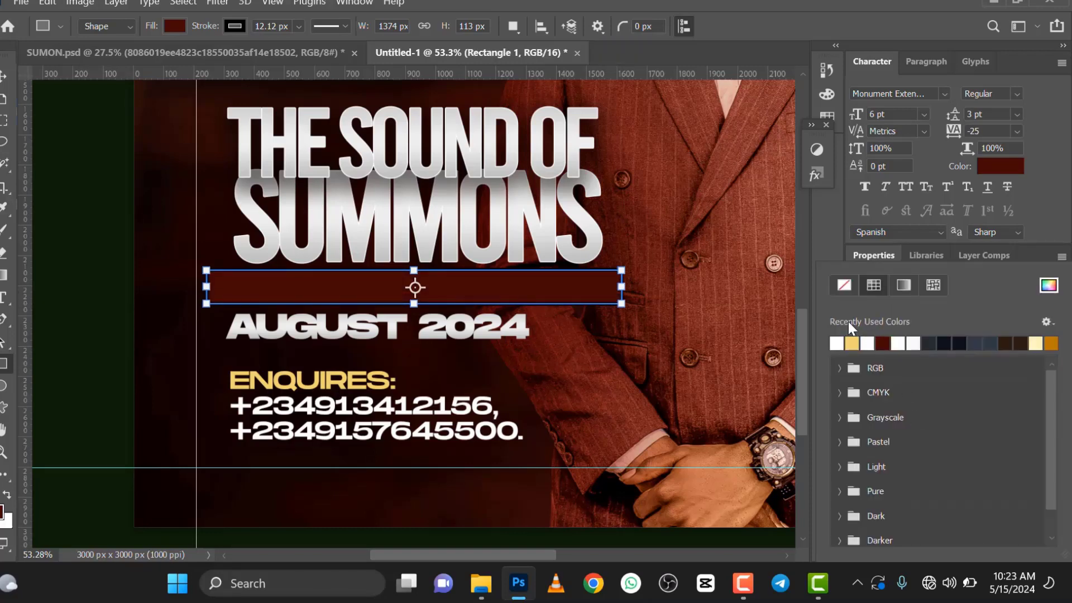
click(837, 342)
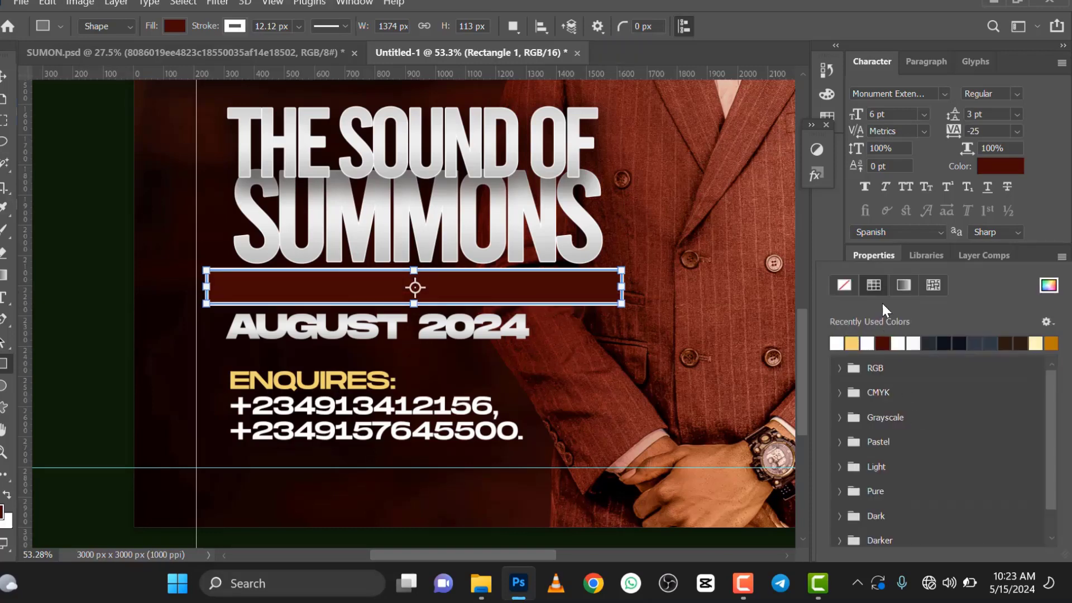
click(892, 257)
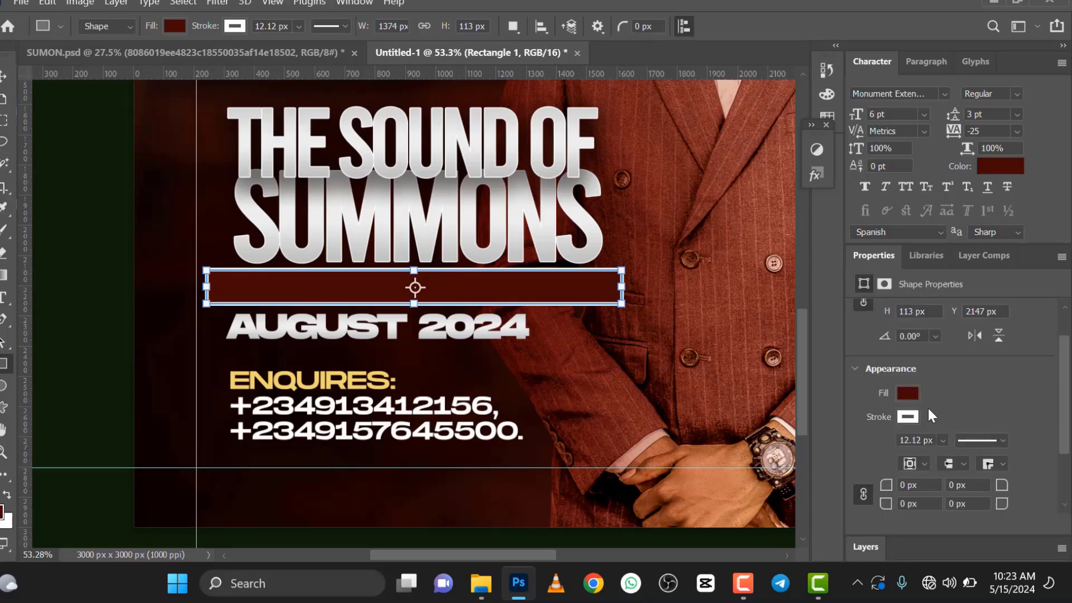
Step: Thin the rectangle's stroke to about 0.51 px and round all four corners to 20 px
click(943, 441)
drag(943, 461, 941, 460)
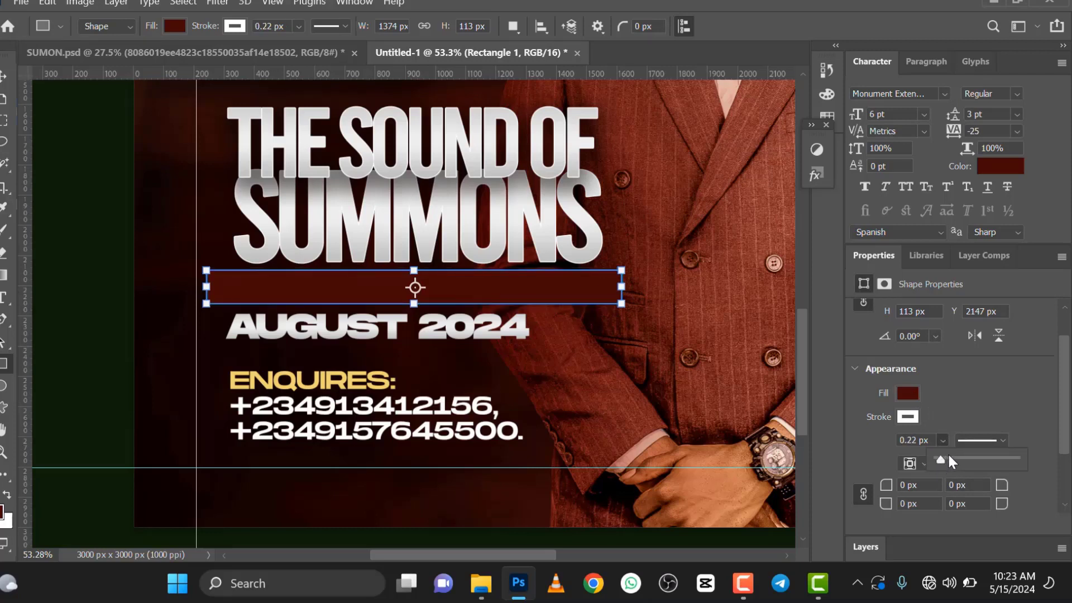
drag(943, 460, 946, 460)
click(905, 487)
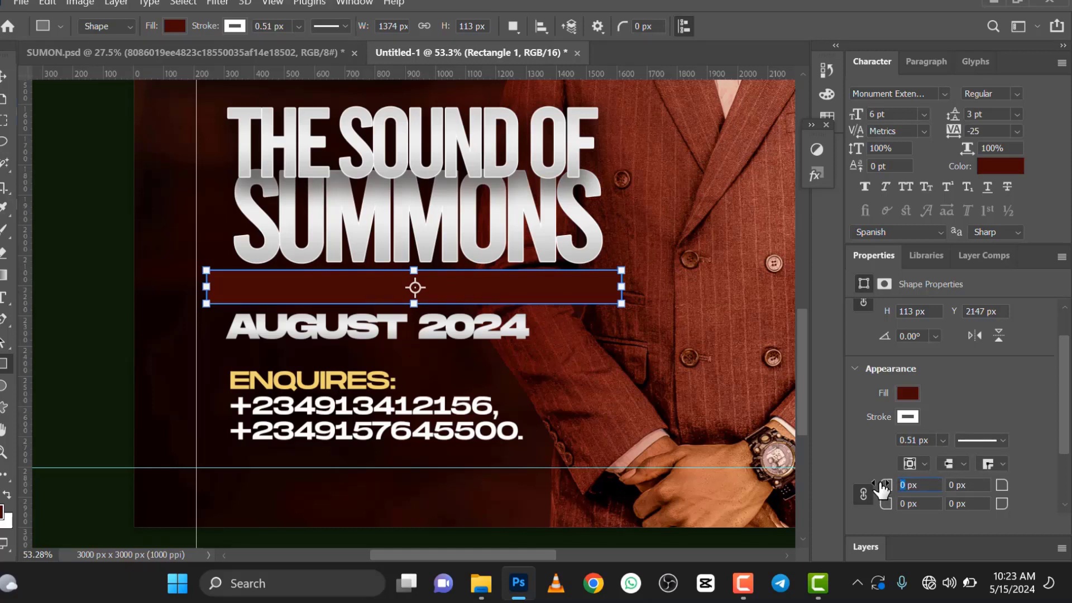
key(Return)
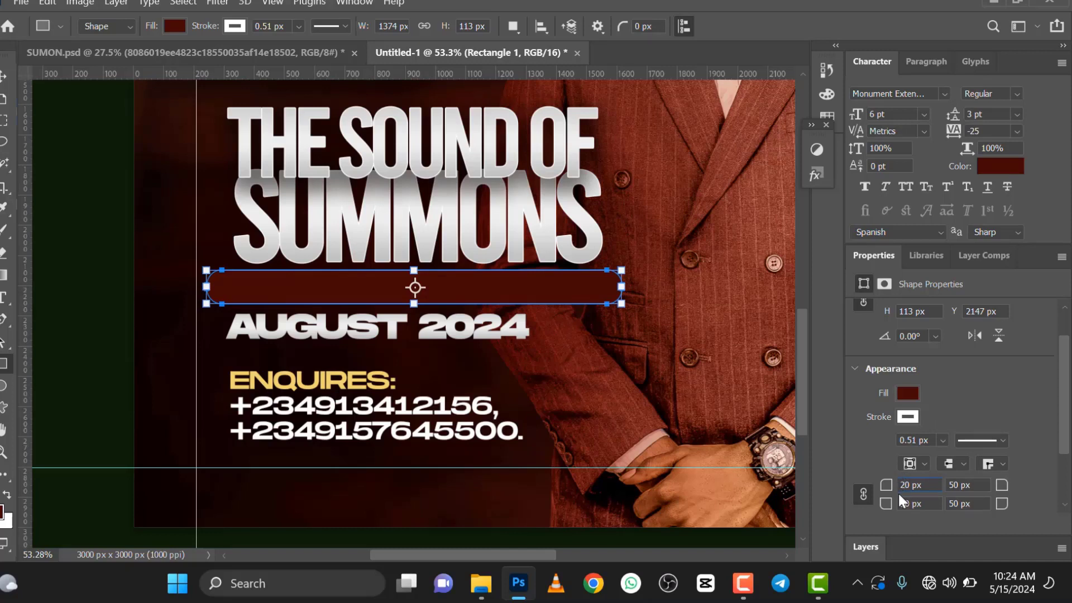
key(Return)
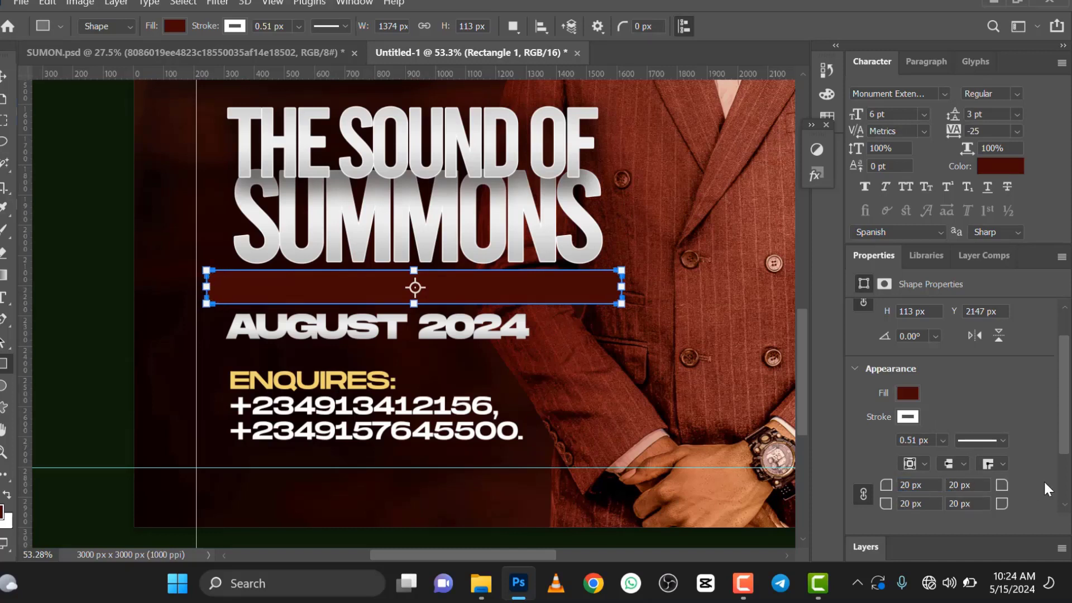
click(866, 549)
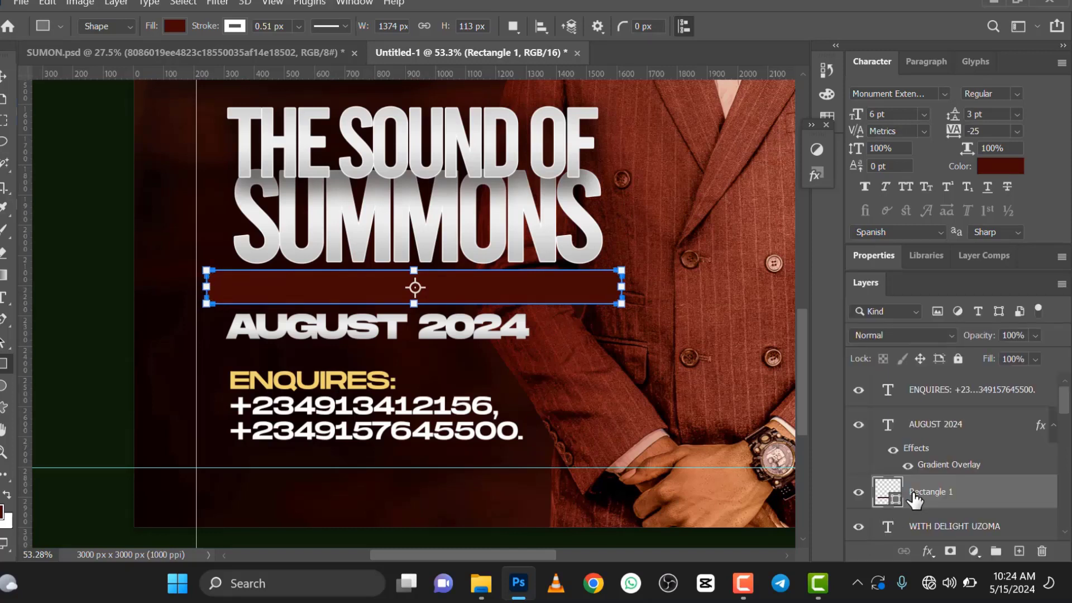
key(v)
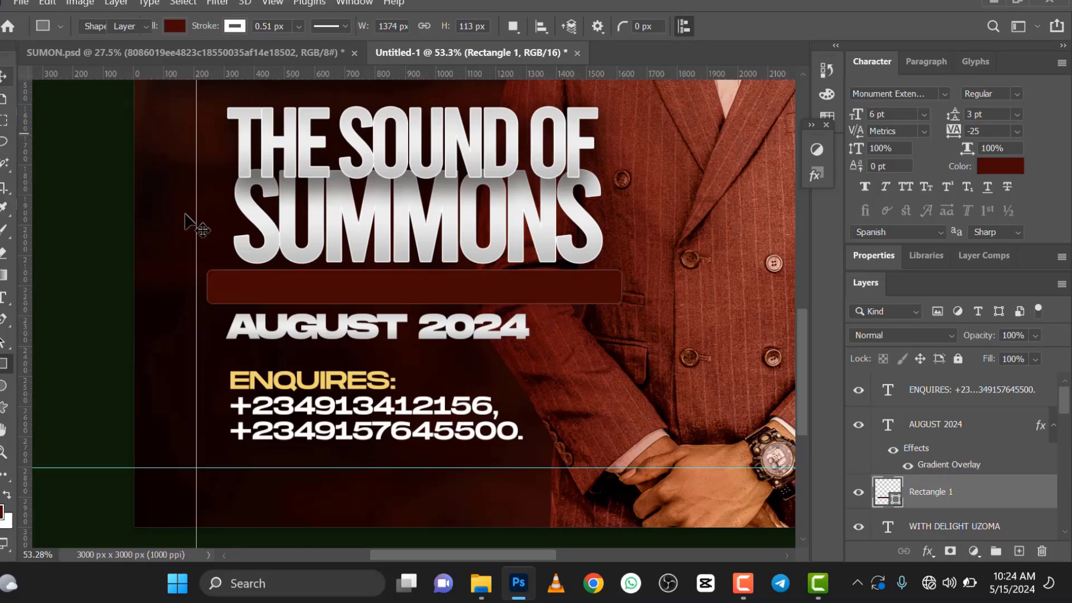
Step: Thicken the rounded rectangle's white stroke to about 4.20 px
scroll(346, 285, up, 2)
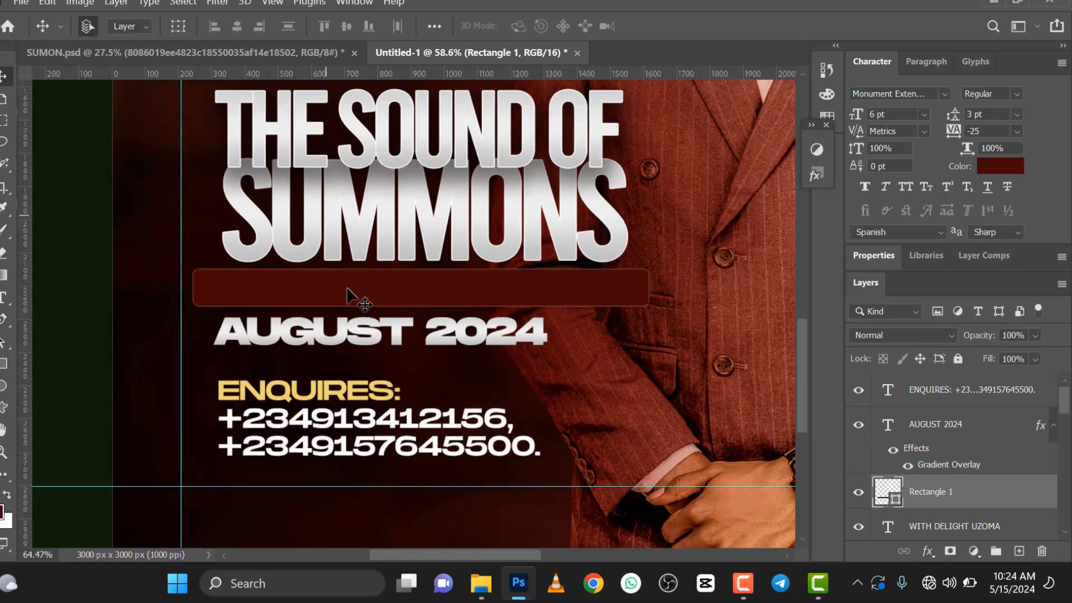
scroll(346, 290, down, 2)
scroll(346, 302, up, 2)
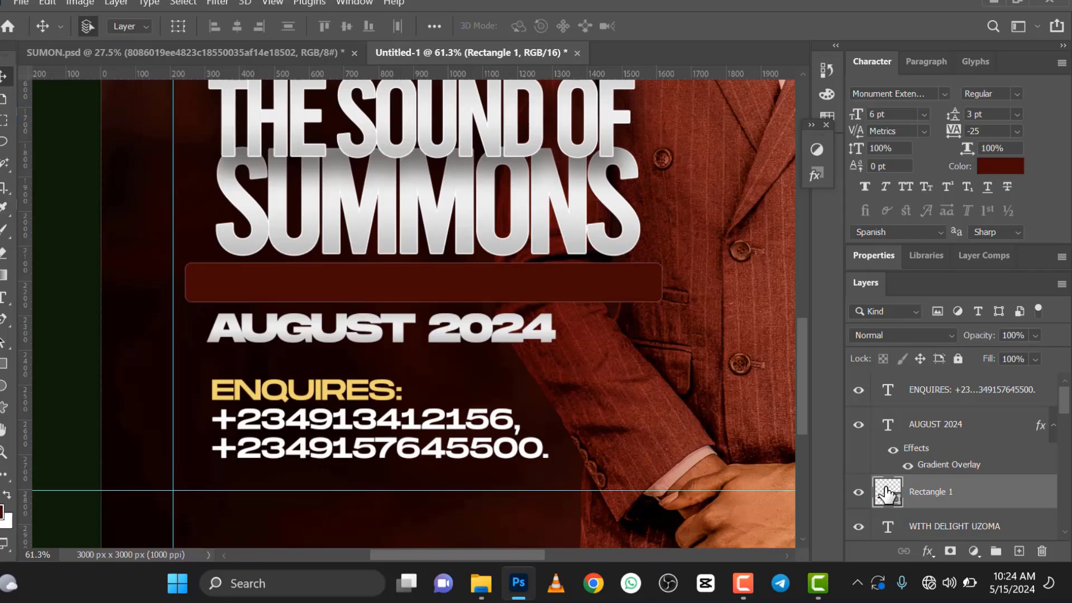
click(874, 255)
click(943, 441)
drag(949, 456, 955, 458)
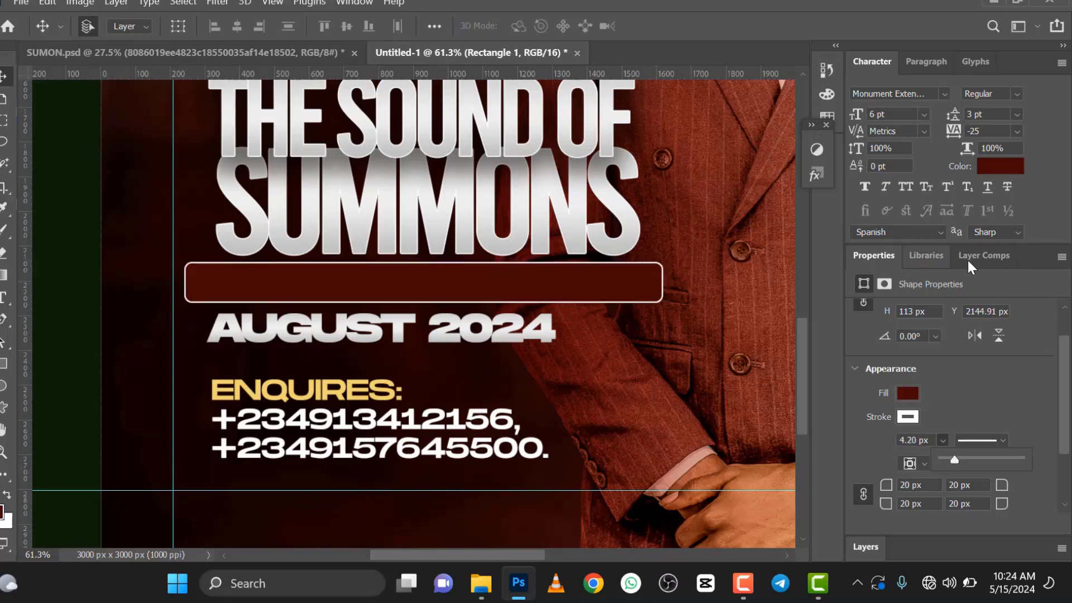
Step: Duplicate the rounded rectangle and offset the copy up and left to the vertical guide
click(864, 548)
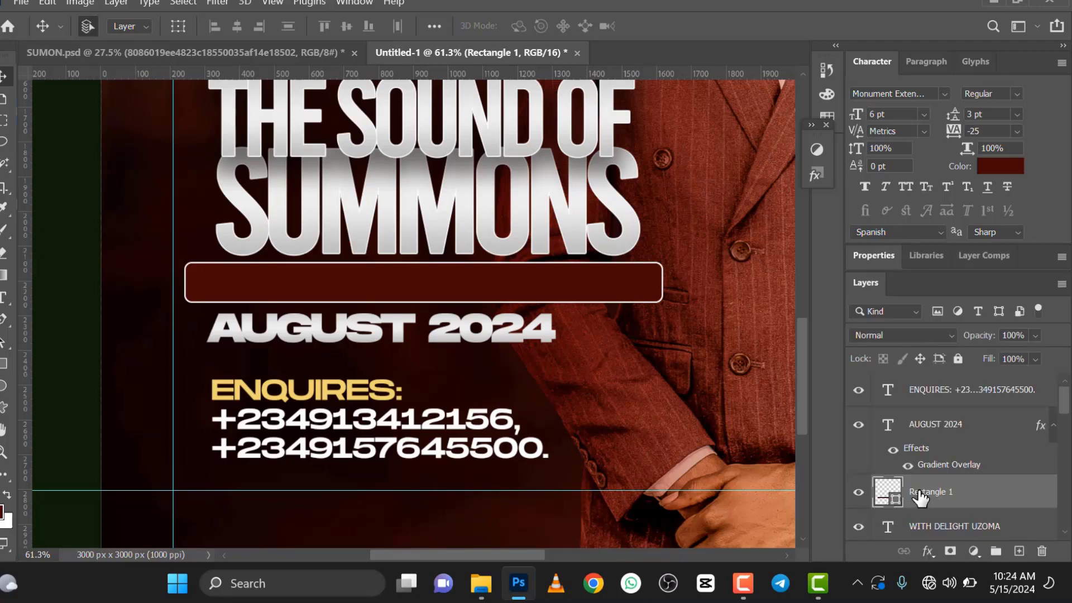
key(ctrl+j)
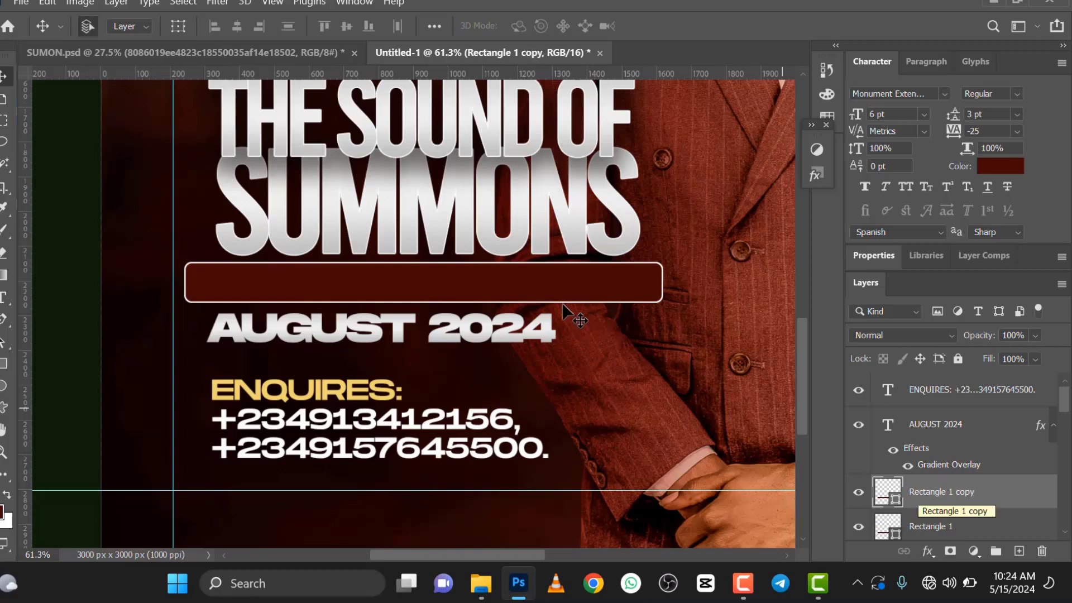
drag(547, 277, 533, 274)
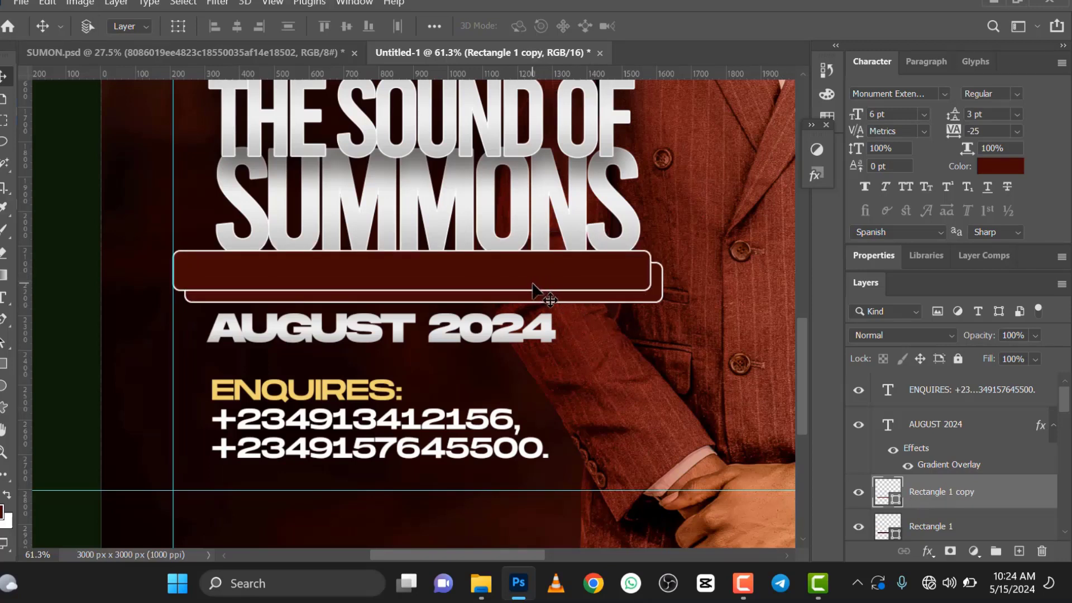
Step: Widen the rectangle copy to about 112.10% and shift it slightly up over the lower edge of SUMMONS
key(ctrl+t)
drag(649, 269, 708, 261)
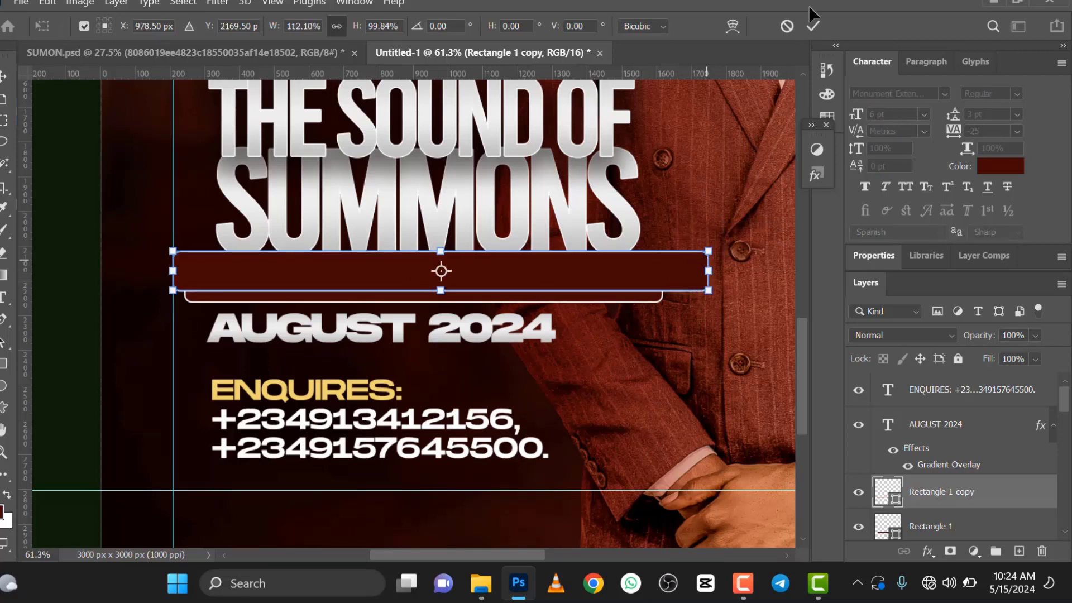
click(813, 24)
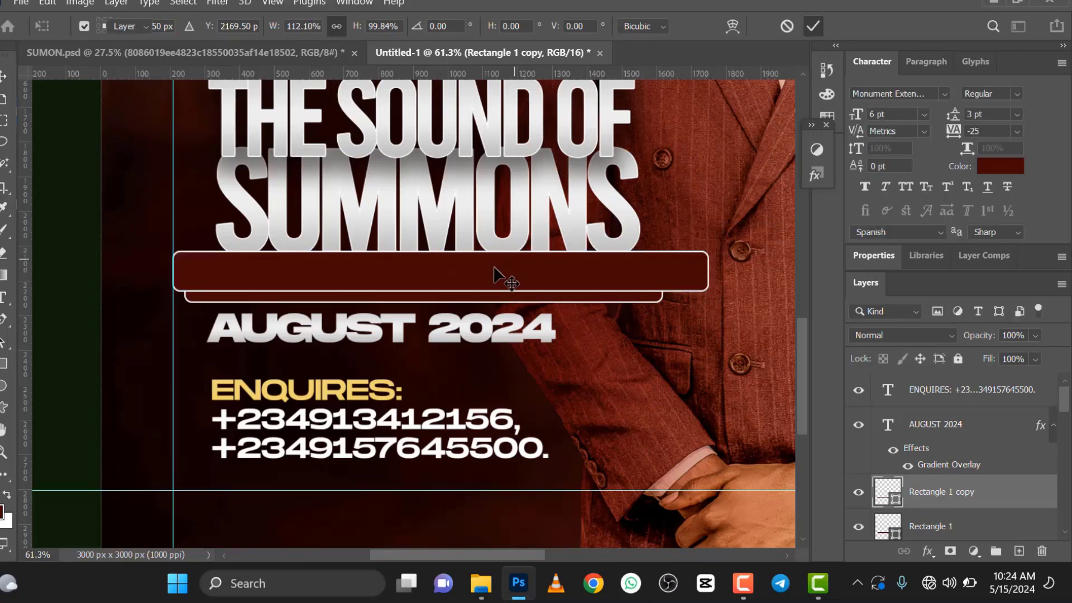
drag(474, 278, 473, 271)
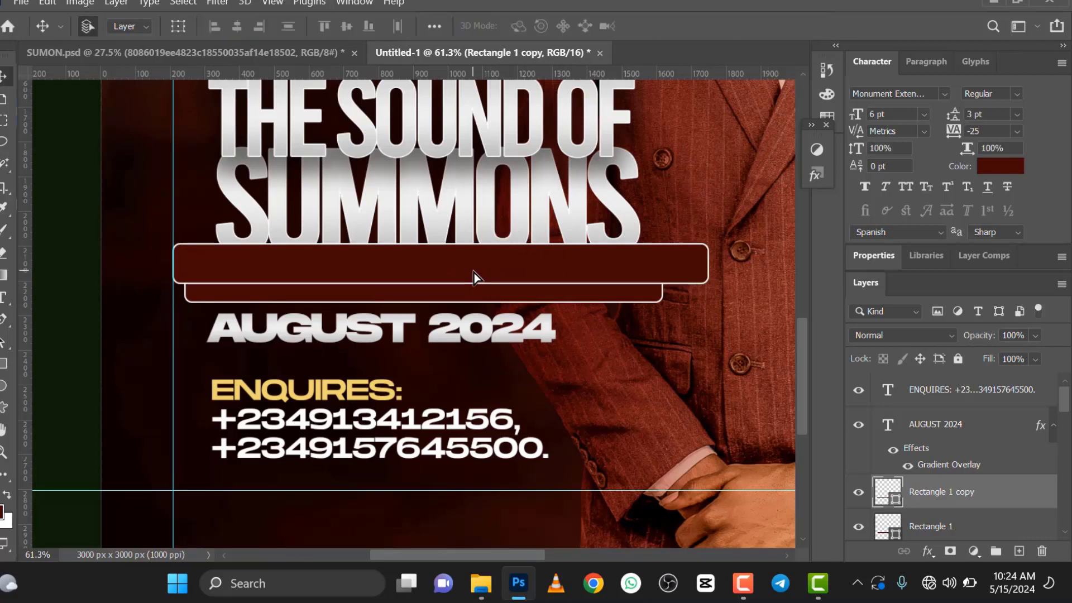
Step: Remove the stroke from the rectangle copy and fill it with white
click(868, 254)
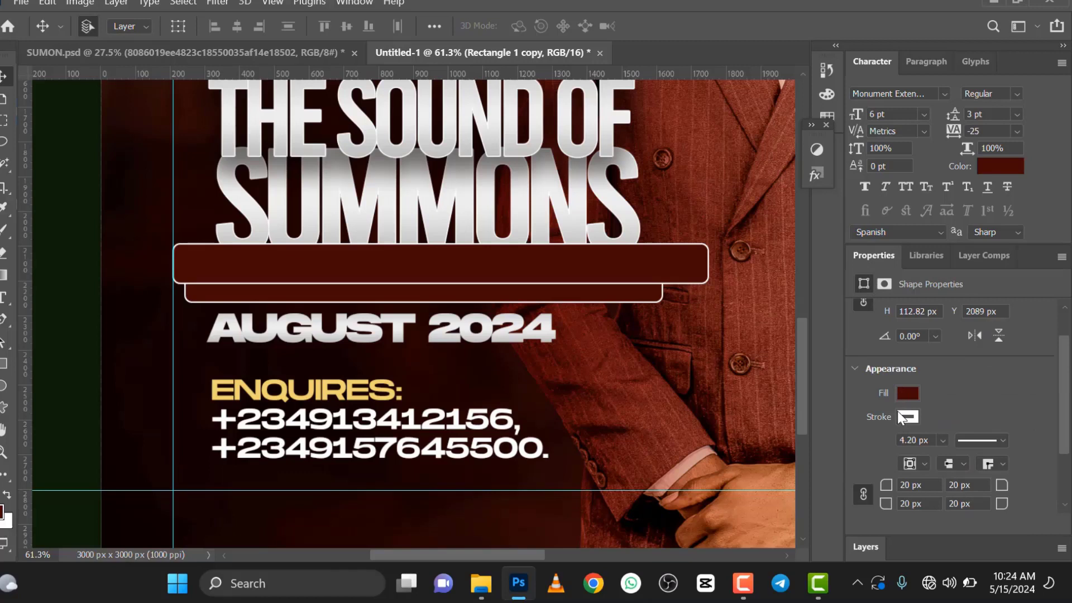
click(899, 413)
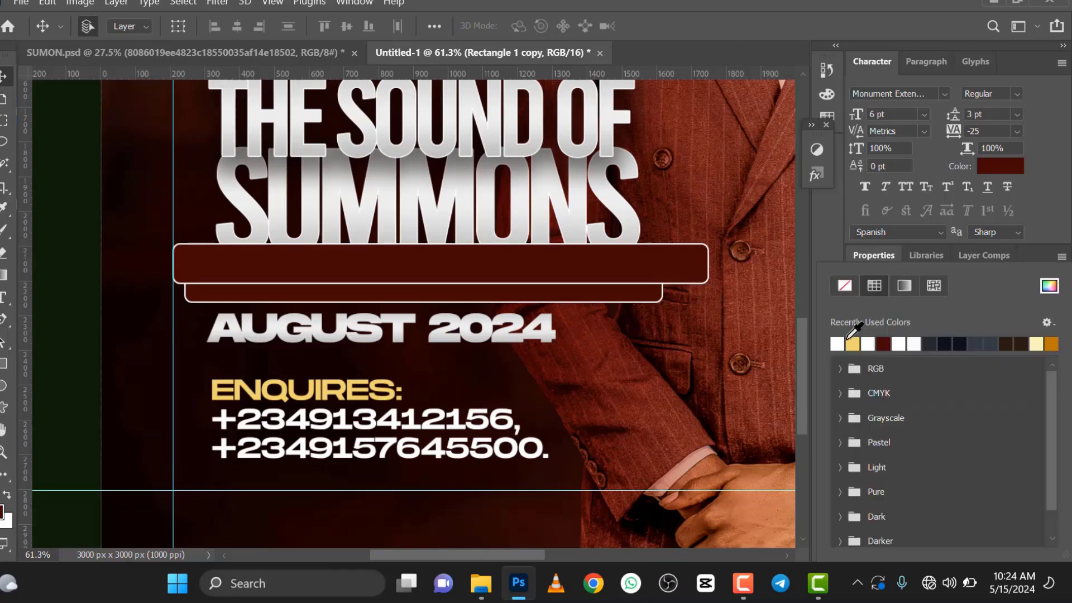
click(877, 253)
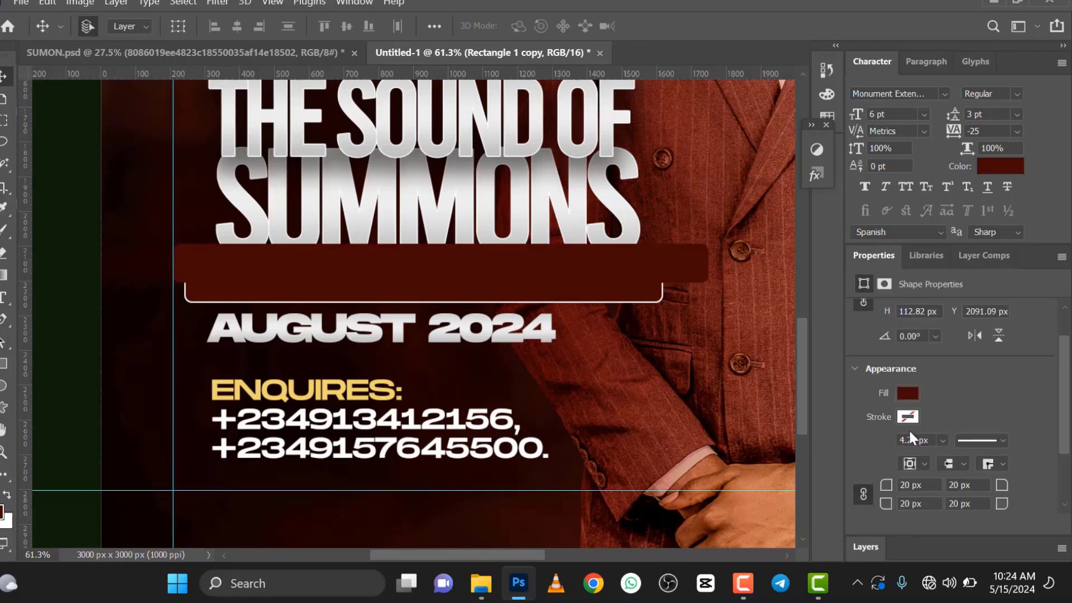
click(907, 394)
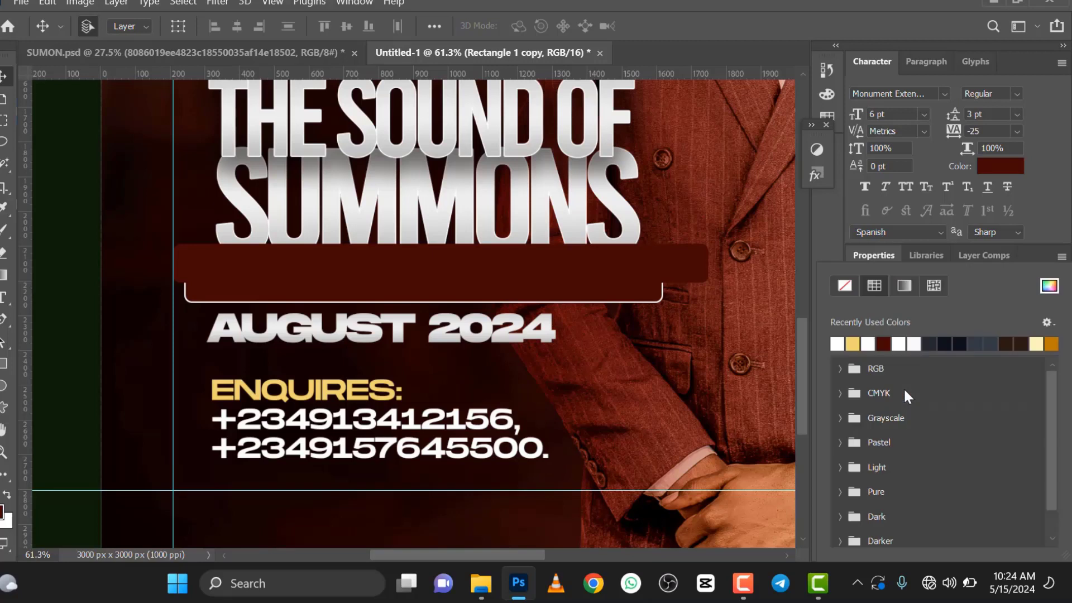
click(838, 342)
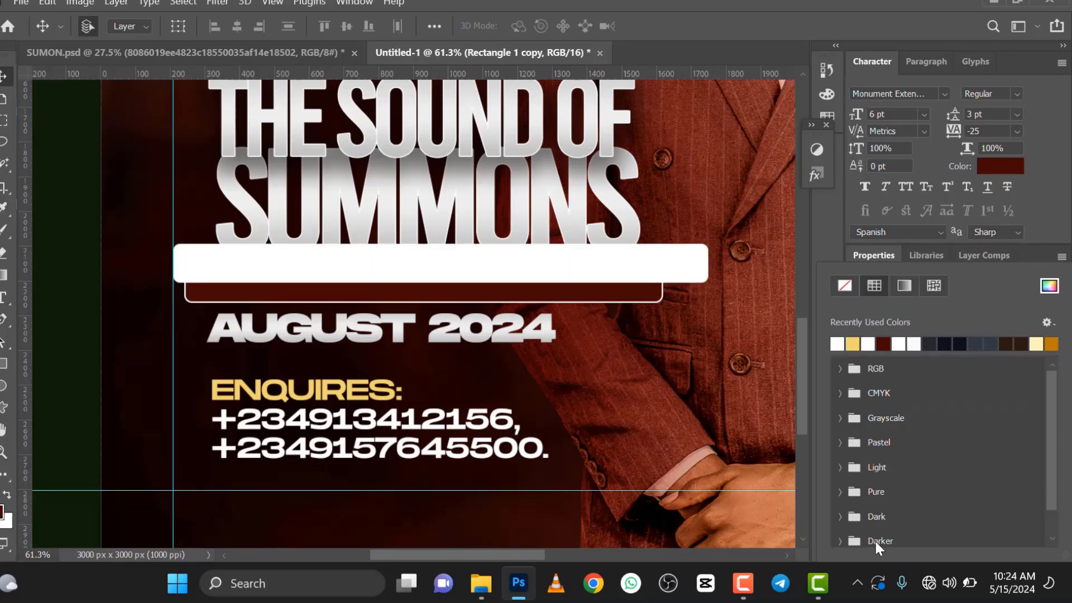
click(863, 255)
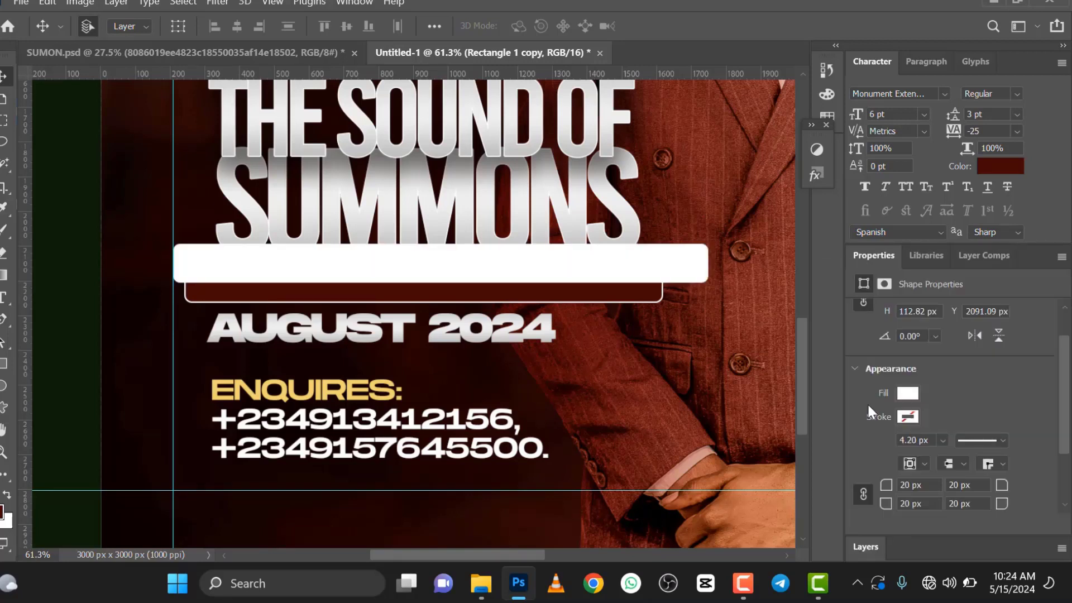
Step: Lower the white rectangle's opacity to 20% and nudge it slightly down over the upper half of the red rectangle
click(867, 548)
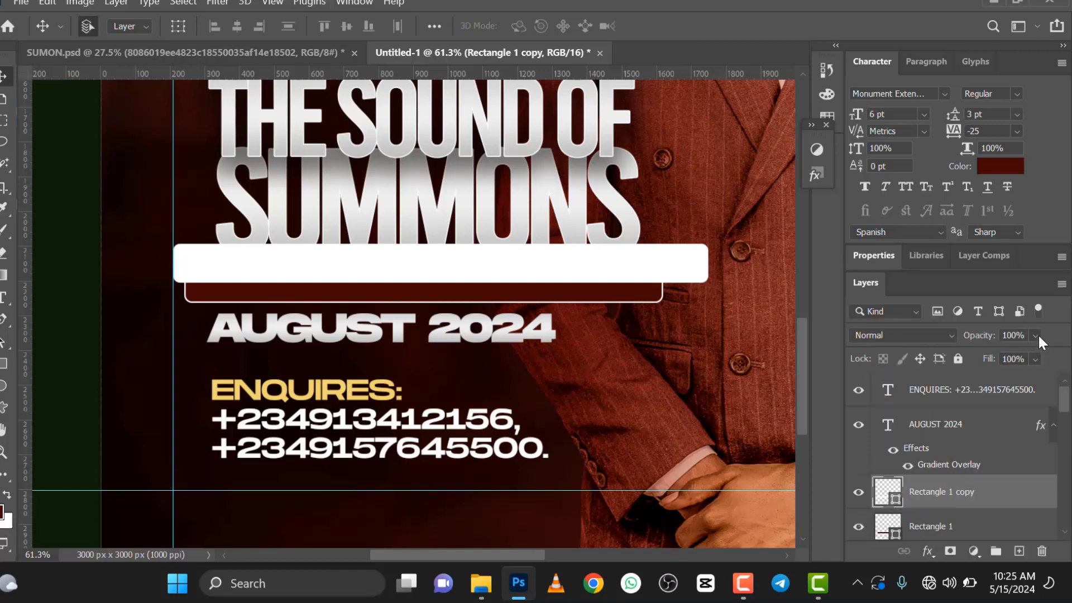
drag(1035, 335, 996, 351)
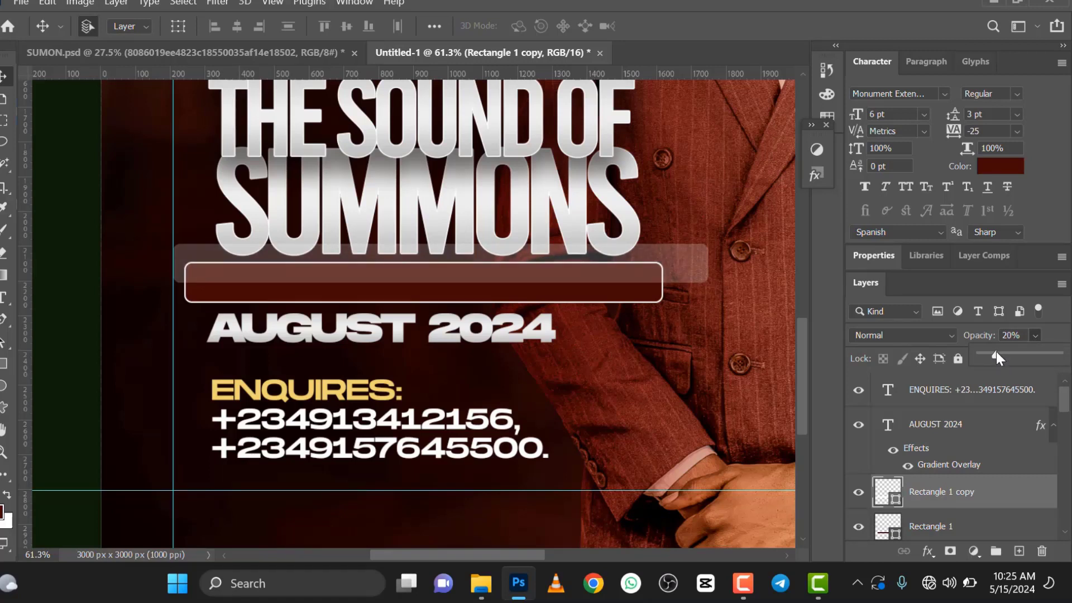
click(682, 260)
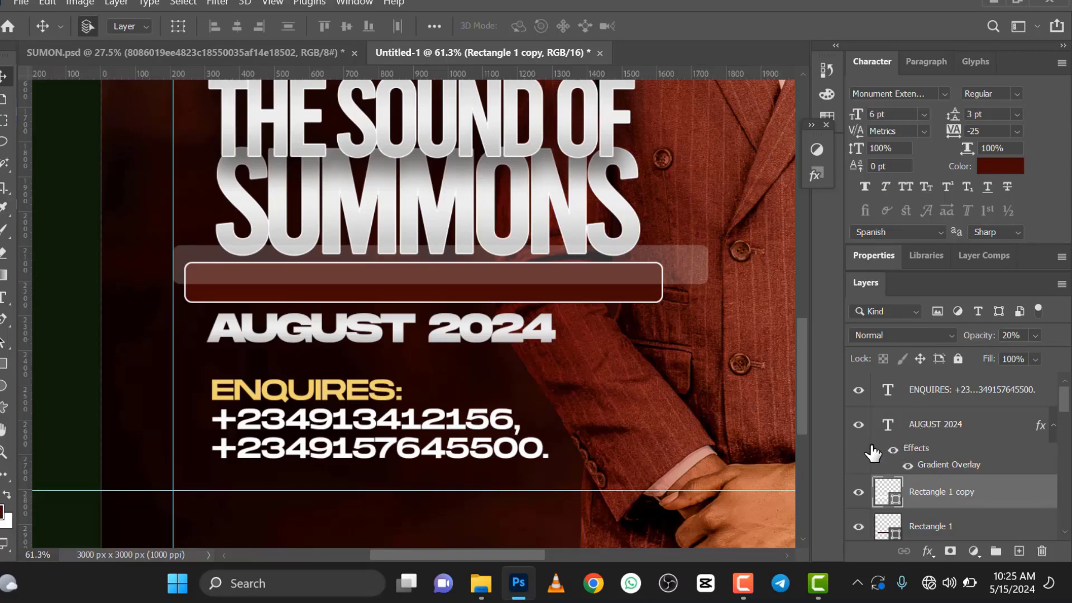
Step: Clip the translucent white rectangle to the red rounded rectangle beneath it with a clipping mask
right_click(927, 494)
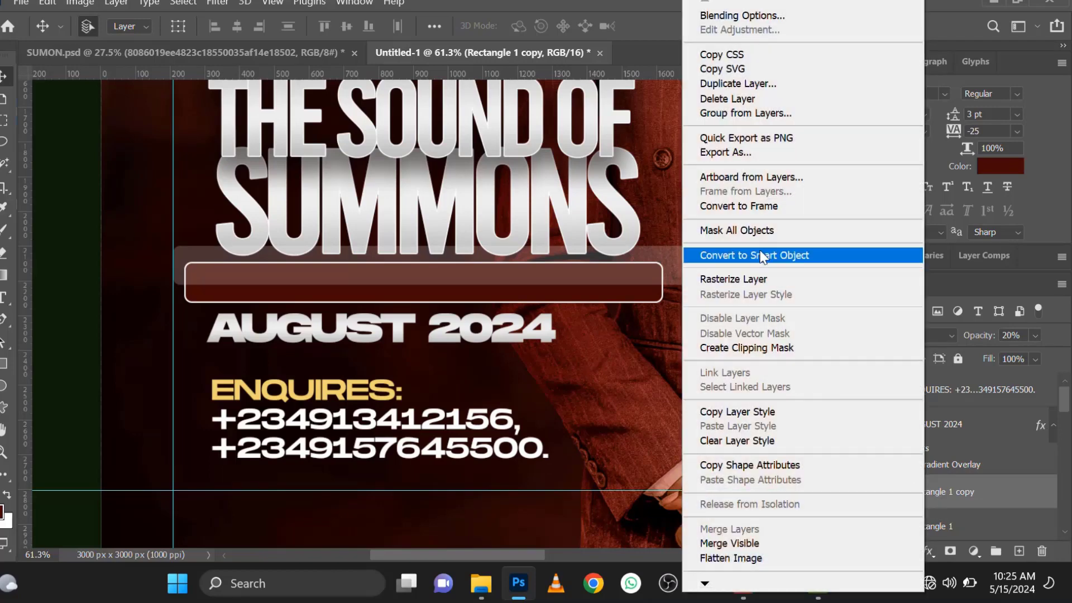
click(735, 348)
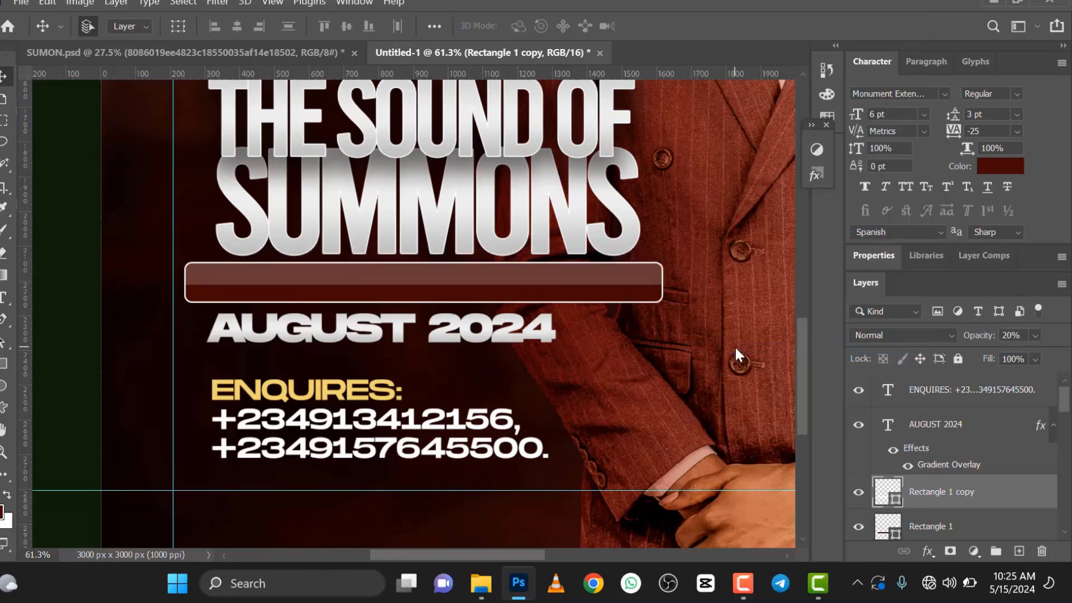
scroll(426, 299, down, 4)
scroll(491, 338, up, 1)
scroll(510, 351, up, 1)
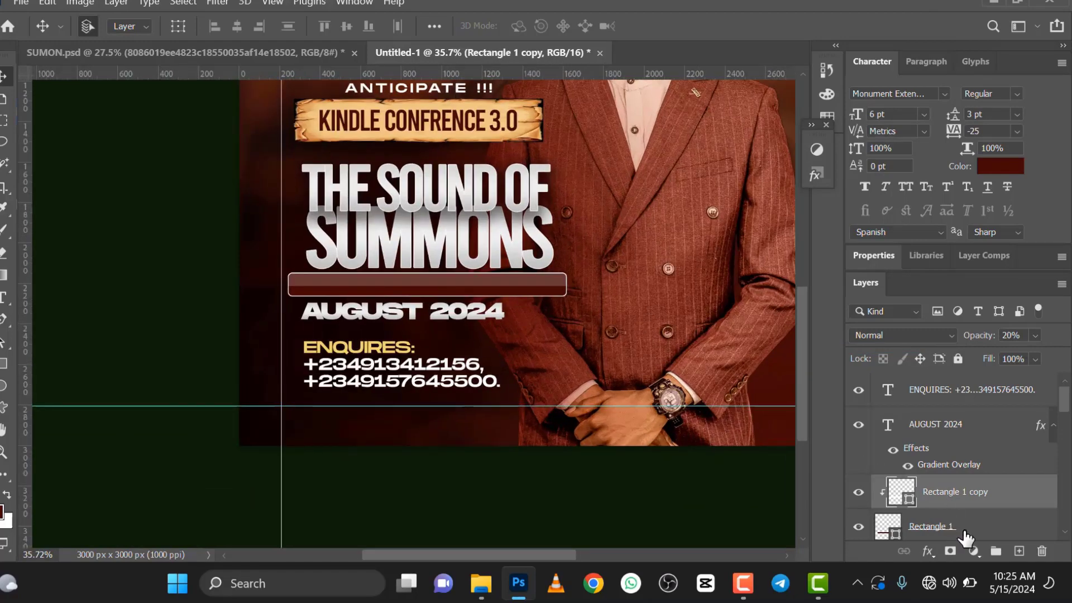
Step: Convert the two rectangle layers into one smart object and place the name text layer directly above it
shift+click(965, 530)
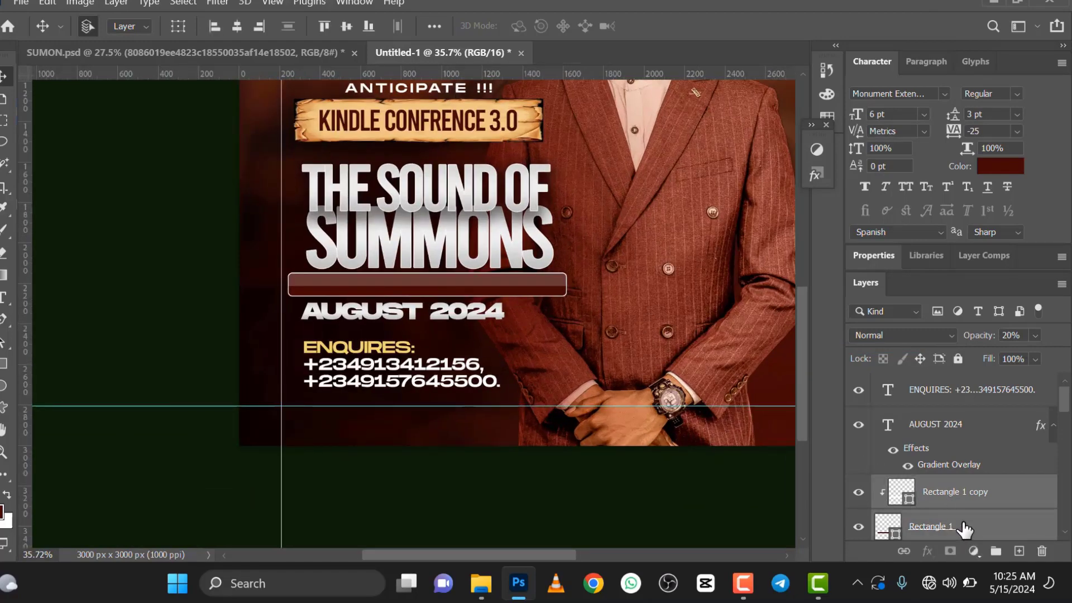
right_click(965, 530)
click(857, 256)
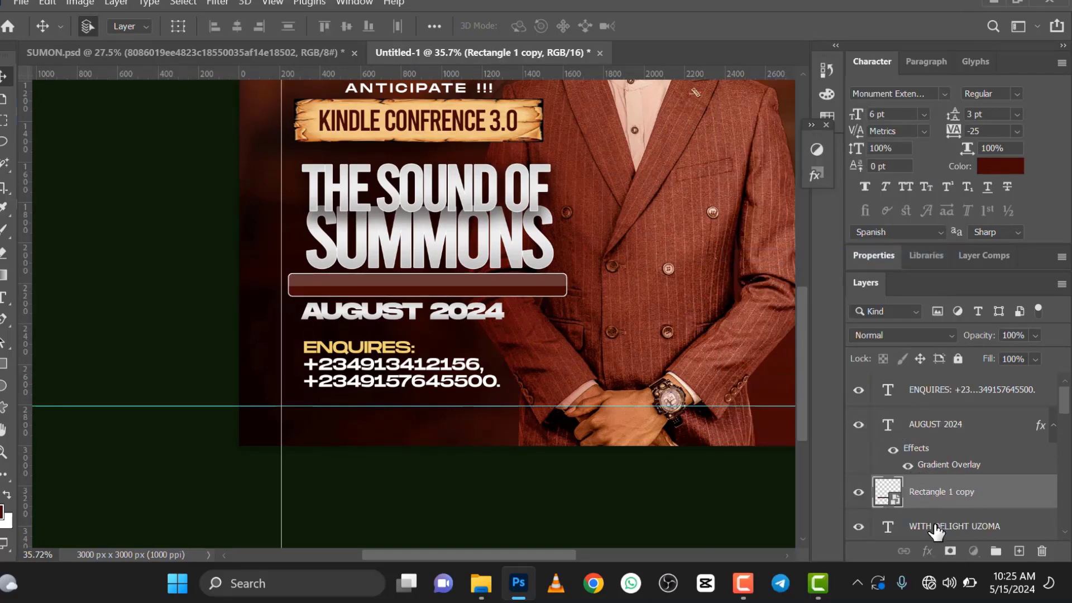
drag(937, 532, 930, 489)
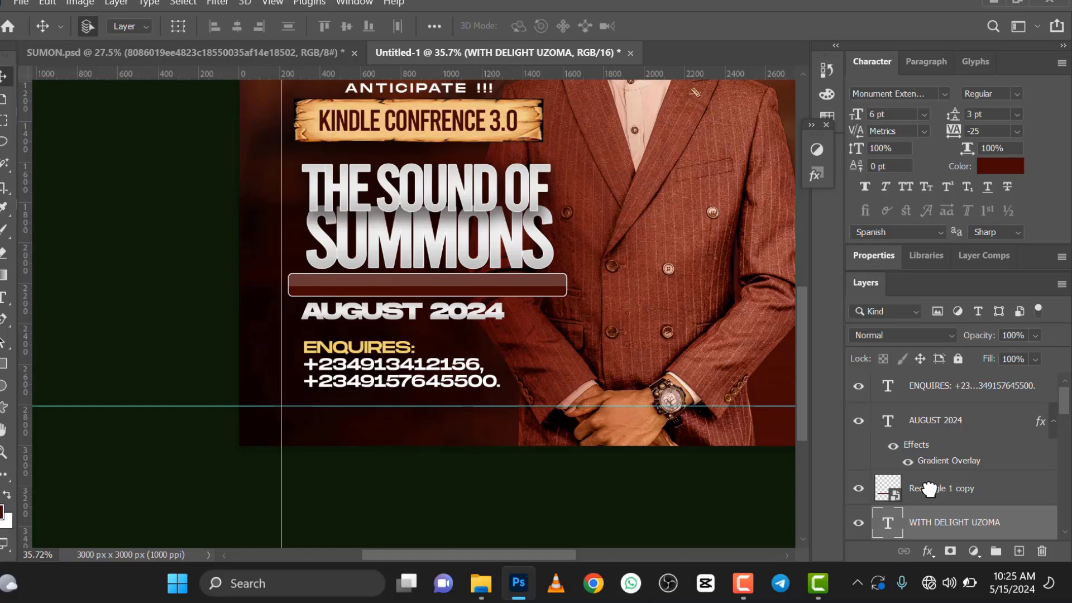
mouse_move(929, 490)
mouse_down()
mouse_move(915, 525)
mouse_move(918, 487)
mouse_up()
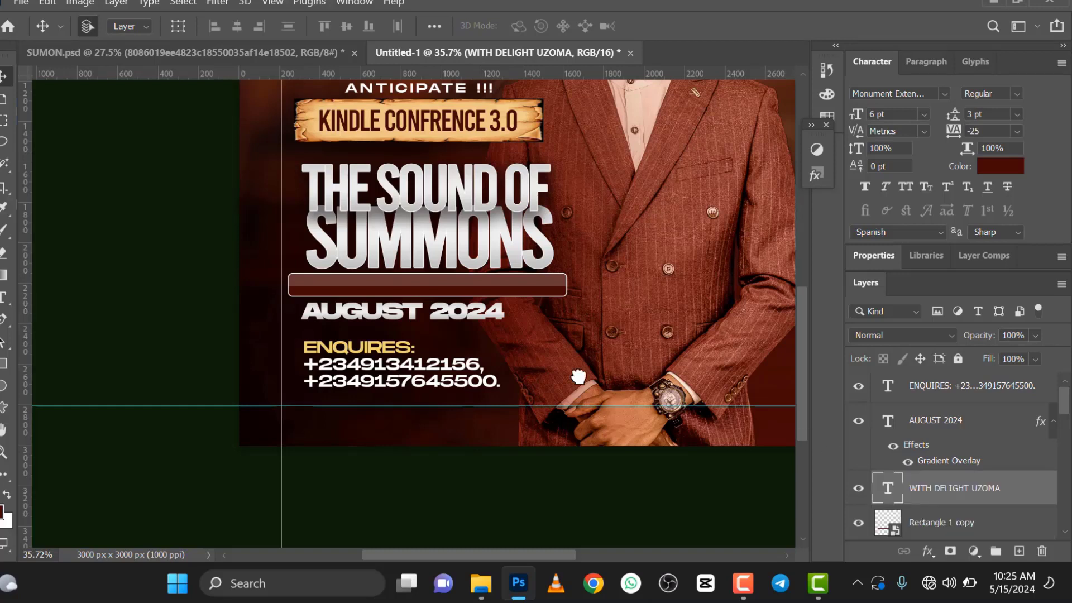
Step: Recolor the name text on the bar to white (#ffffff)
scroll(444, 301, up, 2)
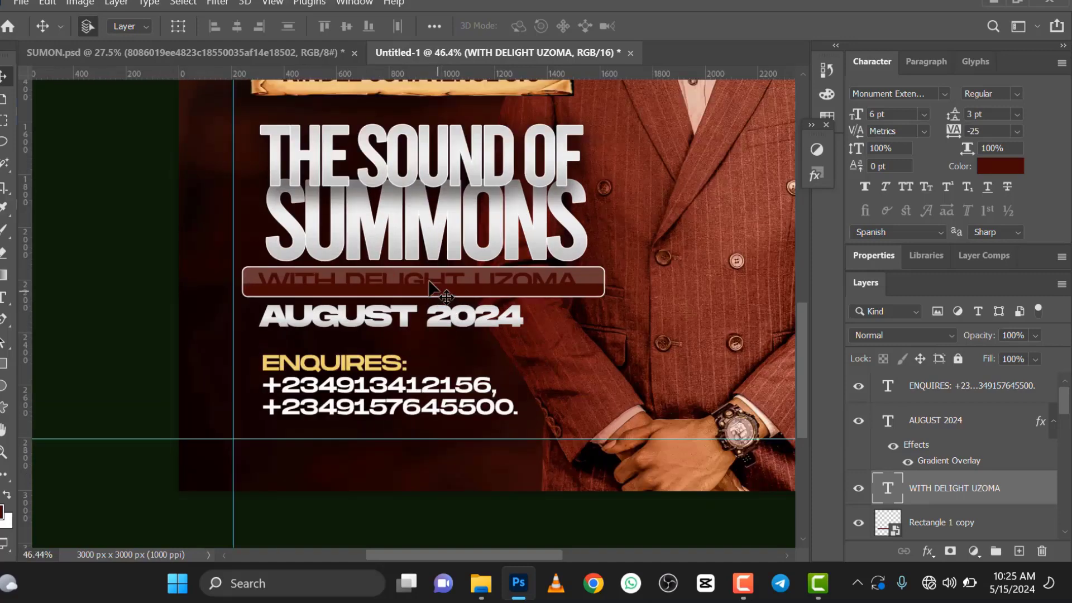
double_click(429, 281)
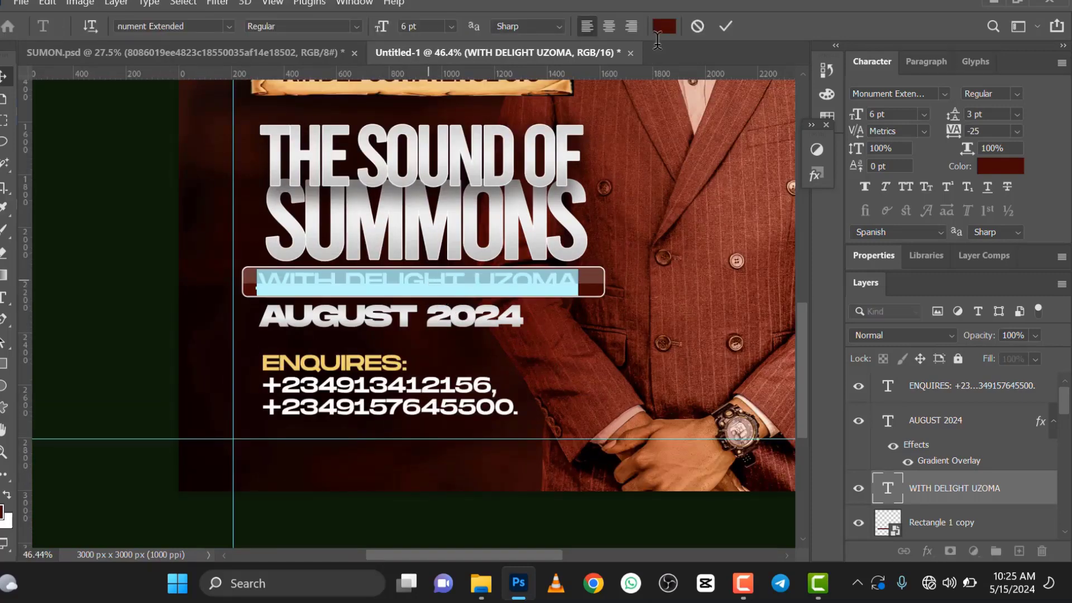
click(664, 26)
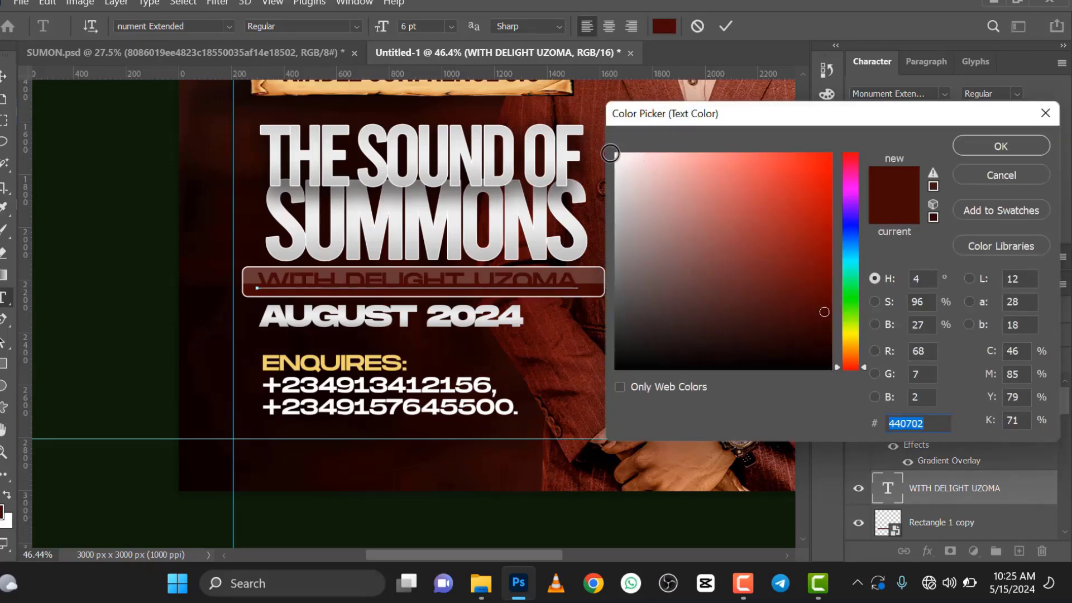
click(617, 155)
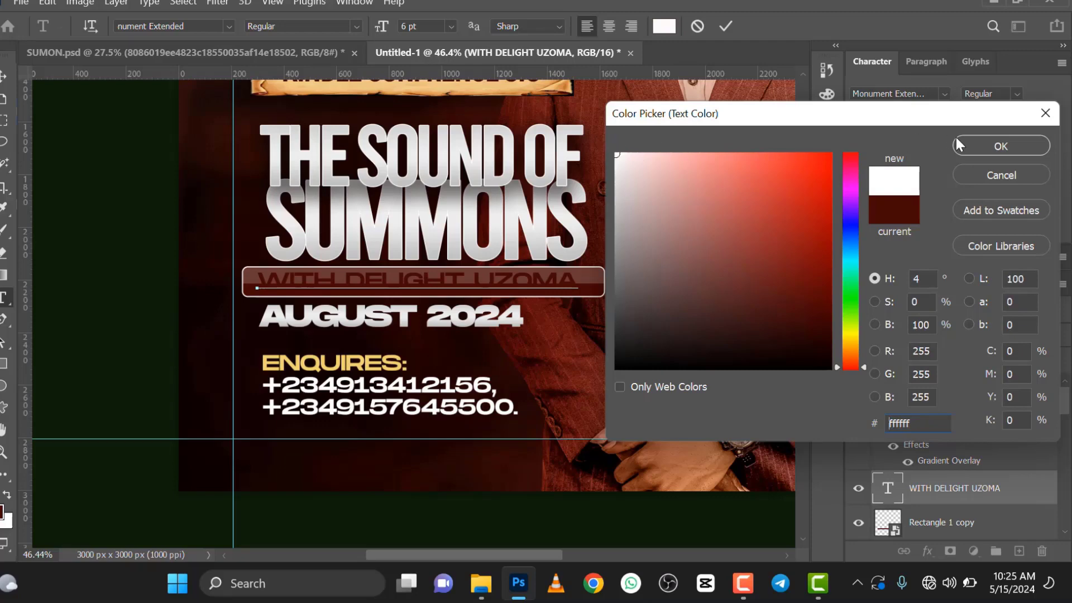
click(1001, 146)
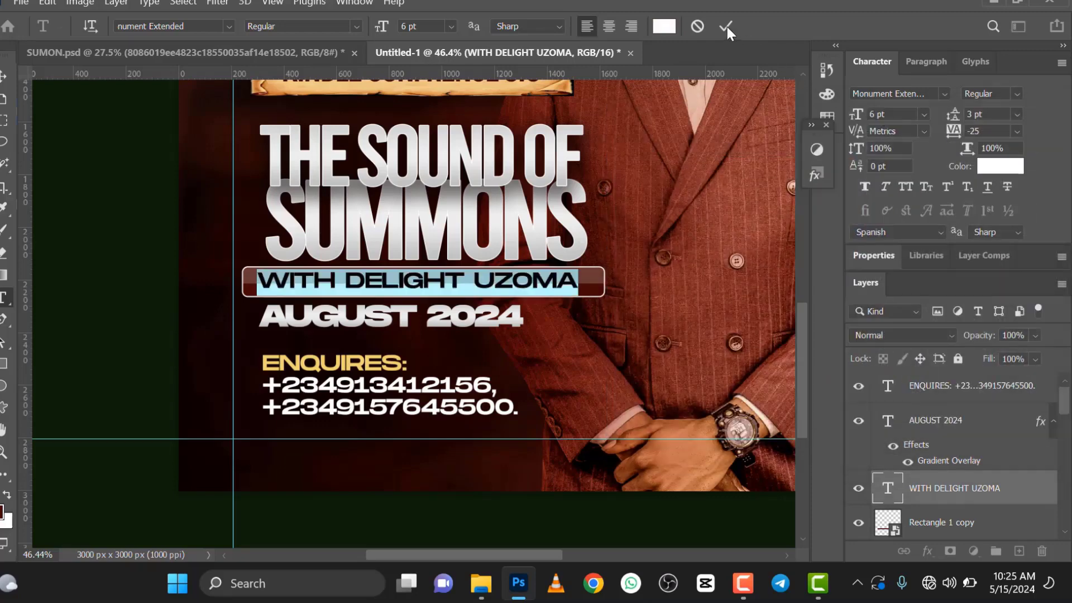
click(728, 27)
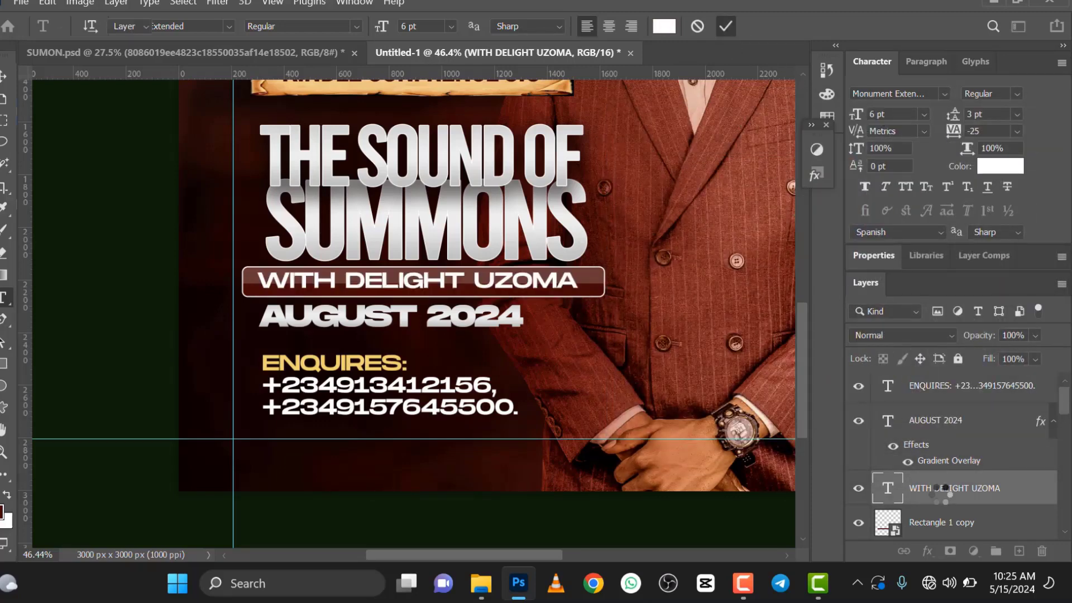
key(v)
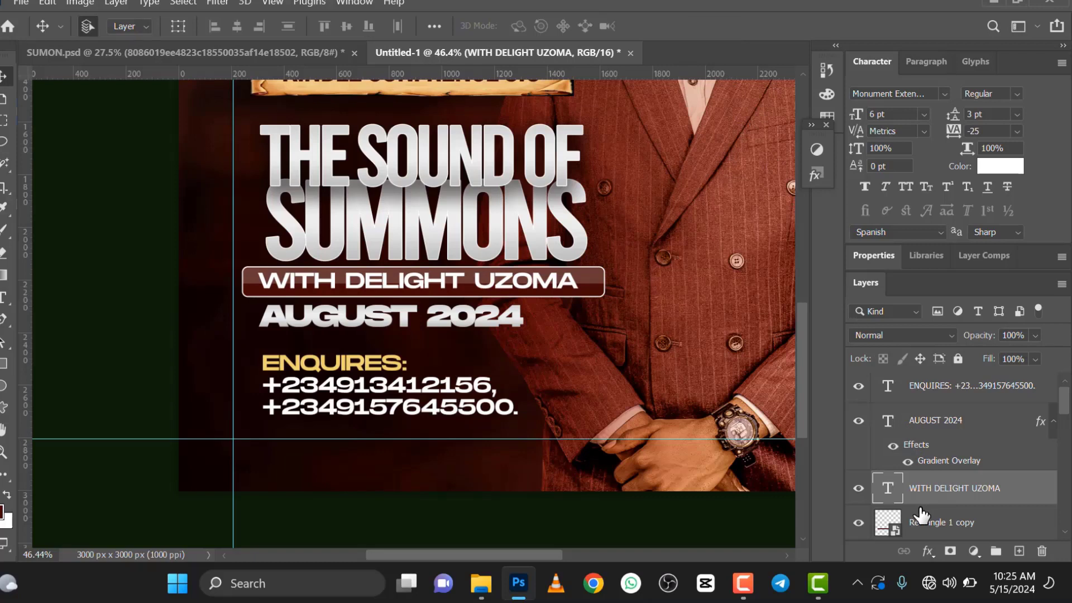
Step: Center the name text and the bar horizontally on each other
ctrl+click(924, 523)
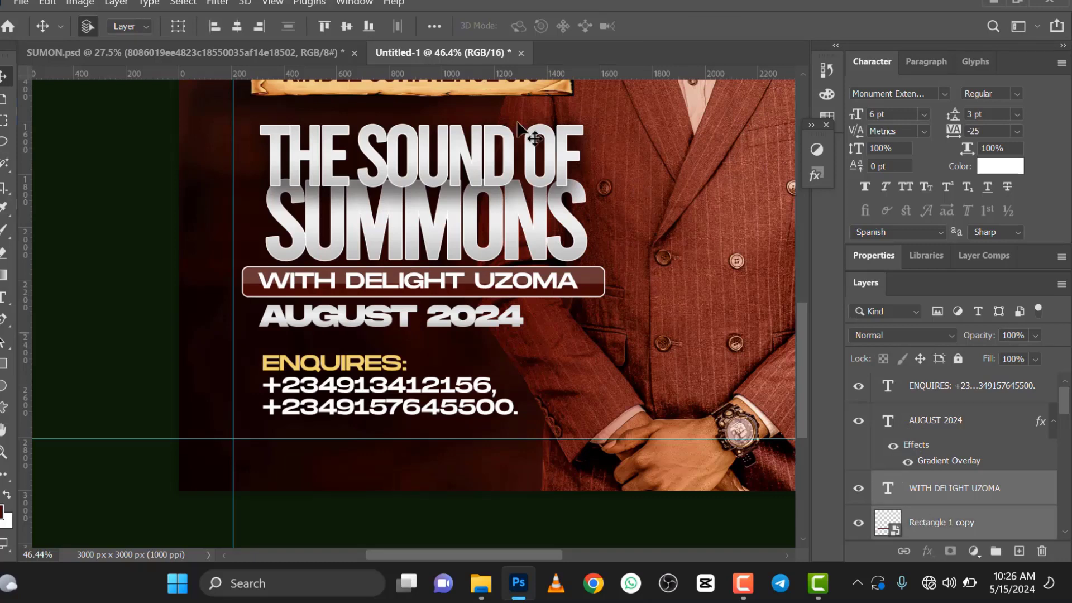
click(237, 29)
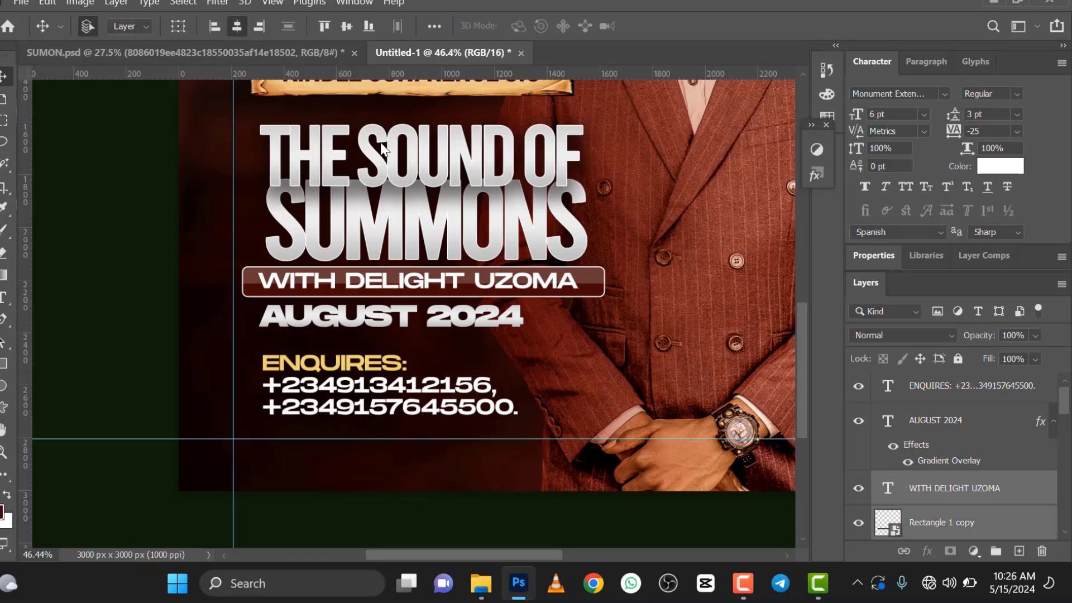
scroll(406, 292, down, 3)
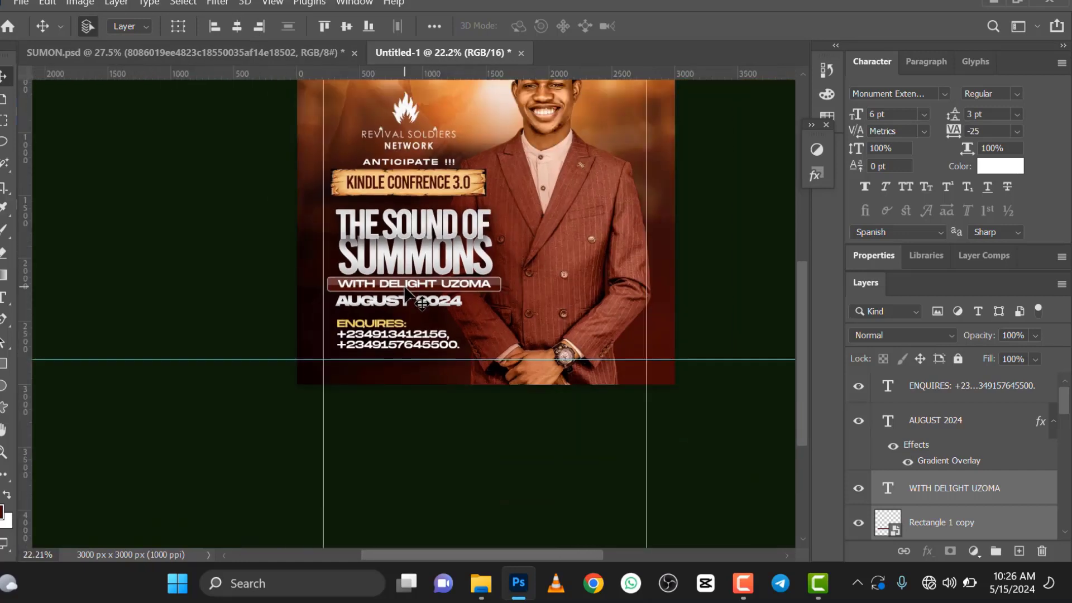
scroll(406, 292, up, 1)
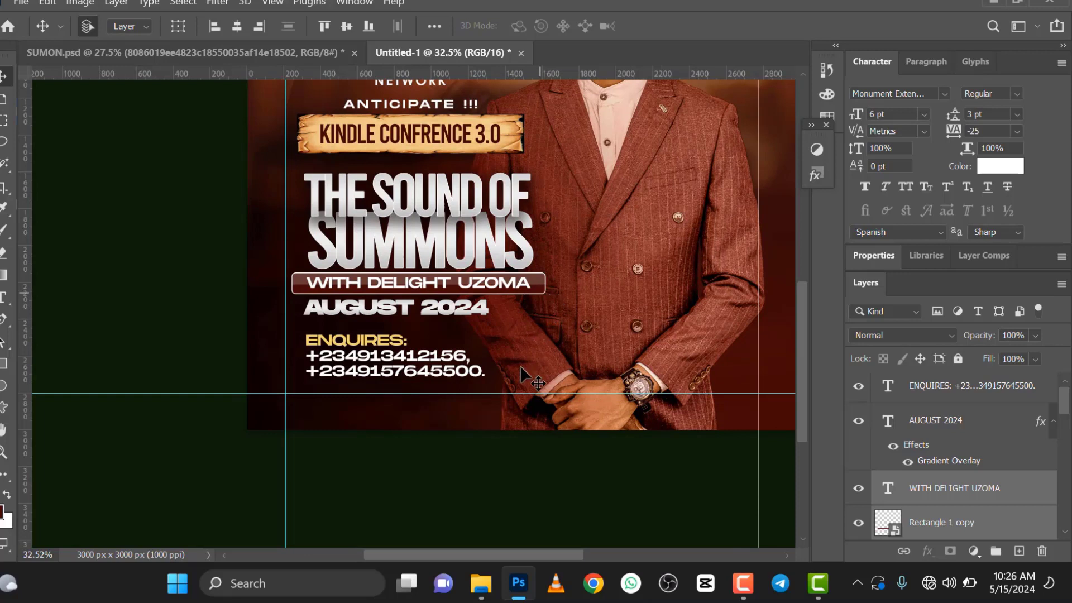
Step: Narrow the name bar smart object to 93.51% of its width from its right side
click(537, 286)
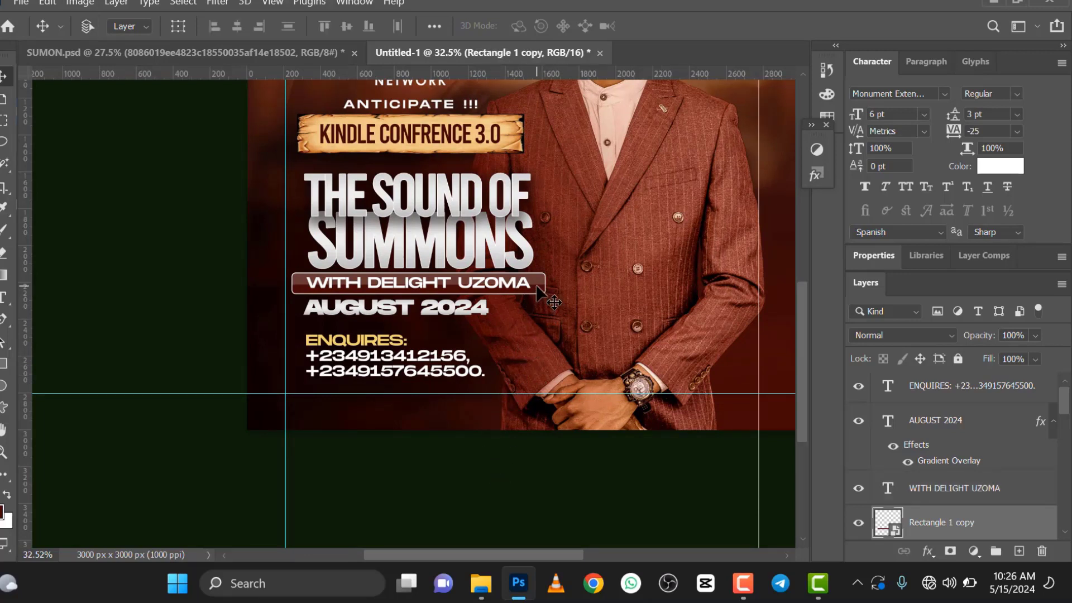
key(ctrl+t)
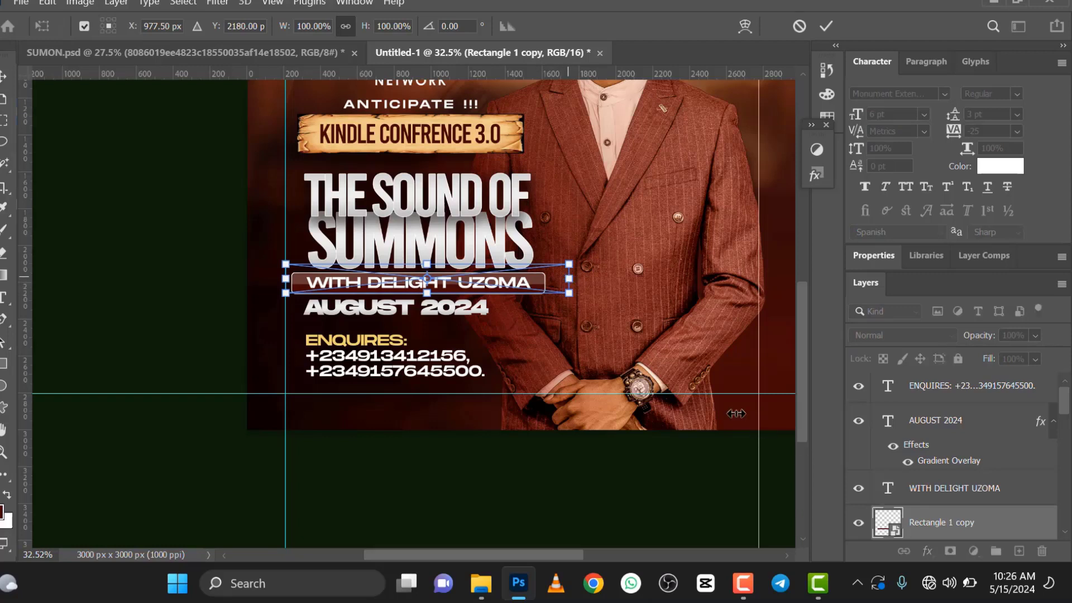
drag(573, 278, 560, 278)
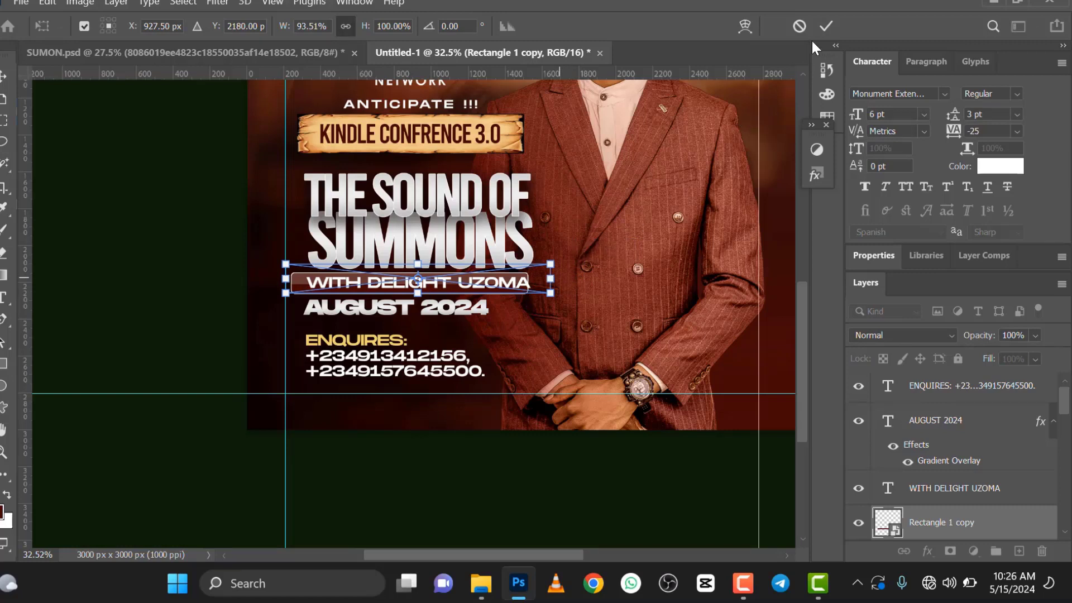
click(827, 26)
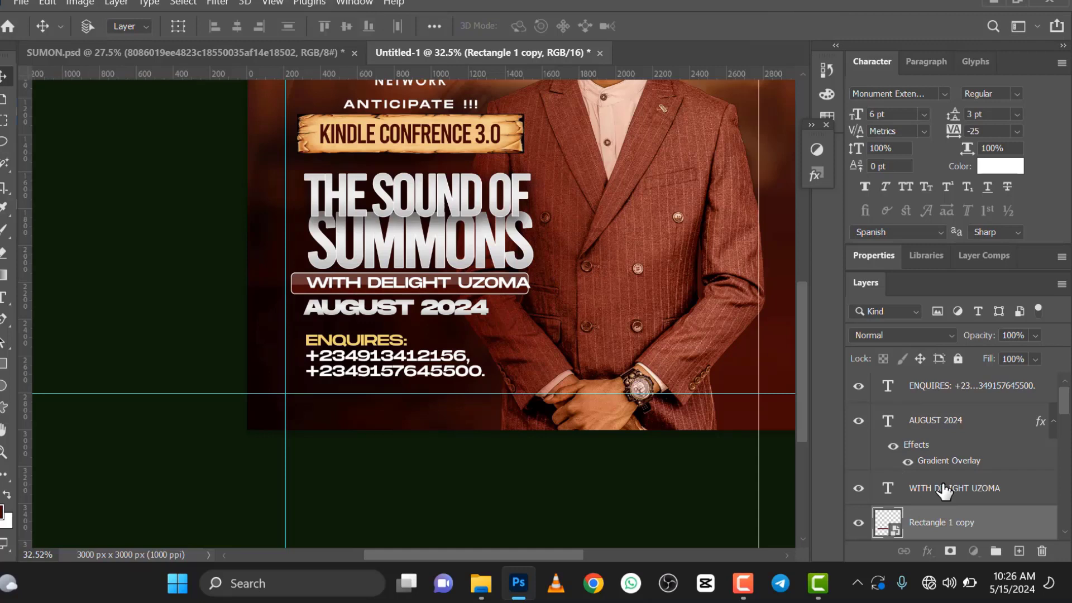
Step: Align the horizontal and vertical centers of the name text and the narrowed bar
shift+click(944, 491)
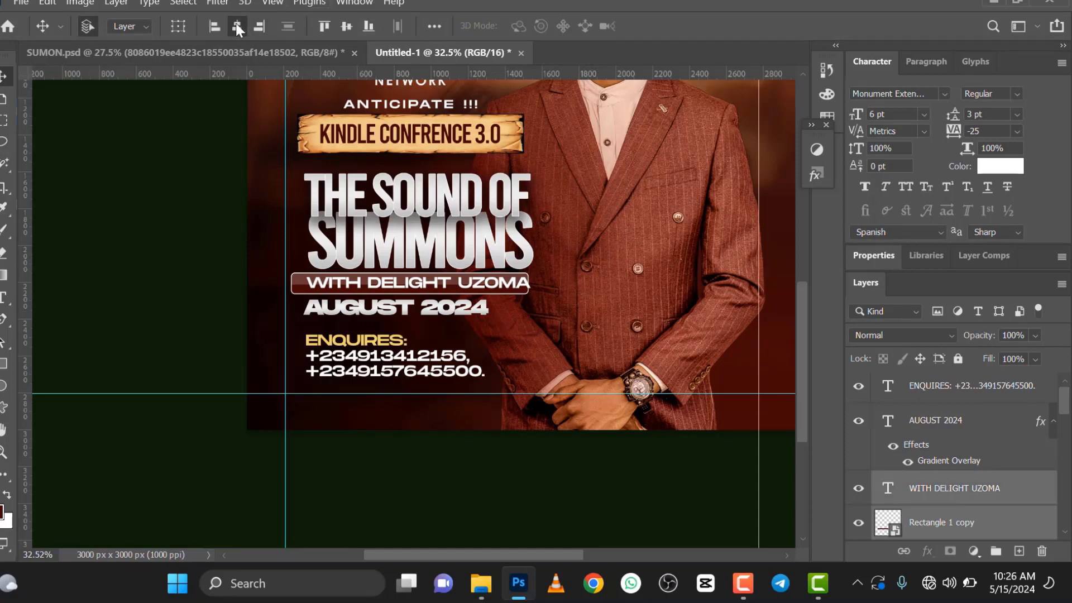
click(347, 26)
scroll(416, 256, down, 2)
scroll(415, 259, up, 3)
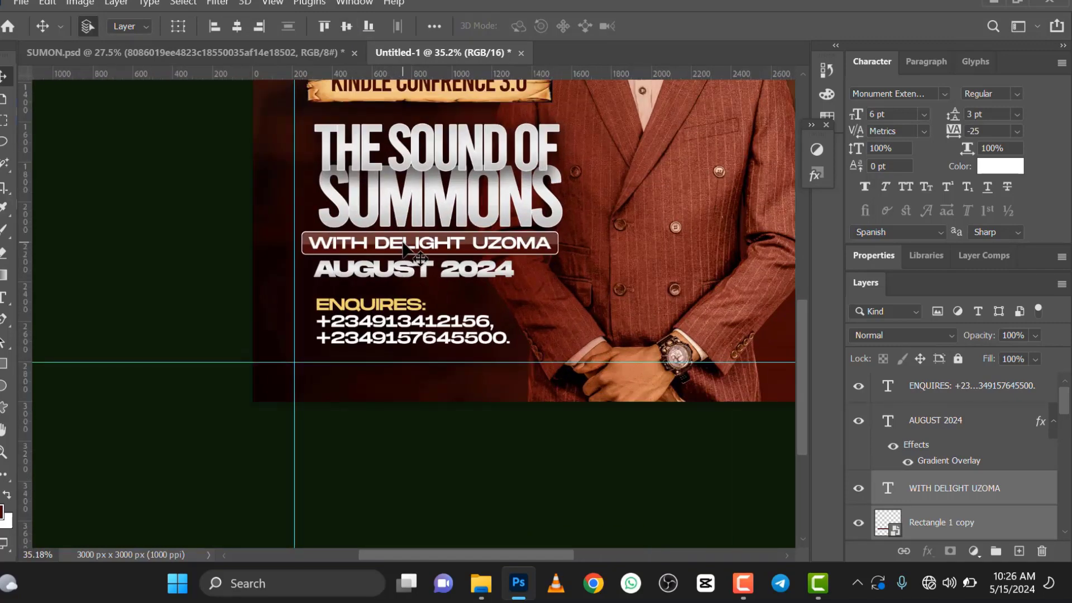
Step: Shift the name bar and its text together slightly right to line up with the SUMMONS title
drag(405, 244, 411, 243)
key(Down)
key(Down)
key(Down)
key(Down)
key(Down)
key(Down)
key(Down)
key(Down)
key(Down)
key(Down)
click(408, 273)
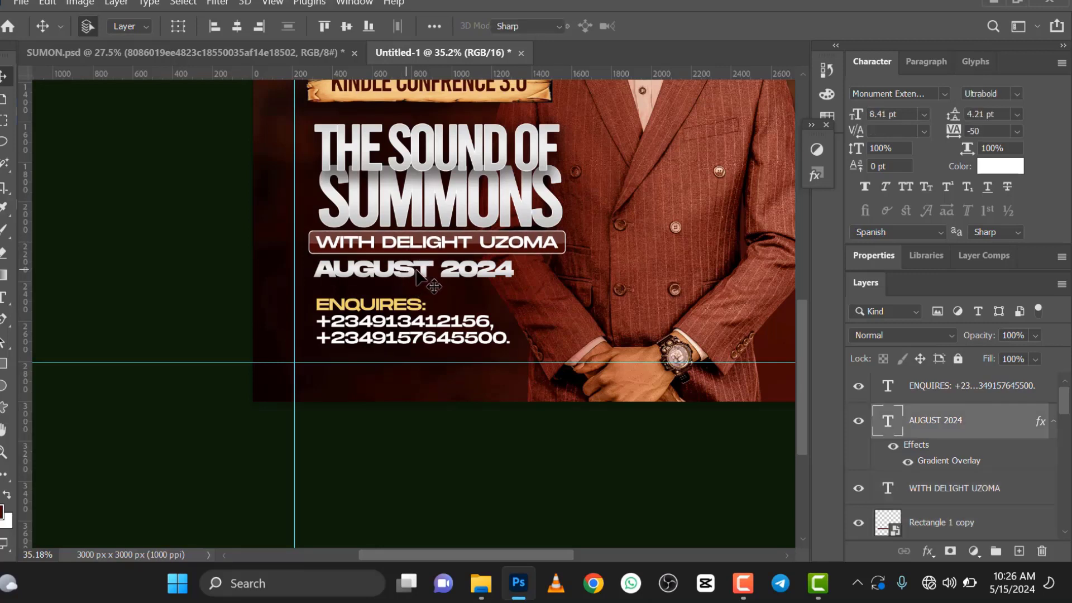
key(t)
triple_click(413, 269)
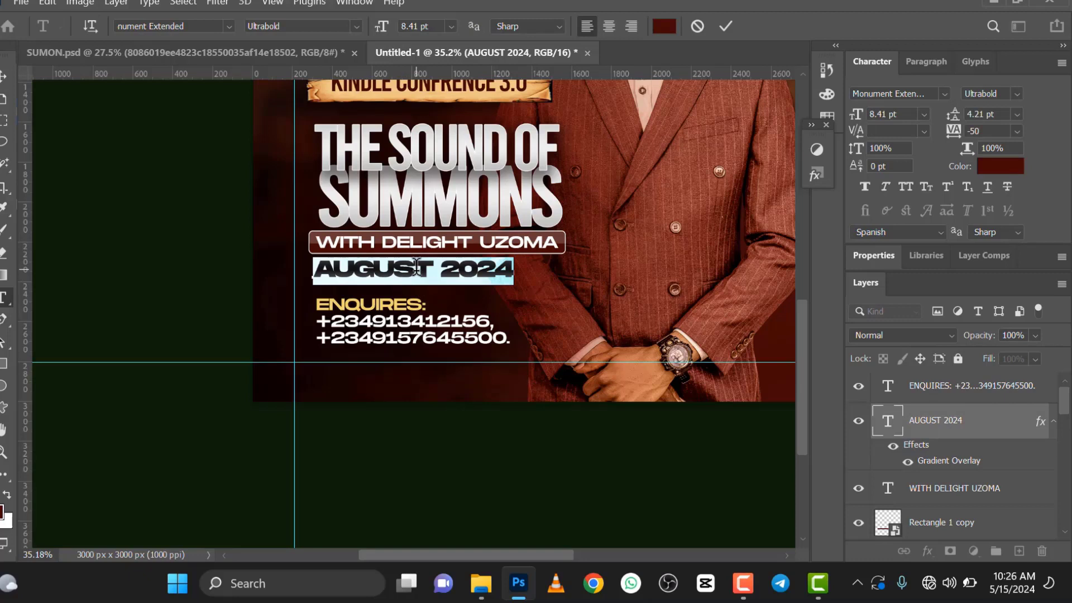
click(726, 26)
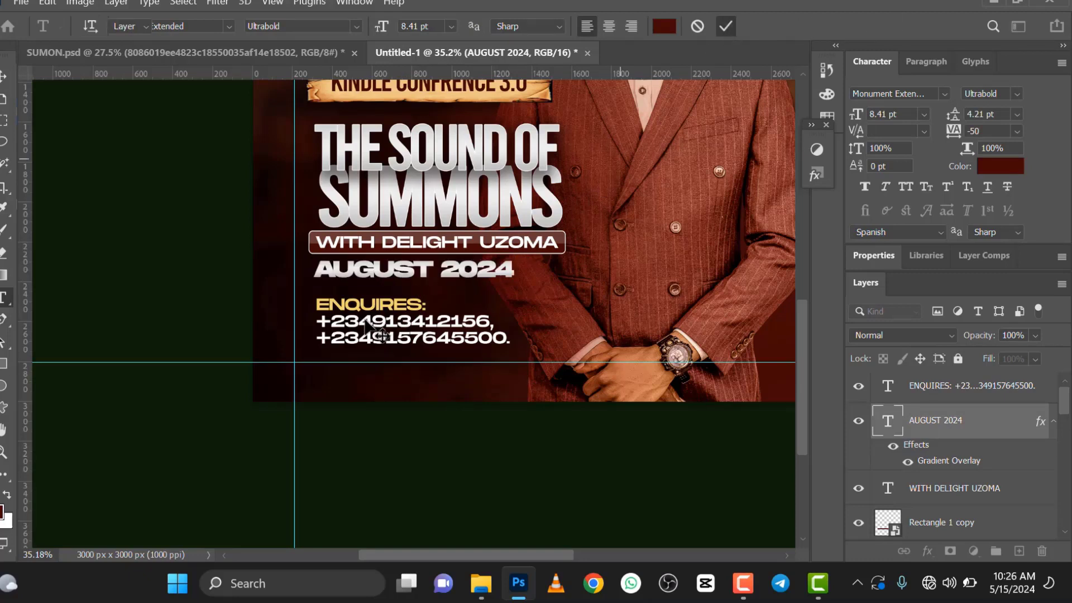
Step: Move the ENQUIRES contact text up to sit just beneath AUGUST 2024
drag(366, 324, 366, 308)
scroll(401, 234, down, 5)
scroll(401, 188, up, 3)
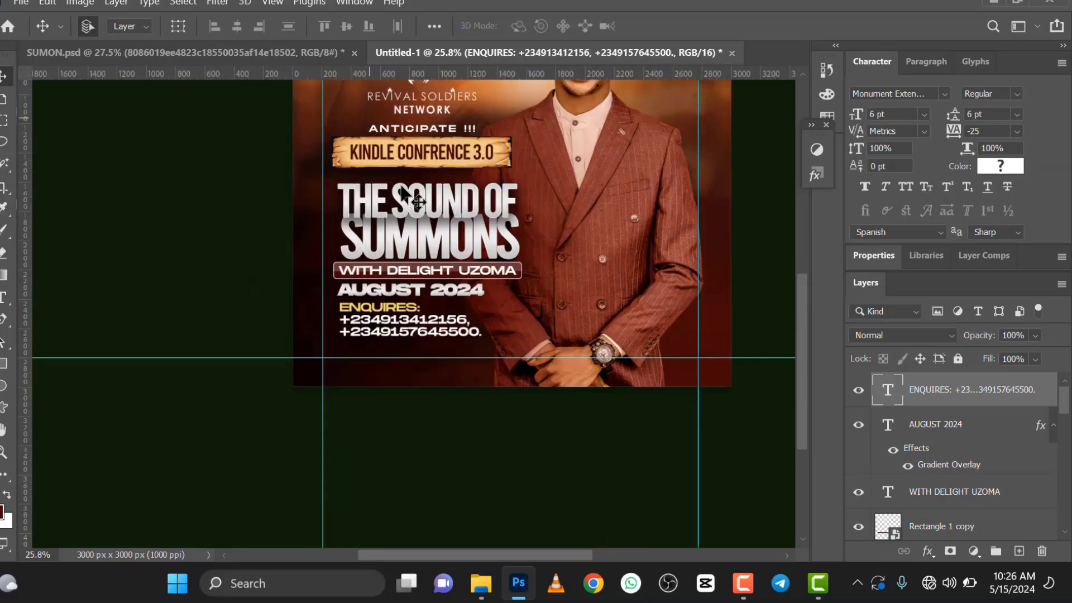
Step: Move the title lines THE SOUND OF and SUMMONS up closer to the parchment banner
scroll(404, 193, up, 2)
mouse_move(402, 212)
mouse_down()
mouse_move(404, 191)
mouse_move(403, 202)
mouse_up()
drag(407, 268, 407, 257)
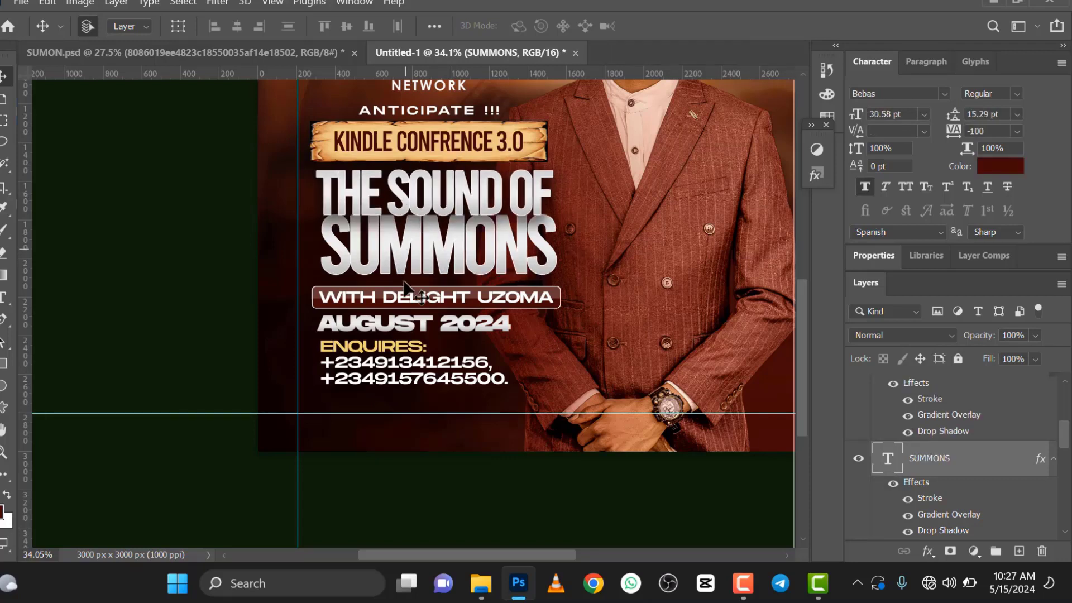
Step: Move the name bar and its text together up to just beneath SUMMONS, leaving a small gap
click(415, 296)
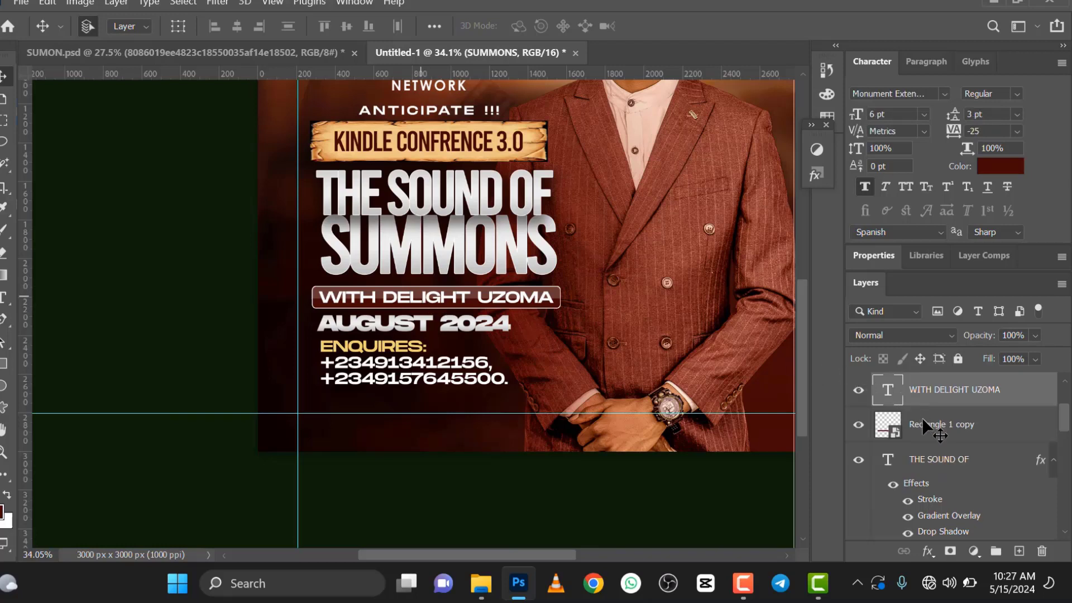
shift+click(487, 305)
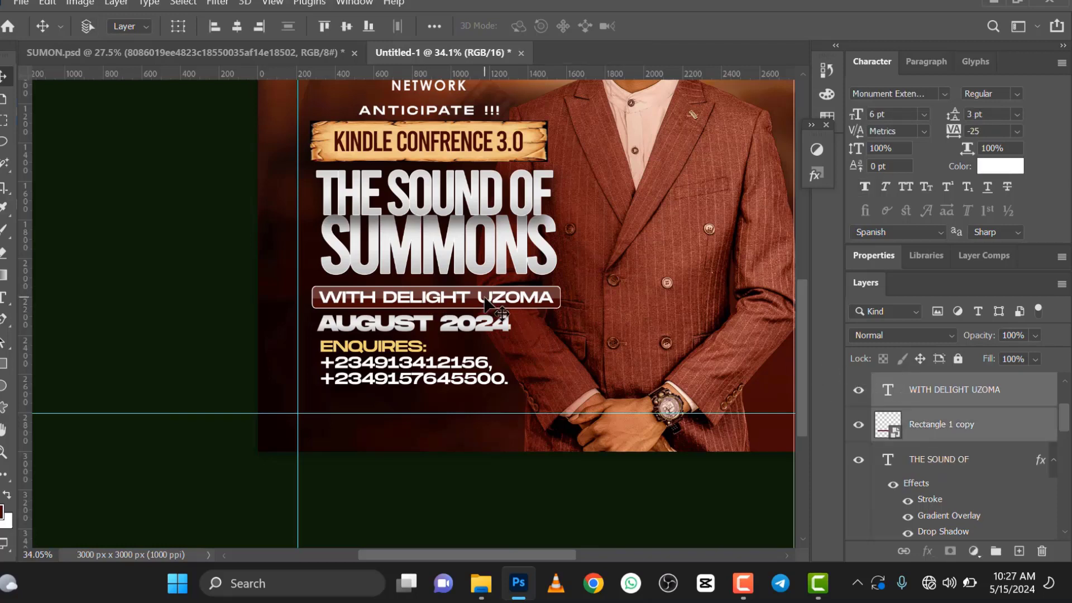
key(shift+Up)
key(shift+Up)
key(shift+Up)
key(shift+Up)
key(shift+Up)
key(shift+Up)
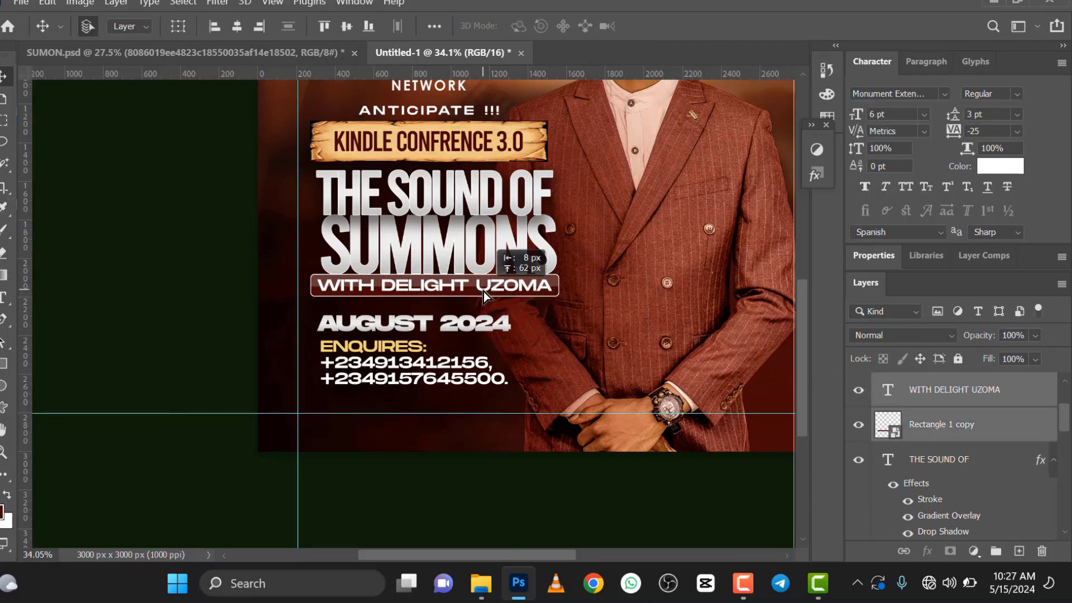
key(Down)
key(Down)
key(Down)
key(Down)
key(Down)
key(Down)
key(Down)
key(Down)
key(Down)
key(Down)
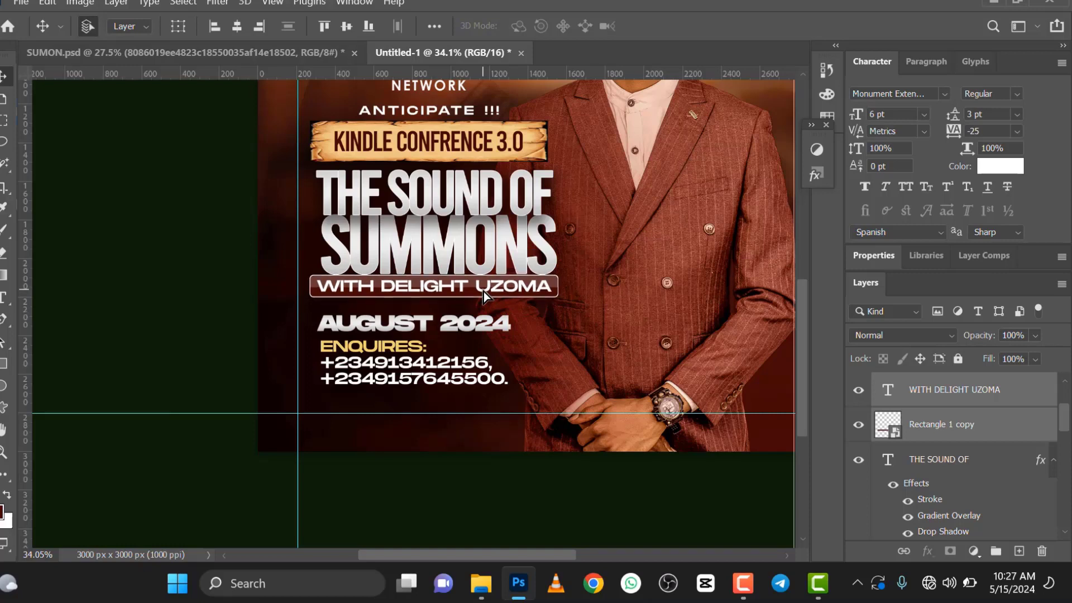
key(Down)
key(Down)
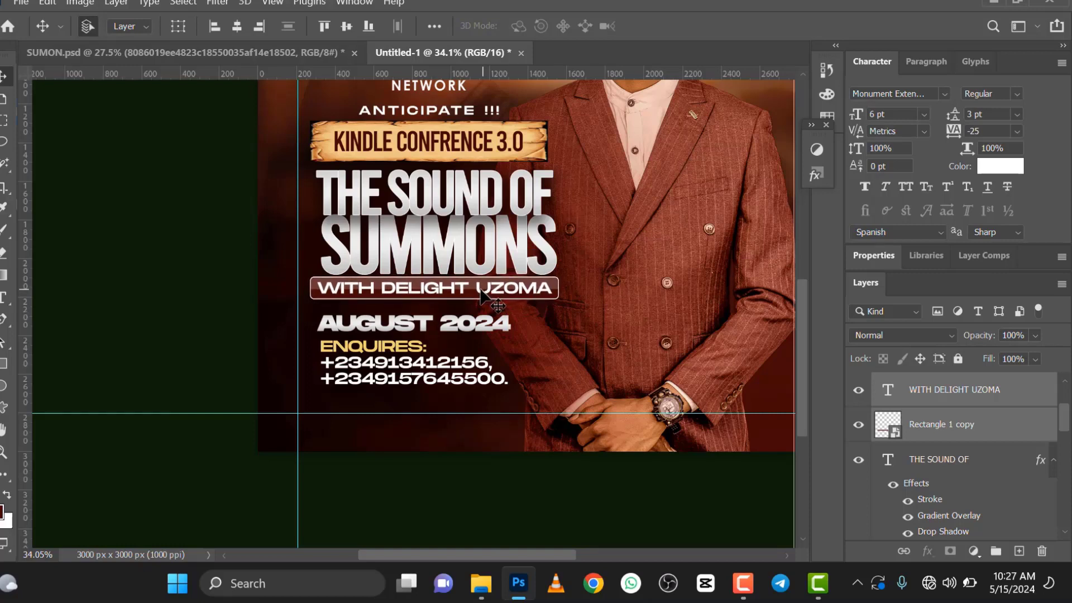
Step: Move the AUGUST 2024 text up to just beneath the name bar and slightly right
click(426, 324)
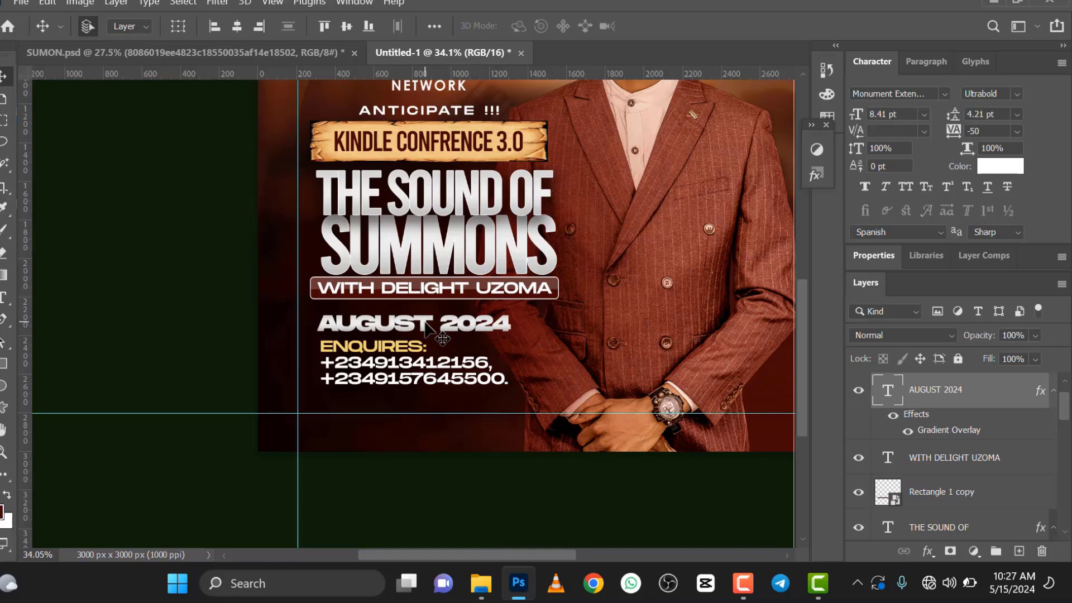
key(shift+Up)
key(shift+Up)
key(shift+Up)
key(shift+Up)
key(shift+Up)
key(shift+Up)
key(shift+Up)
key(shift+Up)
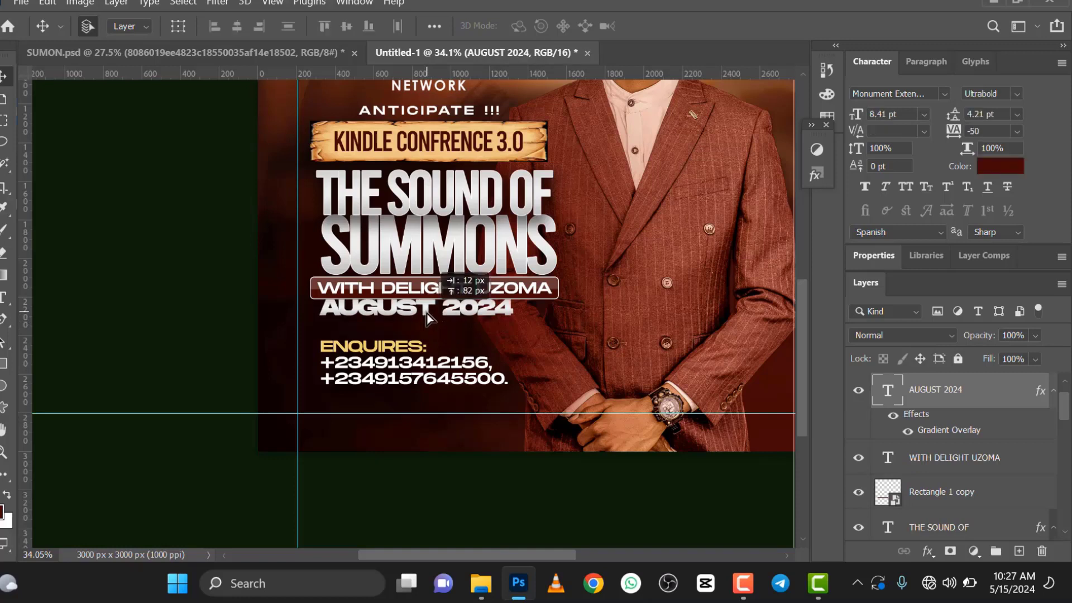
drag(427, 312, 426, 312)
key(Down)
key(Down)
key(Down)
key(Down)
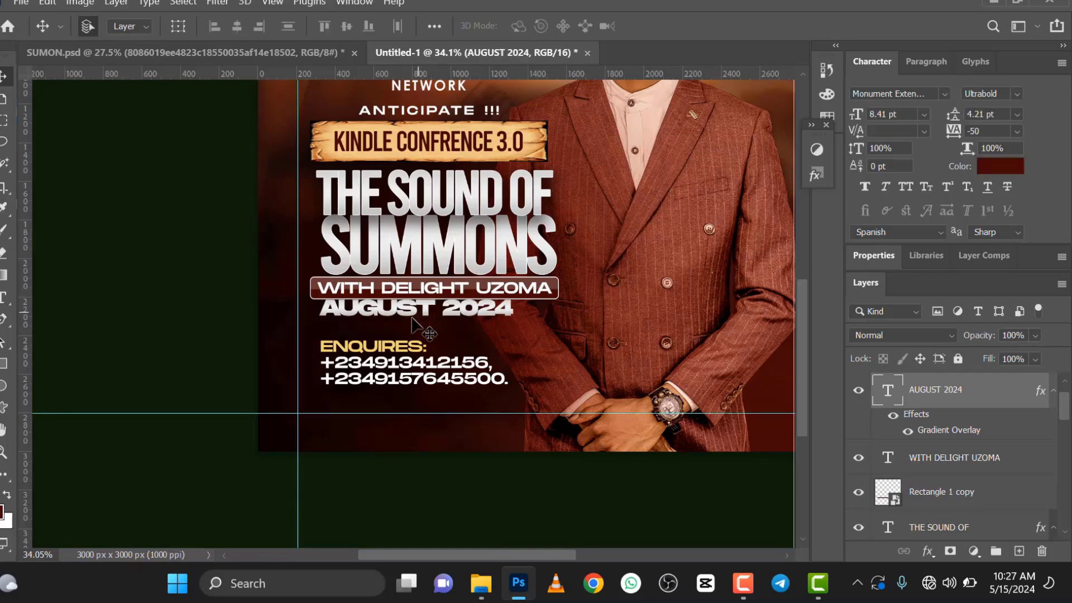
Step: Move the ENQUIRES contact text further up and slightly right so it sits tightly beneath AUGUST 2024
click(400, 346)
key(shift+Up)
key(shift+Up)
key(shift+Up)
key(shift+Up)
key(shift+Up)
key(shift+Up)
key(shift+Up)
key(shift+Up)
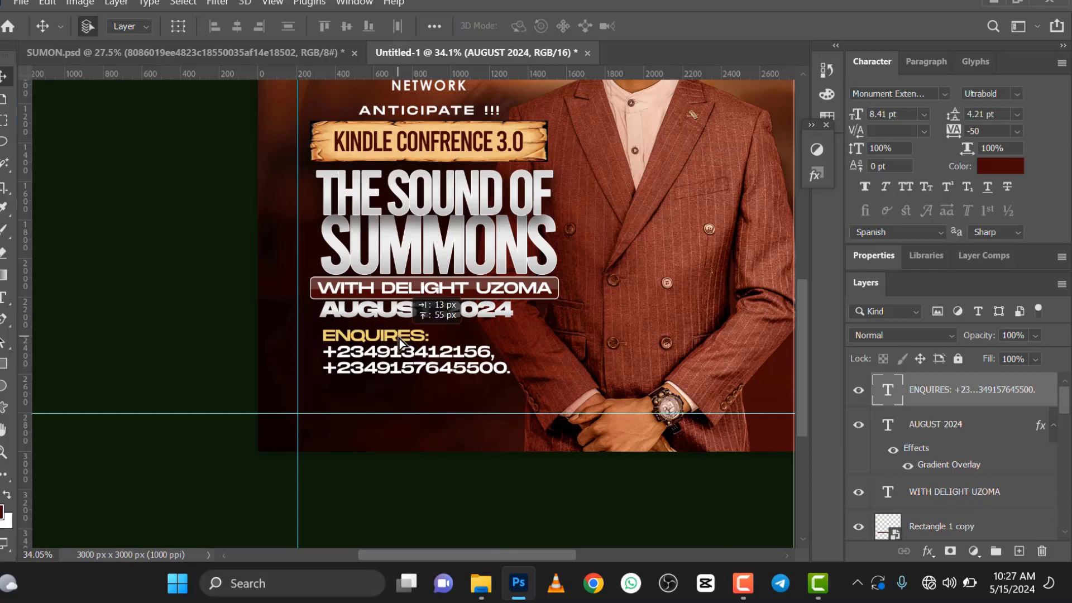
key(shift+Right)
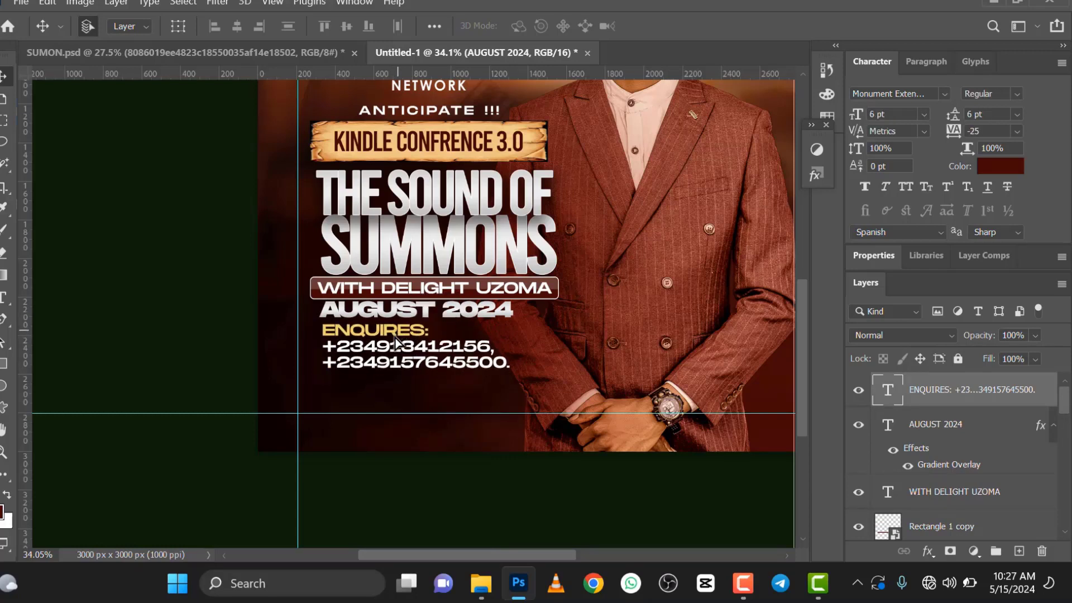
click(410, 313)
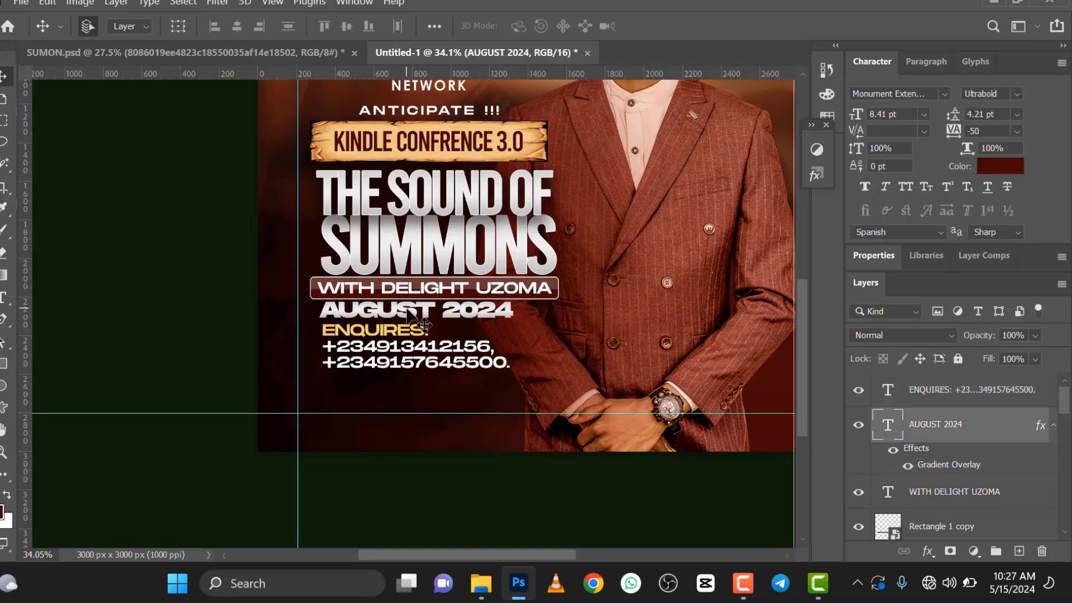
Step: Rotate the logo, banner and all text layers, from RSN1 up to ENQUIRES, together counterclockwise by about 4.5 degrees
scroll(410, 314, down, 6)
scroll(424, 235, up, 2)
scroll(423, 234, down, 2)
scroll(408, 313, up, 3)
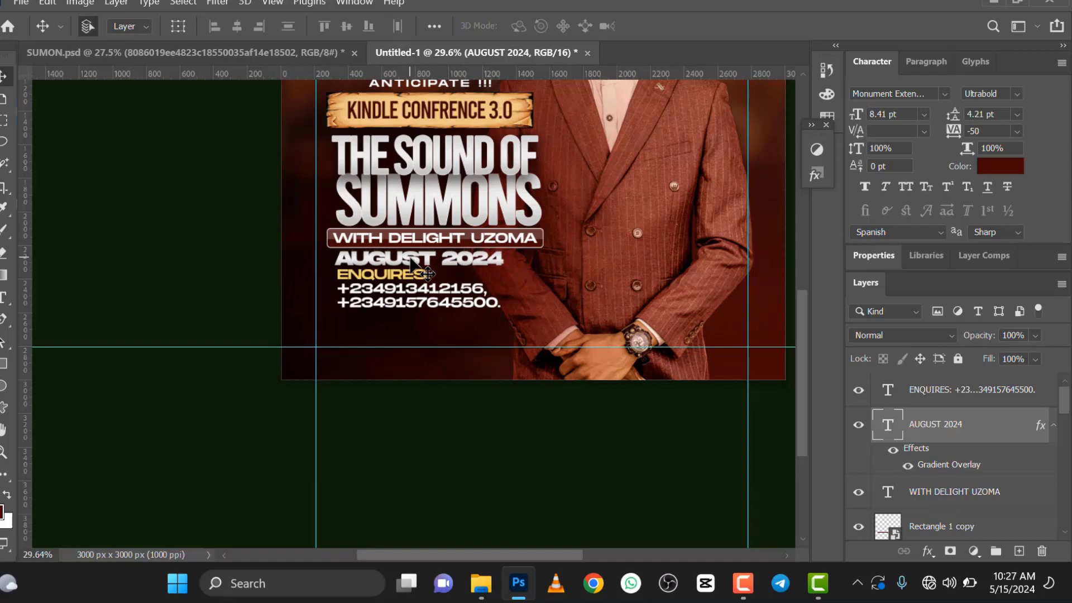
scroll(411, 258, down, 3)
scroll(420, 191, up, 1)
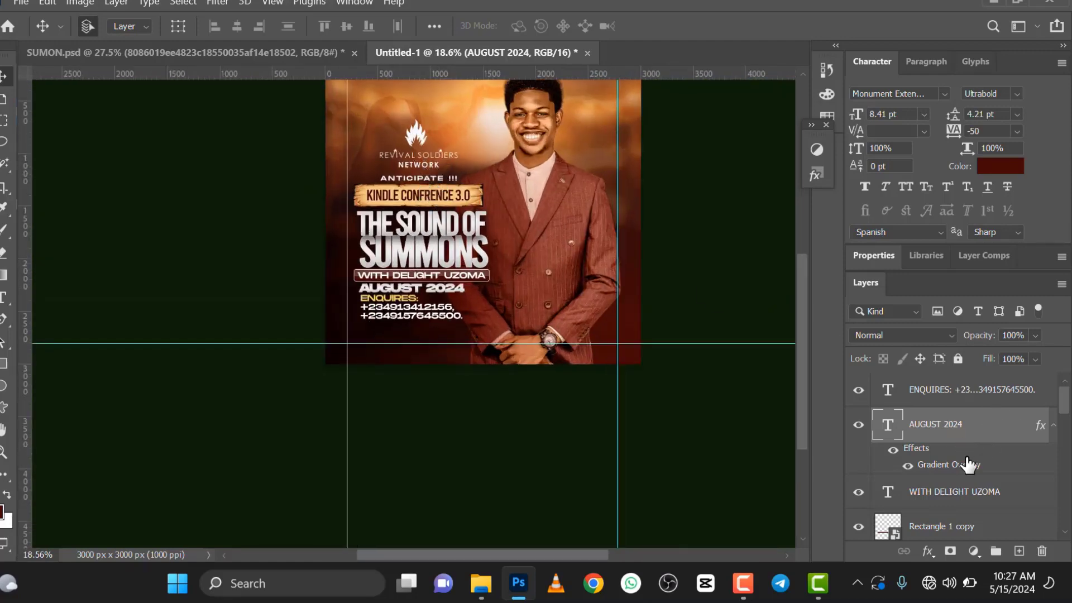
scroll(957, 494, down, 5)
scroll(952, 486, down, 4)
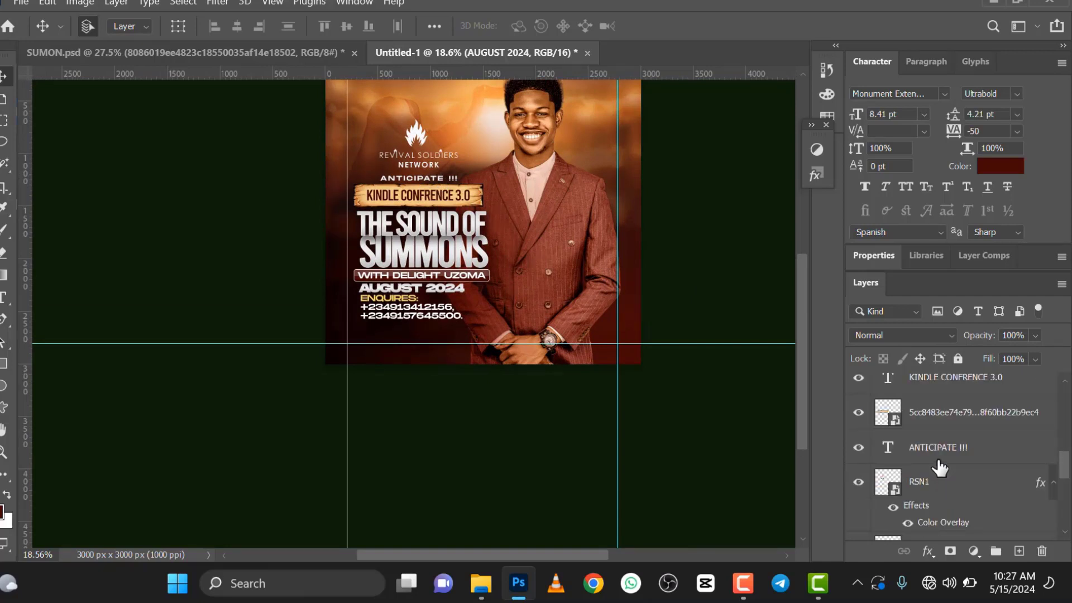
scroll(940, 468, down, 1)
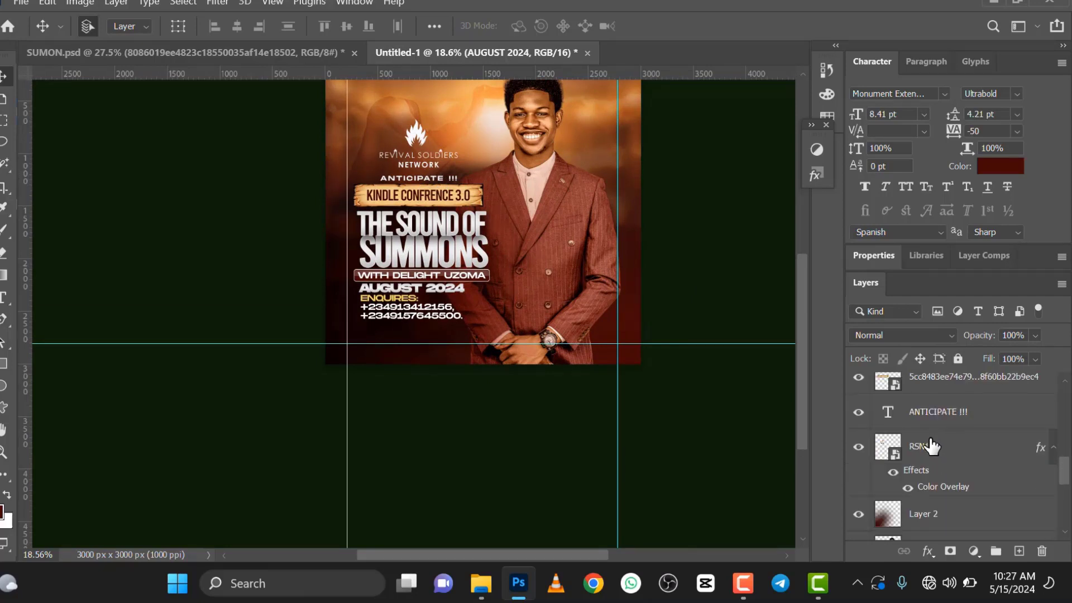
click(928, 449)
scroll(930, 451, up, 7)
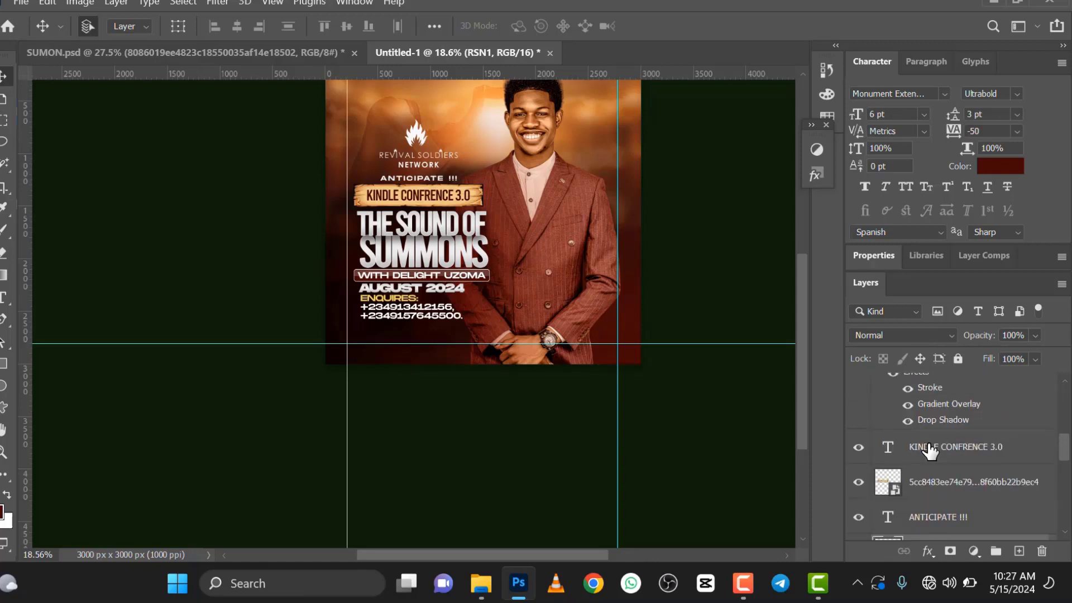
scroll(930, 451, up, 3)
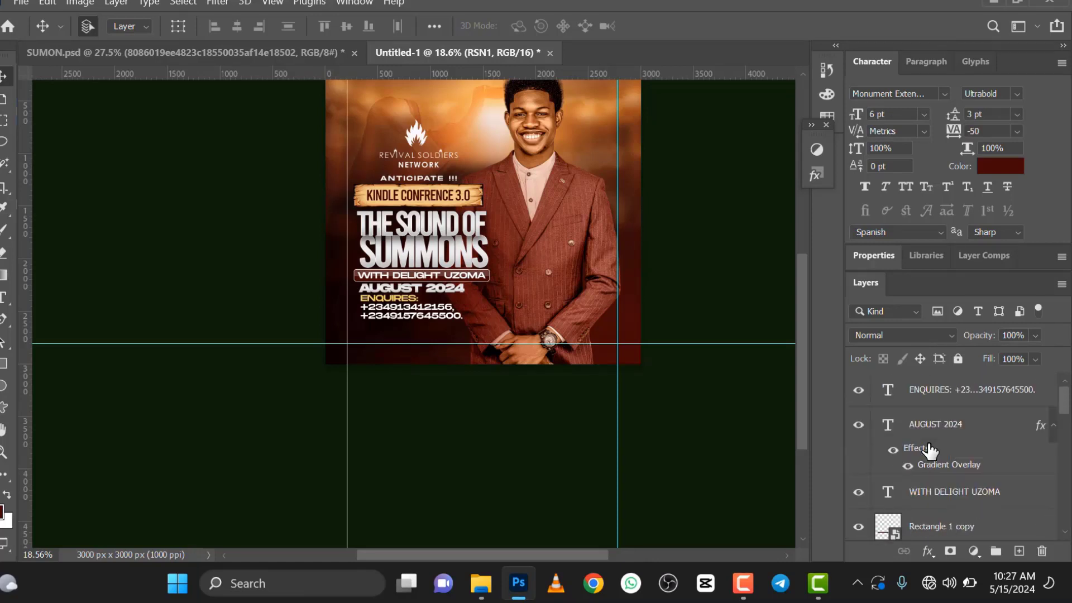
shift+click(938, 395)
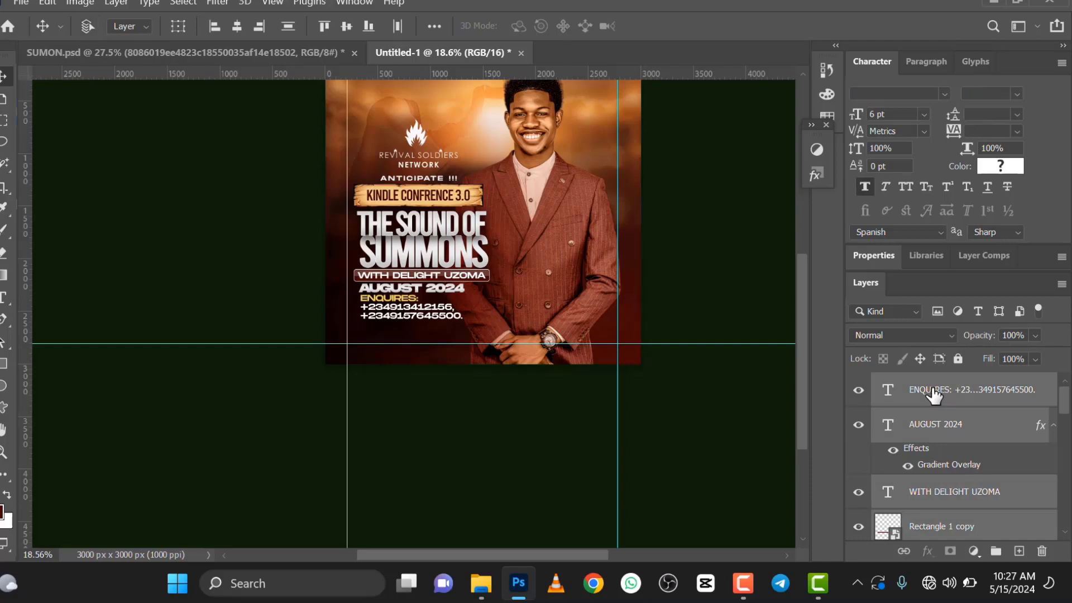
key(ctrl+t)
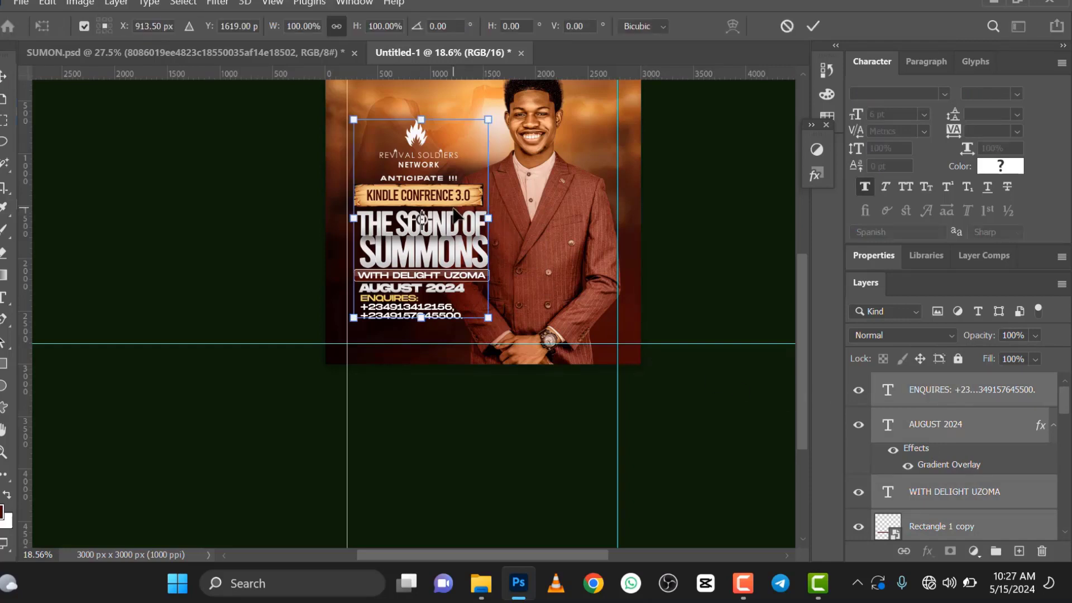
right_click(454, 207)
click(496, 244)
mouse_move(499, 322)
mouse_down()
mouse_move(518, 314)
mouse_move(514, 323)
mouse_up()
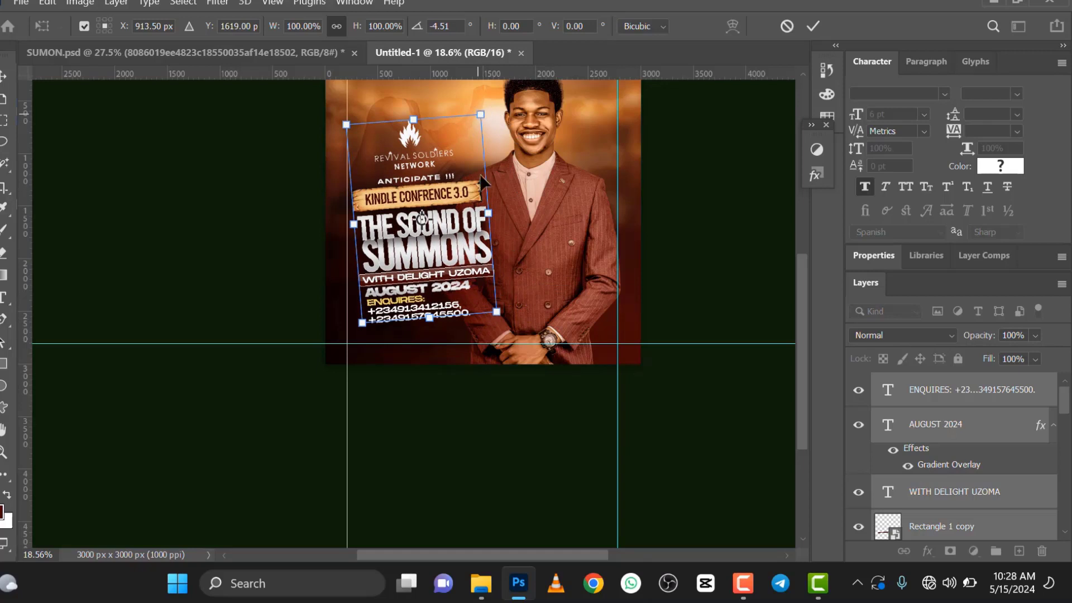
Step: Scale the rotated logo and text group up proportionally to about 120% and apply the transform
right_click(459, 198)
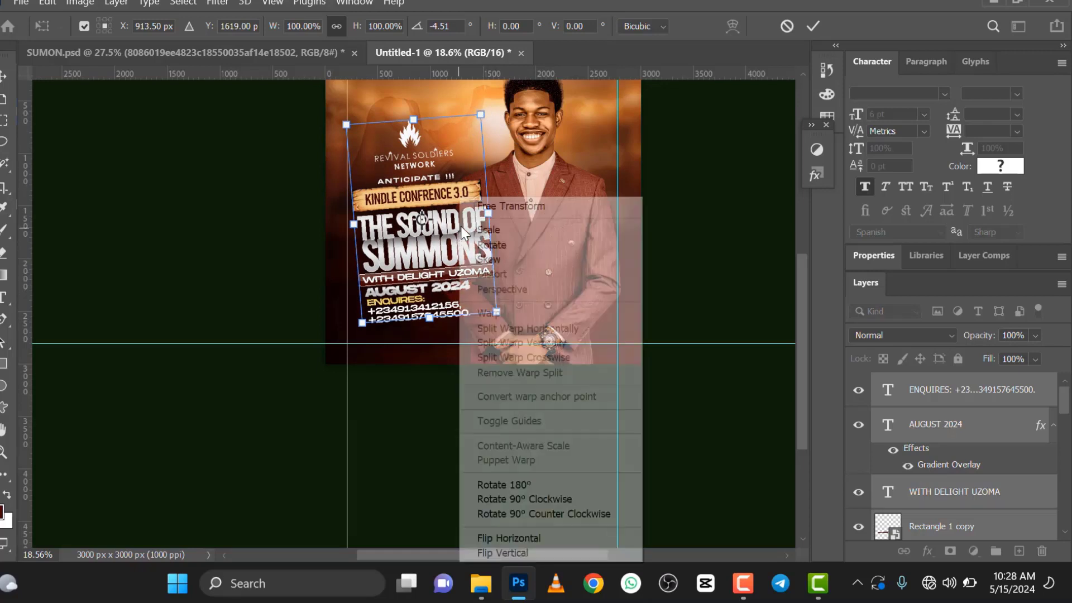
click(490, 230)
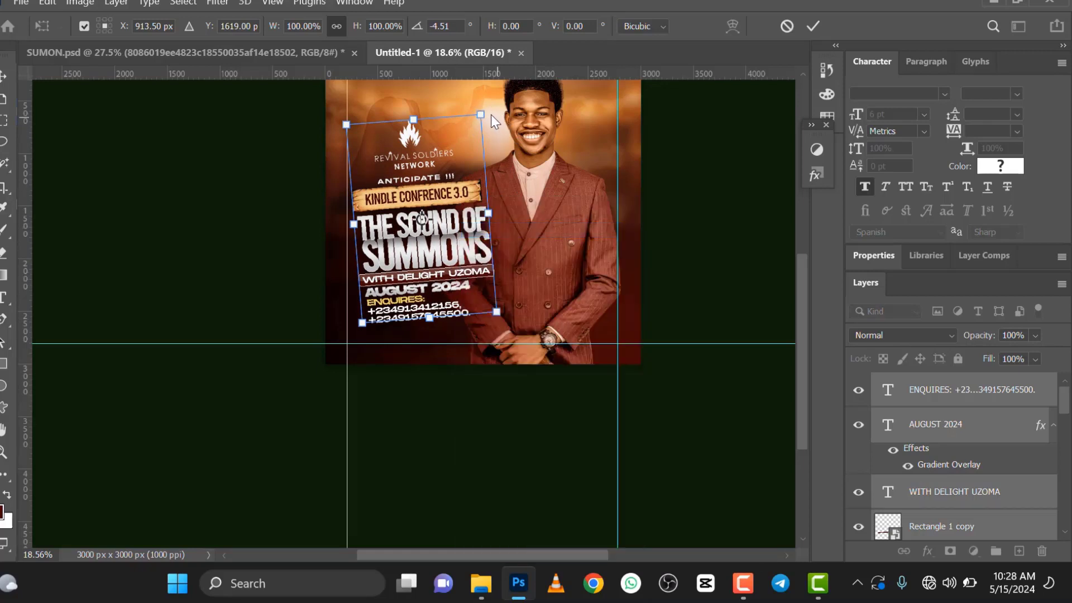
drag(484, 113, 515, 89)
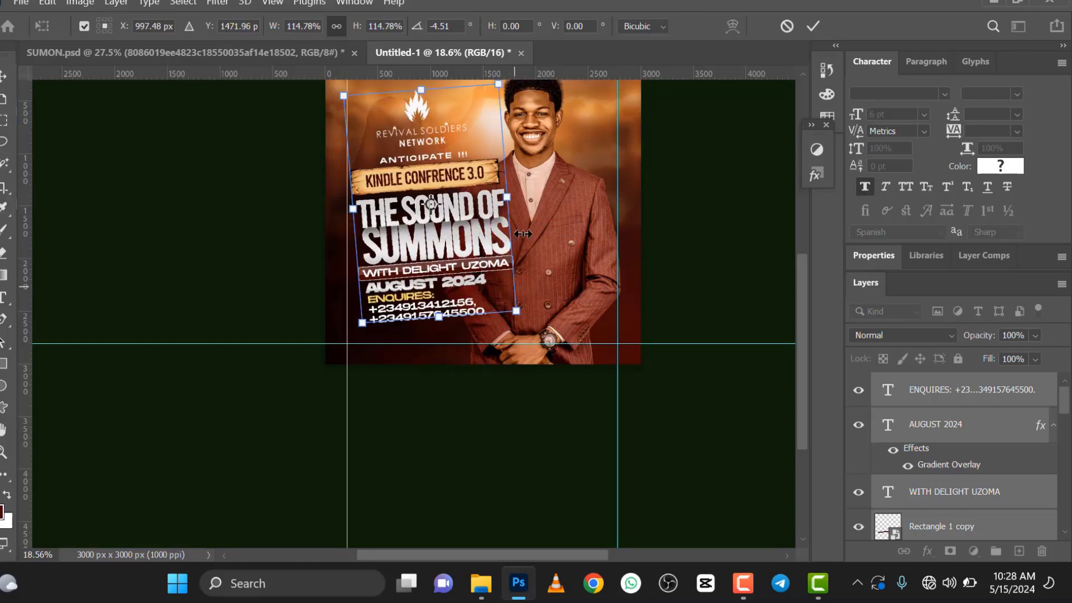
drag(523, 316, 525, 320)
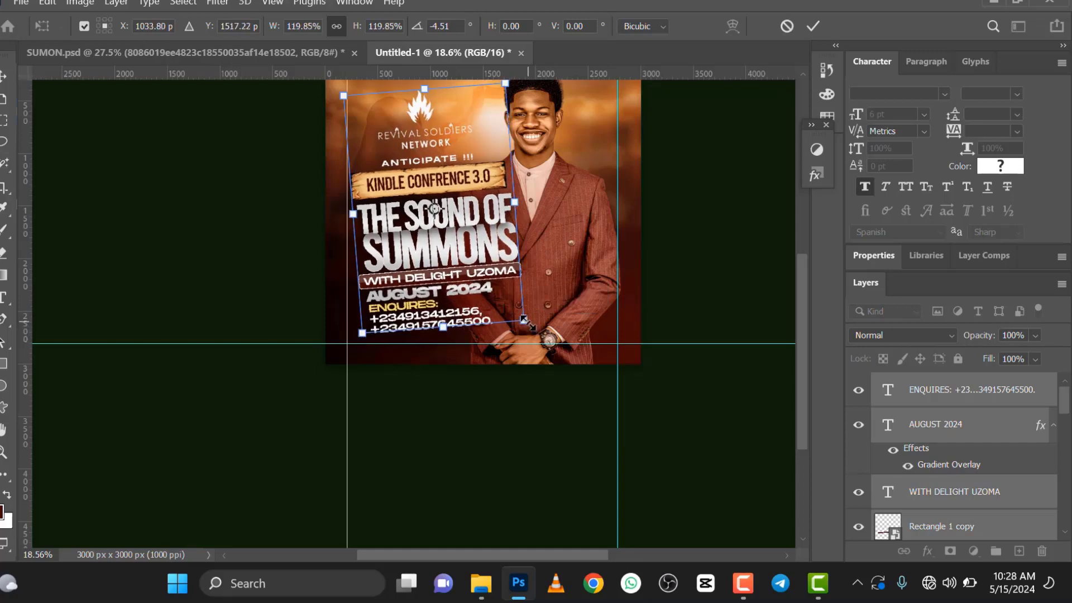
click(815, 29)
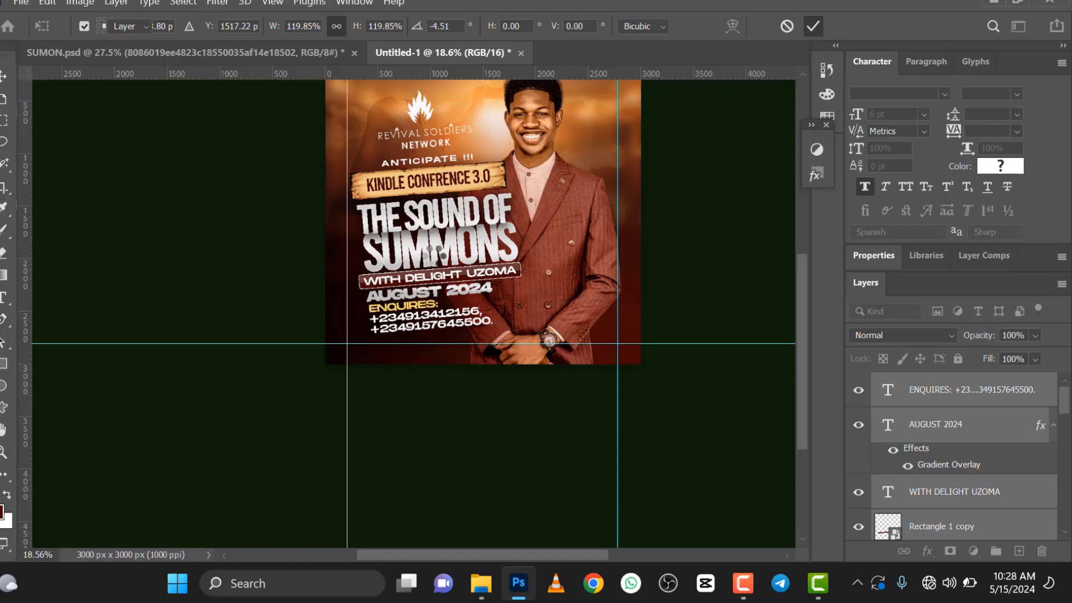
Step: Move THE SOUND OF up about 39 px and left about 10 px, then bring SUMMONS up slightly beneath it
scroll(435, 255, down, 3)
scroll(435, 252, up, 3)
scroll(384, 254, down, 2)
scroll(380, 252, down, 1)
scroll(385, 249, up, 4)
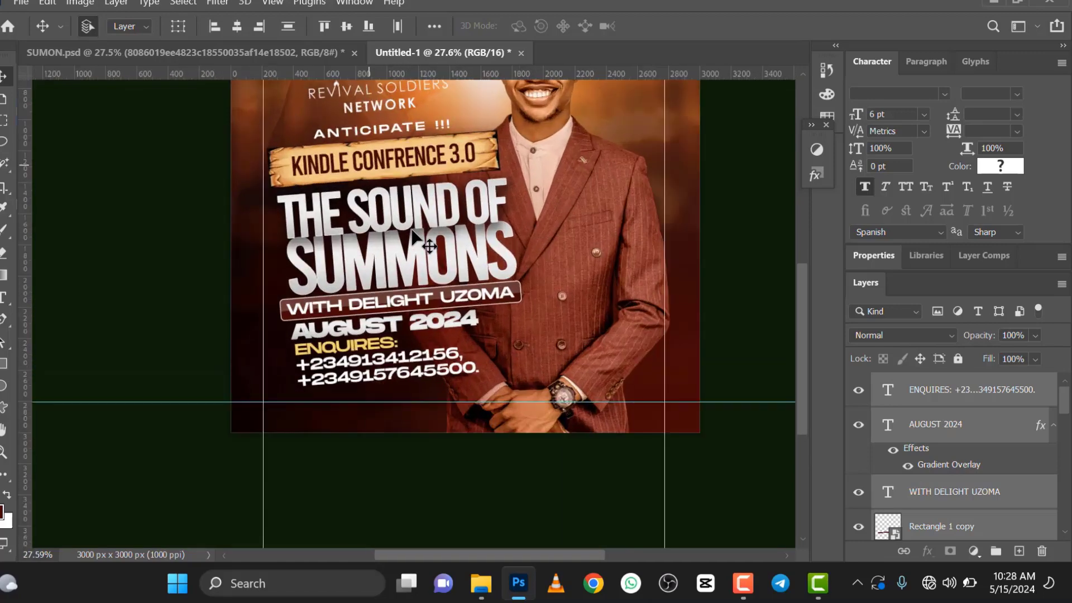
click(400, 349)
scroll(401, 349, down, 3)
scroll(404, 252, up, 4)
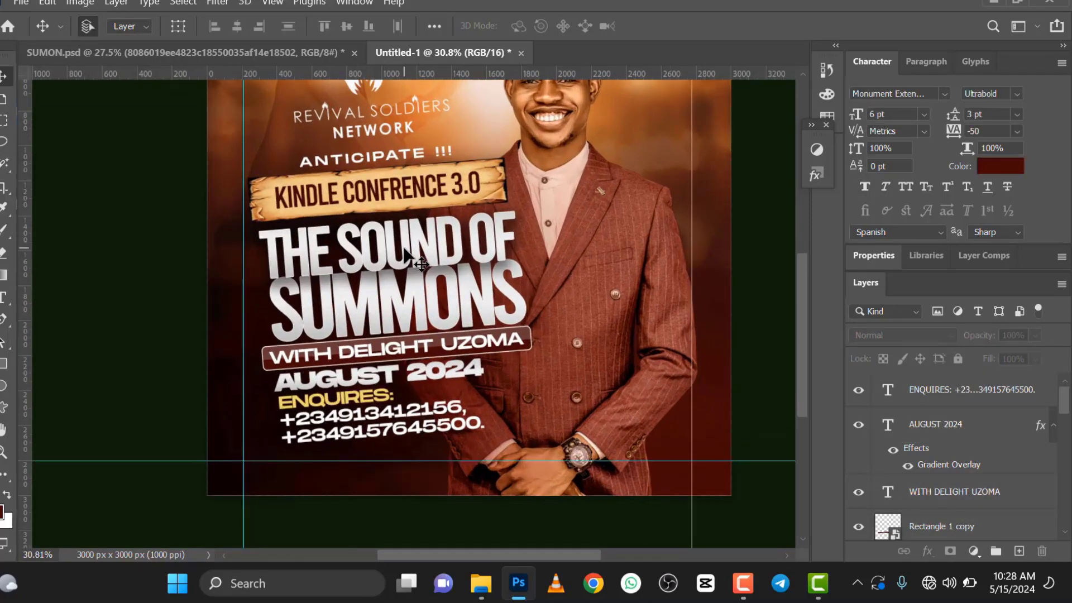
click(404, 253)
drag(405, 248, 404, 243)
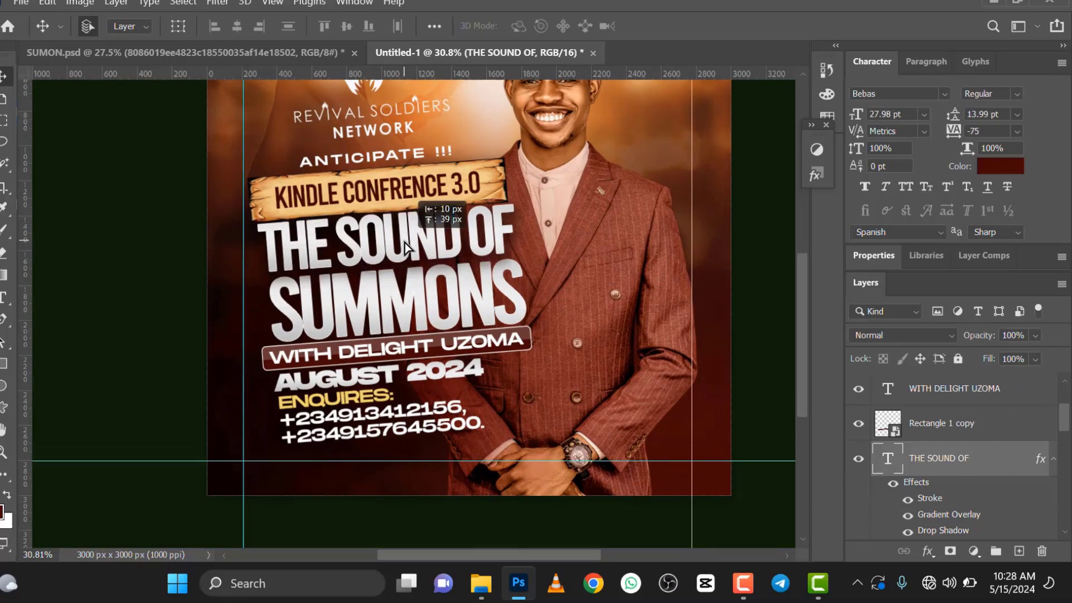
click(416, 306)
drag(414, 296, 412, 302)
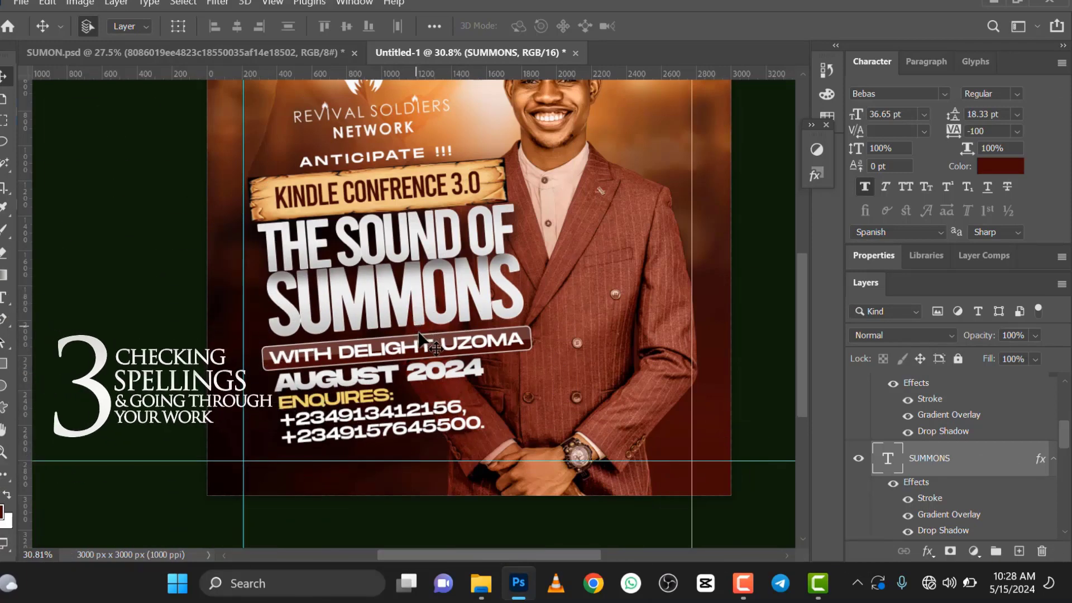
Step: Nudge the name bar and its WITH DELIGHT UZOMA text together up closer to SUMMONS
click(429, 348)
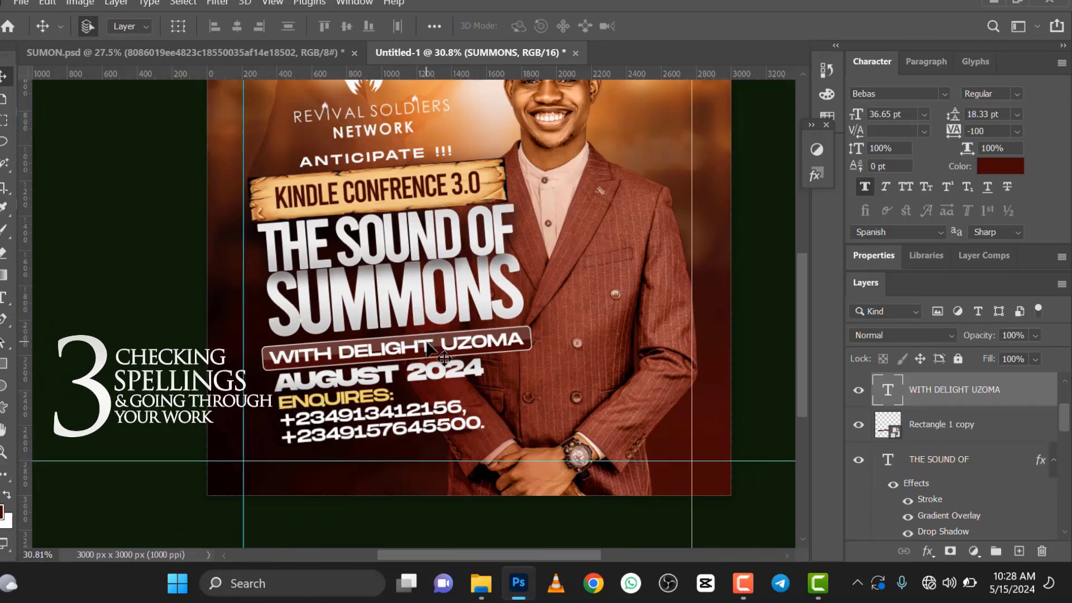
shift+click(944, 426)
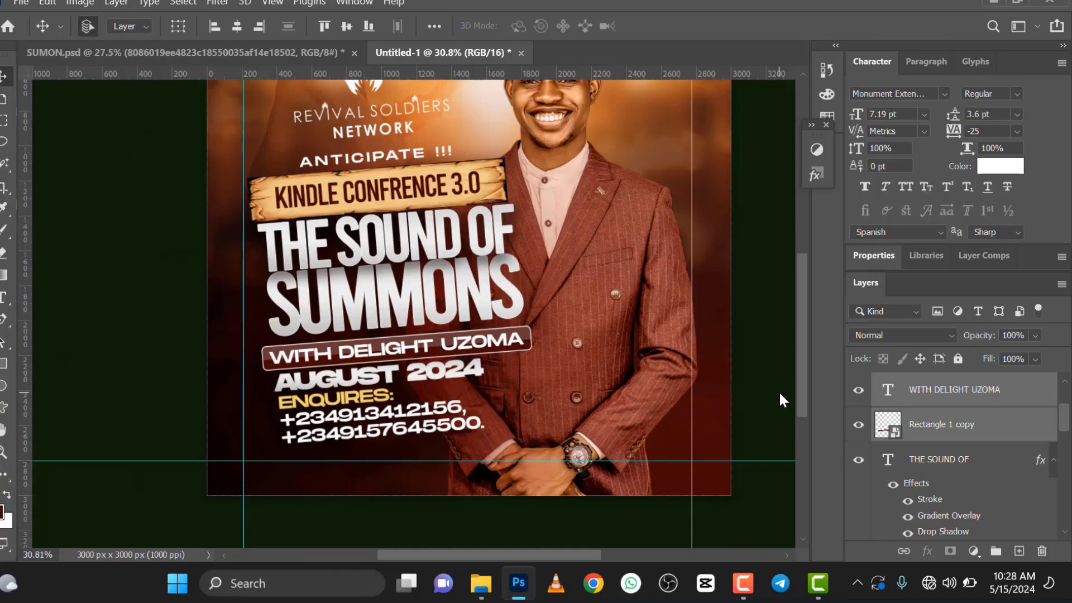
key(Up)
key(Up)
key(Up)
key(Up)
key(Up)
key(Up)
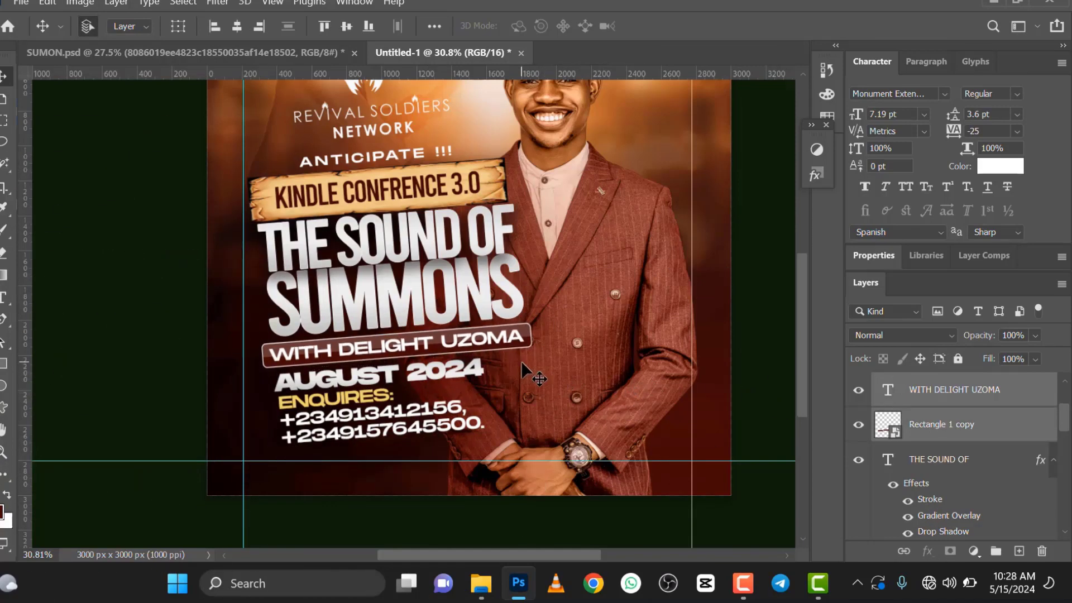
key(Up)
key(Up)
key(Up)
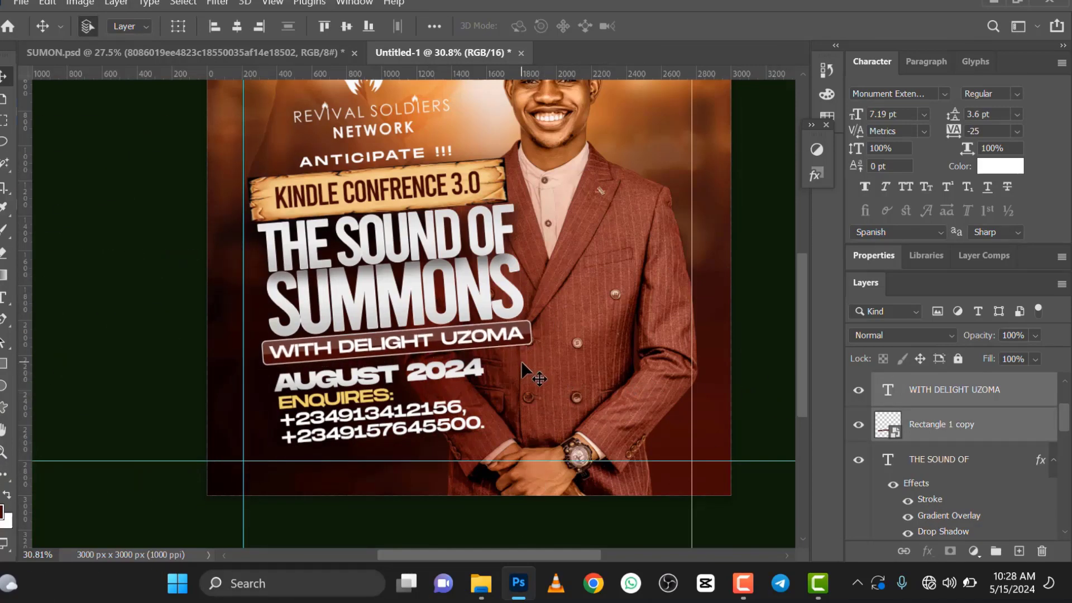
key(Up)
Step: Nudge the AUGUST 2024 text up closer to the name bar
ctrl+click(451, 379)
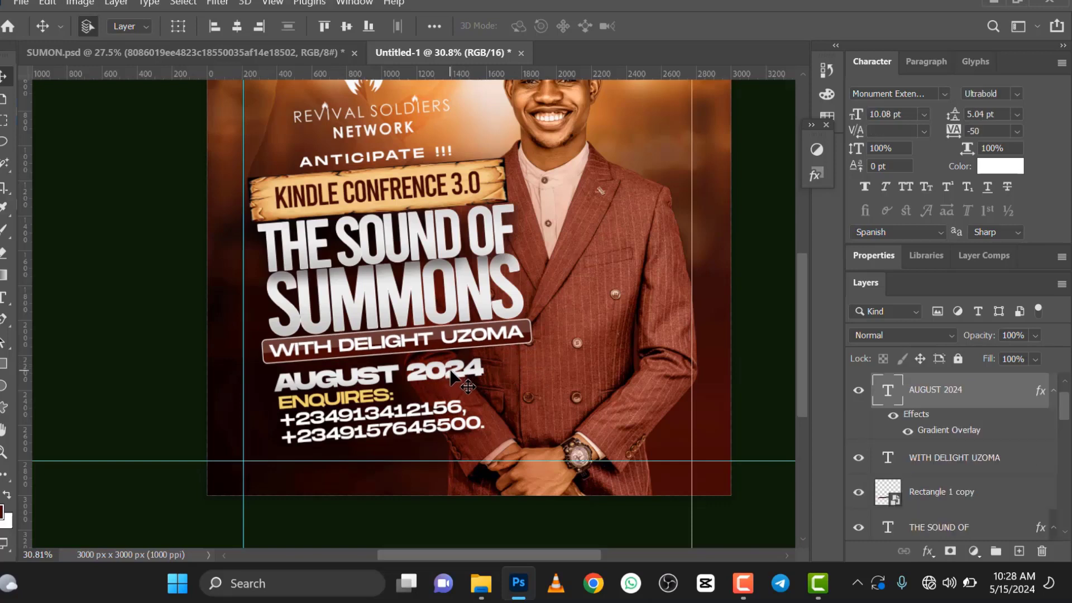
key(Up)
key(Up)
key(Up)
key(Up)
key(Up)
key(Up)
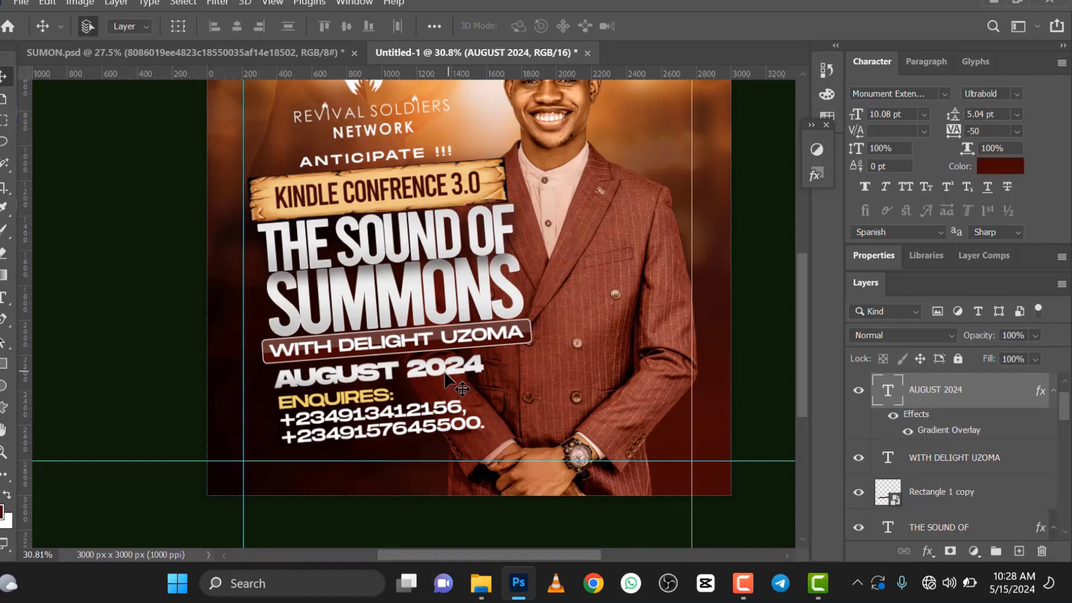
Step: Nudge the ENQUIRES contact text up to close the gap beneath AUGUST 2024
ctrl+click(382, 401)
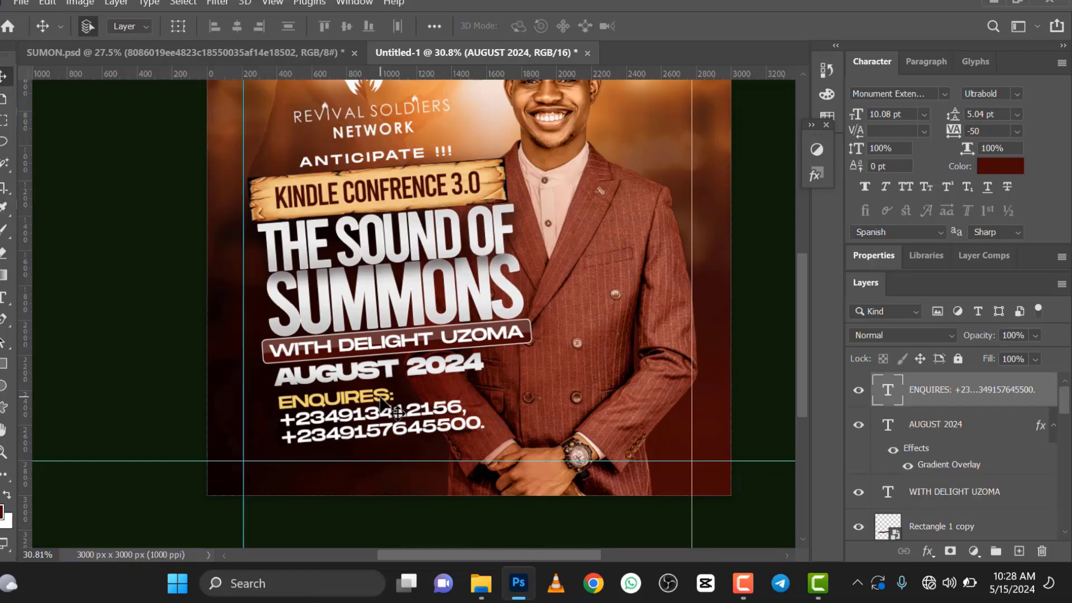
key(Up)
key(Up)
key(Up)
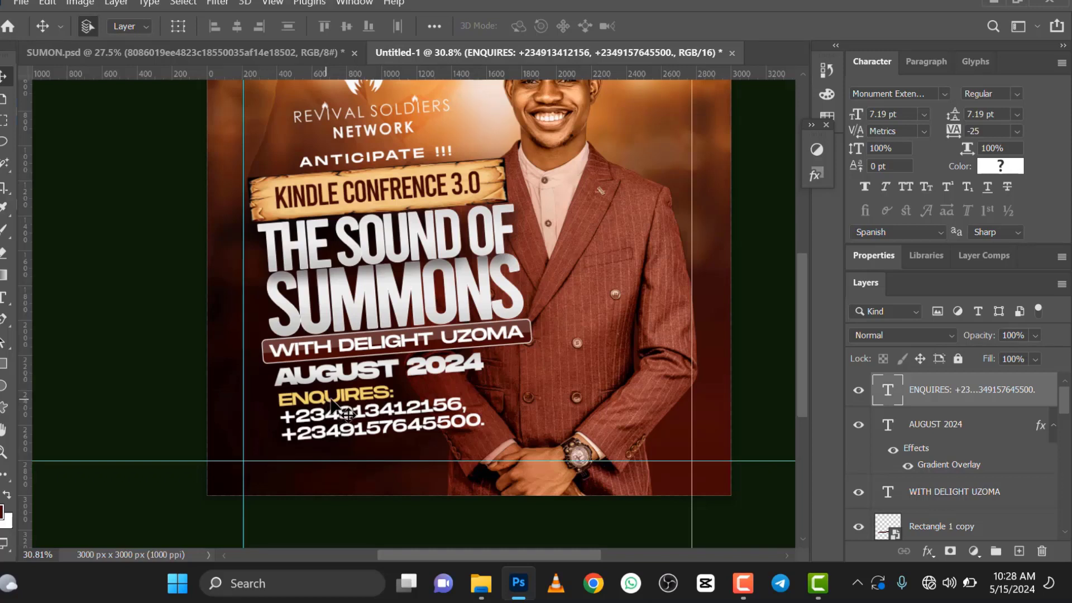
Step: Correct the spelling of ENQUIRES to ENQUIRIES in the contact text
key(t)
click(360, 391)
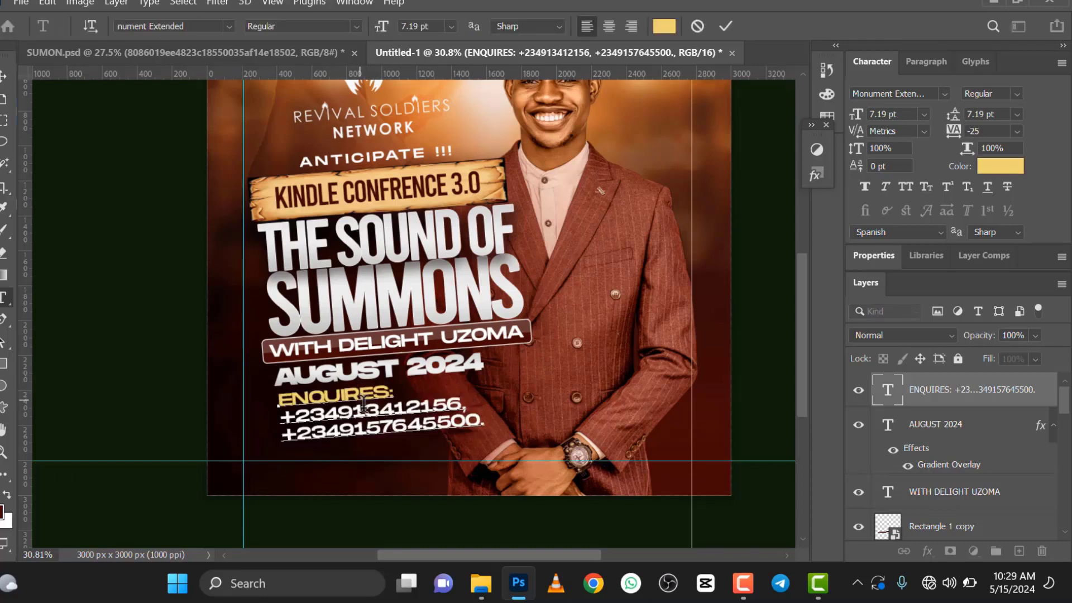
text(I)
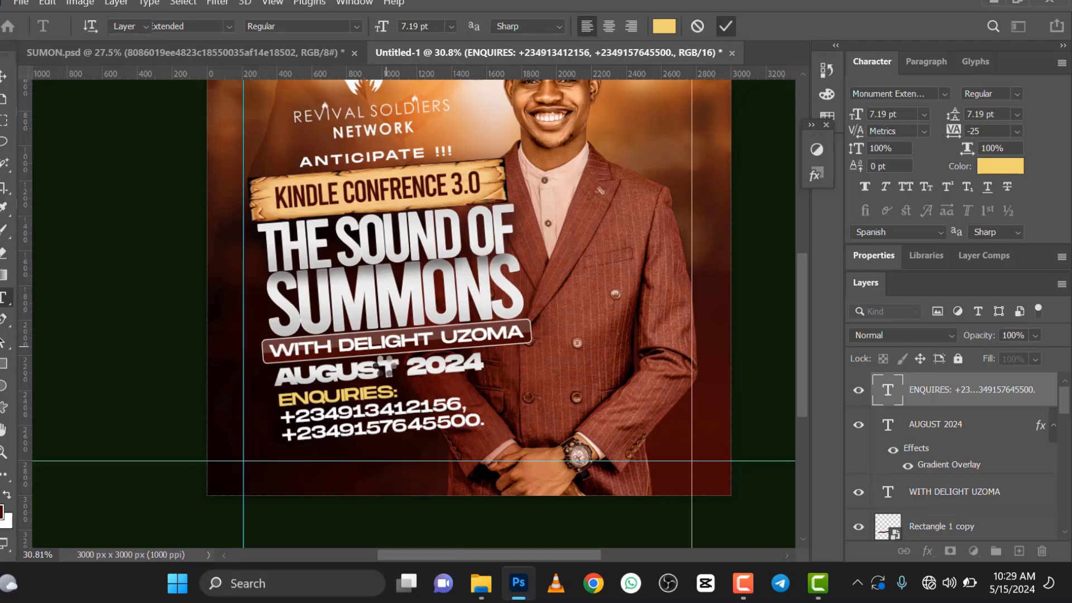
scroll(385, 366, down, 5)
key(ctrl+Return)
key(v)
scroll(369, 285, up, 3)
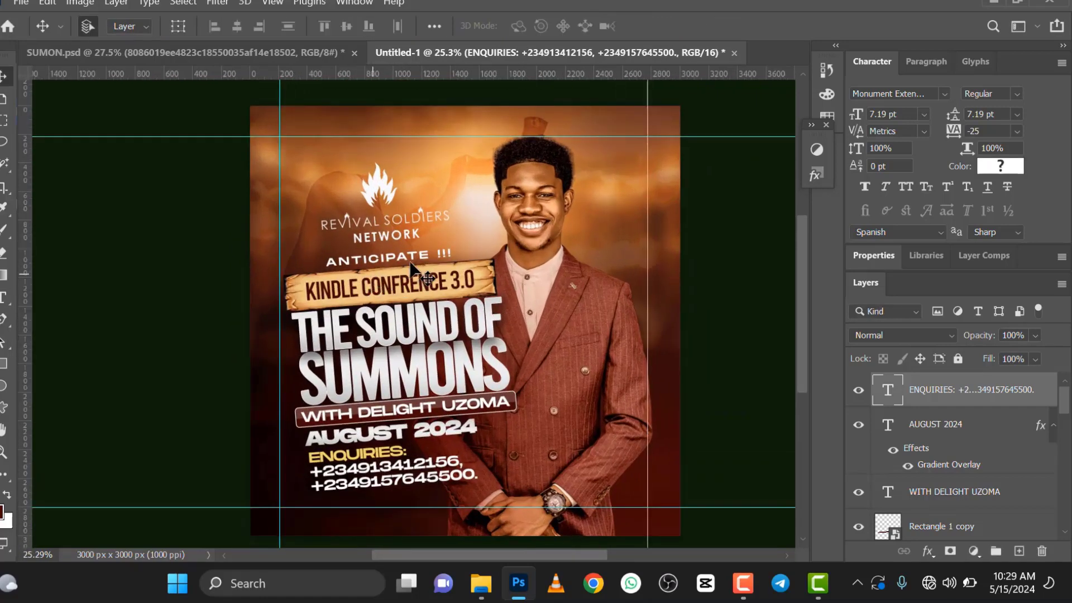
Step: Place the orange flare image 01bc527563d84a3b076d26a0d08d9701 from the TUTORIAL folder as an embedded layer above the flyer
scroll(404, 335, down, 4)
scroll(404, 335, up, 2)
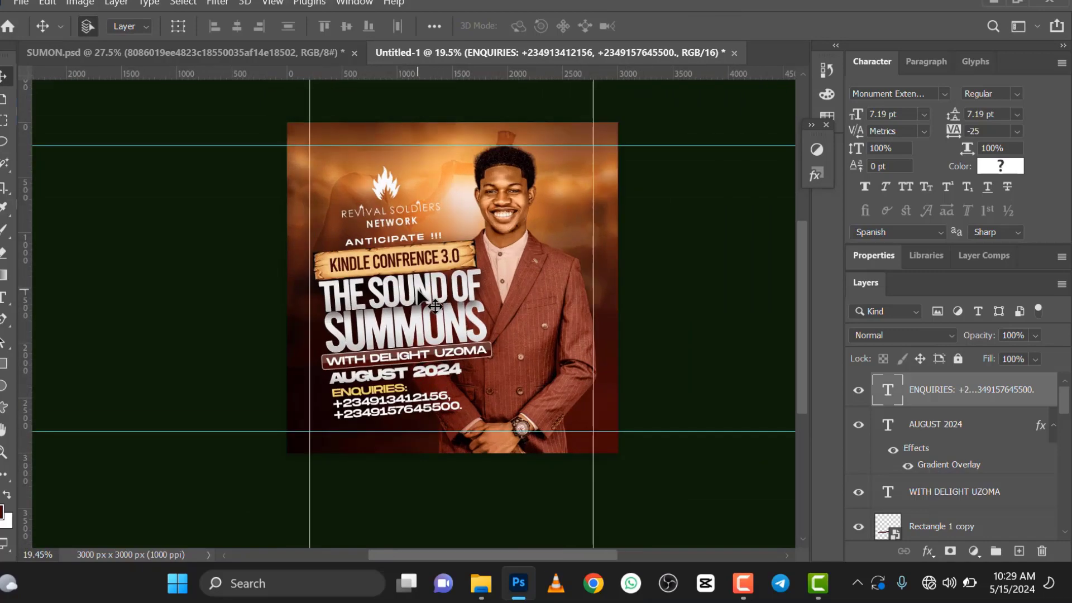
scroll(419, 293, down, 1)
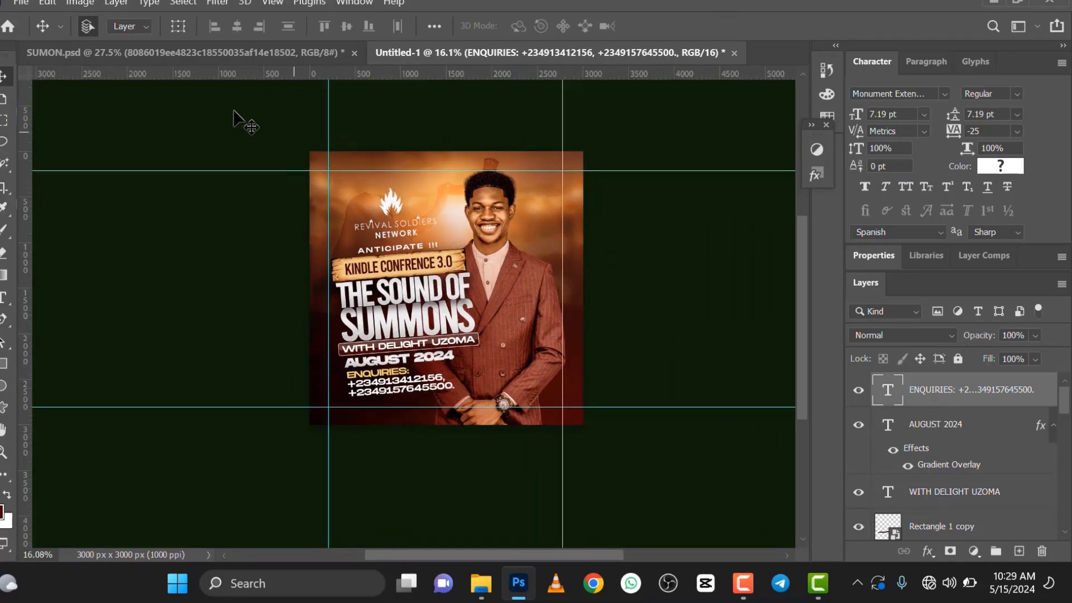
click(20, 5)
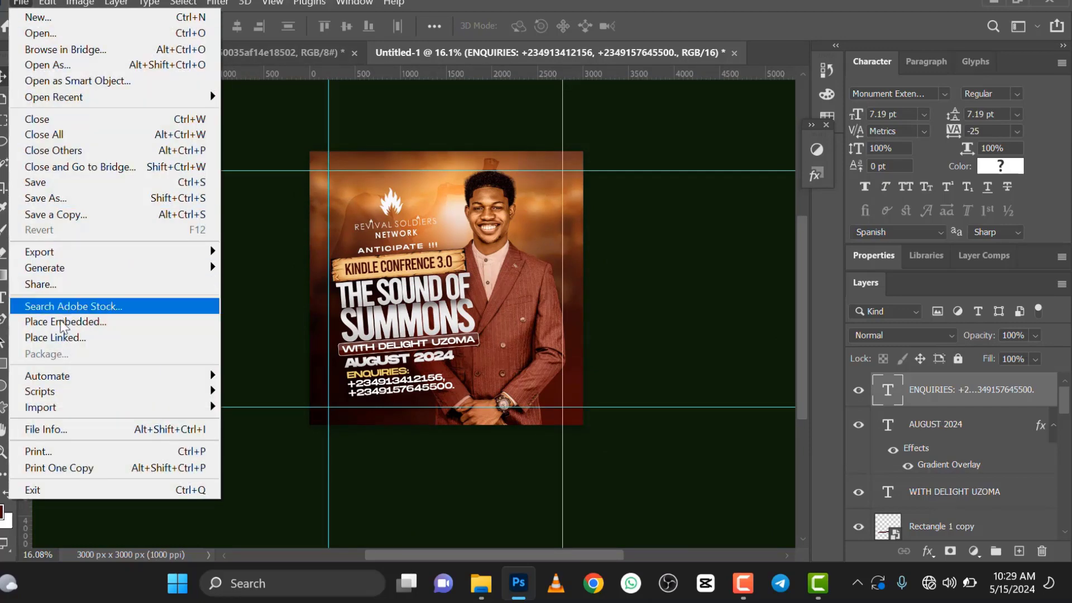
click(63, 325)
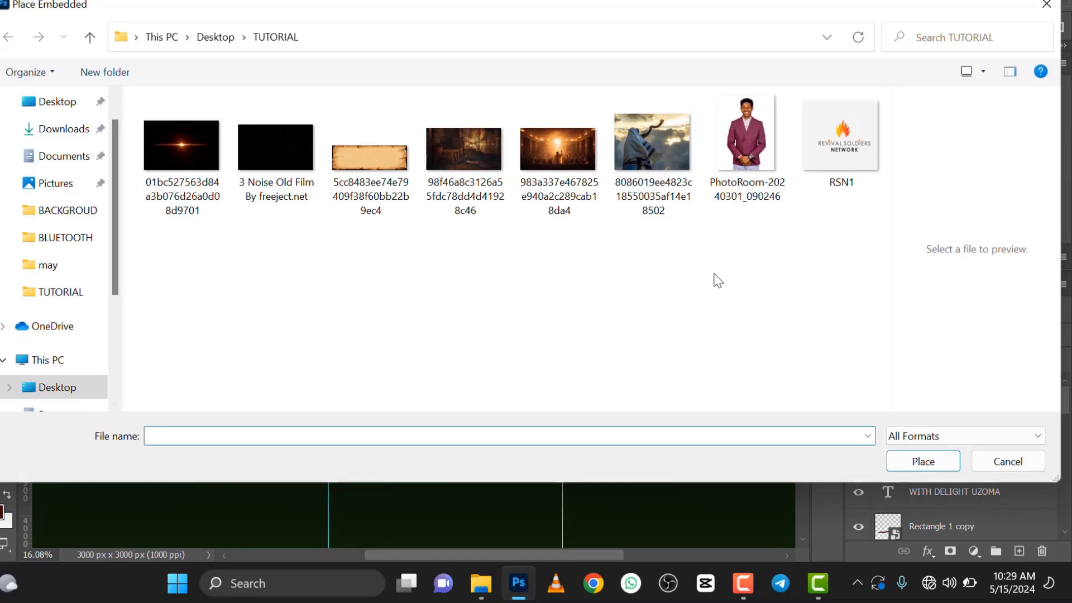
click(196, 150)
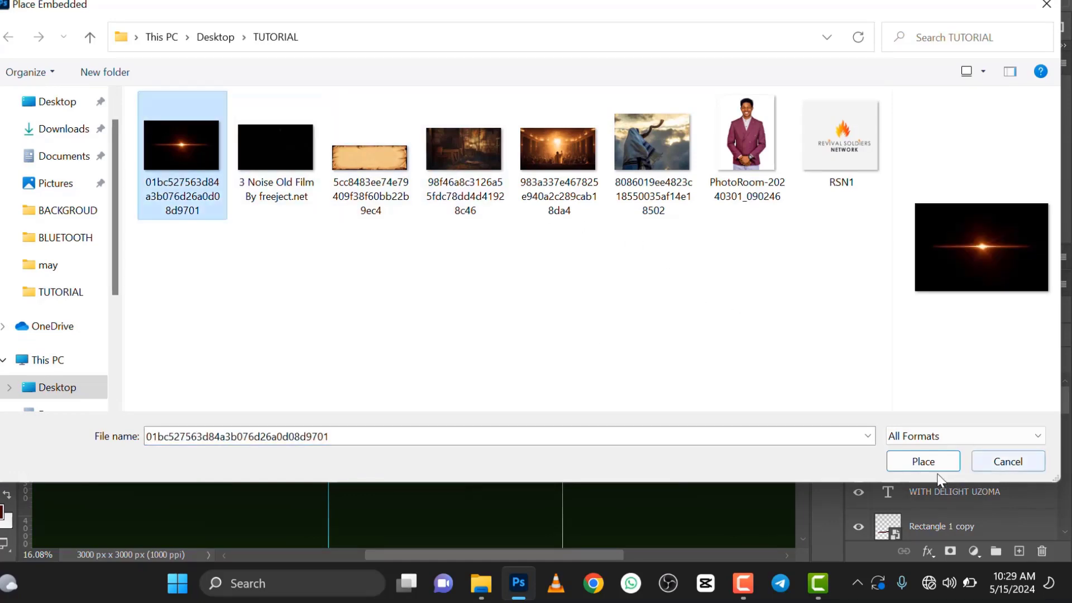
click(921, 461)
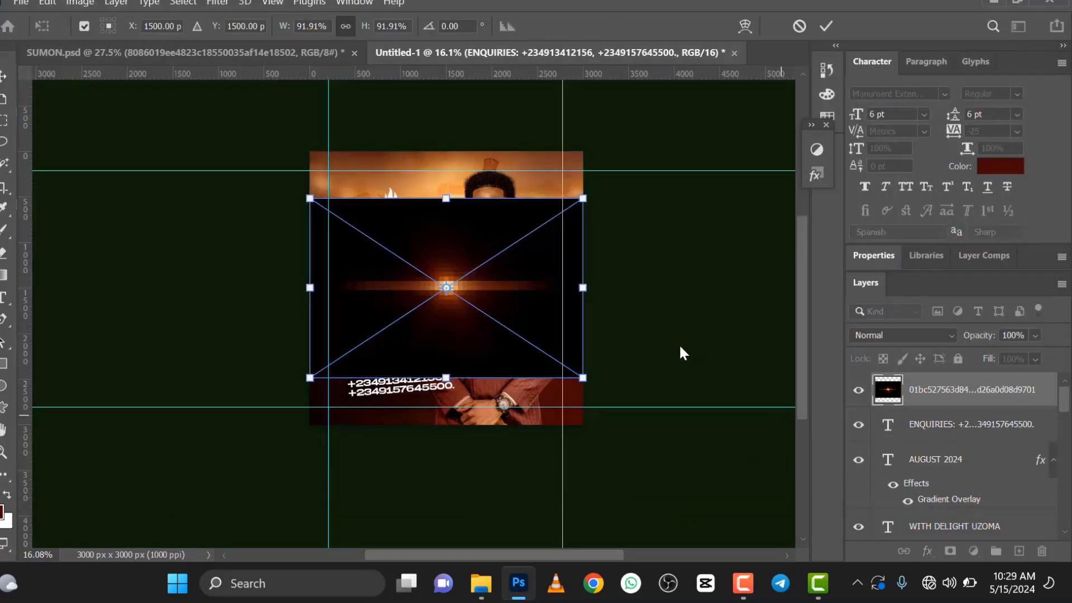
Step: Rotate the placed flare to about 90° so its streak runs vertically
right_click(531, 206)
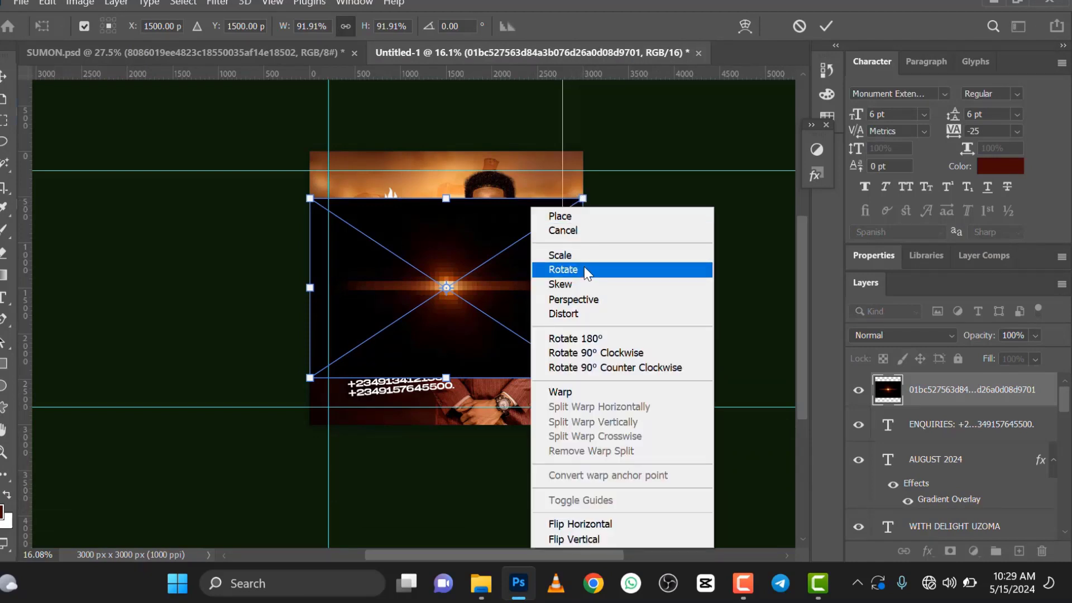
click(581, 256)
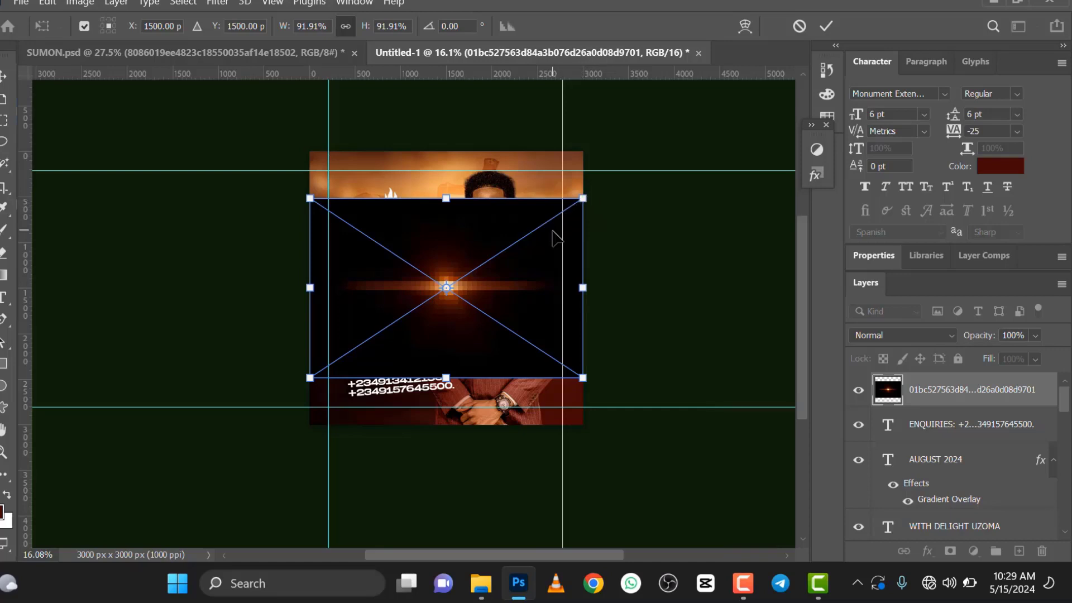
right_click(555, 234)
click(590, 279)
drag(598, 222, 521, 404)
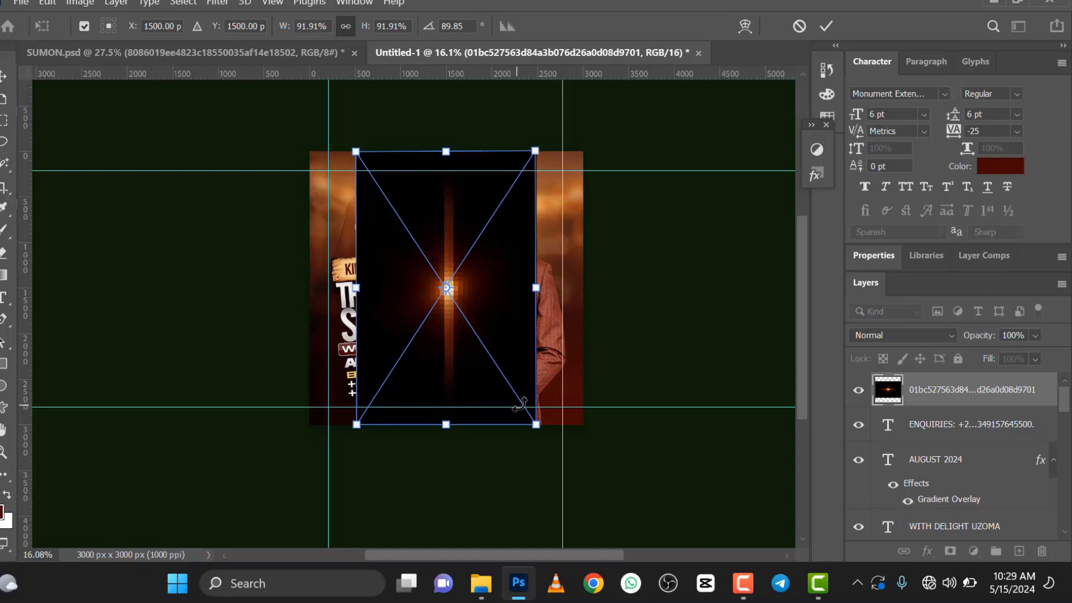
click(826, 25)
key(Return)
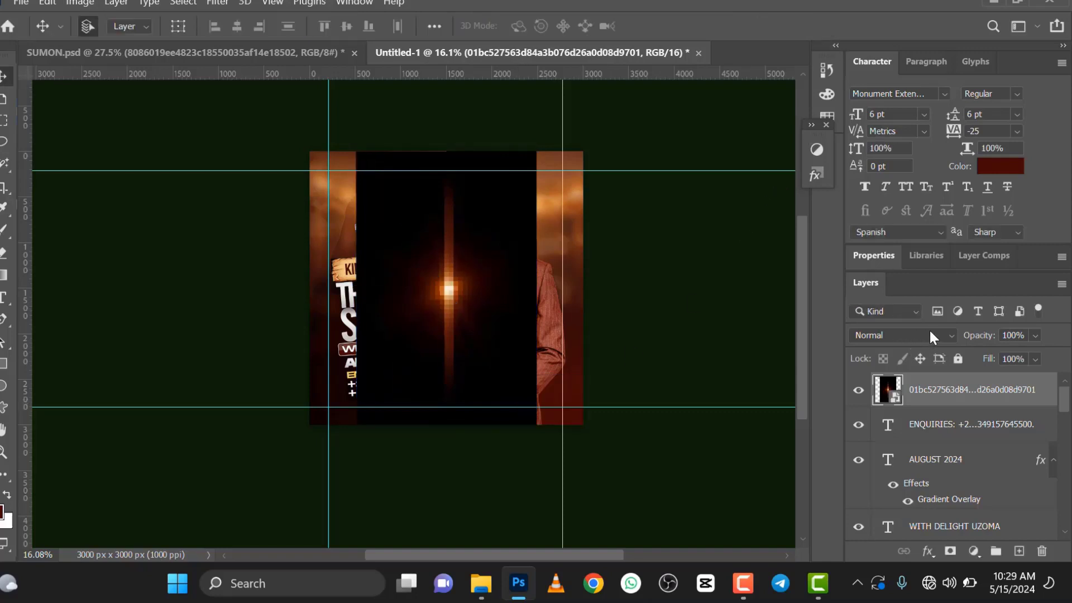
Step: Set the flare layer's blend mode to Screen and move it to the flyer's right edge beside the man
click(929, 331)
click(886, 273)
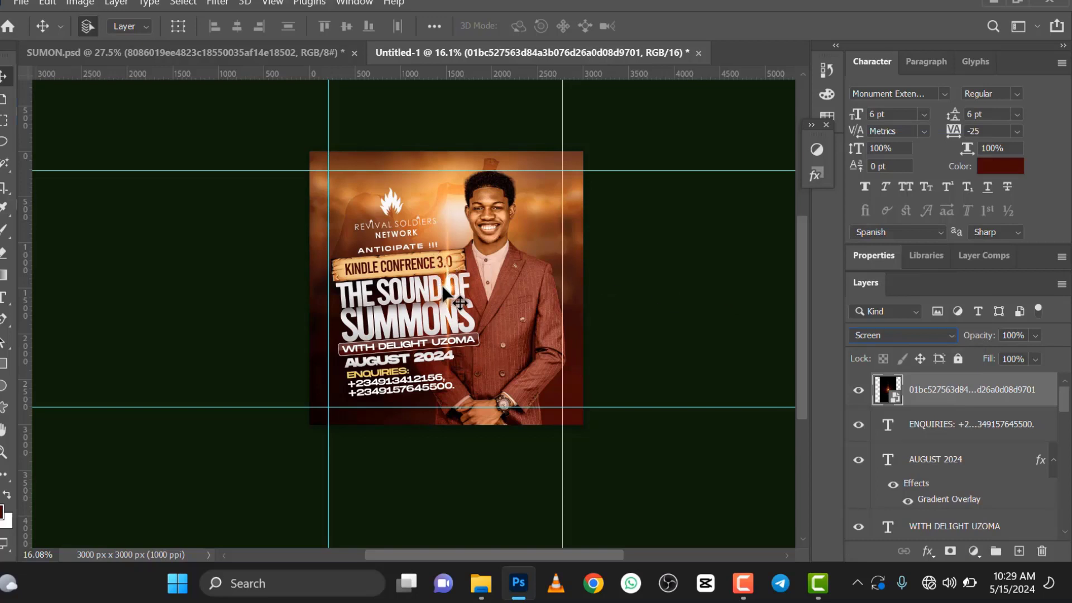
drag(494, 303, 586, 337)
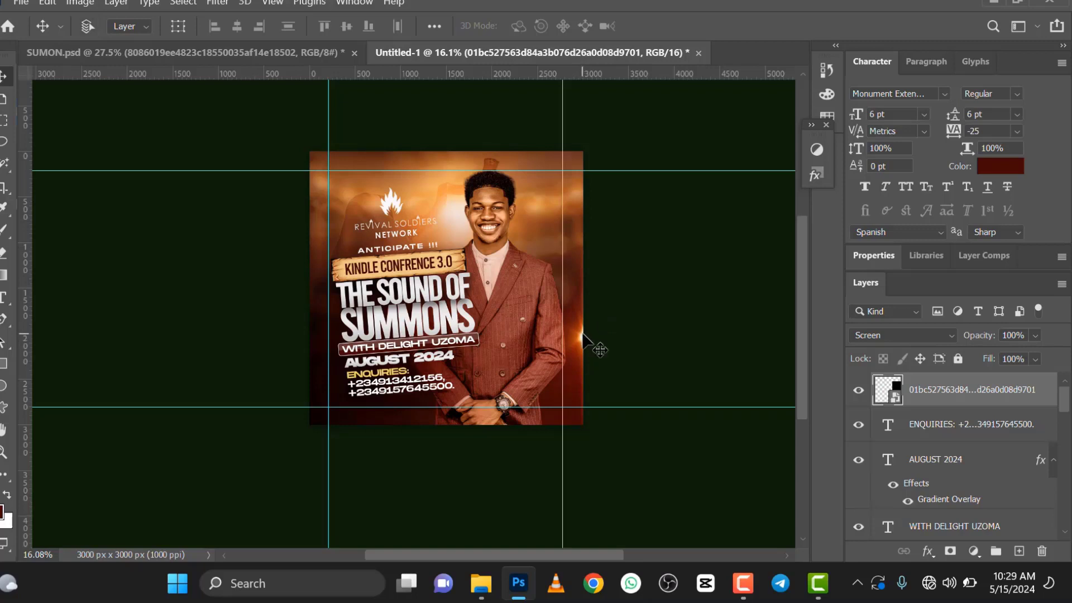
Step: Enlarge the flare at the right edge to about 99% scale
key(ctrl+t)
drag(493, 199, 482, 180)
drag(673, 183, 678, 178)
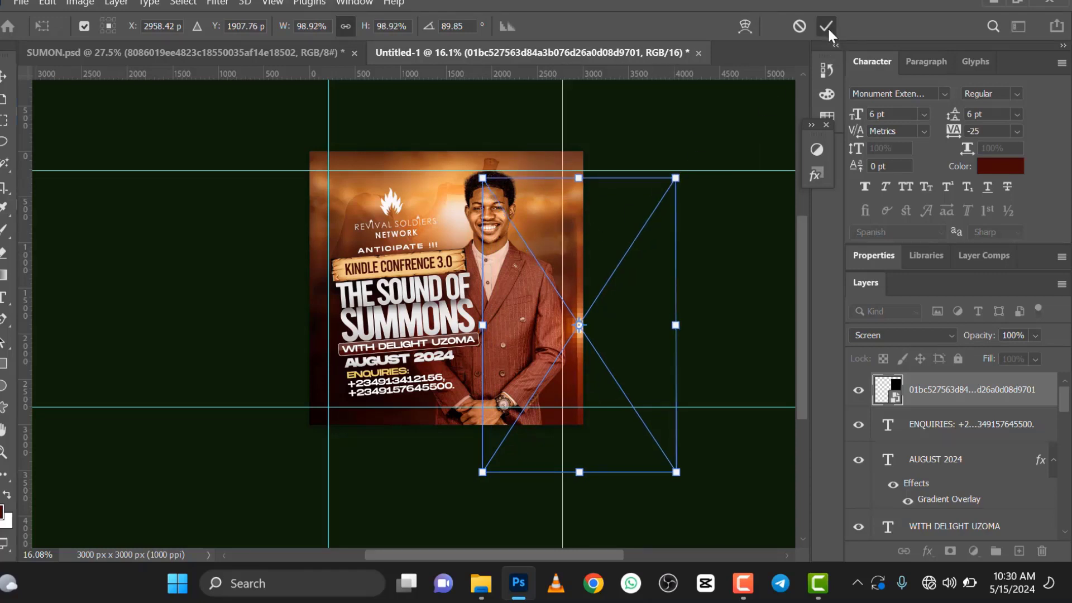
click(826, 27)
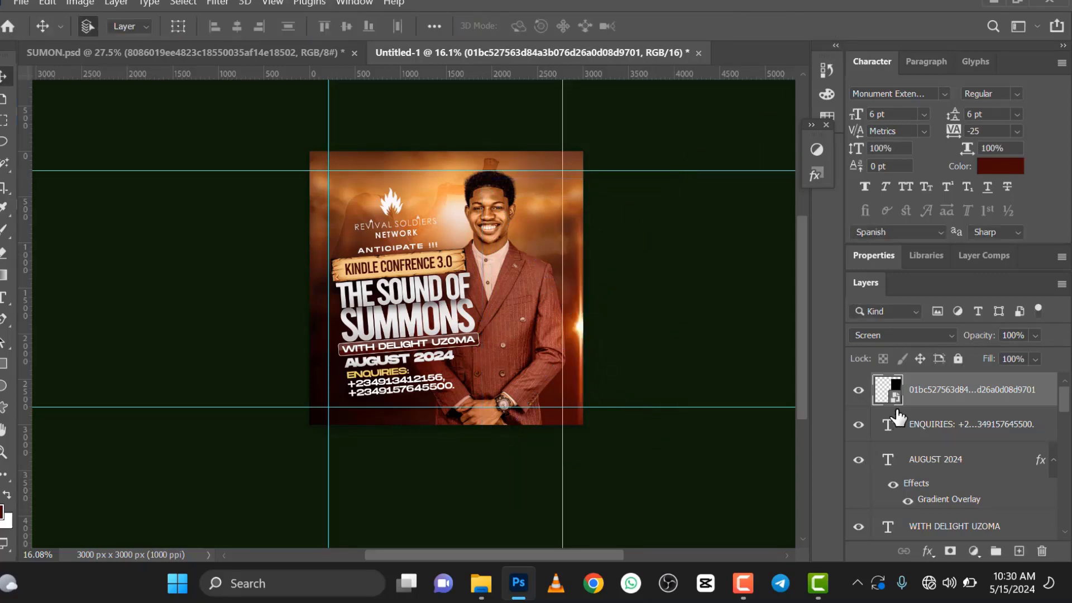
Step: Duplicate the flare layer, hide the copy, and select the original flare
key(ctrl+j)
click(858, 390)
click(917, 434)
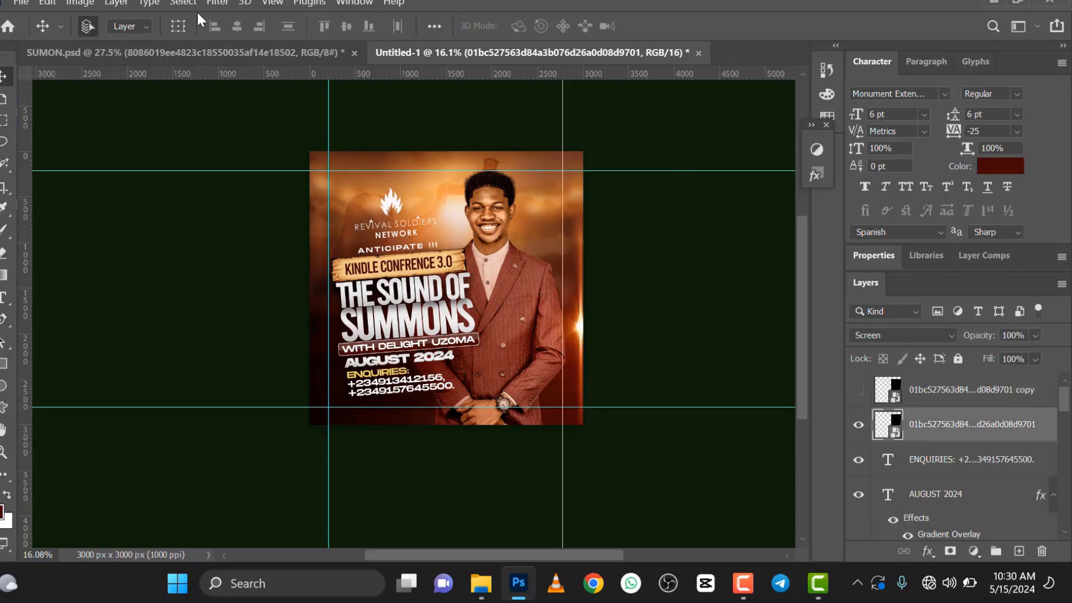
Step: Apply a Gaussian Blur with a radius of about 45.6 pixels to the original flare
click(225, 5)
mouse_move(307, 201)
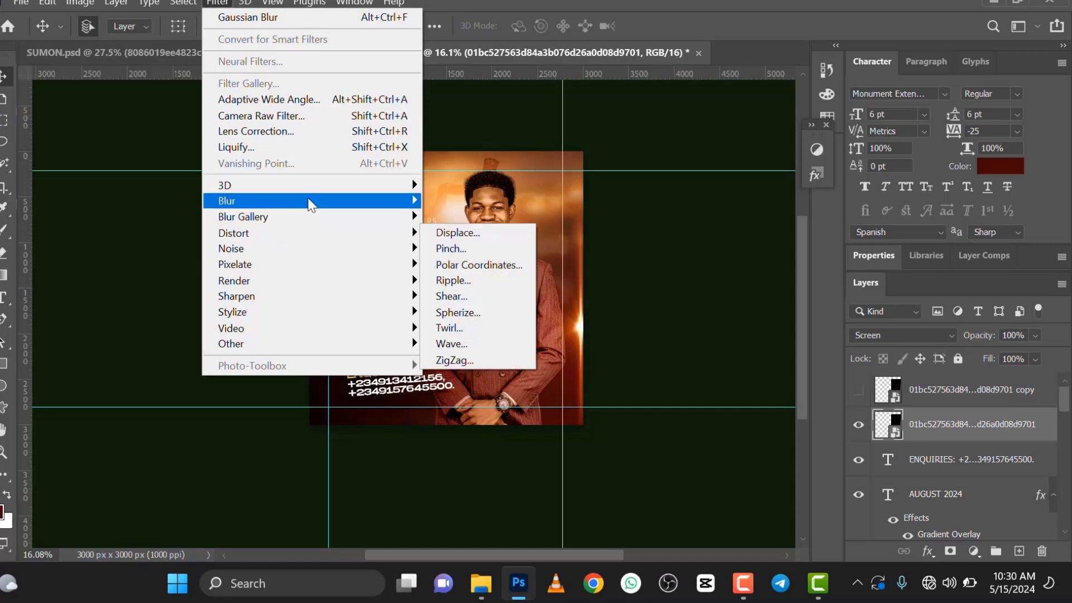
click(468, 264)
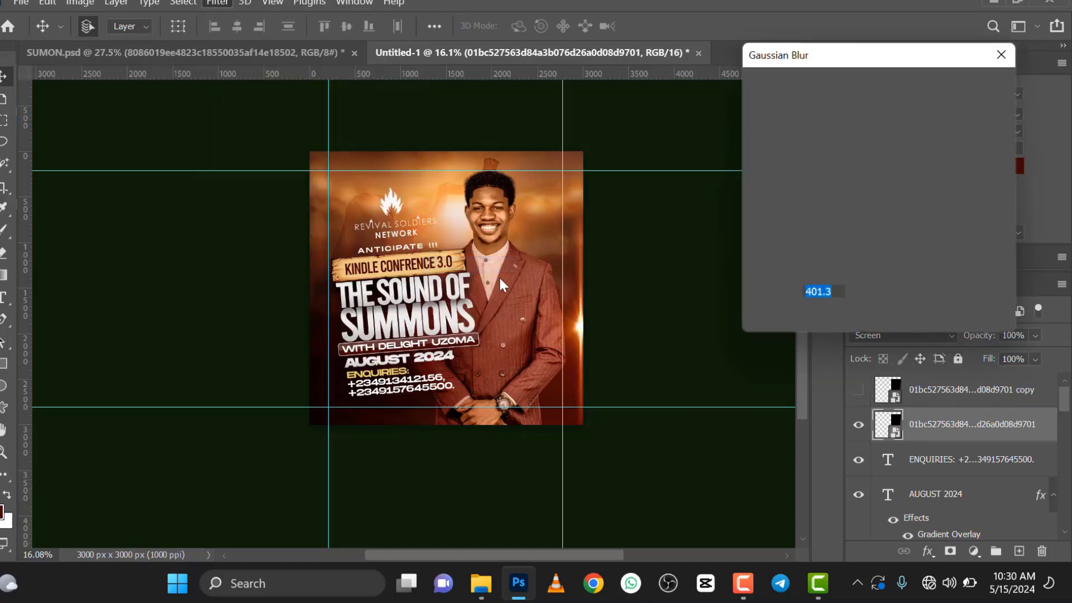
mouse_move(821, 319)
mouse_down()
mouse_move(811, 319)
mouse_move(829, 319)
mouse_up()
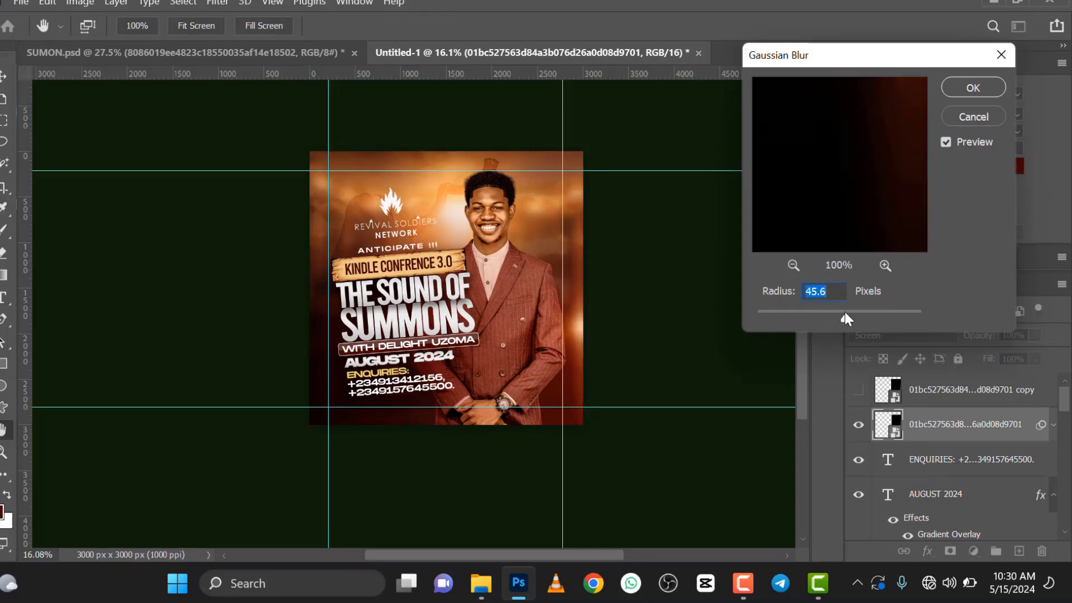
click(974, 93)
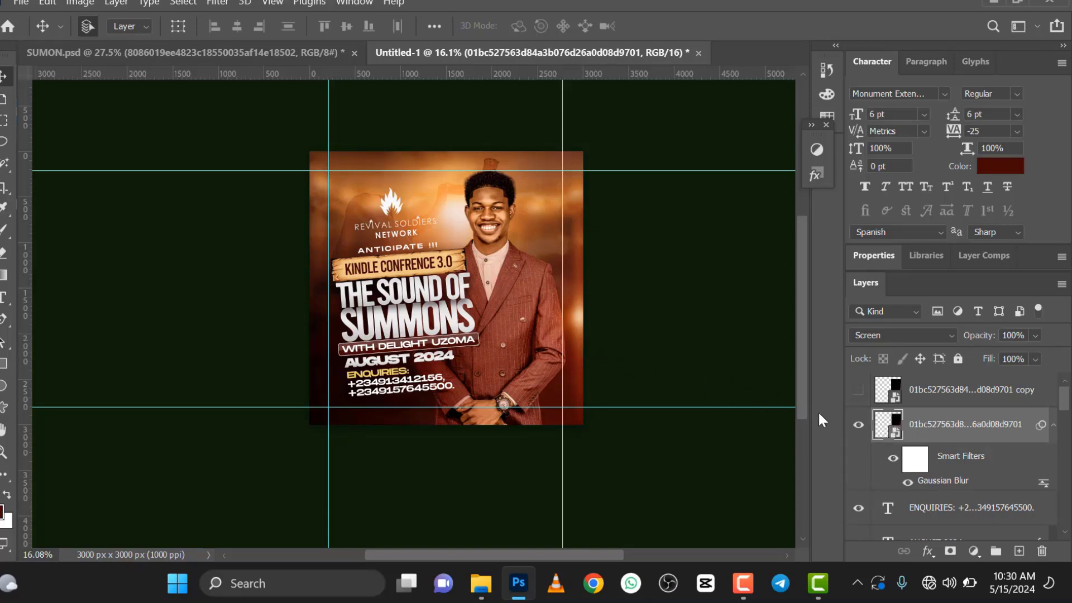
Step: Duplicate the blurred flare twice, placing one copy at the flyer's left edge and the other near the KINDLE CONFRENCE banner's right end
key(ctrl+j)
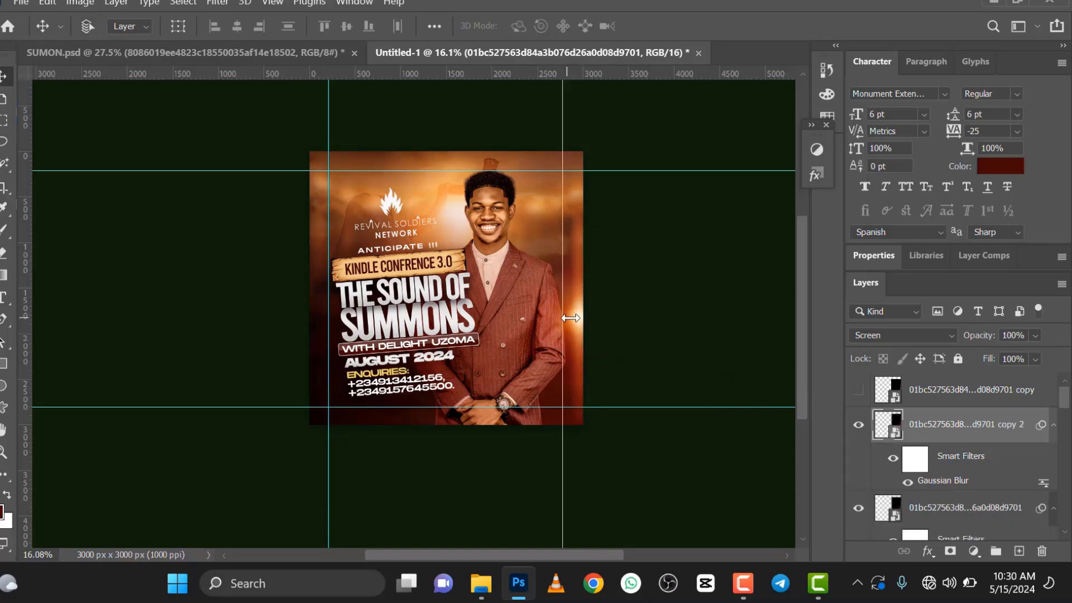
drag(549, 318, 331, 266)
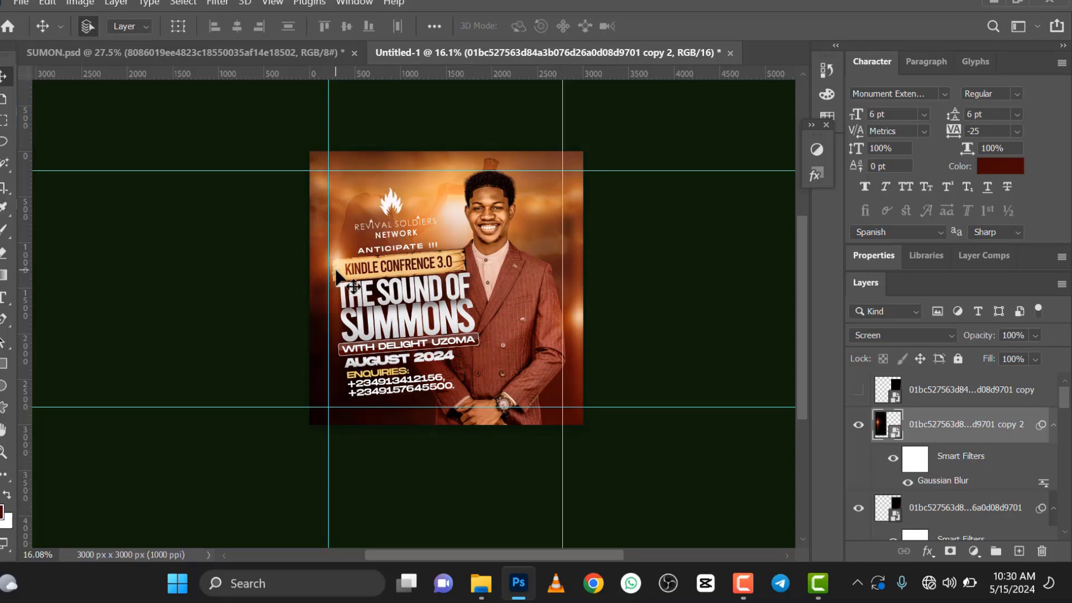
key(ctrl+j)
drag(411, 272, 463, 263)
Step: Rotate the flare copy near the banner's right end to an angle of about 76°
key(ctrl+t)
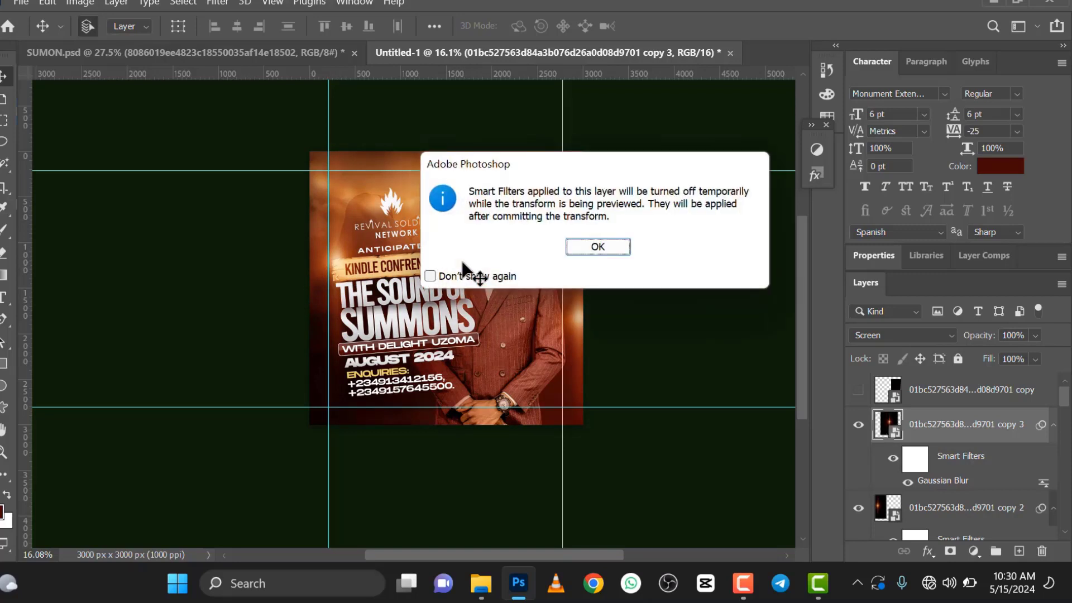
click(604, 248)
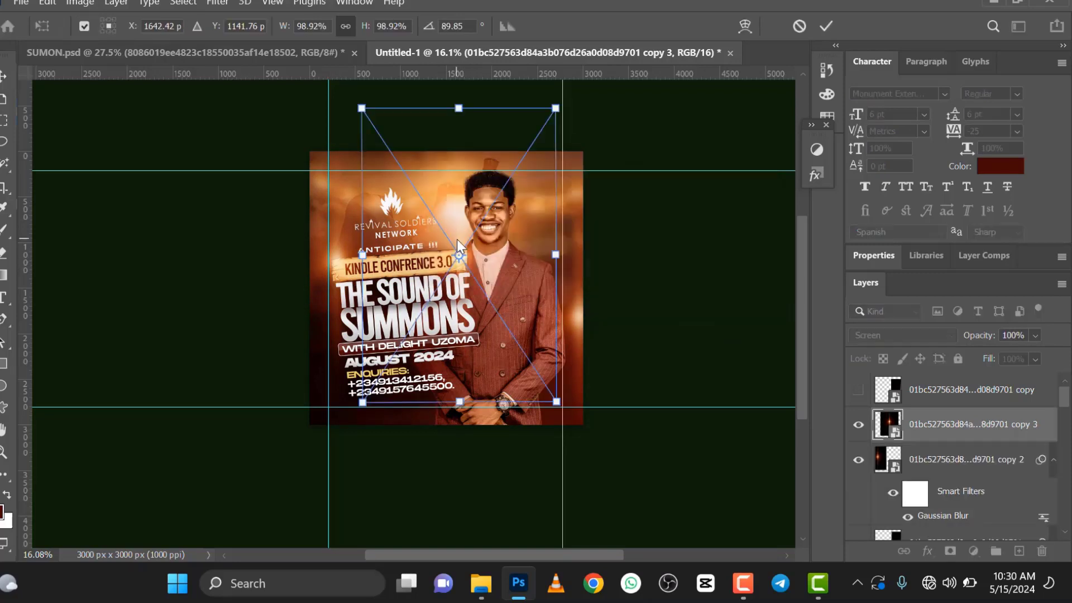
right_click(457, 242)
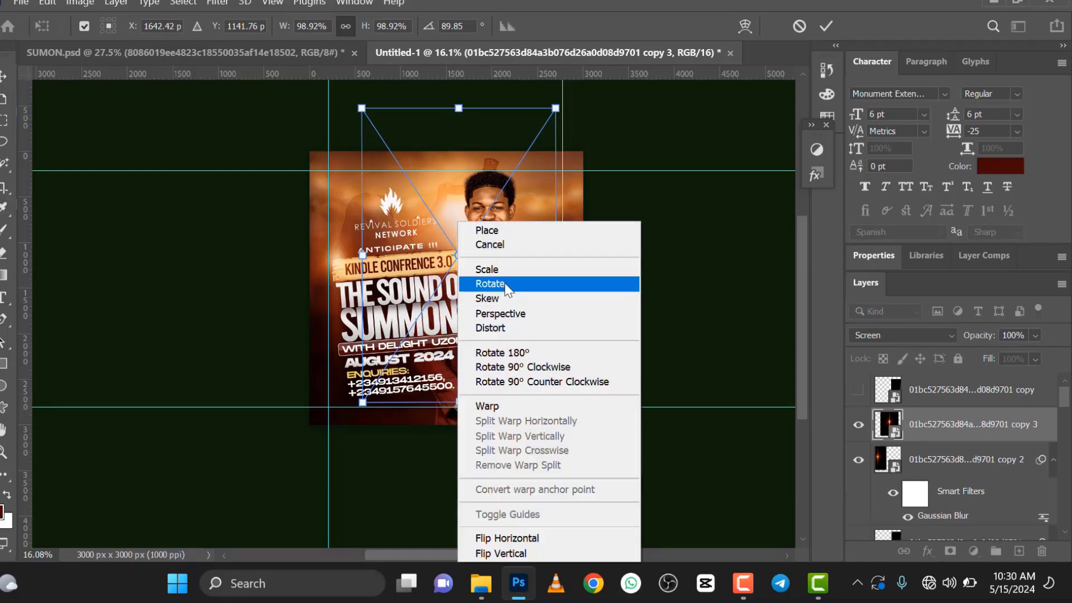
click(490, 284)
drag(556, 403, 598, 386)
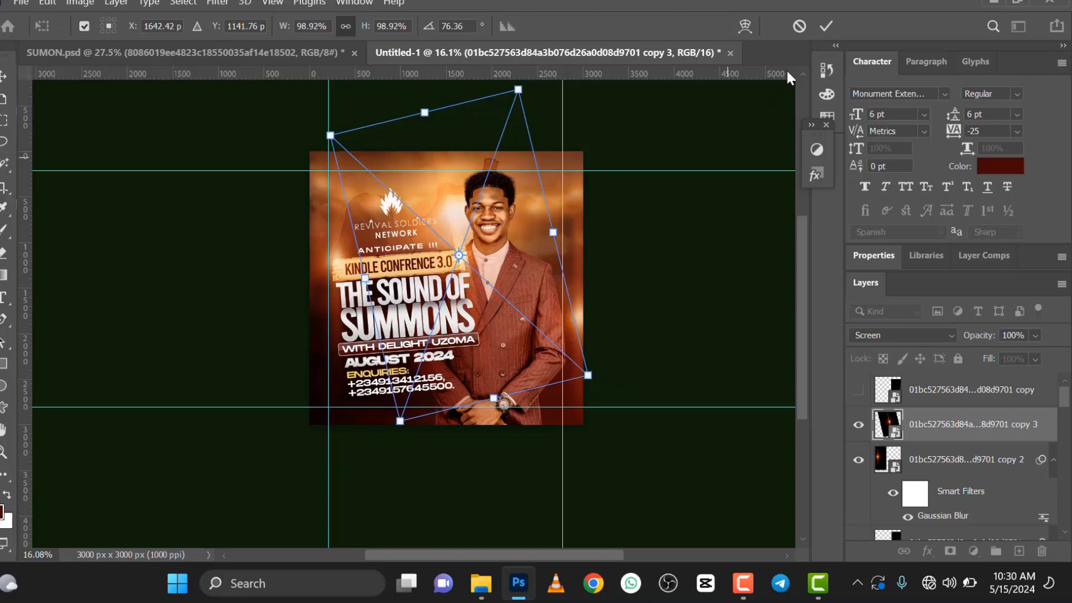
click(826, 27)
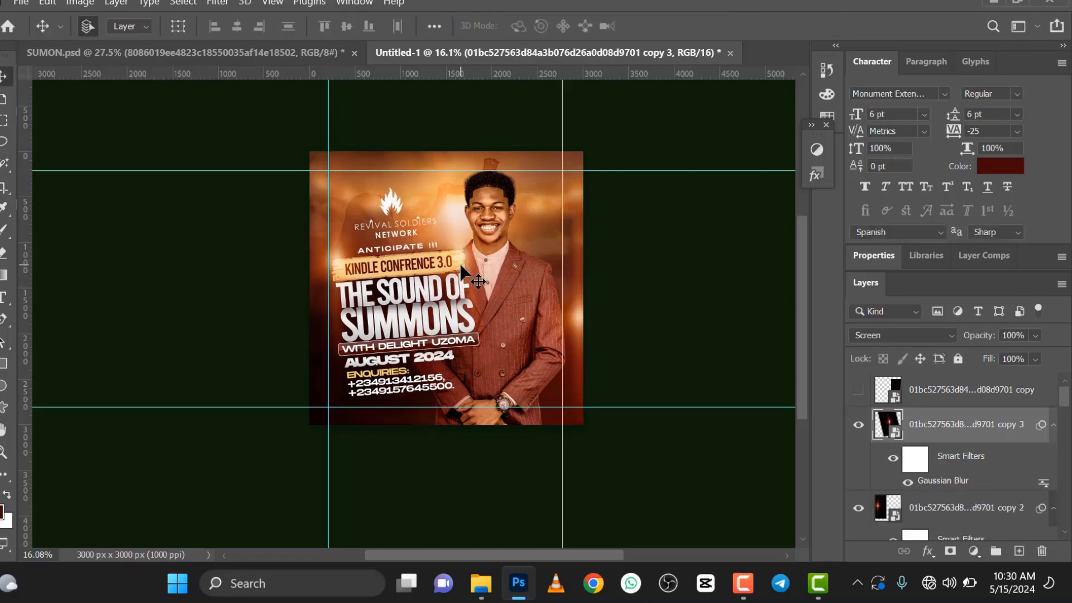
Step: Duplicate the tilted flare onto the lower text block around AUGUST 2024 and set the copy's opacity to 36%
drag(463, 274, 401, 361)
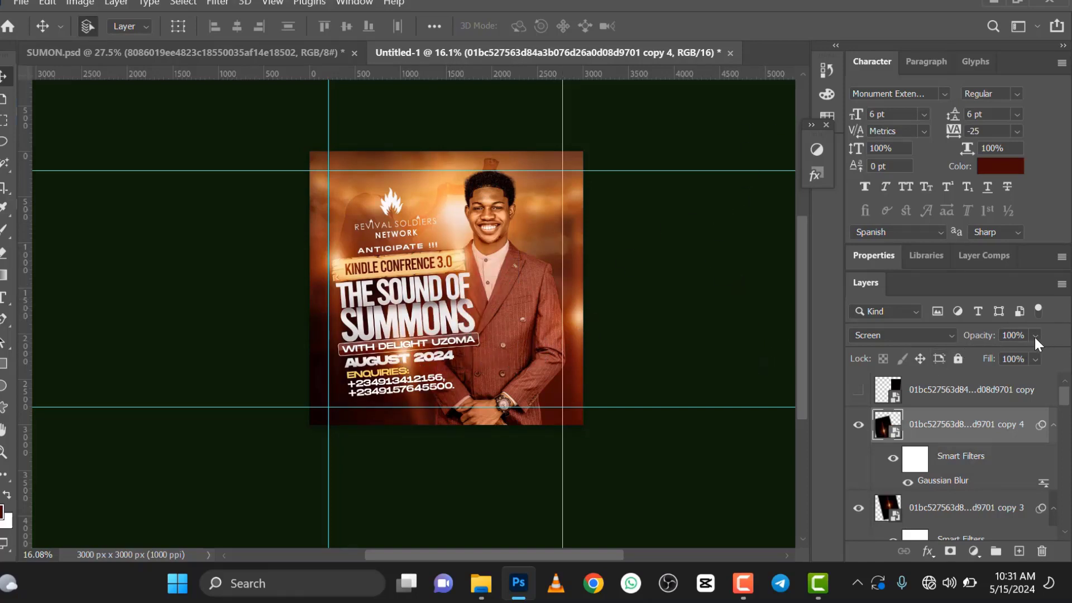
click(1007, 353)
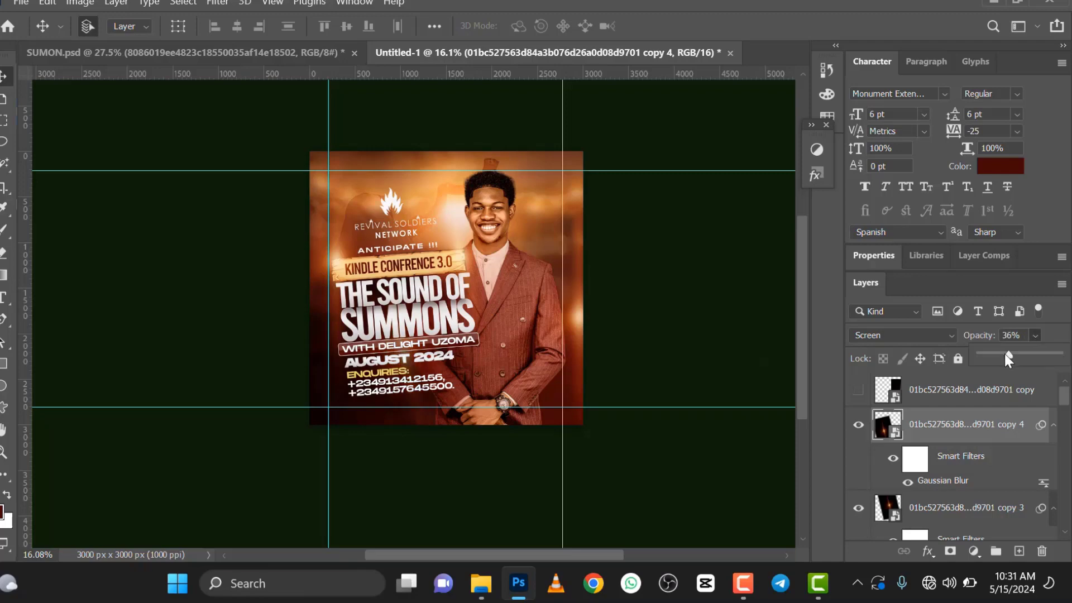
click(598, 257)
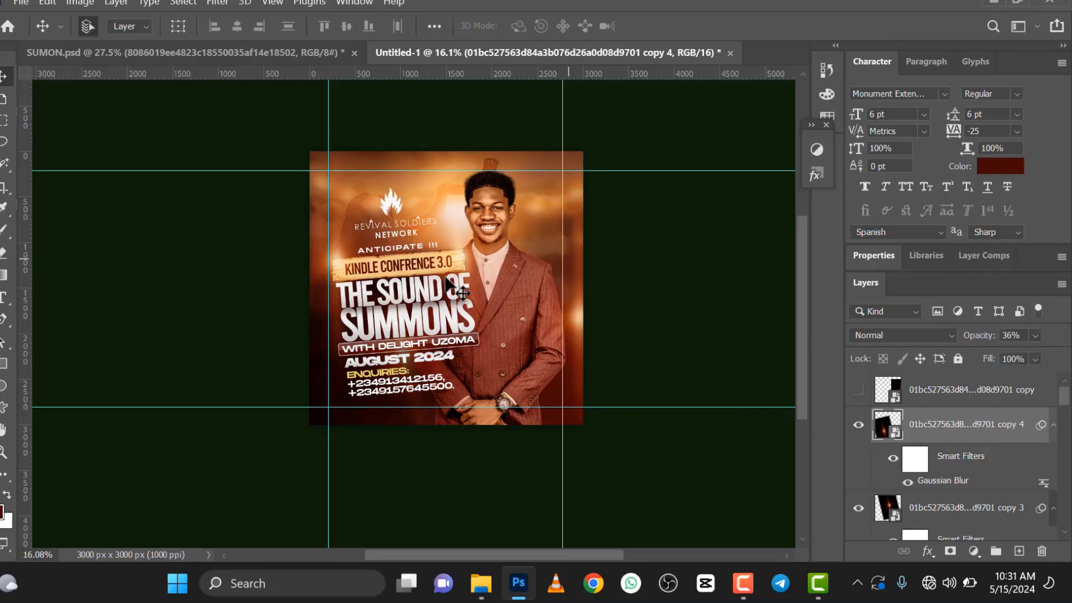
Step: Examine the flyer's overall look and its layer stack from the flare copies down to the shaded background layers
scroll(446, 278, down, 2)
scroll(447, 281, up, 3)
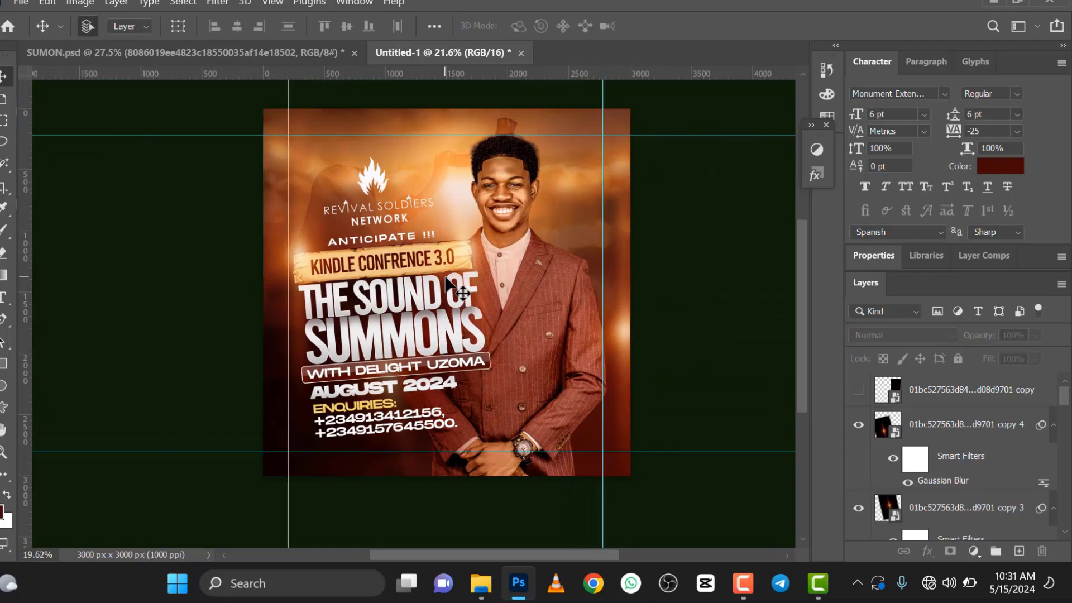
scroll(449, 285, down, 2)
scroll(449, 285, up, 1)
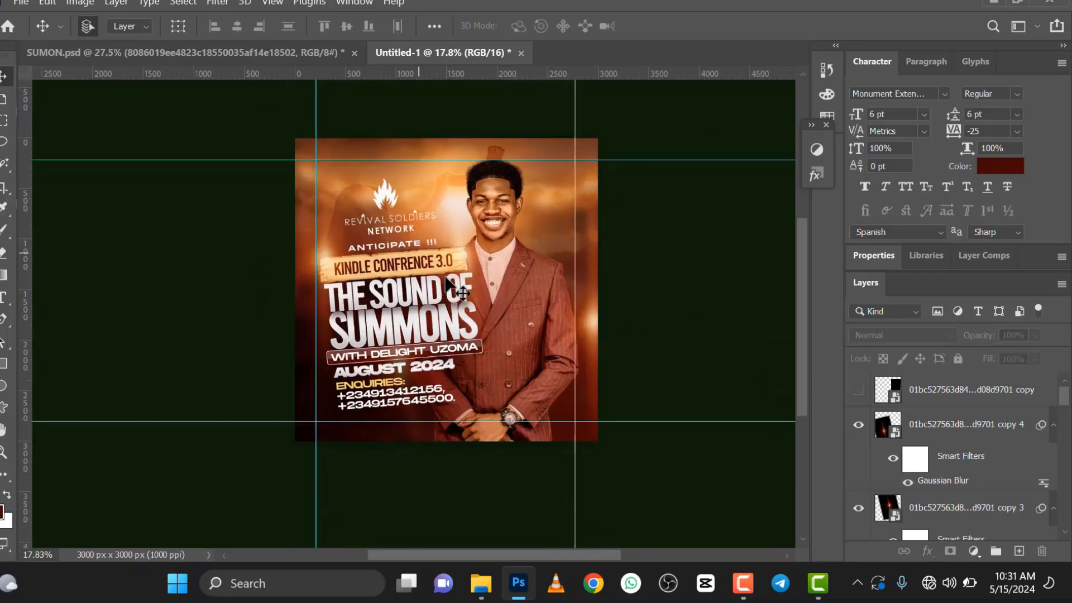
click(919, 390)
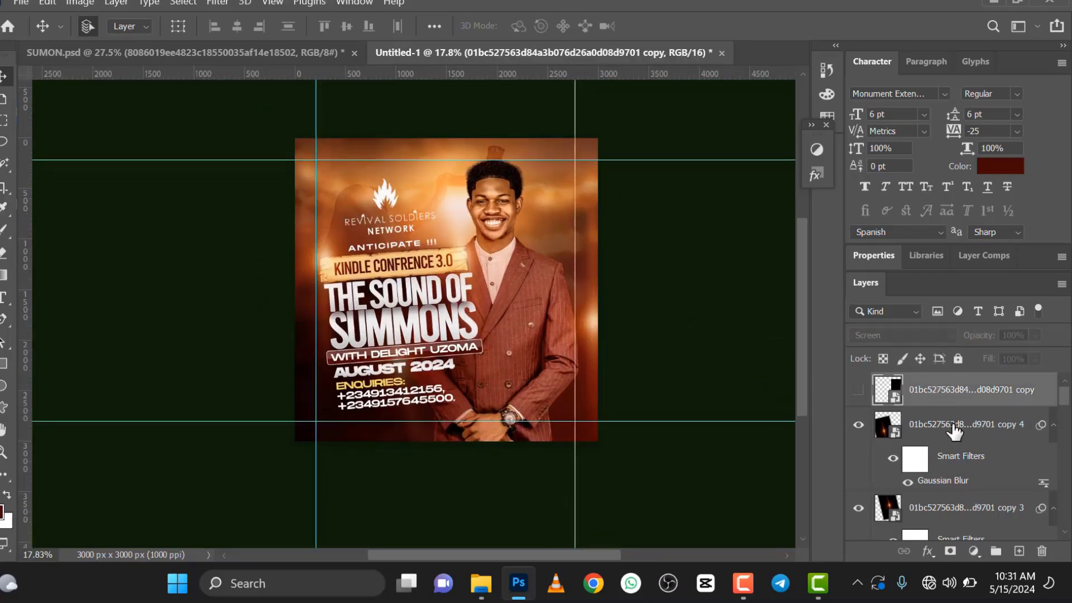
scroll(950, 422, down, 5)
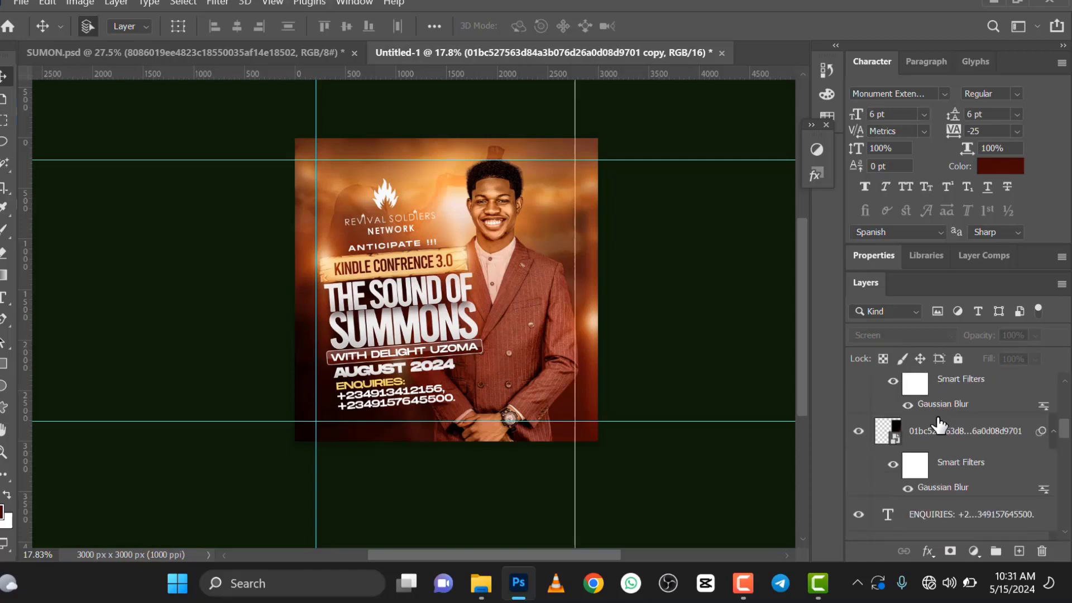
scroll(940, 424, down, 3)
scroll(939, 426, down, 10)
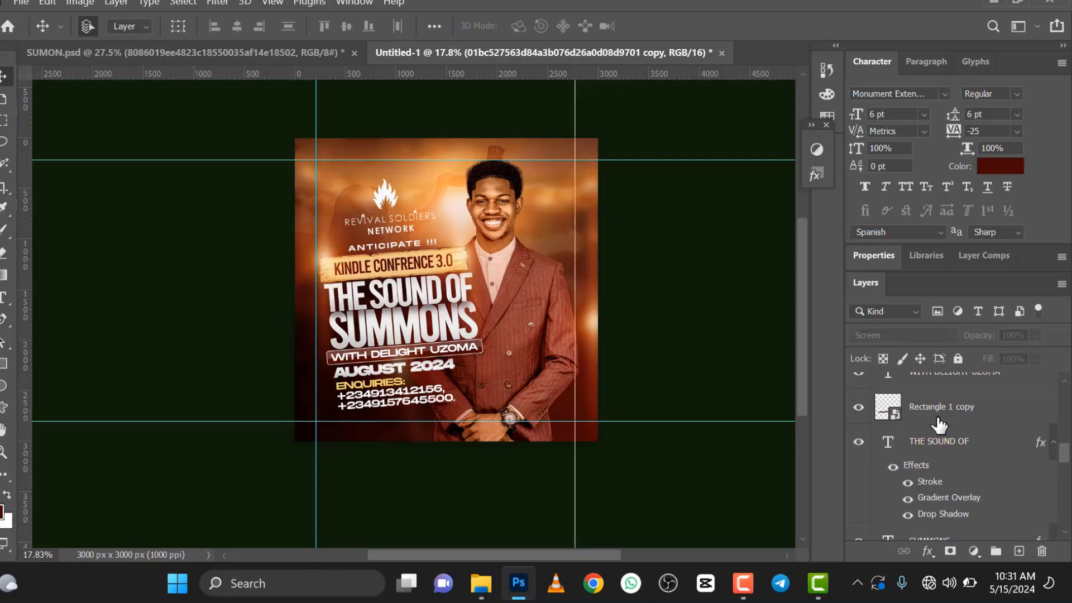
scroll(939, 425, down, 1)
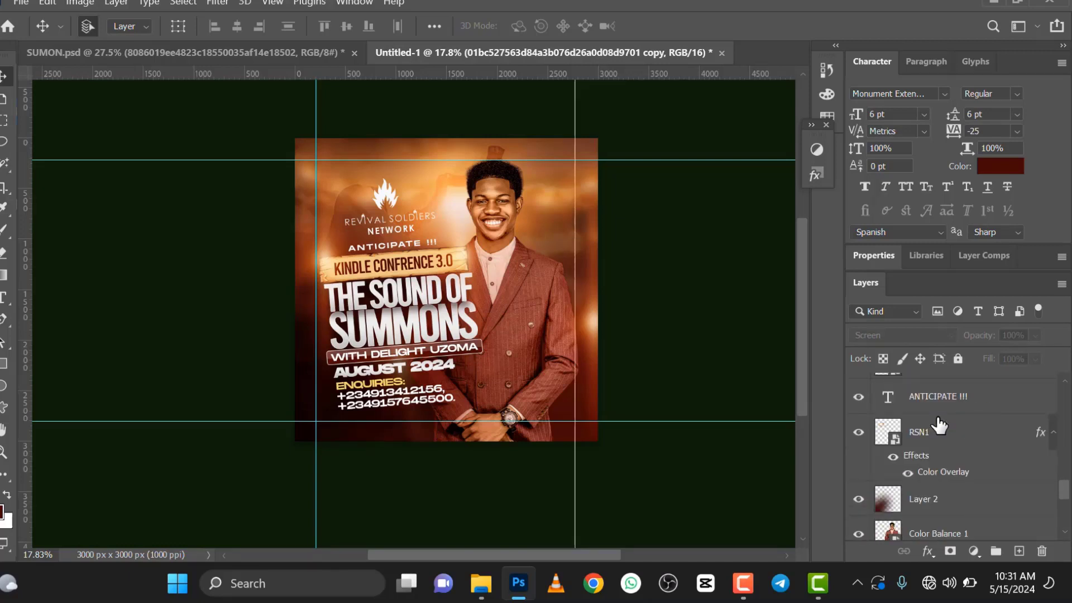
scroll(940, 462, down, 2)
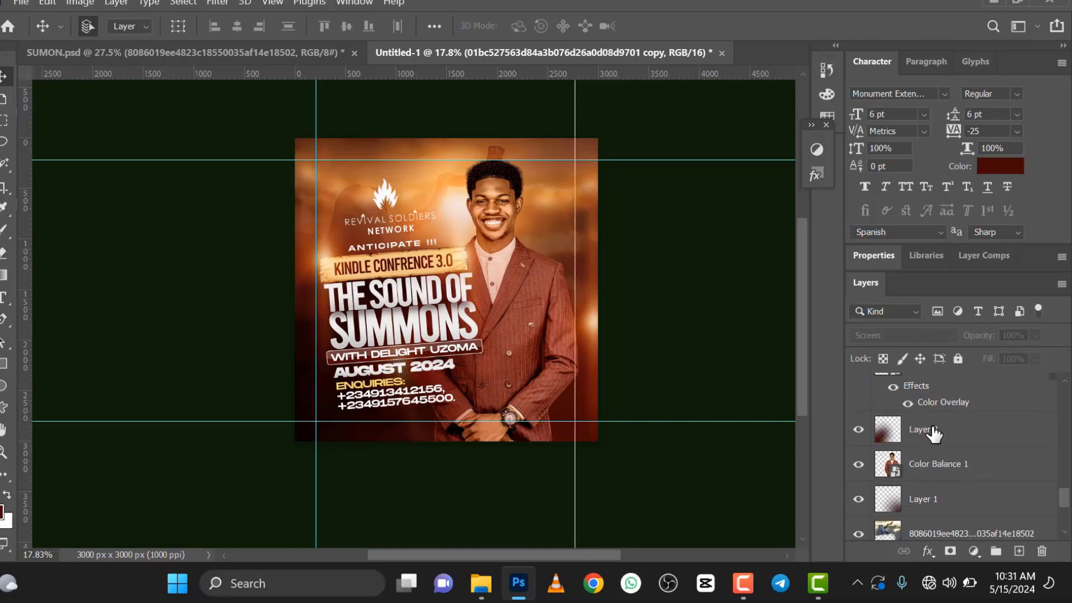
Step: Switch to the SUMON.psd document and examine its layer stack up to the noise overlay layers at the top
click(237, 53)
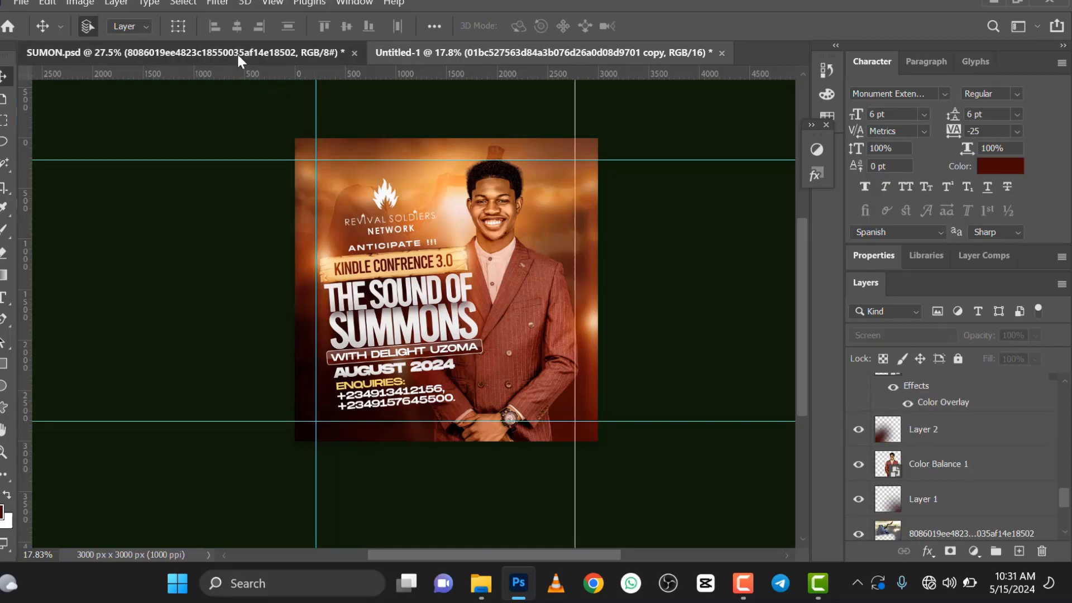
scroll(949, 472, down, 4)
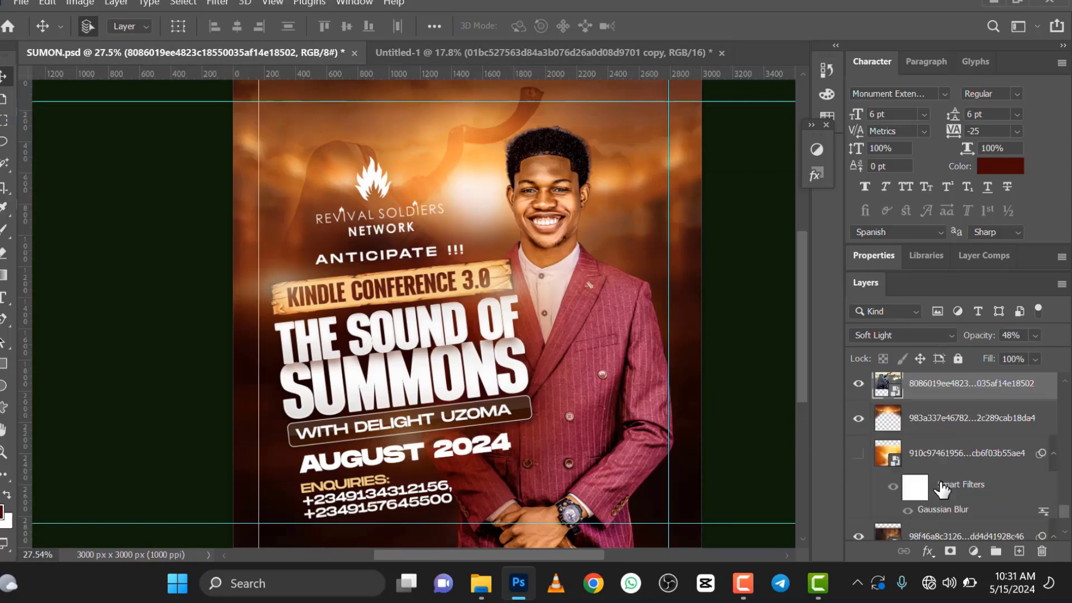
scroll(942, 490, up, 5)
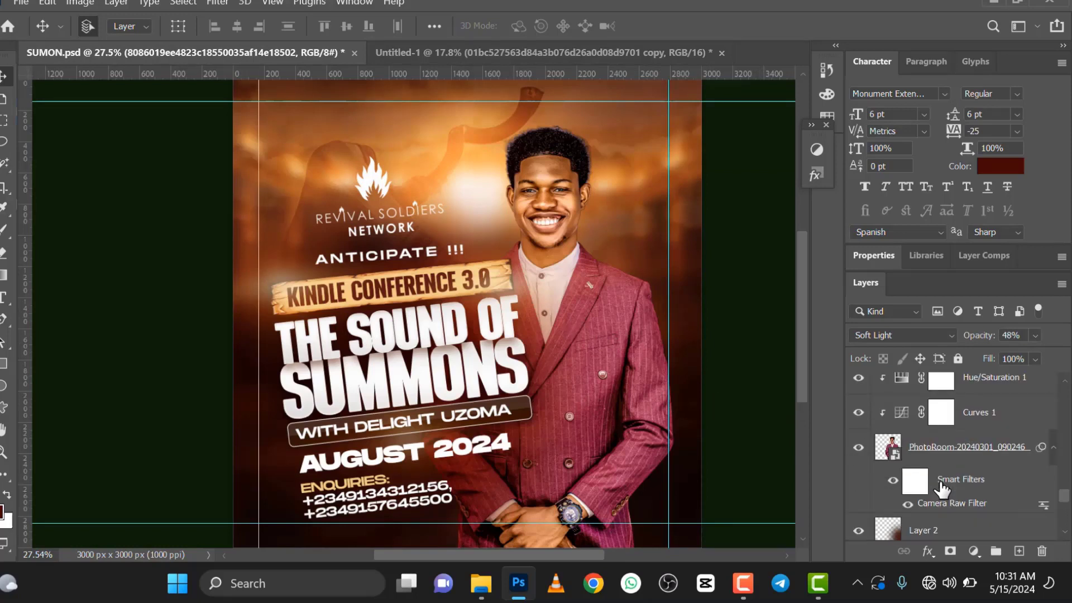
scroll(941, 489, up, 1)
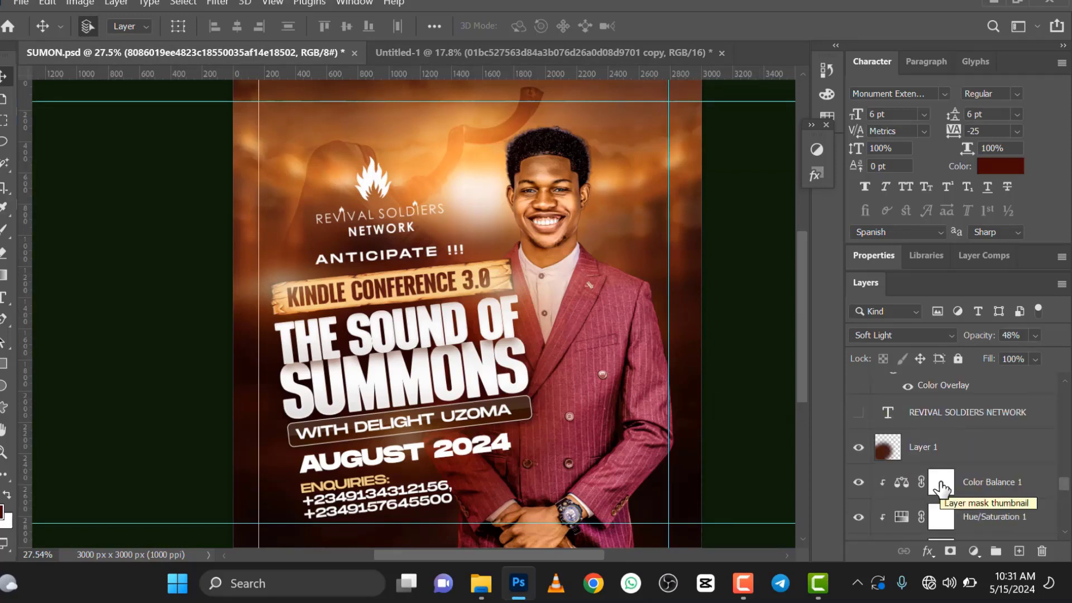
scroll(942, 487, up, 6)
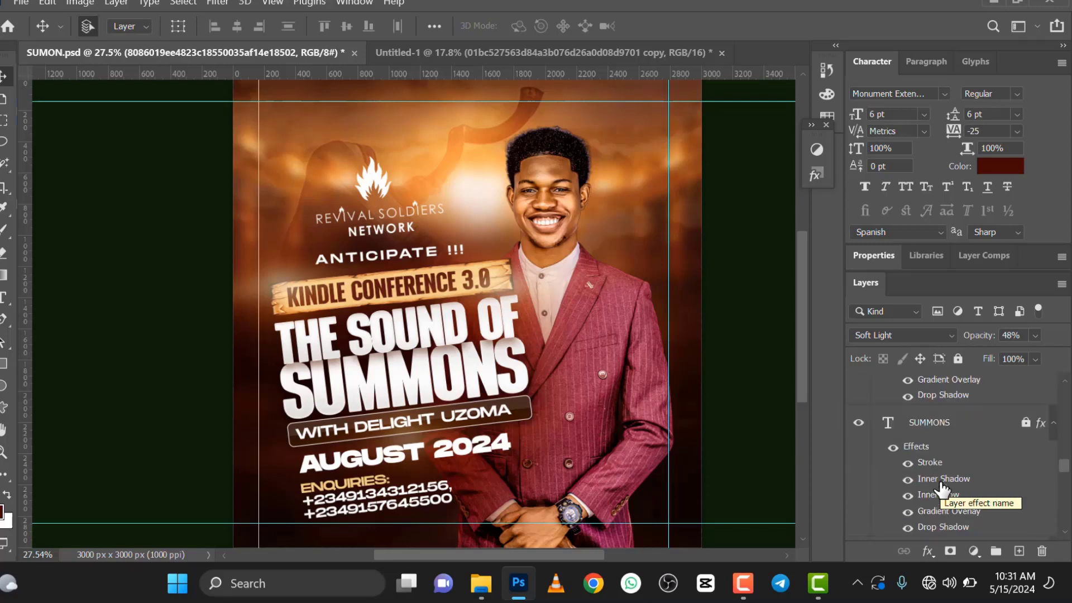
scroll(942, 489, up, 8)
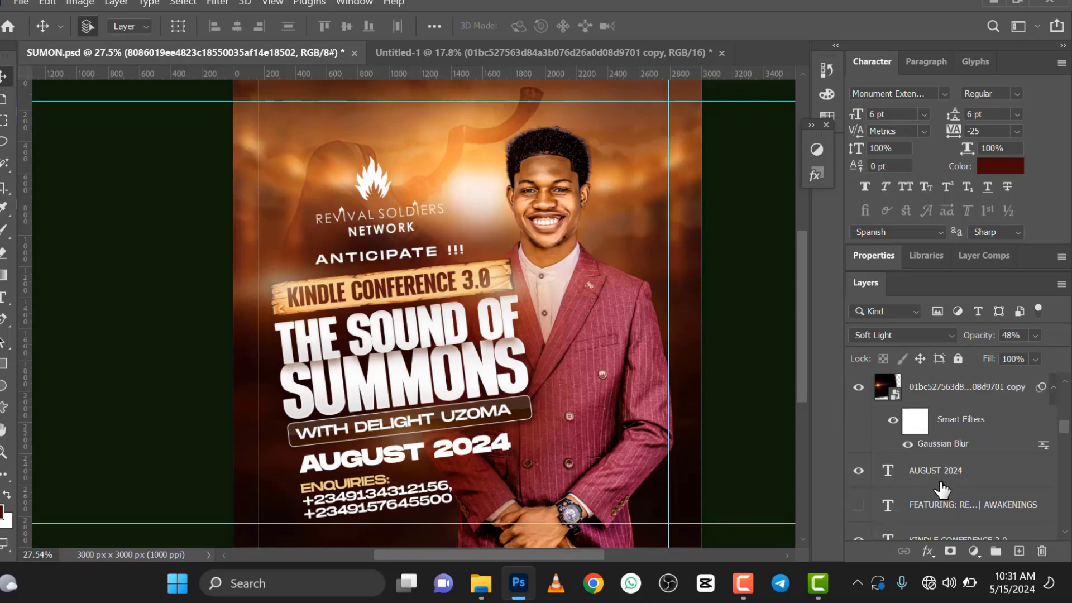
scroll(942, 489, up, 5)
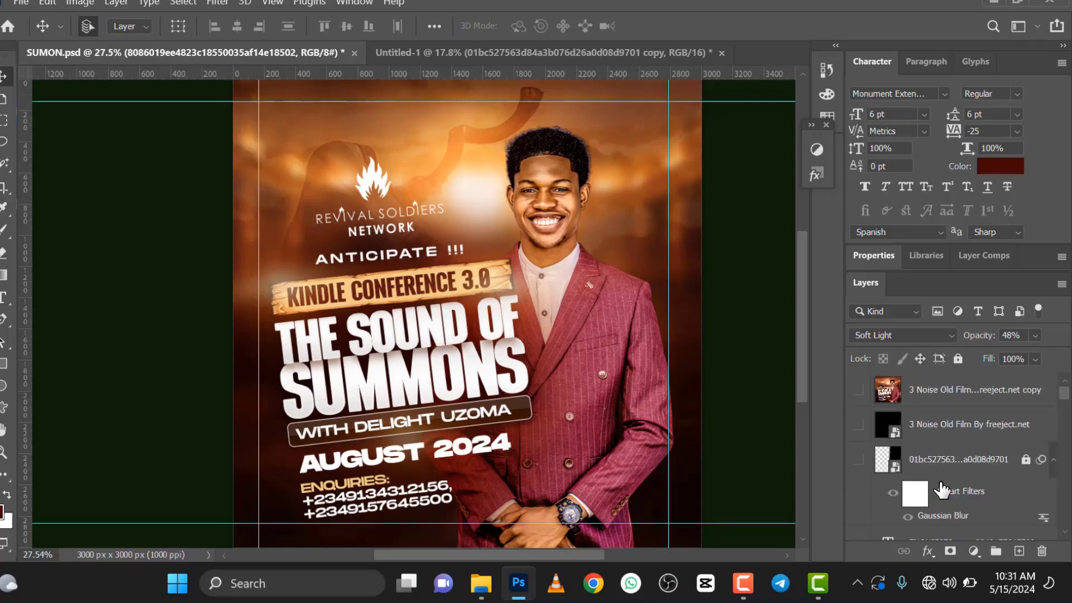
scroll(586, 274, down, 2)
scroll(585, 274, up, 3)
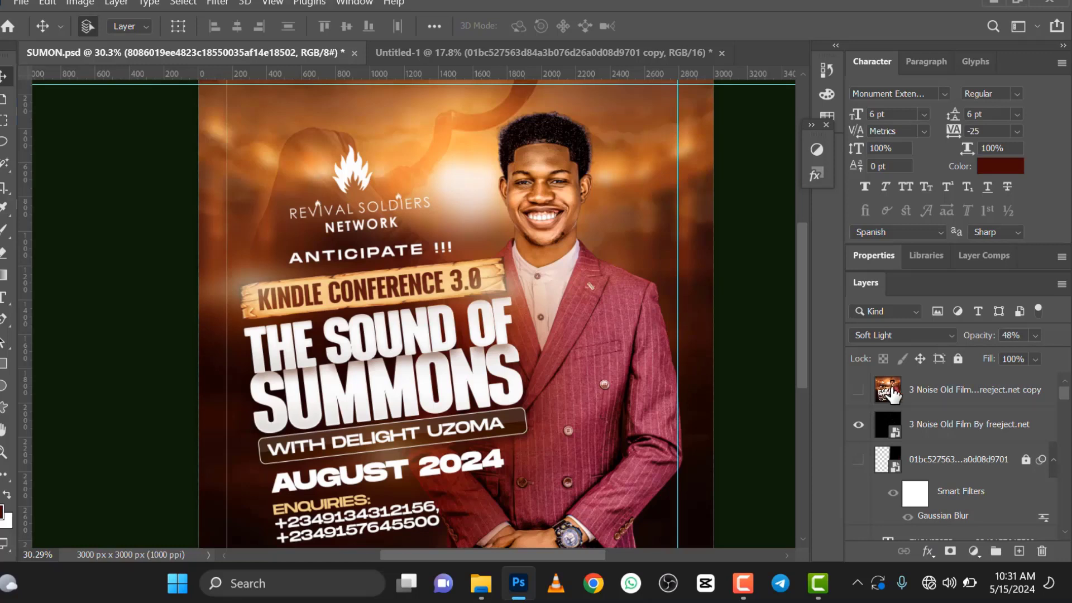
Step: Show the topmost "3 Noise Old Film By freeject.net copy" layer in SUMON.psd and examine the noise effect on the flyer
click(859, 390)
click(858, 390)
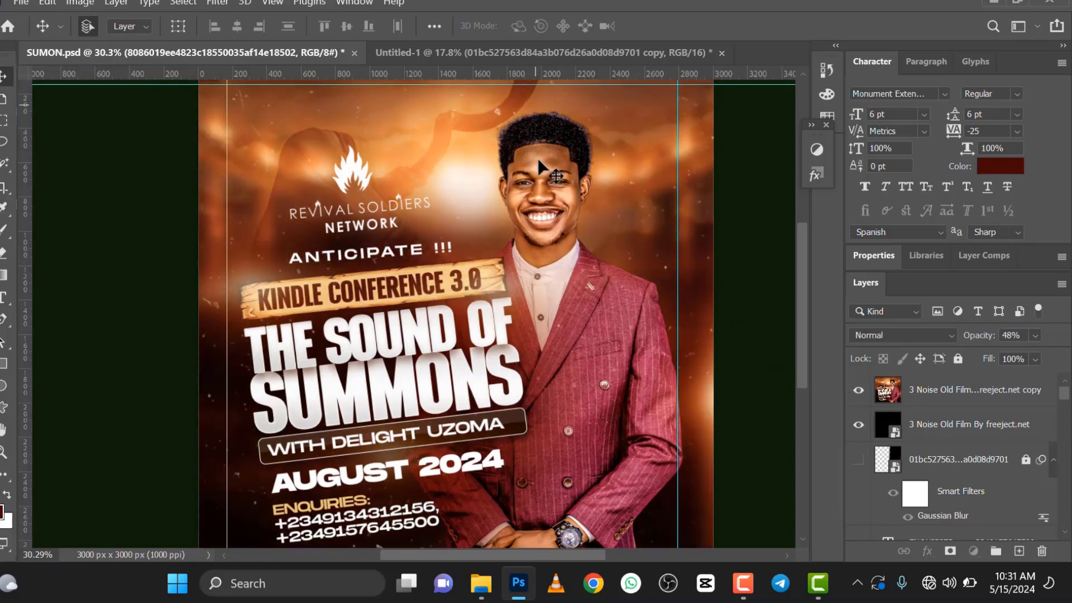
scroll(553, 240, down, 1)
click(546, 239)
scroll(546, 239, up, 1)
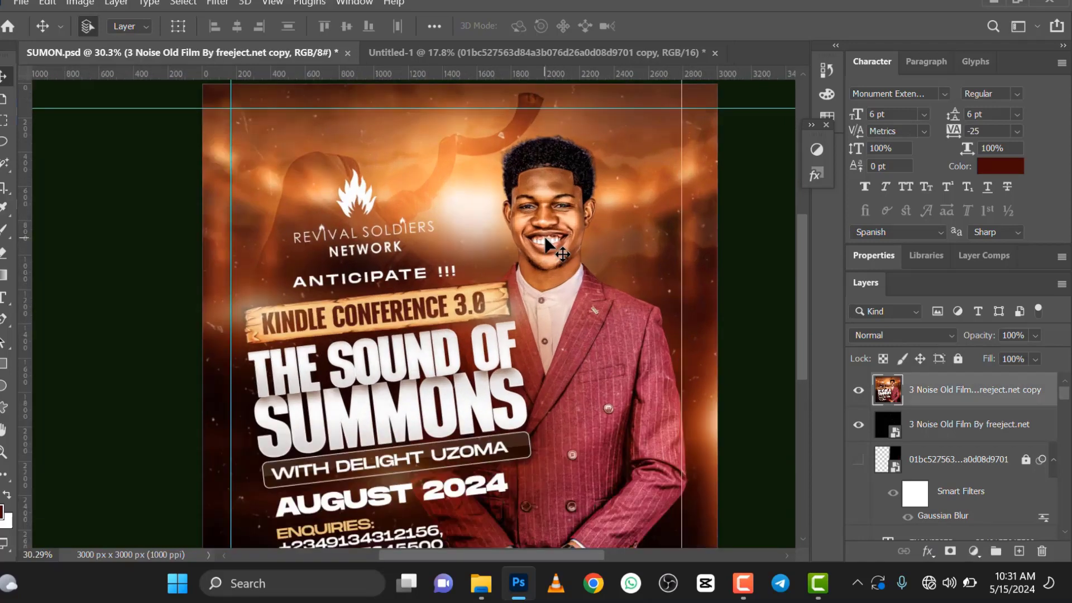
Step: Return to the Untitled-1 flyer and compare it with the unblurred flare copy shown and hidden, leaving that layer hidden
click(495, 51)
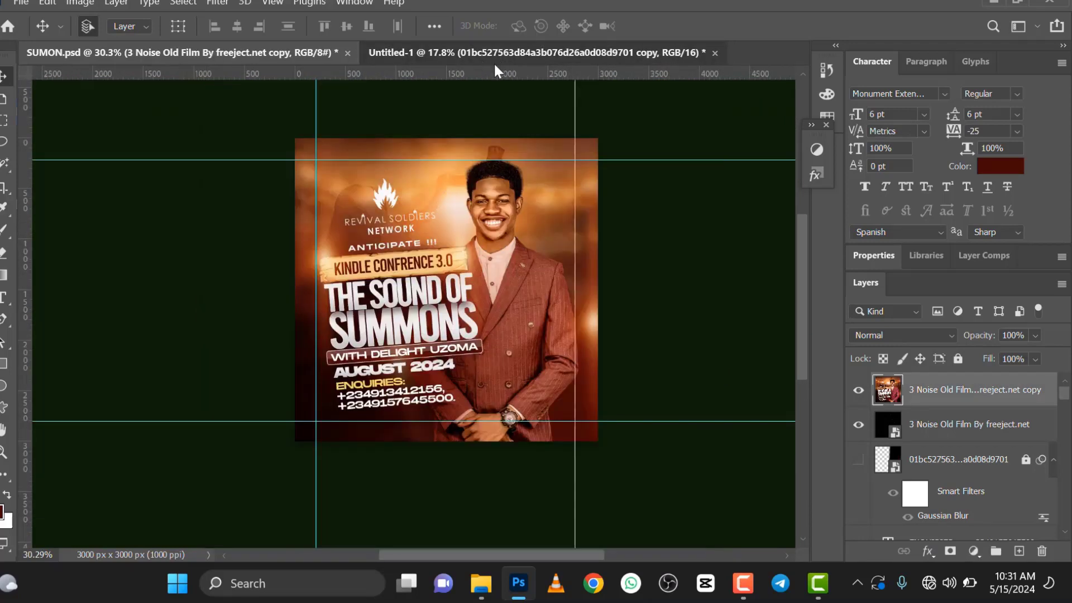
scroll(487, 217, up, 2)
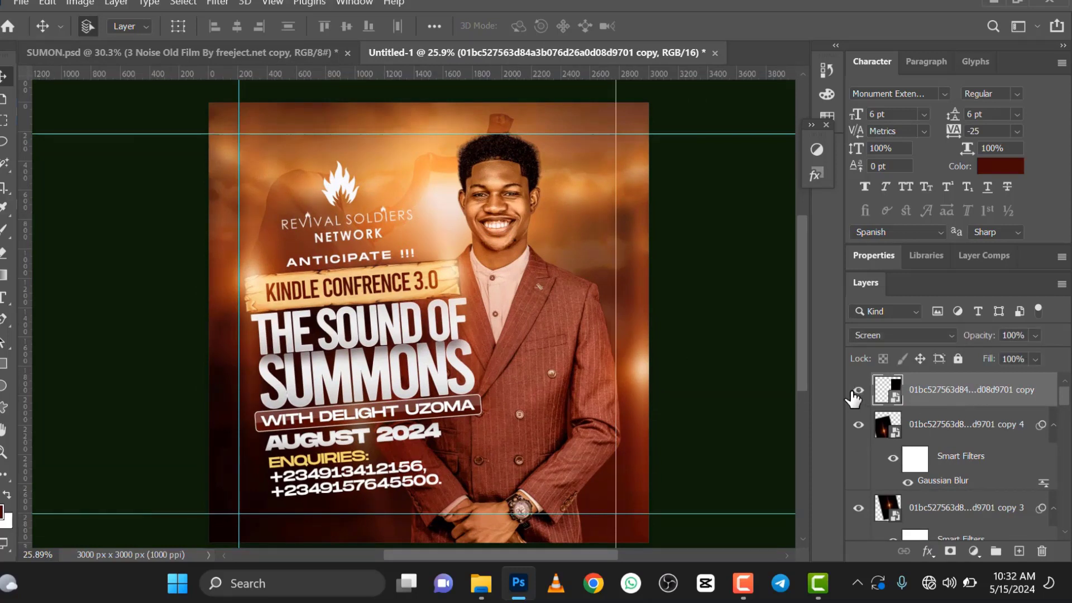
click(852, 394)
click(856, 393)
click(855, 393)
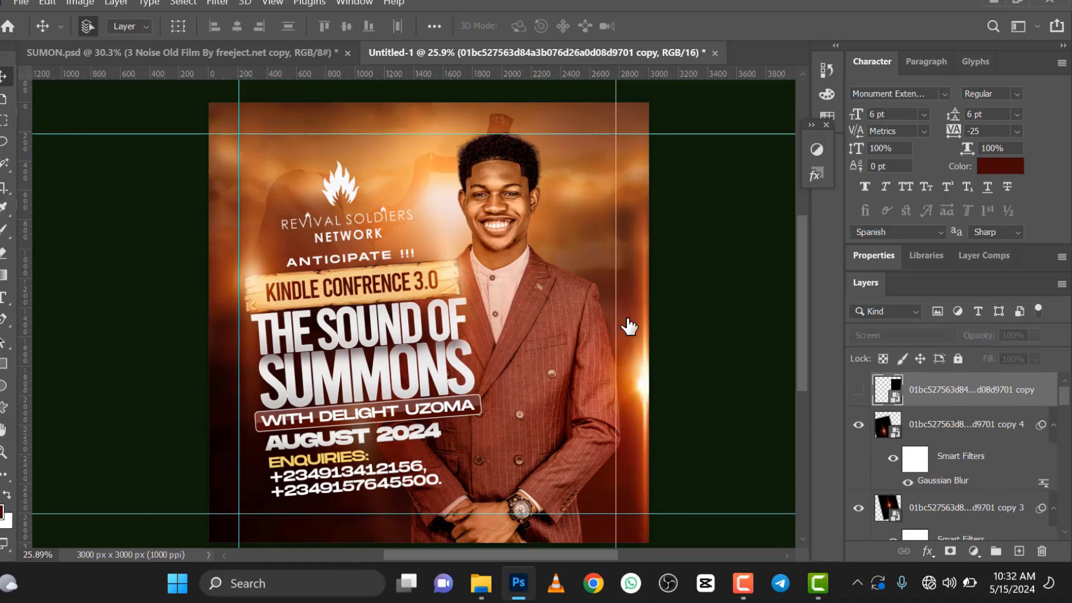
Step: Place the "3 Noise Old Film By freeject.net" image from the TUTORIAL folder as an embedded object in the flyer
scroll(545, 291, down, 2)
click(19, 7)
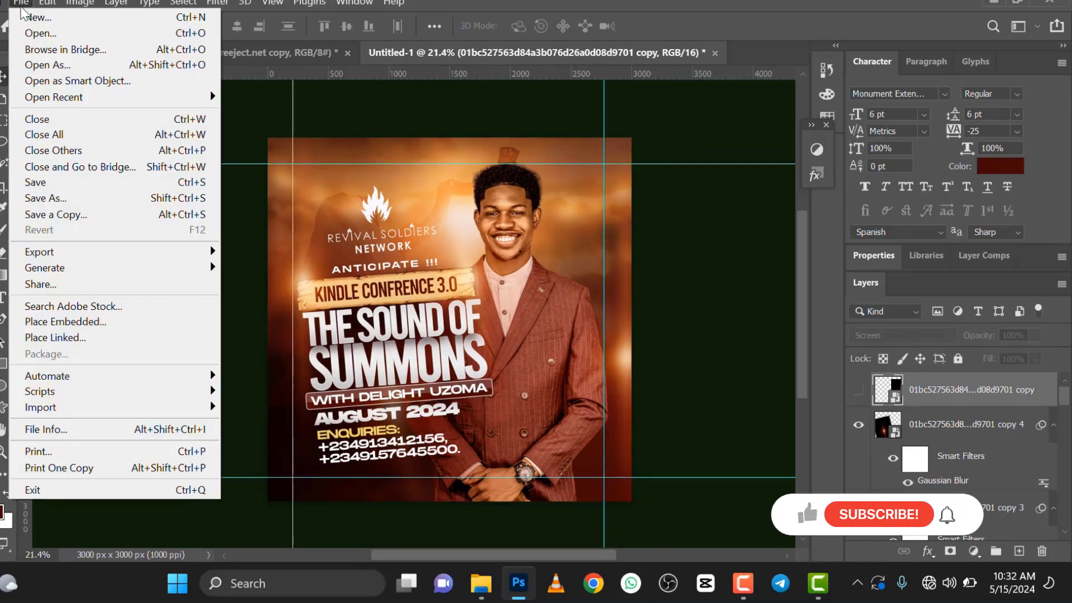
click(78, 322)
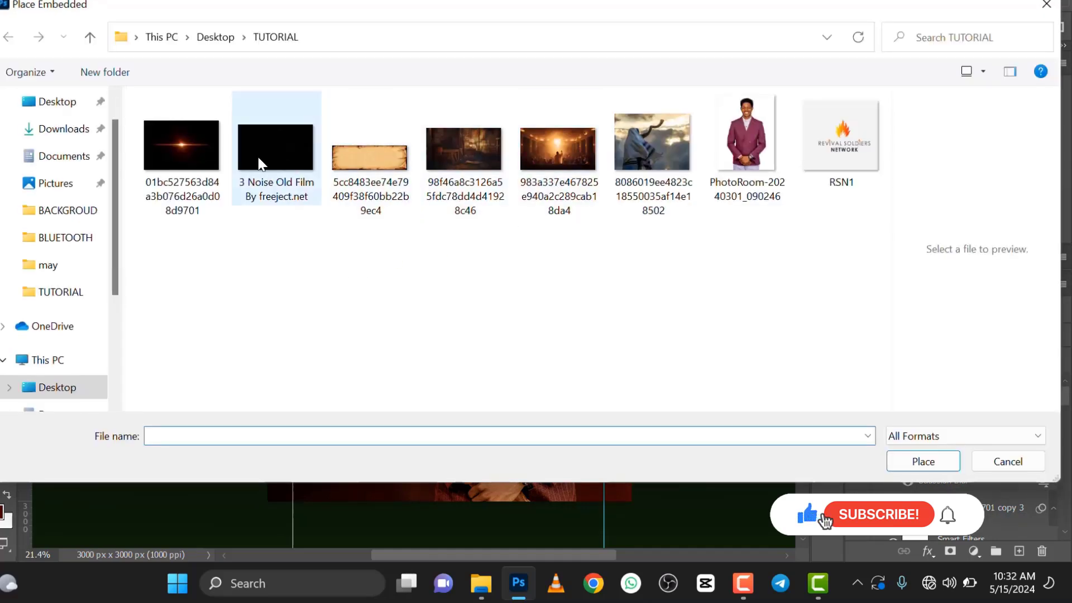
click(259, 164)
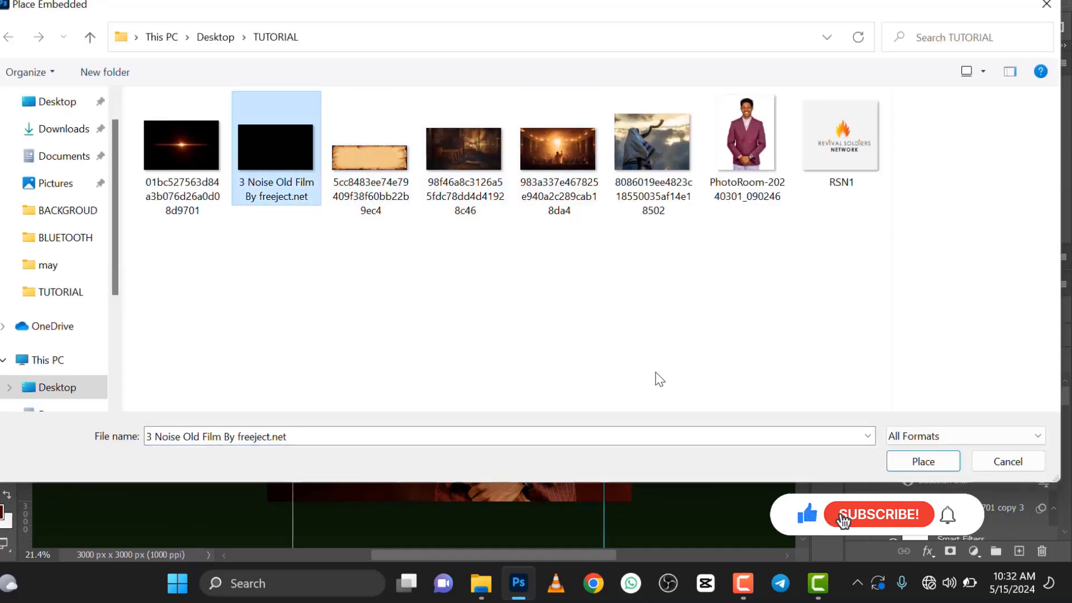
click(893, 461)
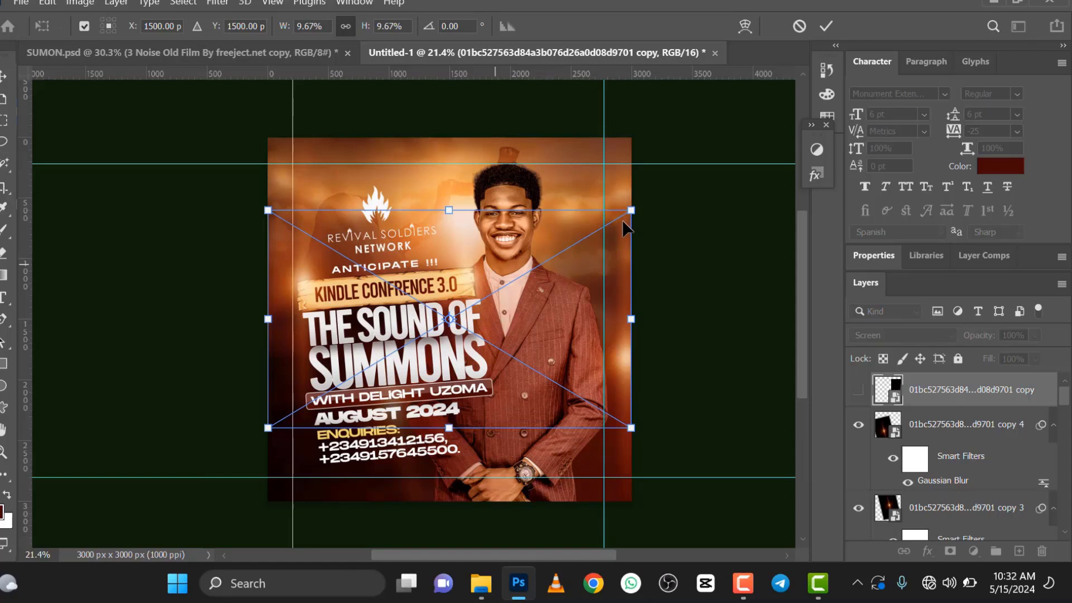
Step: Scale the noise image proportionally to about 20.4%, position it over the entire flyer and apply the placement
drag(634, 212, 808, 101)
scroll(558, 186, down, 3)
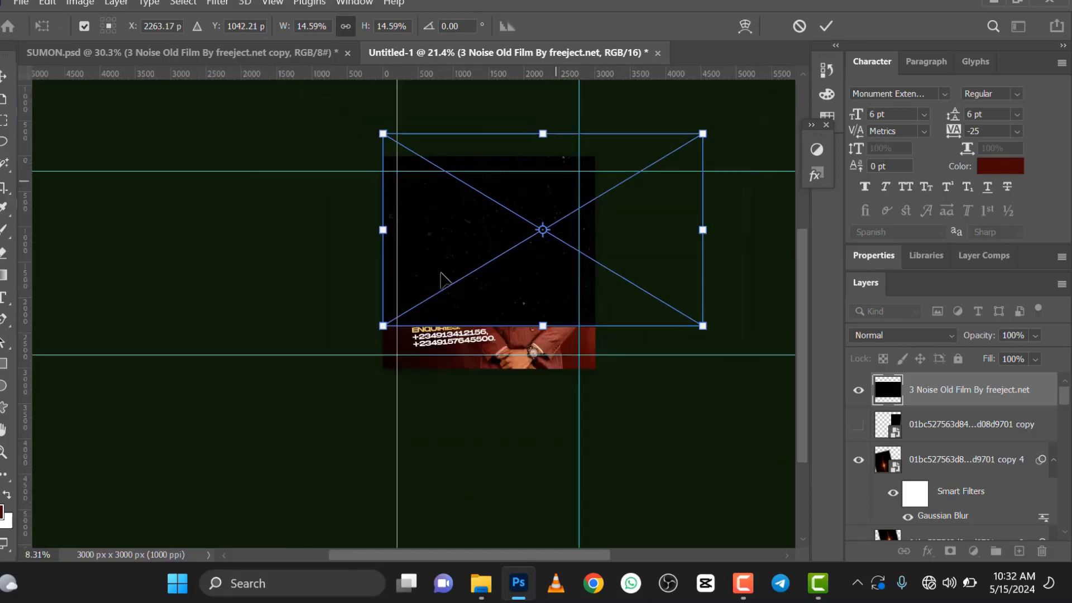
drag(440, 279, 355, 329)
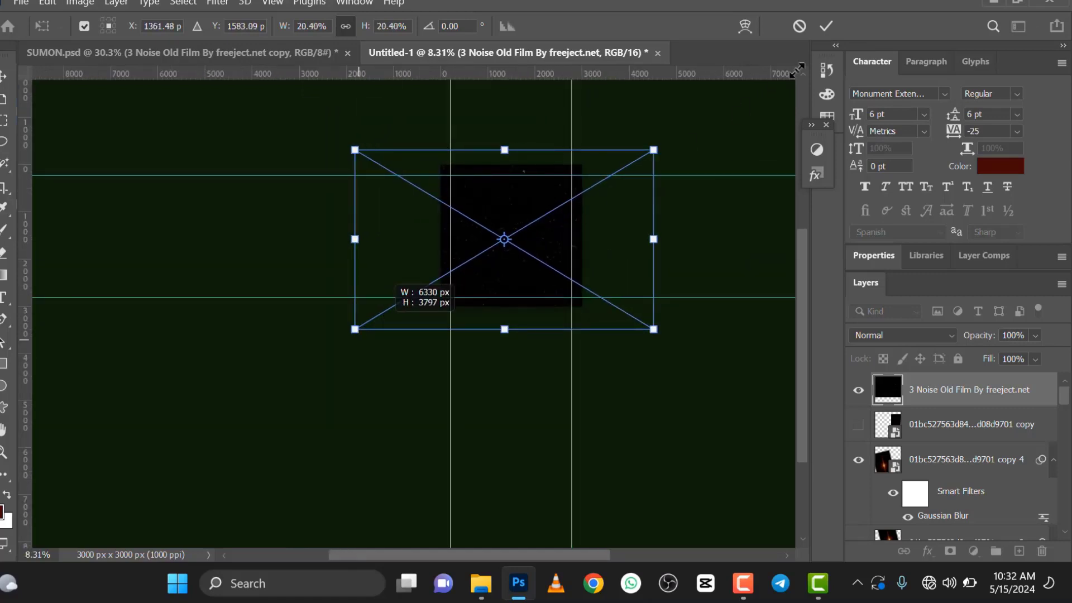
click(827, 26)
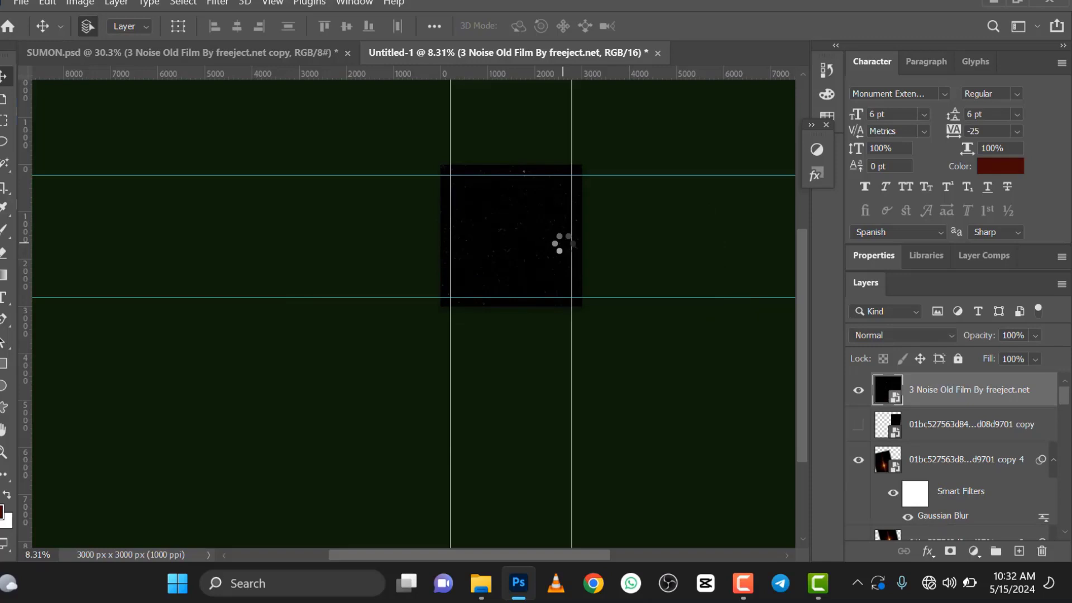
Step: Set the noise layer's blend mode to Screen and check the dust specks over the flyer
click(930, 337)
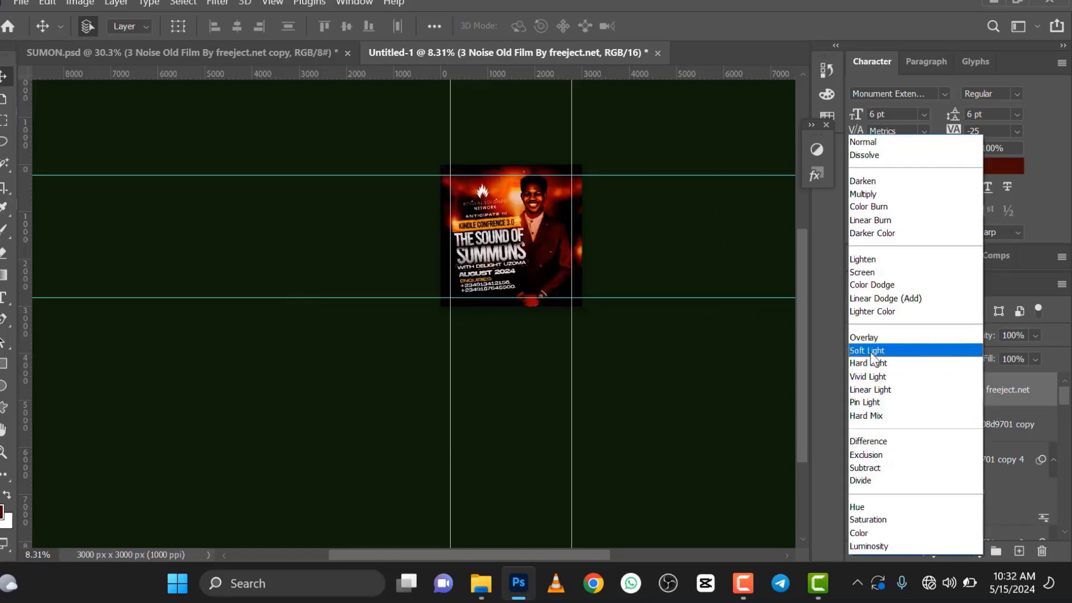
click(863, 273)
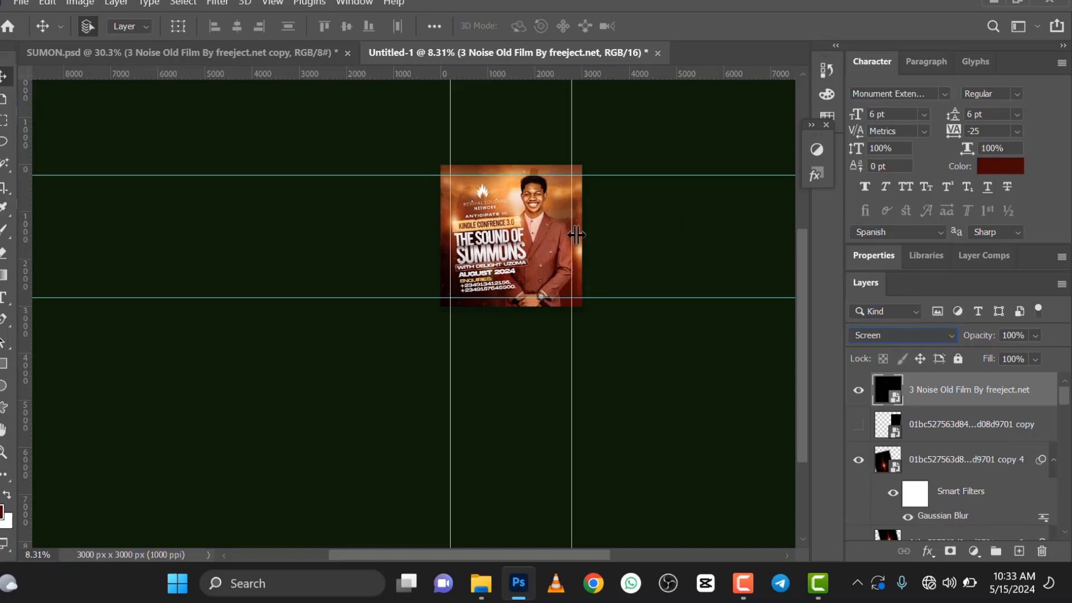
click(585, 239)
scroll(585, 240, up, 4)
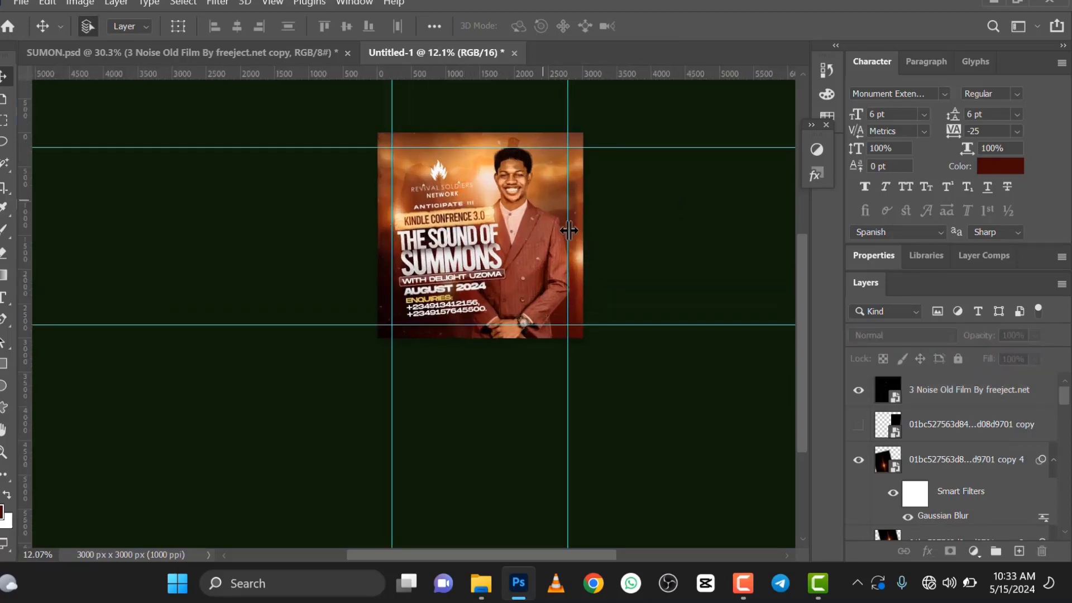
scroll(562, 231, up, 2)
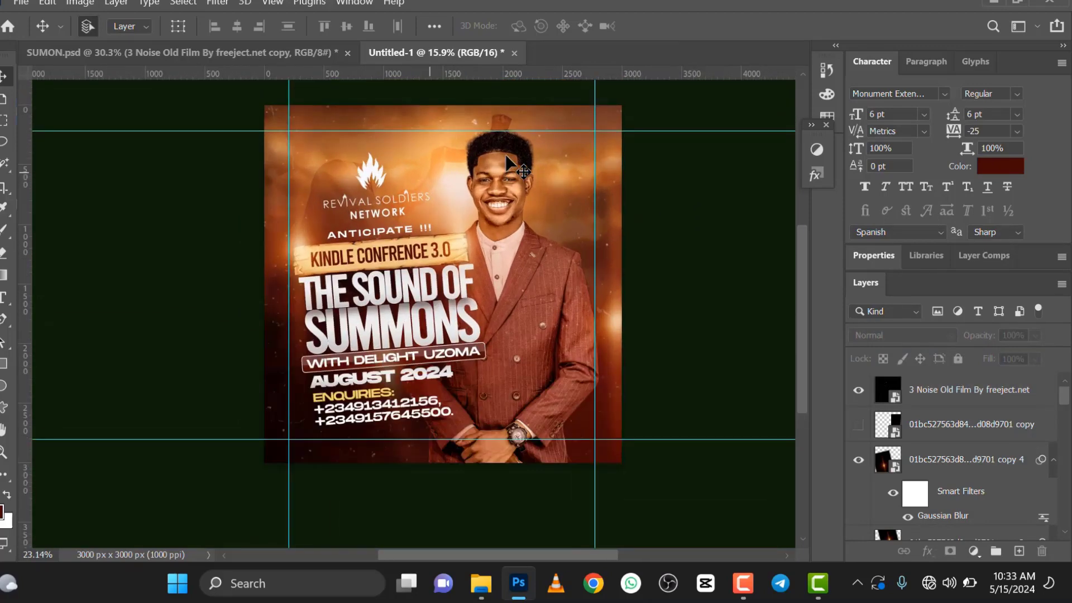
scroll(506, 195, down, 3)
scroll(505, 193, up, 2)
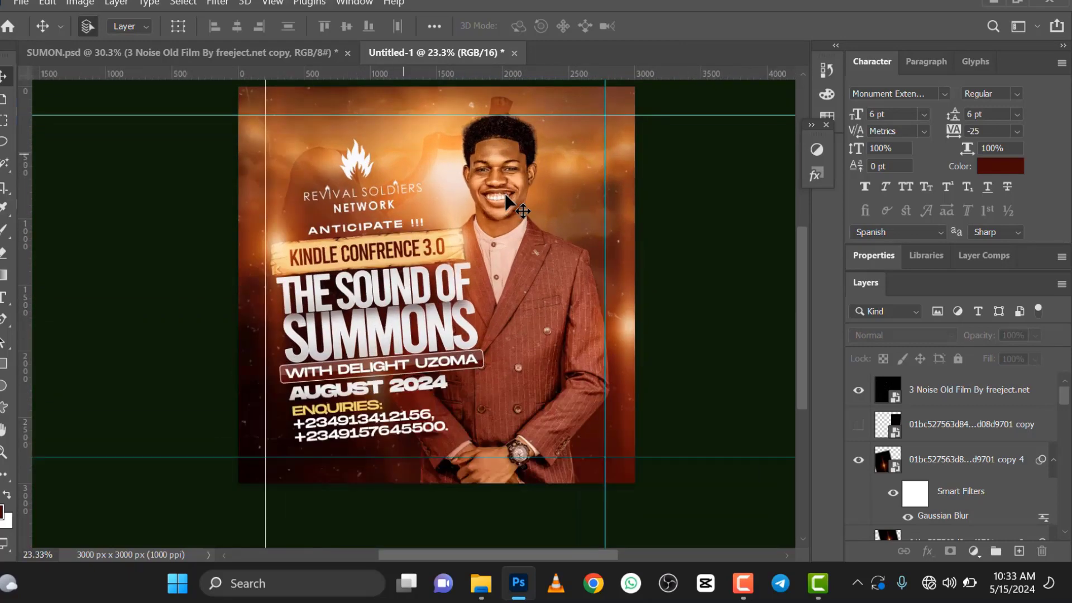
scroll(507, 212, up, 2)
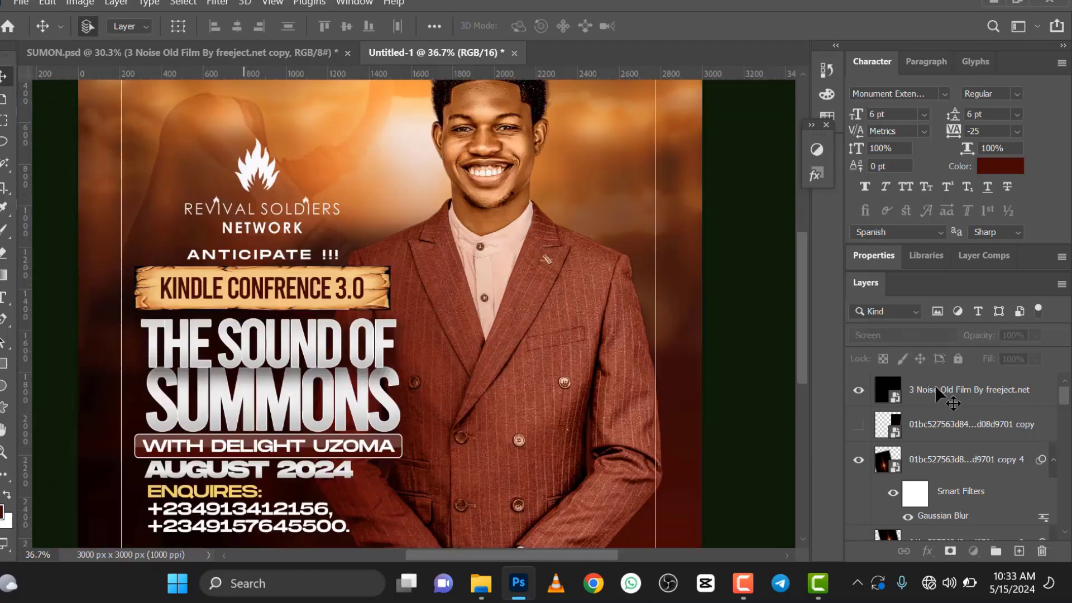
Step: Select every layer from the noise overlay down to the one just above Background and duplicate them all
click(936, 390)
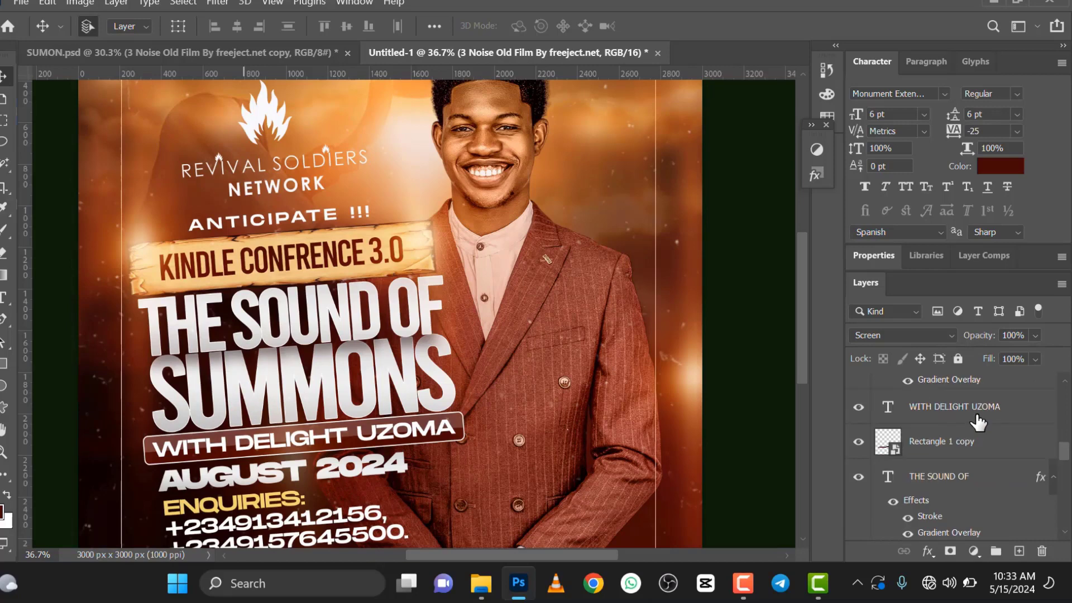
scroll(978, 425, down, 10)
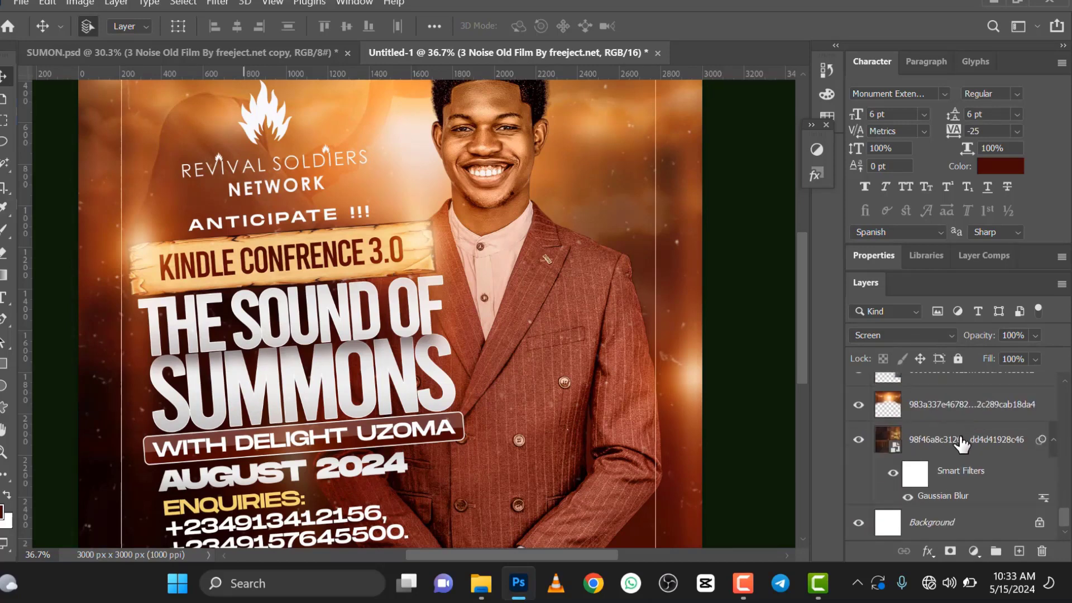
shift+click(961, 444)
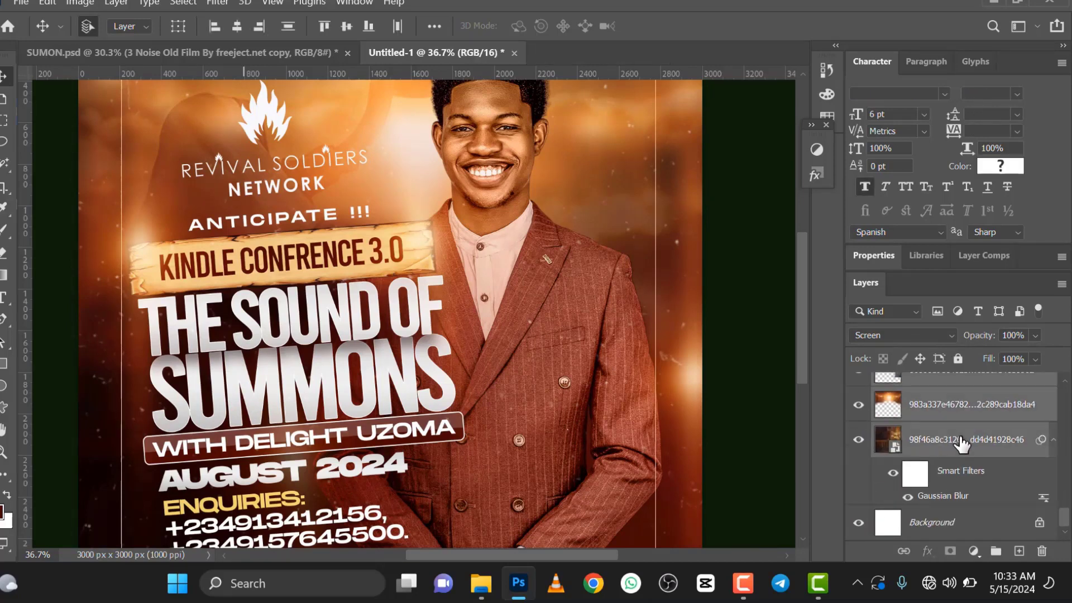
scroll(962, 444, up, 6)
scroll(962, 444, up, 6)
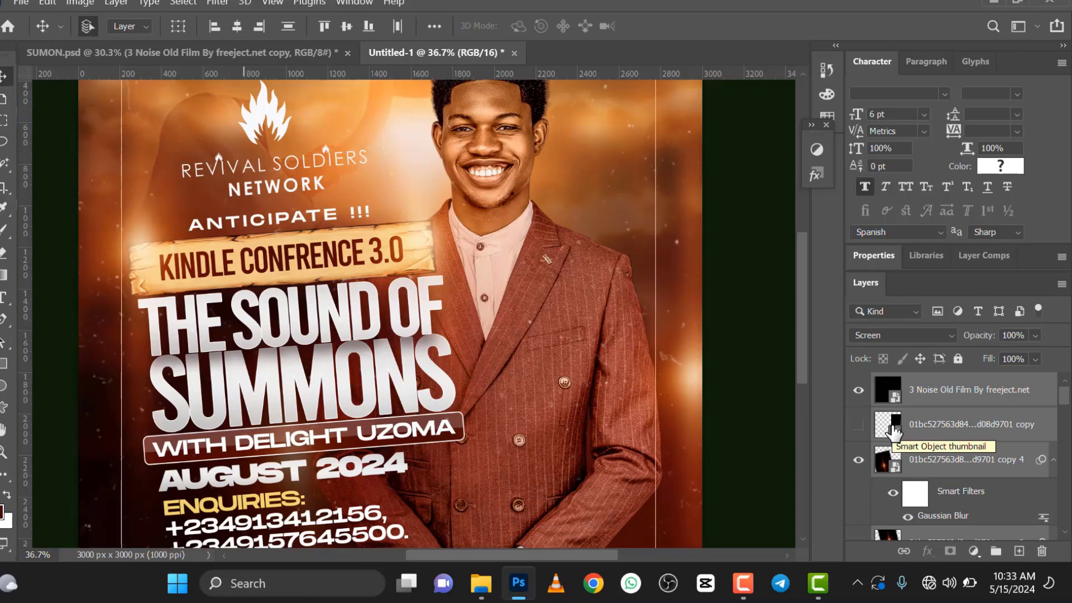
key(ctrl+j)
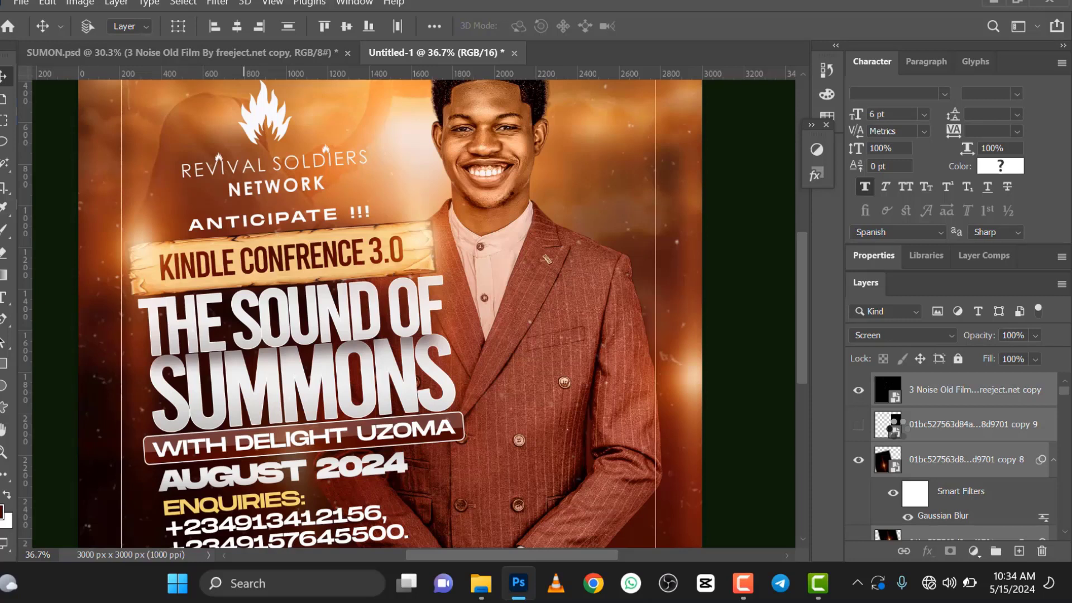
Step: Merge the duplicated layers into a single flattened flyer layer above the originals
key(ctrl)
mouse_move(747, 591)
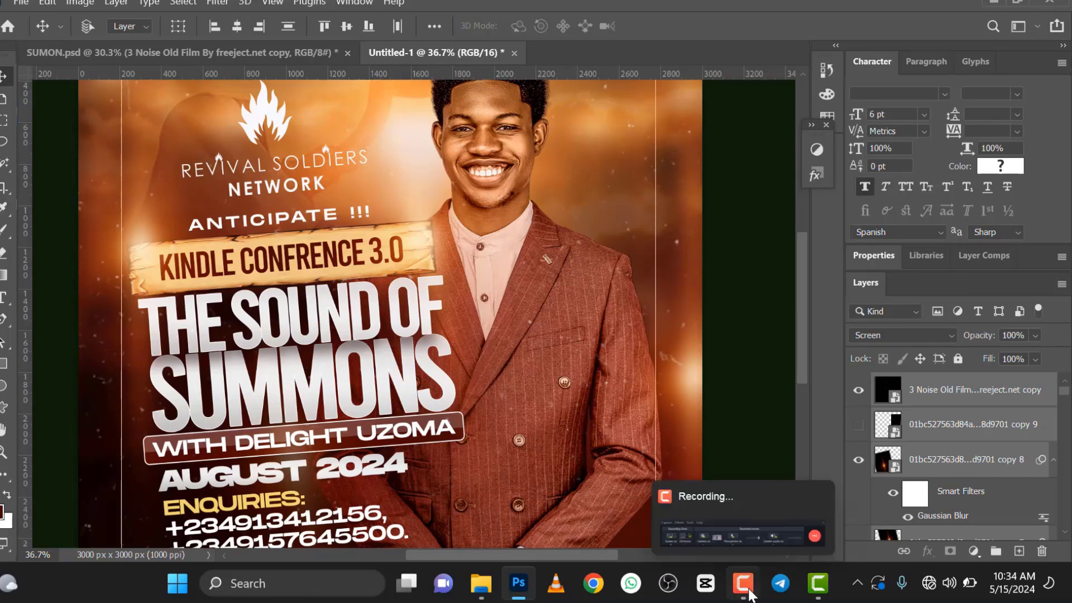
mouse_move(763, 535)
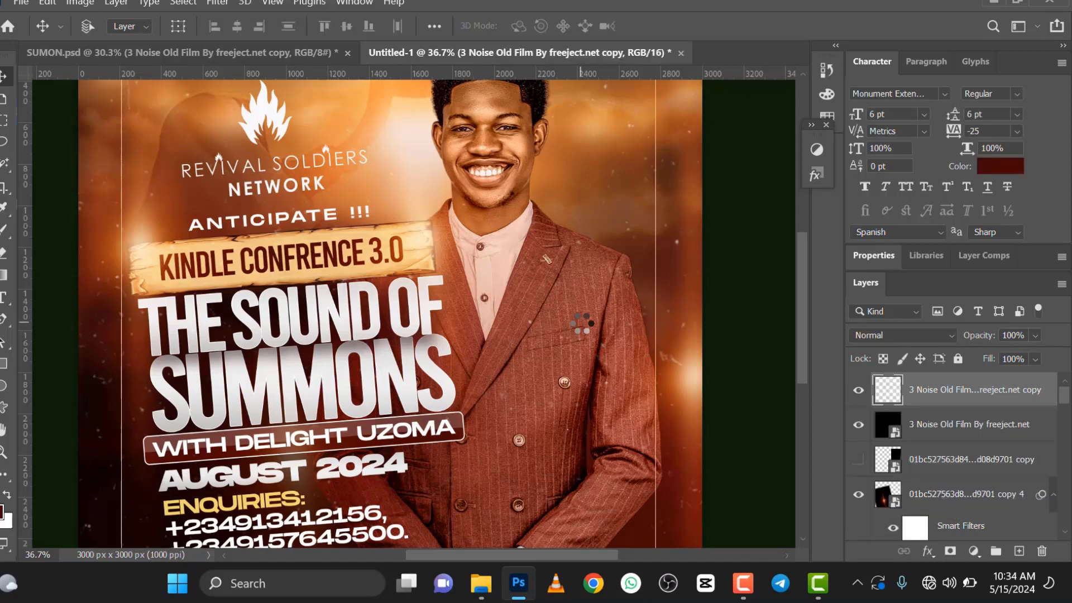
scroll(568, 200, down, 3)
scroll(568, 199, down, 2)
scroll(560, 162, up, 2)
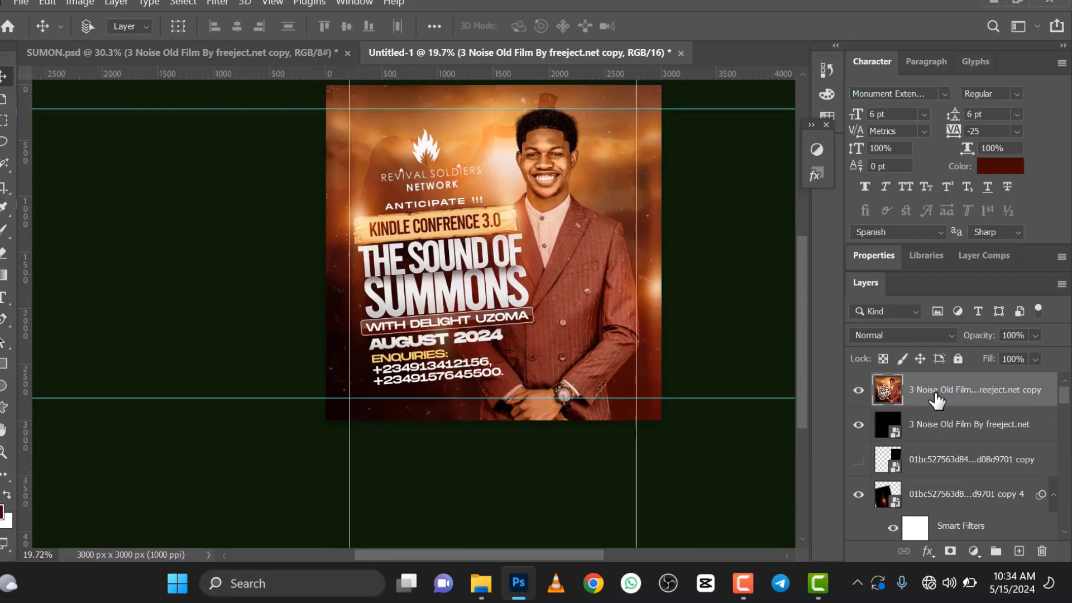
Step: Duplicate the merged flyer layer and add a Levels adjustment clipped to the copy with the midtone input at 0.76
key(ctrl+j)
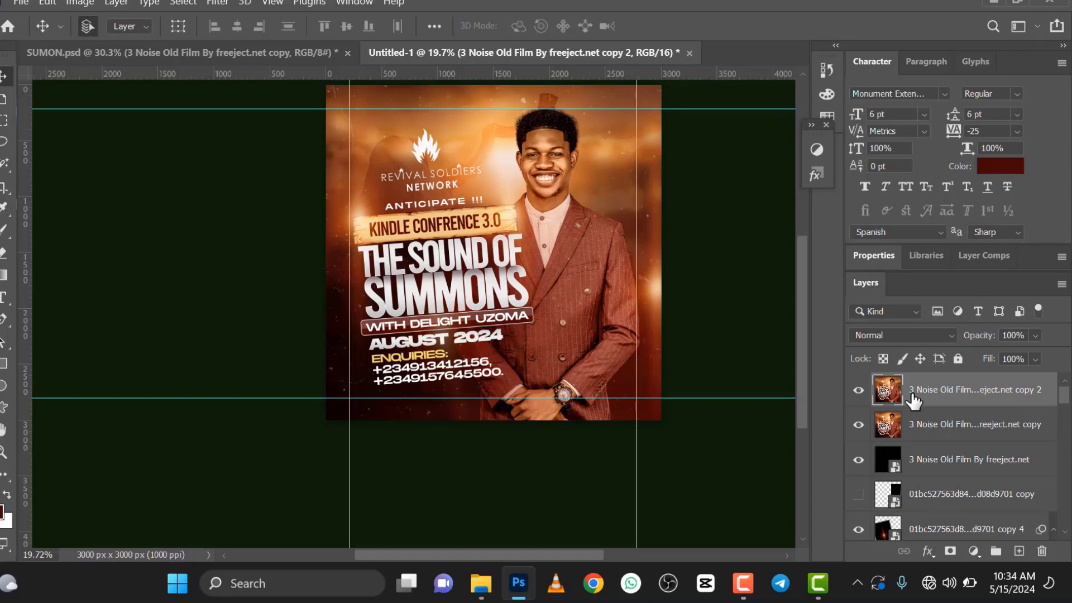
click(816, 152)
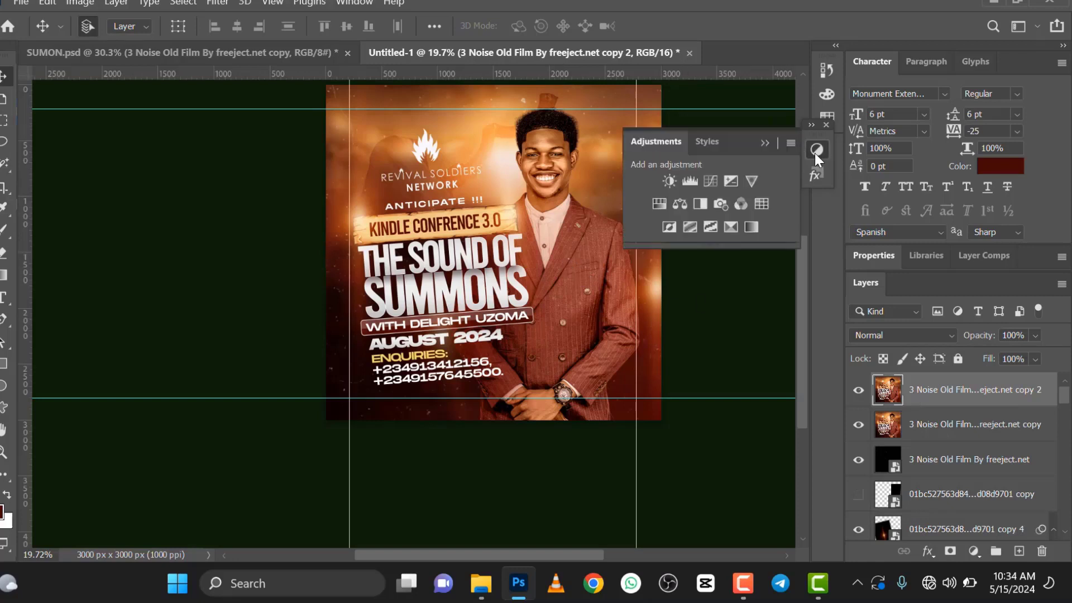
click(689, 182)
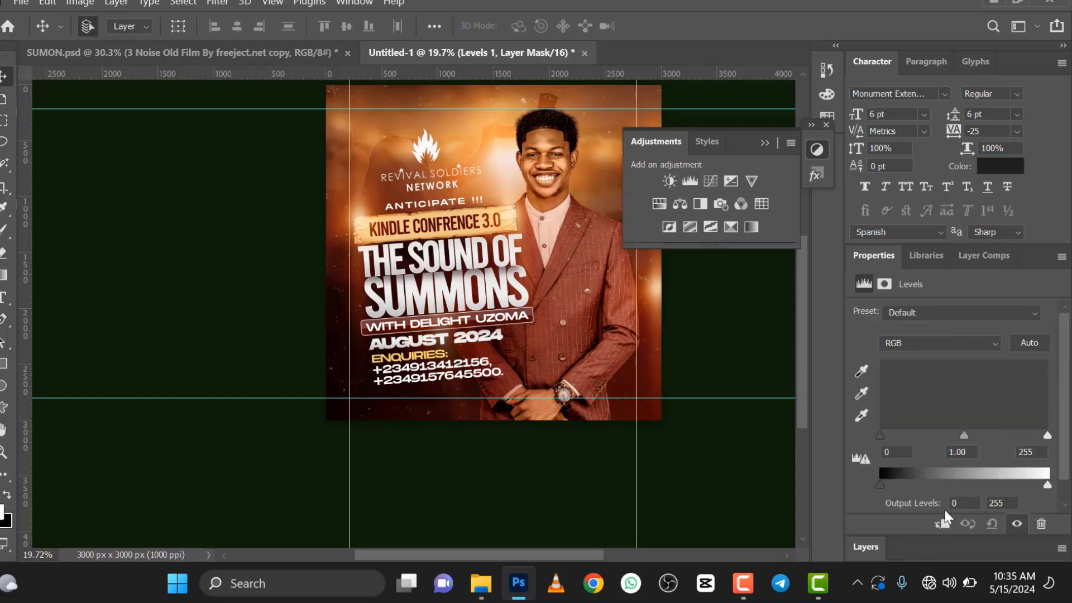
scroll(544, 204, up, 3)
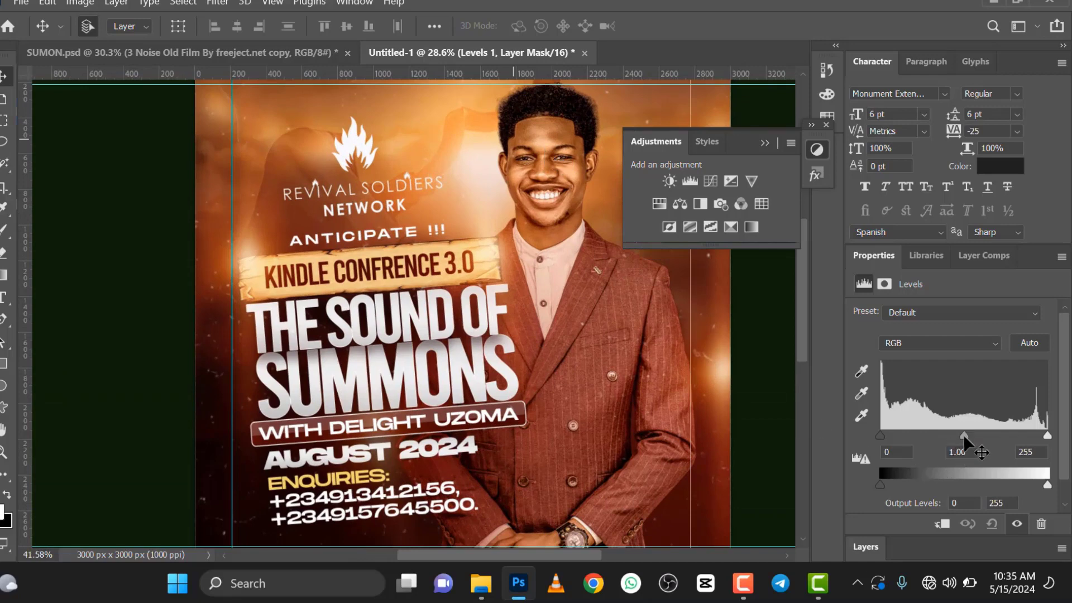
drag(965, 435, 979, 434)
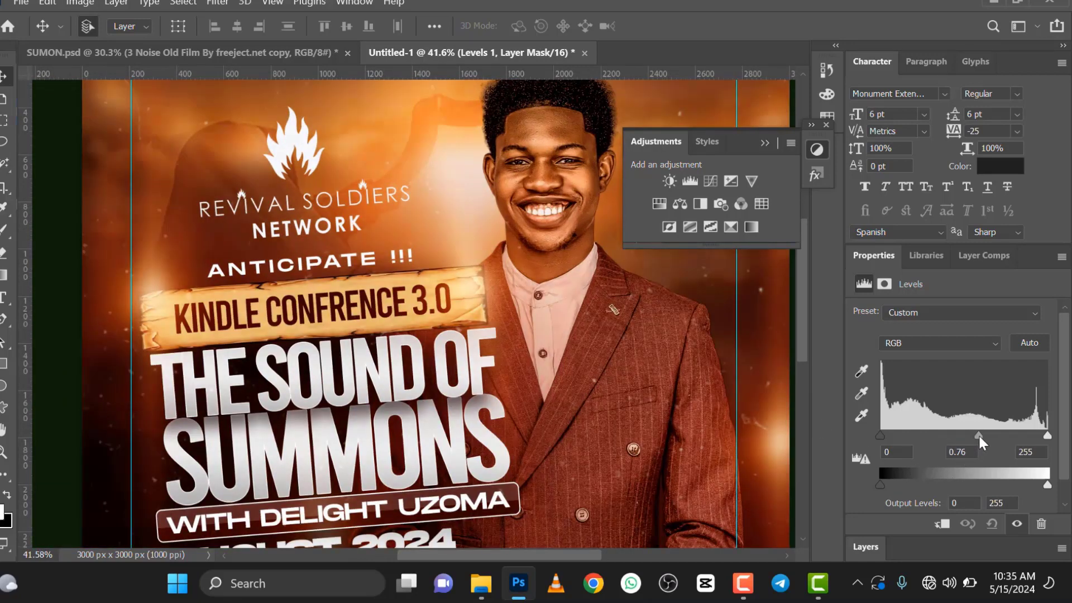
scroll(486, 350, down, 5)
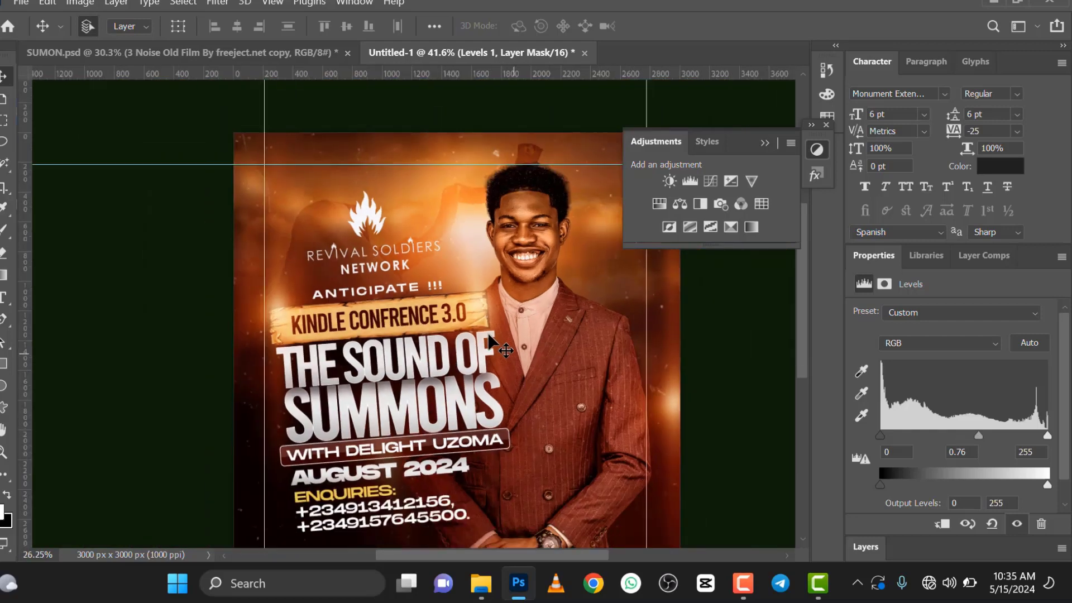
scroll(486, 351, up, 2)
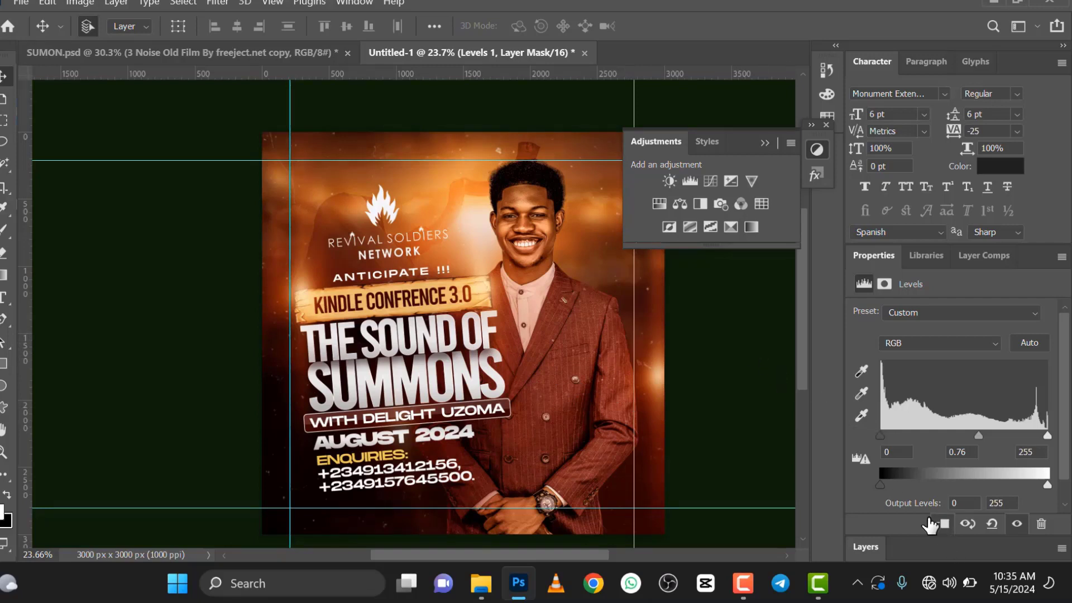
Step: Hide the Levels adjustment and add a clipped Color Balance with midtones at Cyan-Red +14, Magenta-Green -4 and Yellow-Blue -16
click(866, 546)
click(858, 390)
click(912, 427)
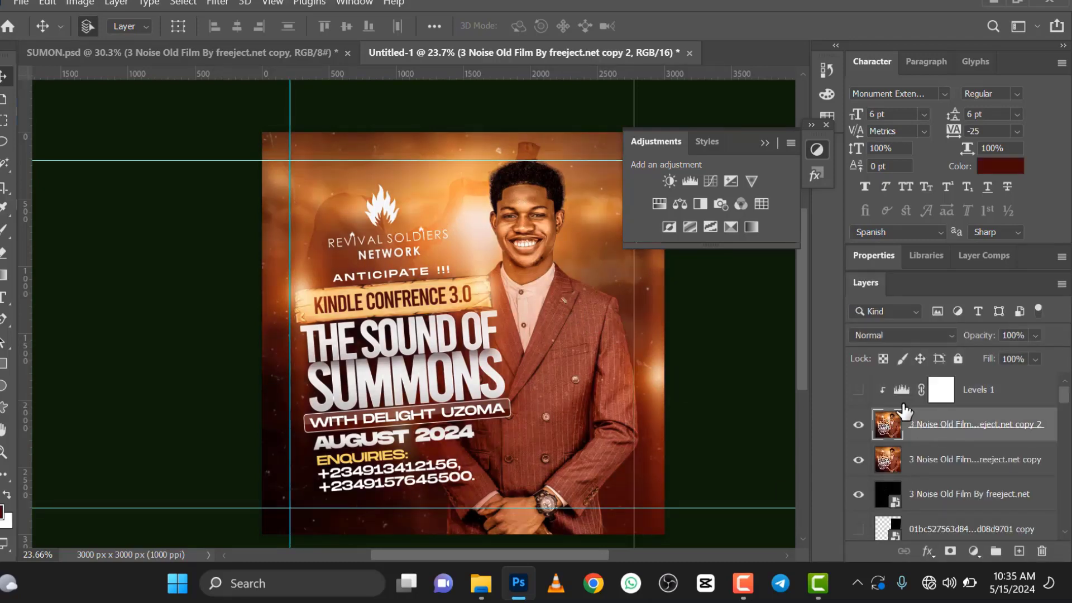
click(681, 203)
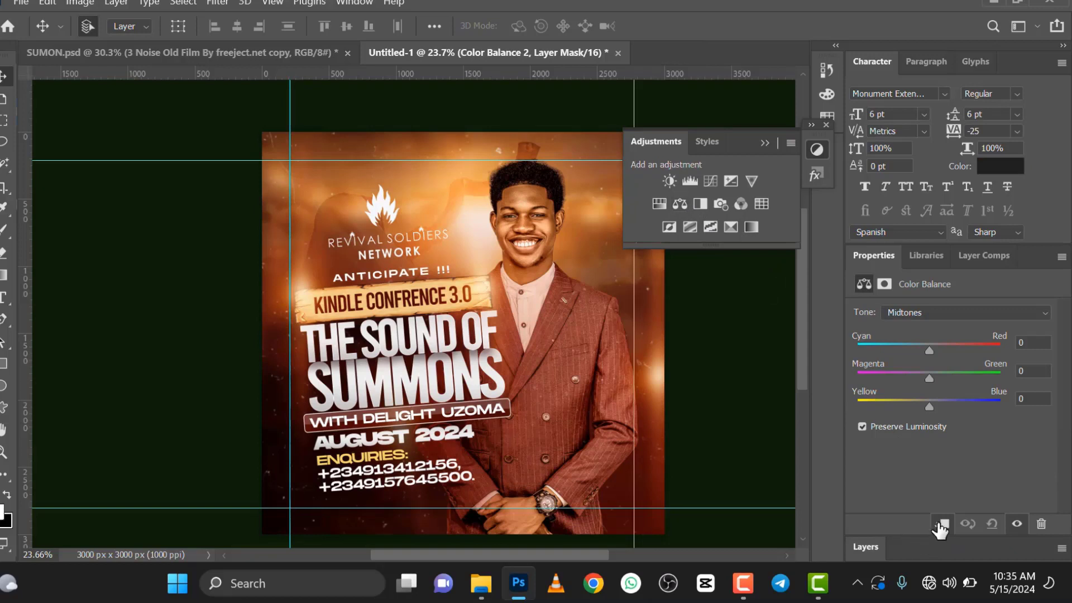
click(940, 344)
click(918, 398)
drag(929, 378, 927, 377)
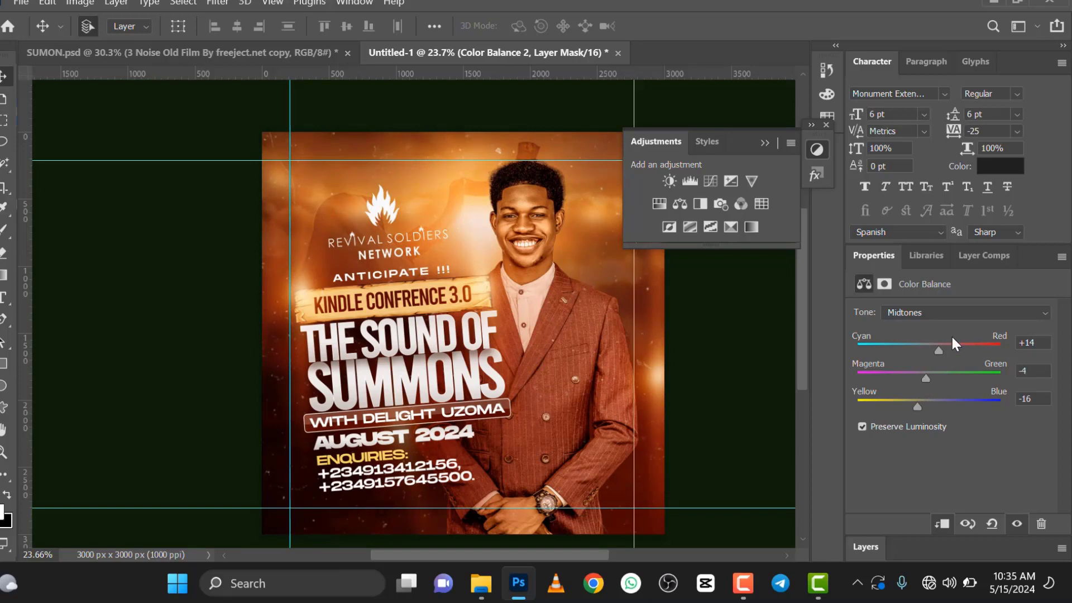
Step: Shift the Color Balance highlights toward red, magenta and yellow, and adjust the shadows toward magenta and yellow
click(958, 313)
click(920, 351)
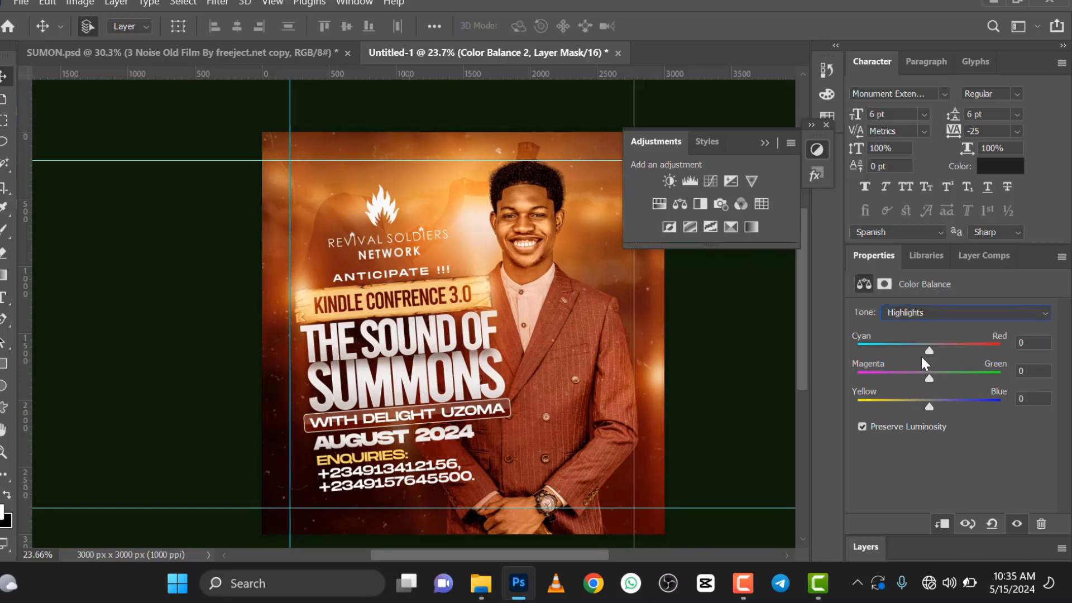
click(933, 342)
click(923, 374)
click(923, 402)
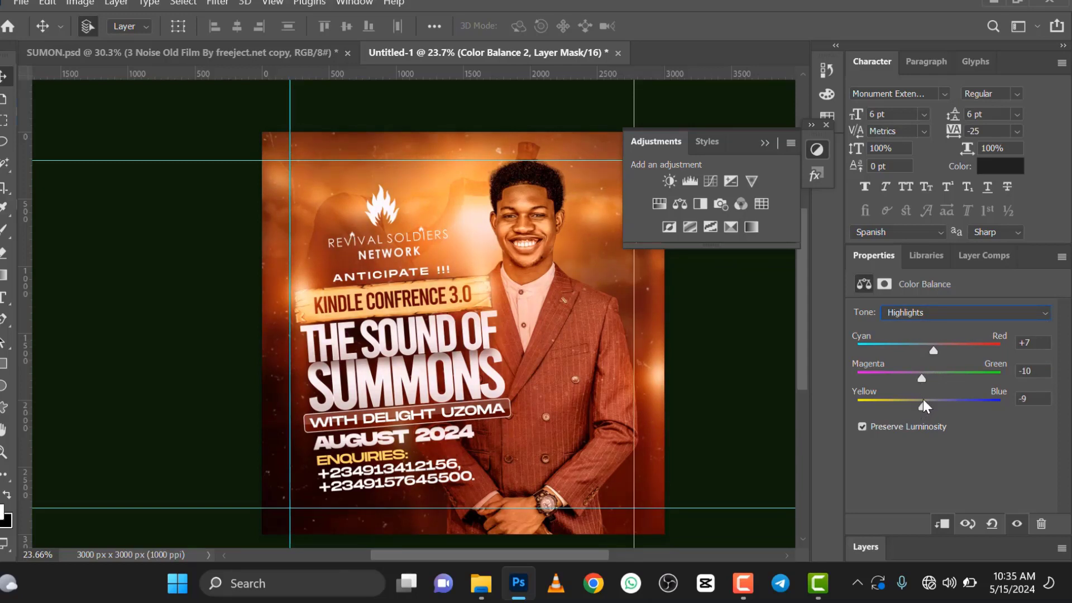
click(961, 309)
click(945, 329)
click(920, 373)
click(917, 401)
Step: Hide the Color Balance adjustment and compare the flyer with Levels shown and hidden, leaving both adjustments hidden
click(863, 548)
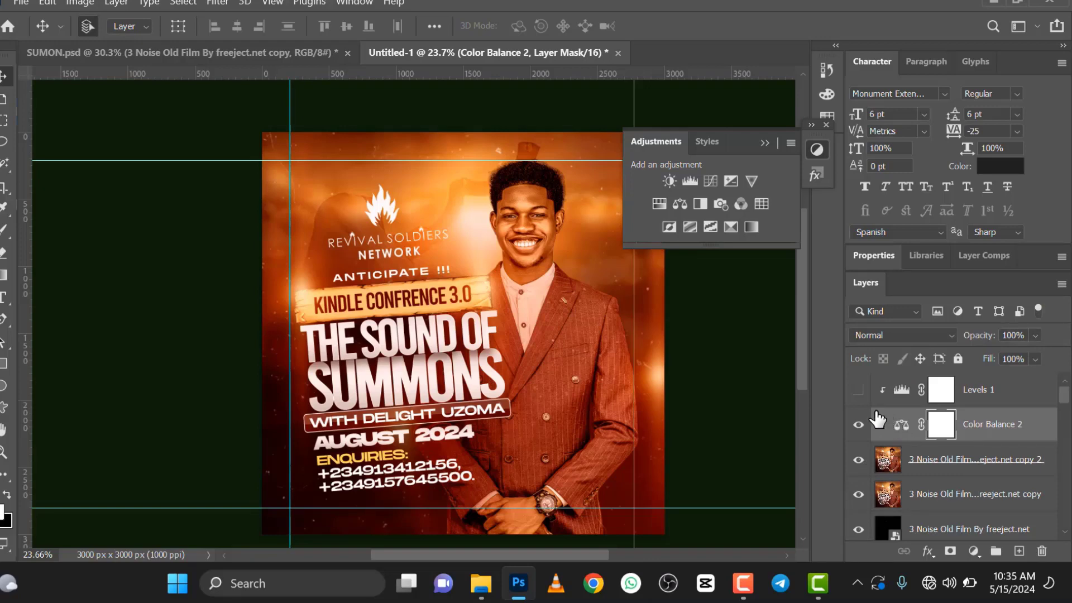
click(858, 425)
click(859, 390)
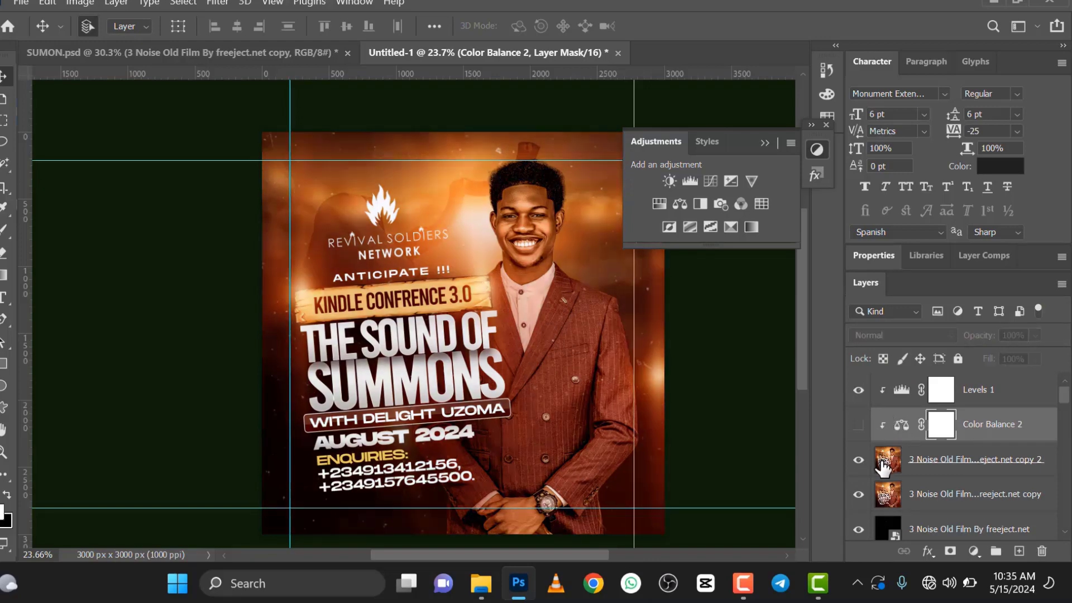
click(859, 391)
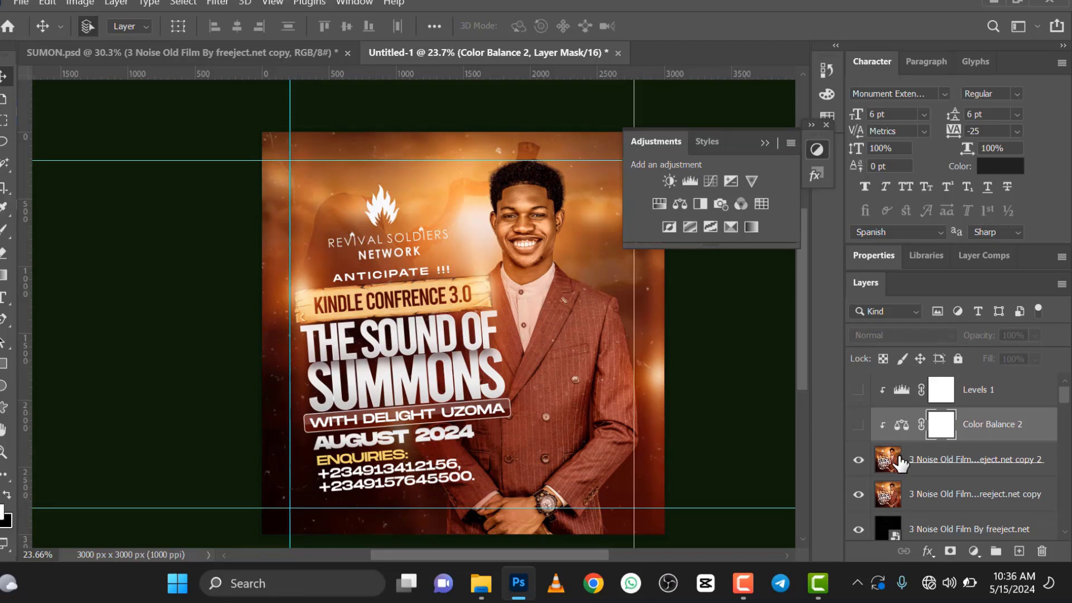
Step: Open the top merged flyer copy in the Camera Raw Filter and set Sharpening to 56
click(898, 456)
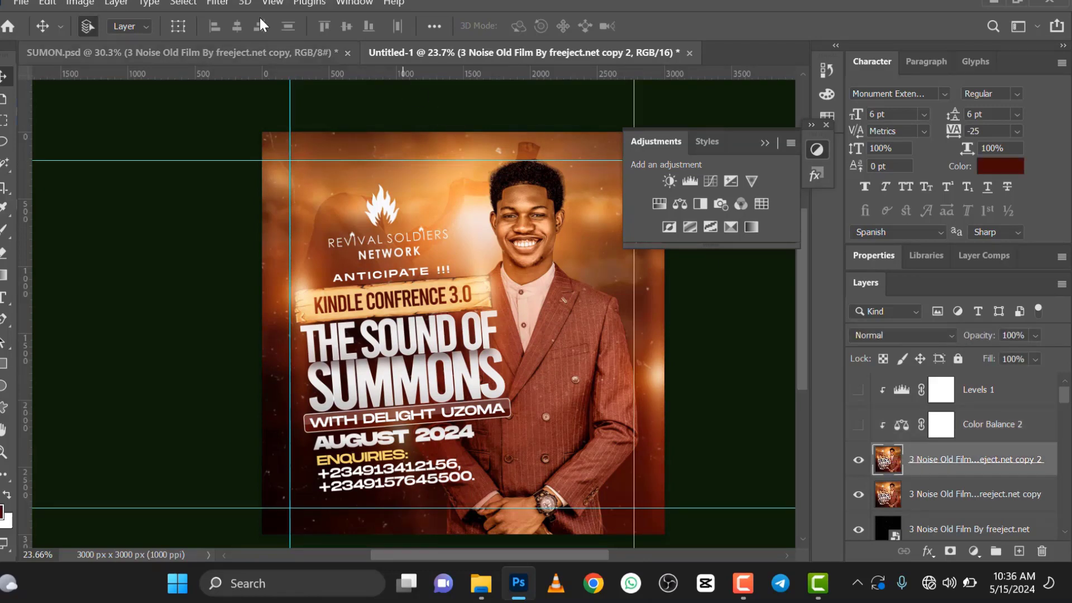
click(219, 4)
click(277, 118)
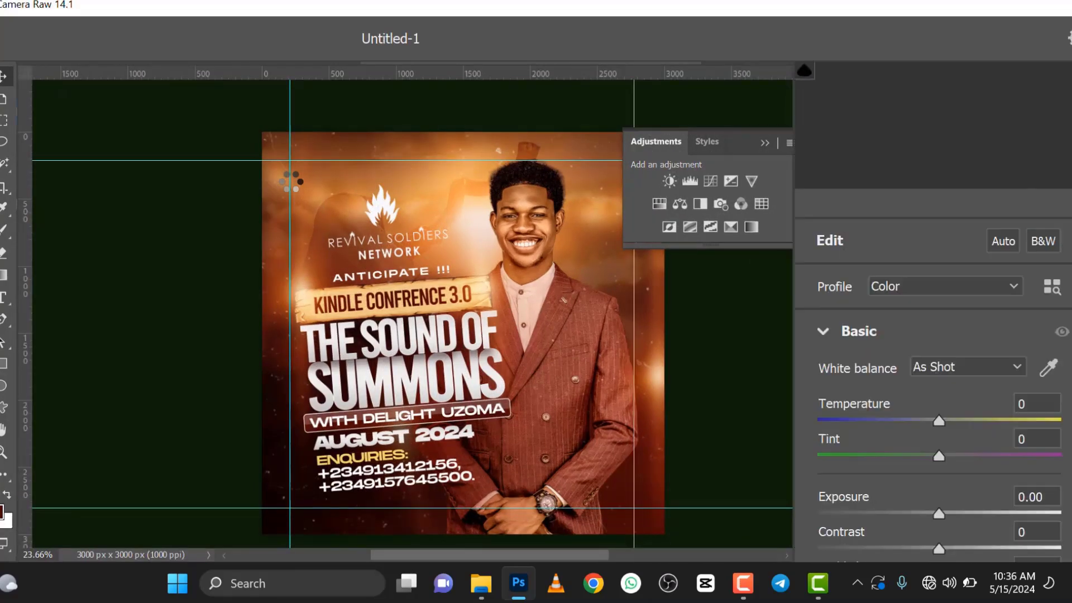
scroll(947, 510, down, 3)
scroll(948, 509, down, 8)
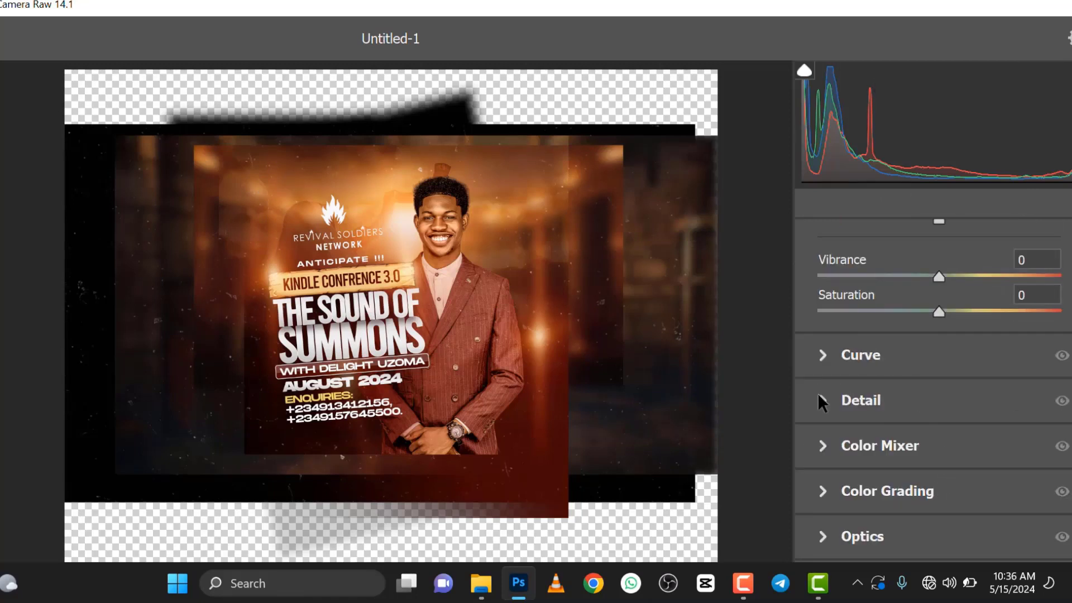
click(822, 401)
click(908, 302)
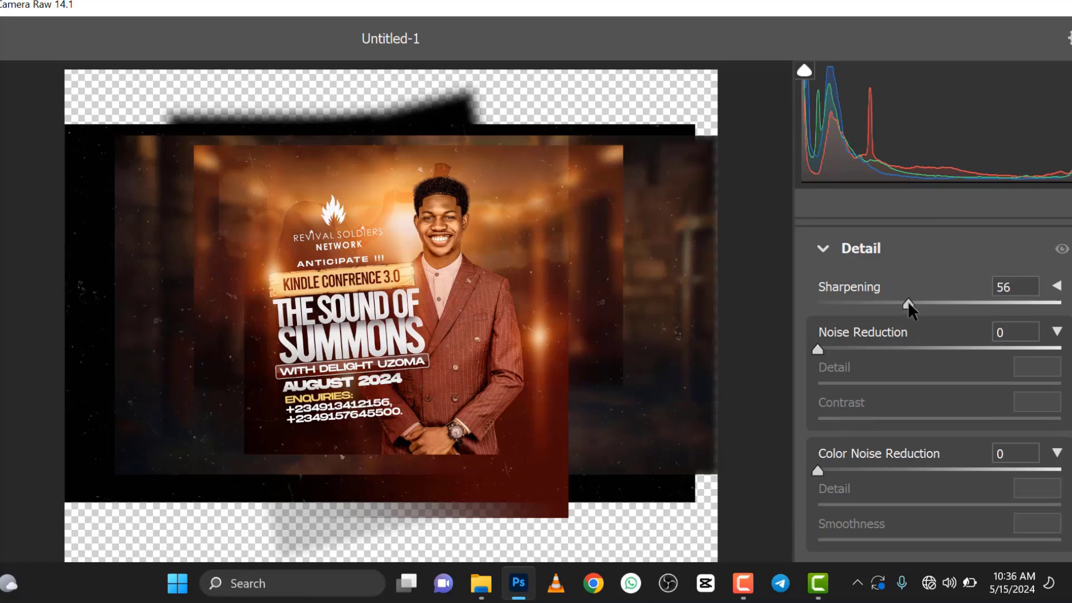
click(822, 247)
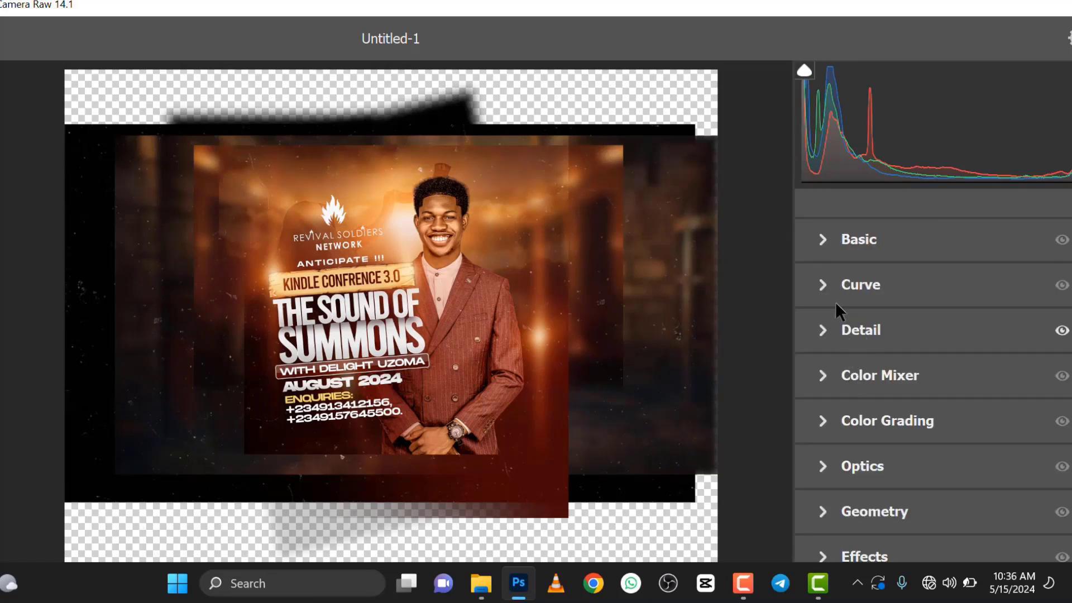
Step: Set Vibrance to +69, Saturation to -23 and Clarity to +25 in Camera Raw, check the man's face and apply the filter
click(829, 244)
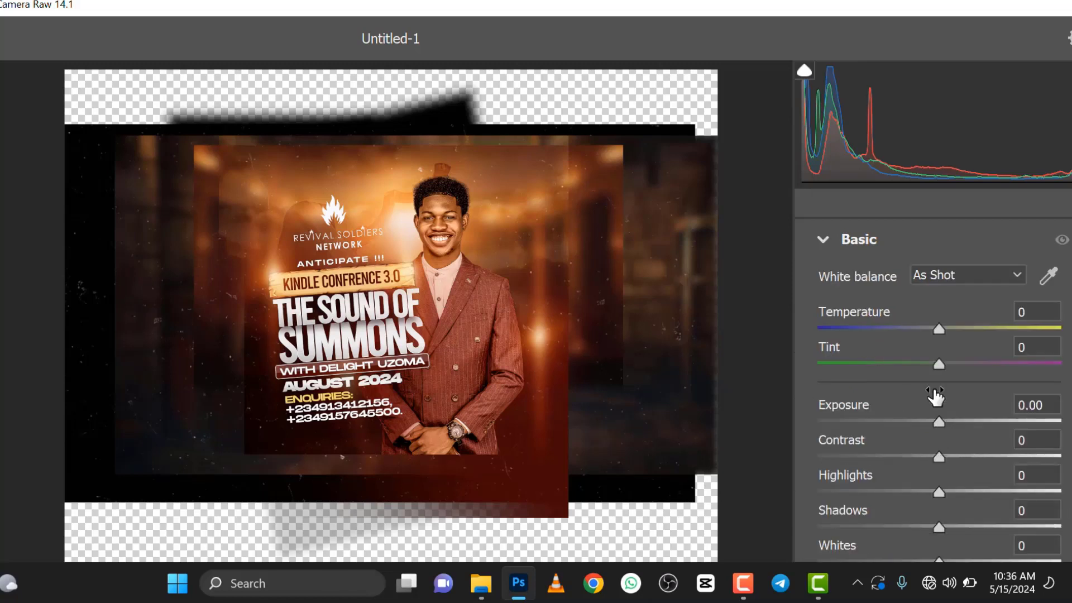
scroll(950, 358, up, 1)
scroll(927, 458, down, 6)
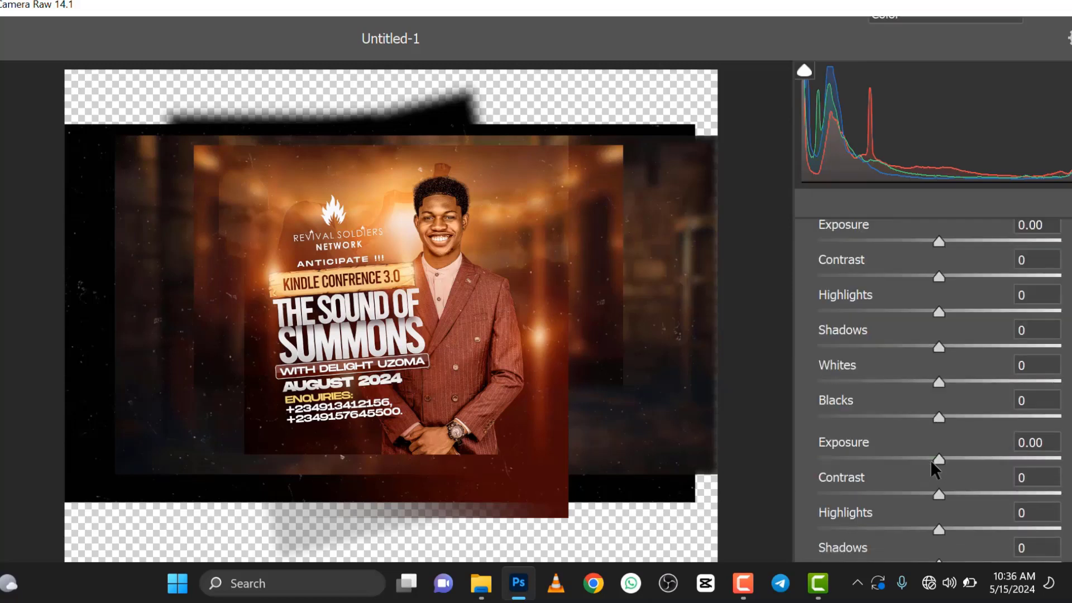
scroll(934, 464, down, 1)
click(1023, 331)
click(911, 365)
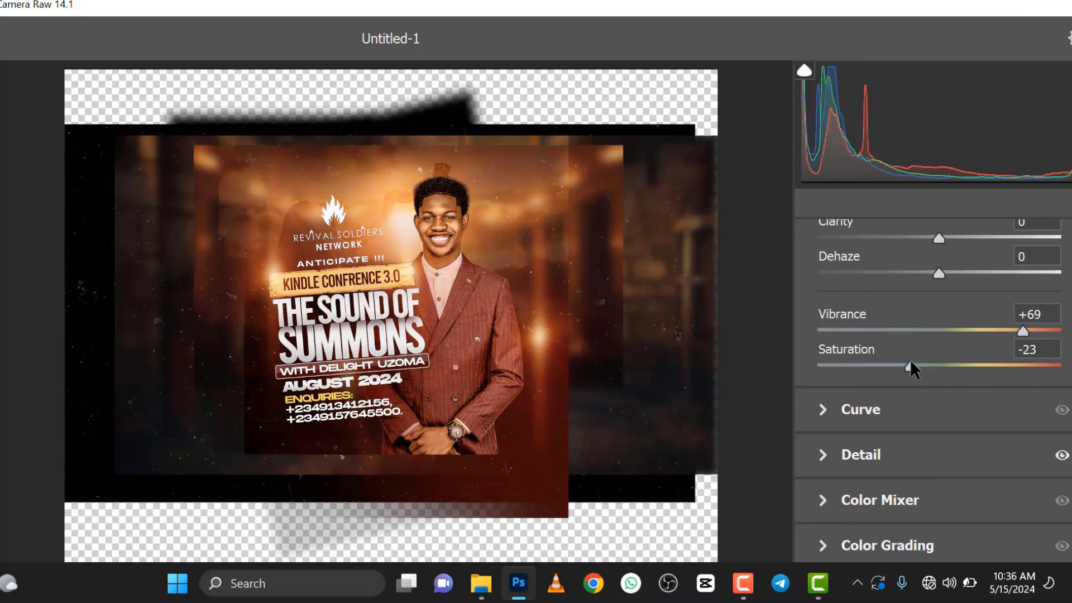
click(968, 236)
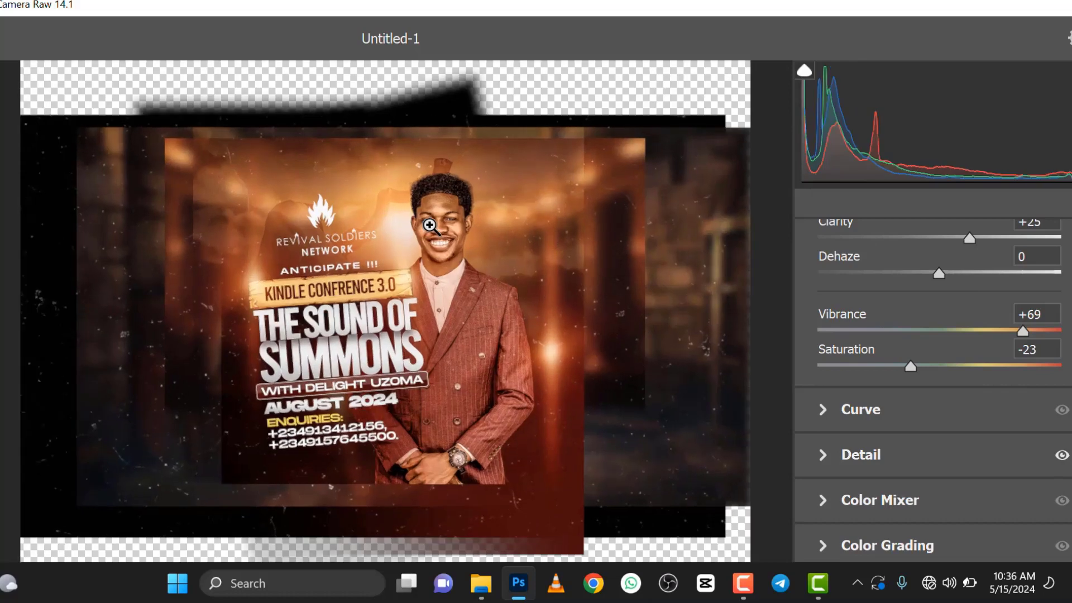
click(430, 225)
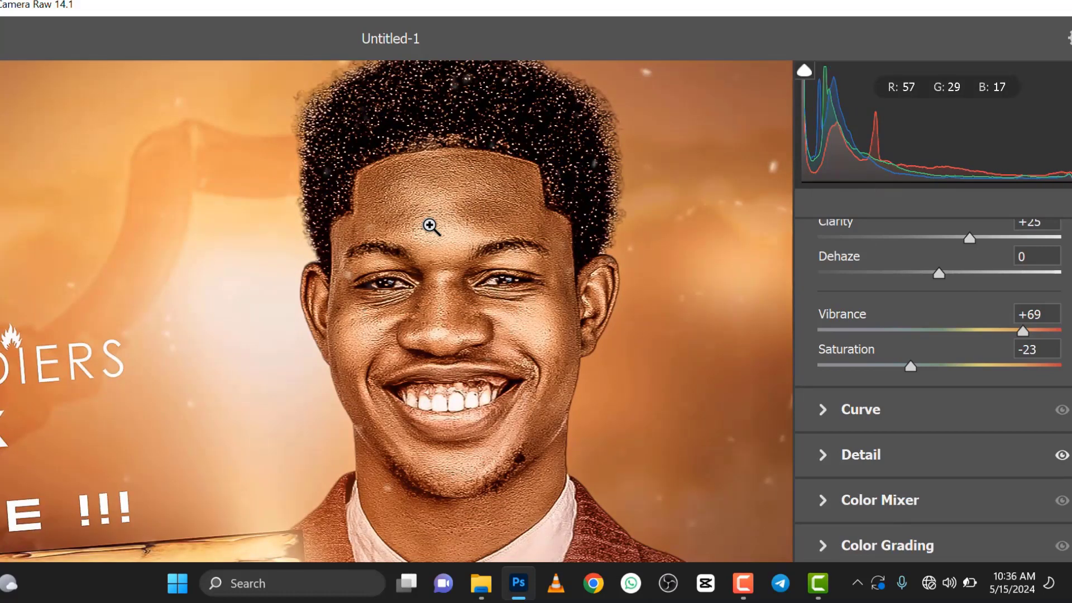
key(Return)
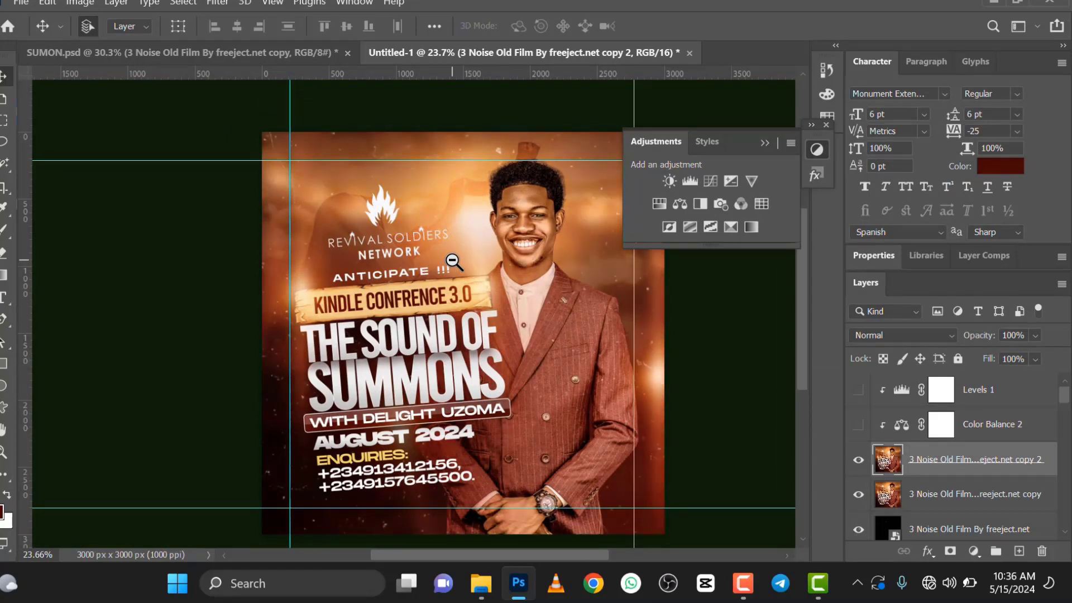
Step: Show the flyer full screen without panels and examine the graded face, suit and title text up close
click(765, 143)
scroll(522, 279, up, 3)
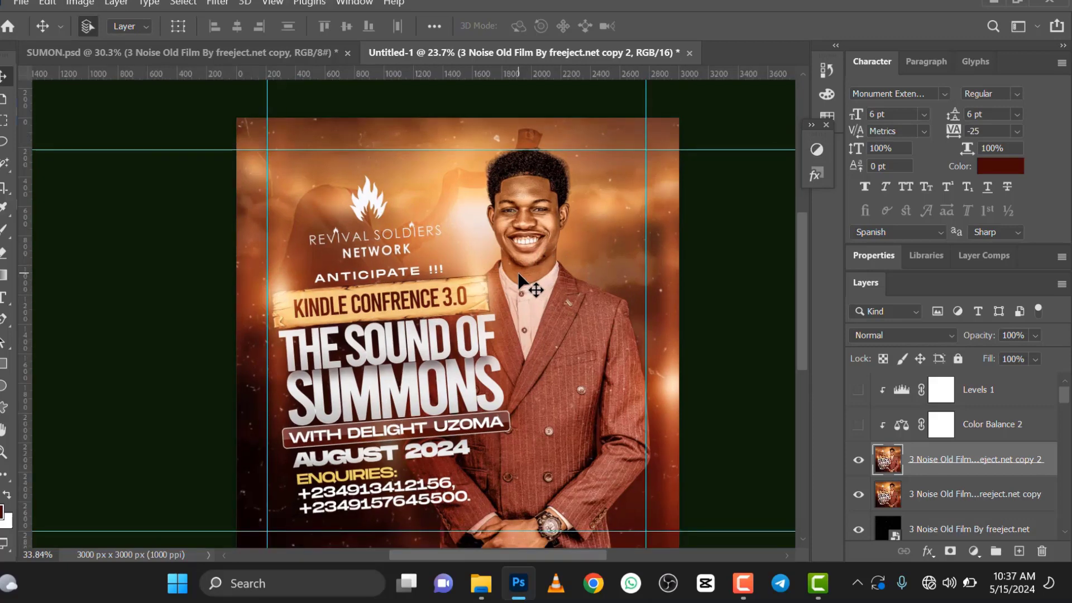
scroll(519, 276, up, 2)
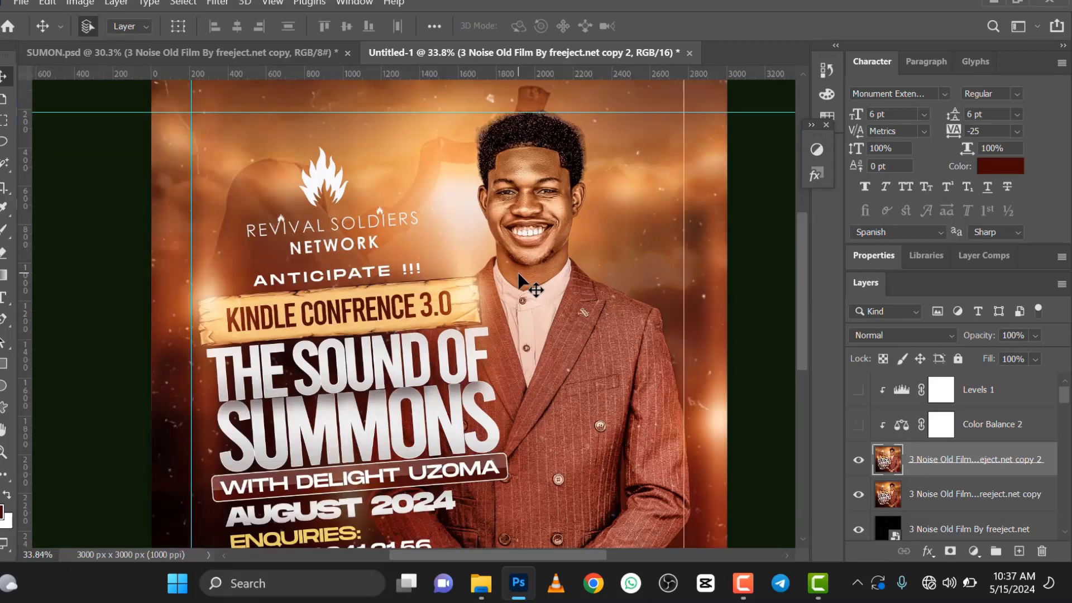
key(f)
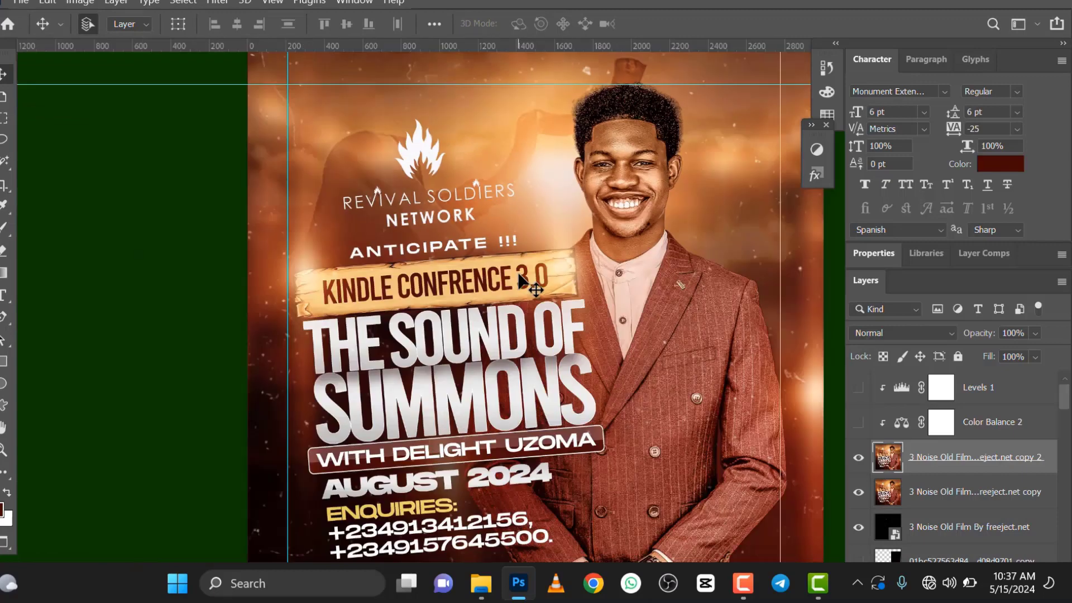
key(f)
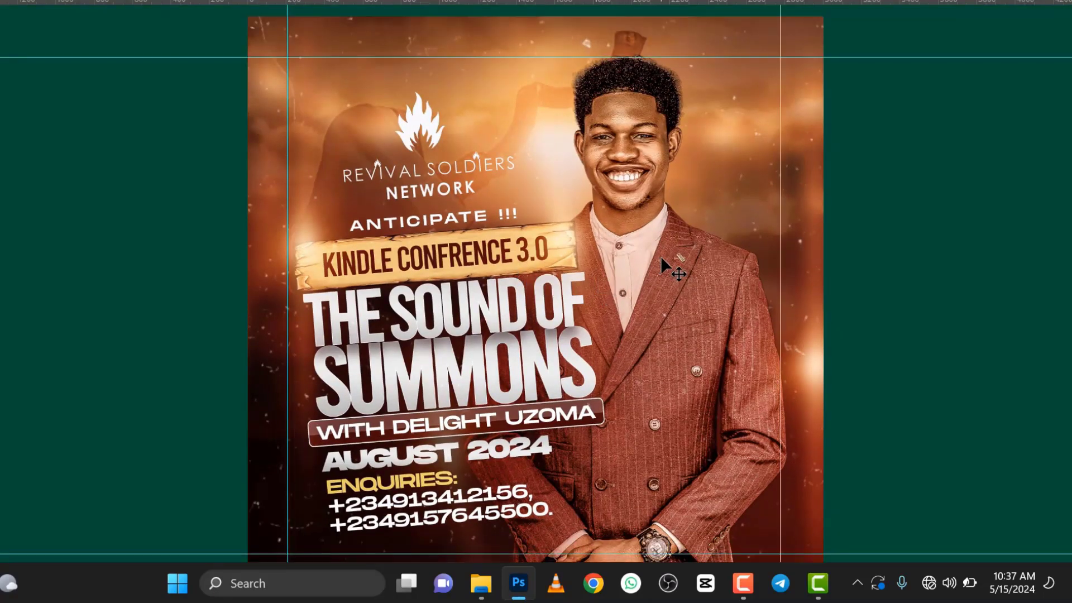
scroll(661, 256, up, 4)
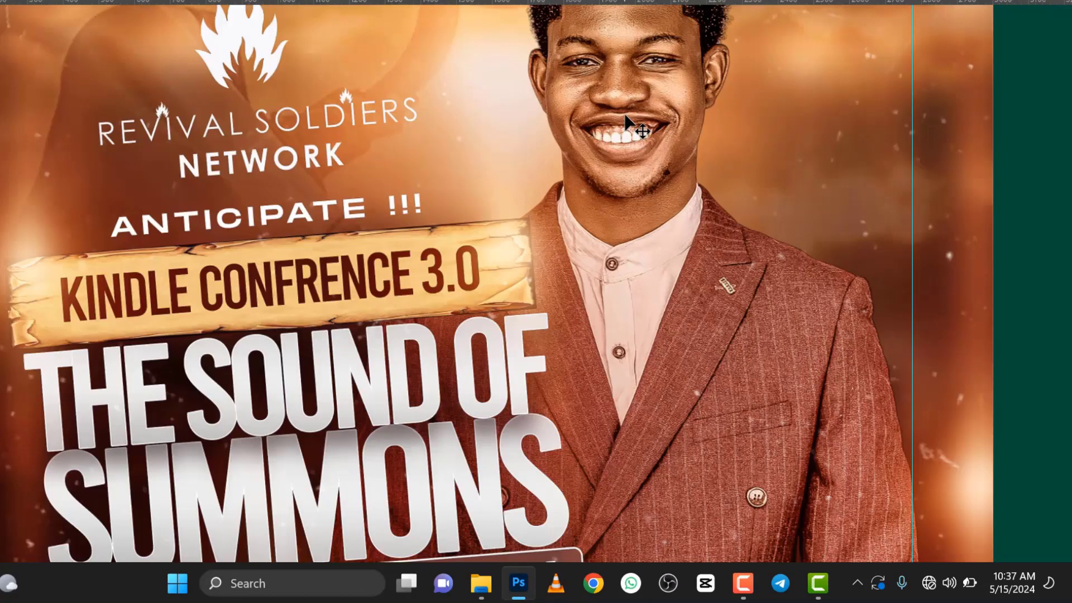